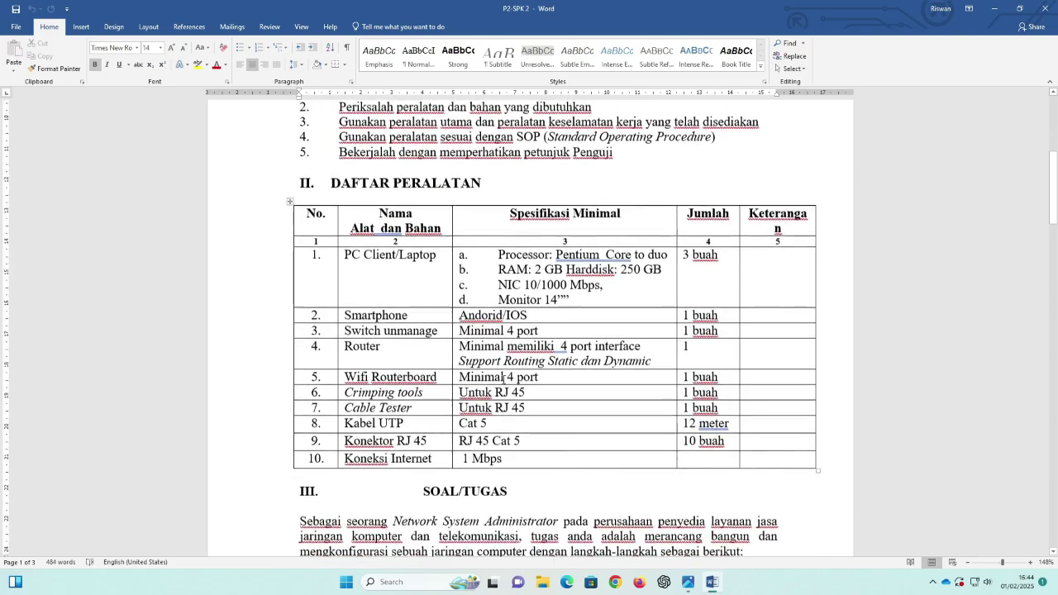
pyautogui.scroll(-3, 506, 374)
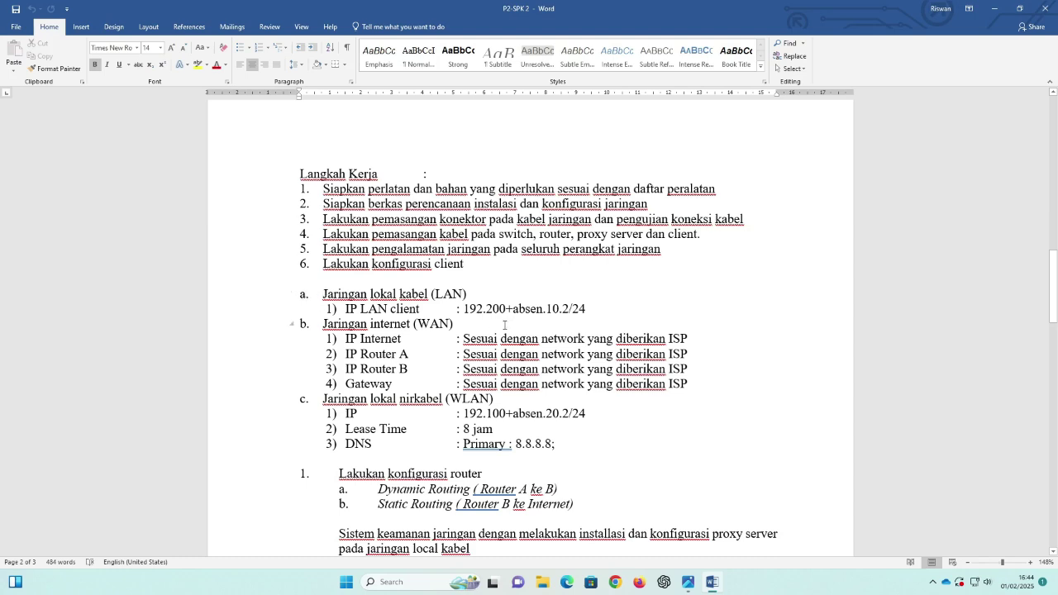
# Step: Scroll the Word task sheet to Langkah Kerja, view the network diagram in Photos, then minimize it
pyautogui.click(688, 582)
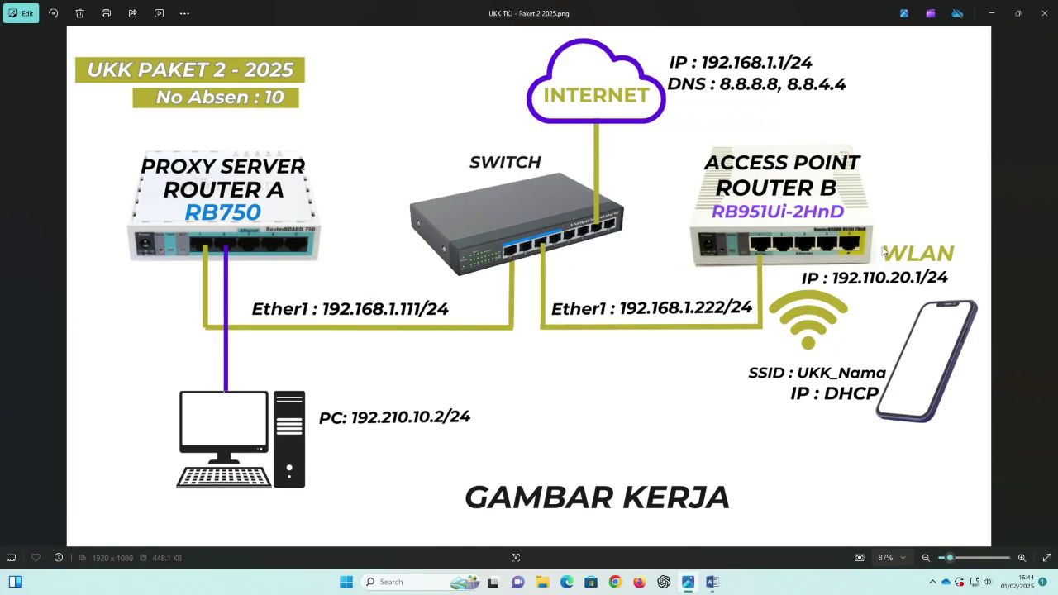
pyautogui.click(993, 14)
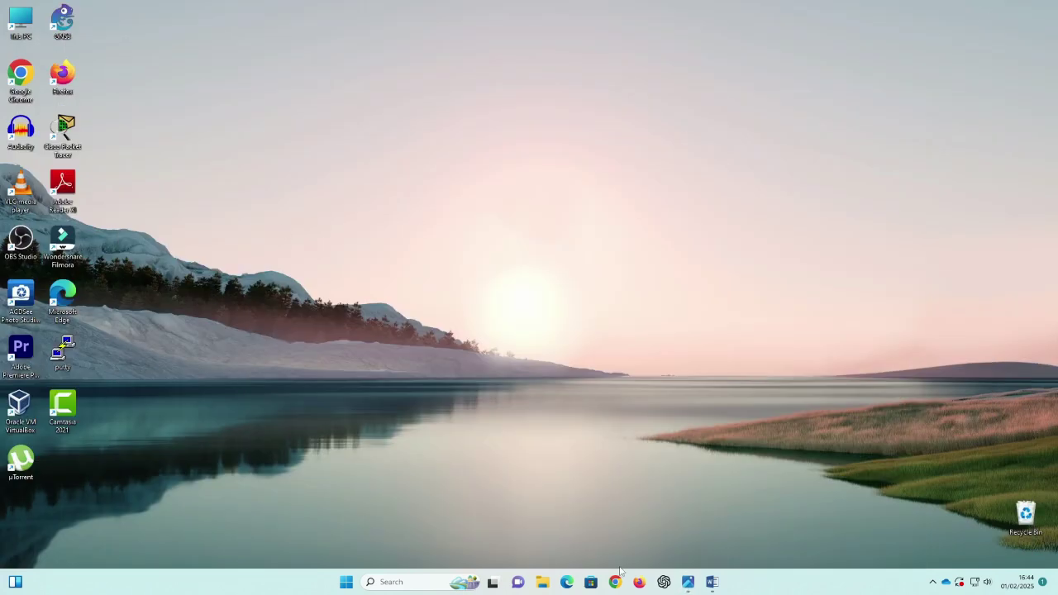
# Step: Load mikrotik.com in Chrome
pyautogui.click(615, 583)
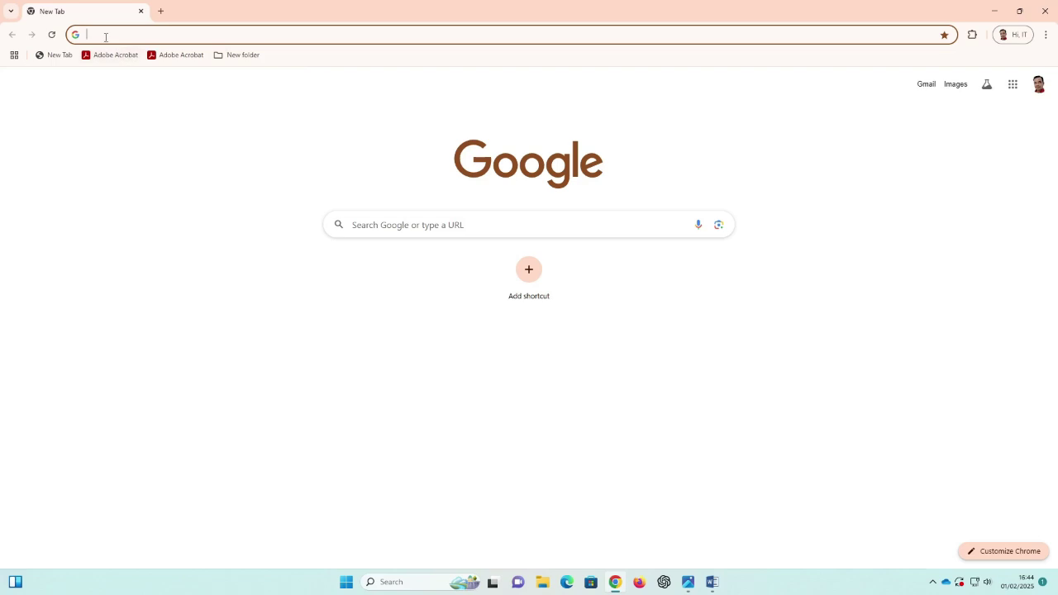
pyautogui.write('mikrotik.com')
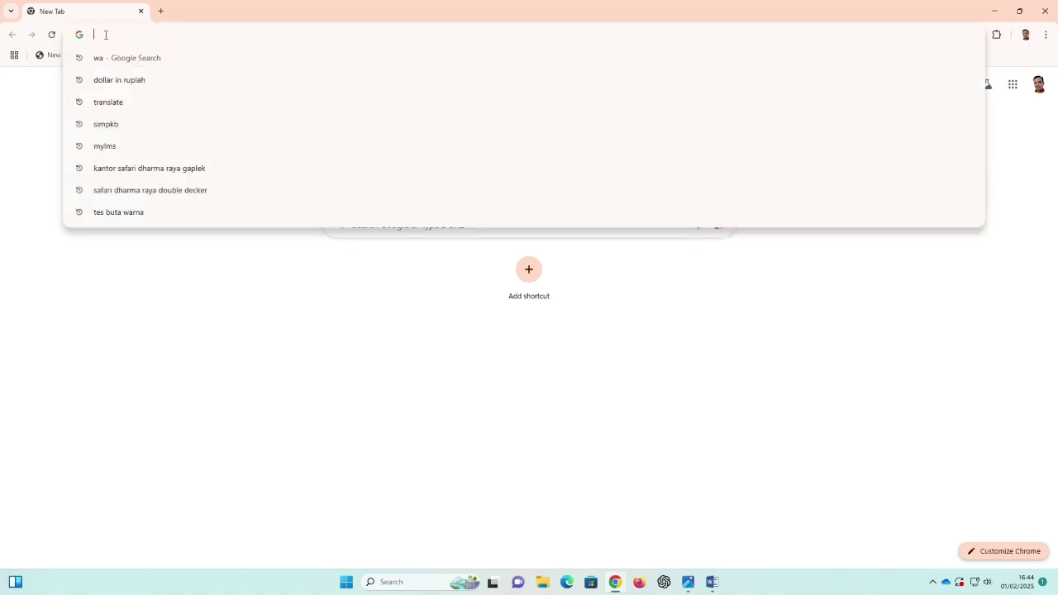
pyautogui.press('Return')
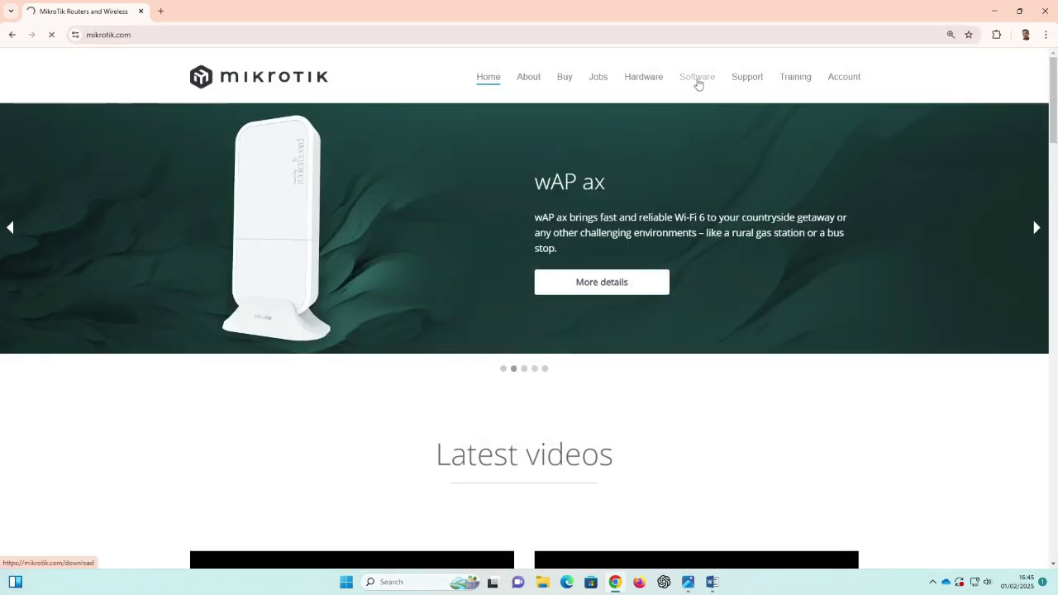
# Step: Save WinBox 3.41 Windows 64-bit (winbox64) from the Software page to the Desktop, then minimize Chrome
pyautogui.click(697, 79)
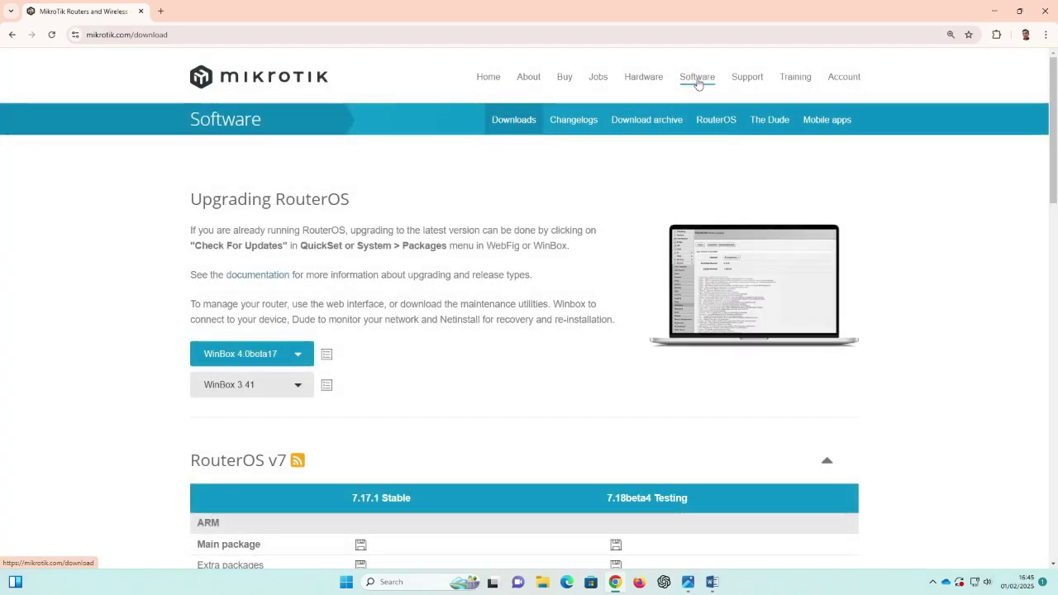
pyautogui.click(296, 385)
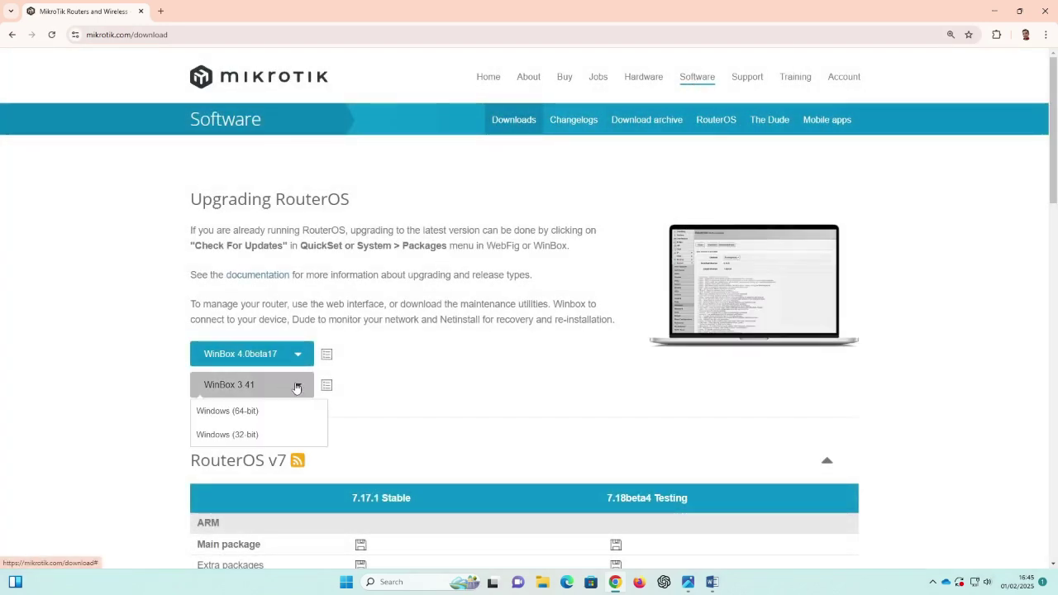
pyautogui.click(236, 414)
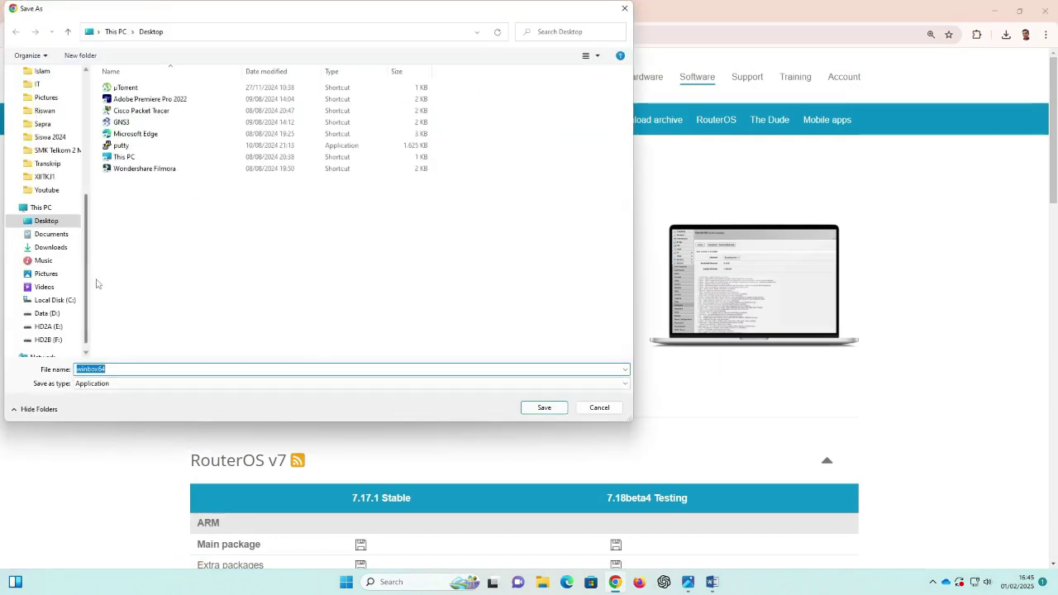
pyautogui.click(63, 220)
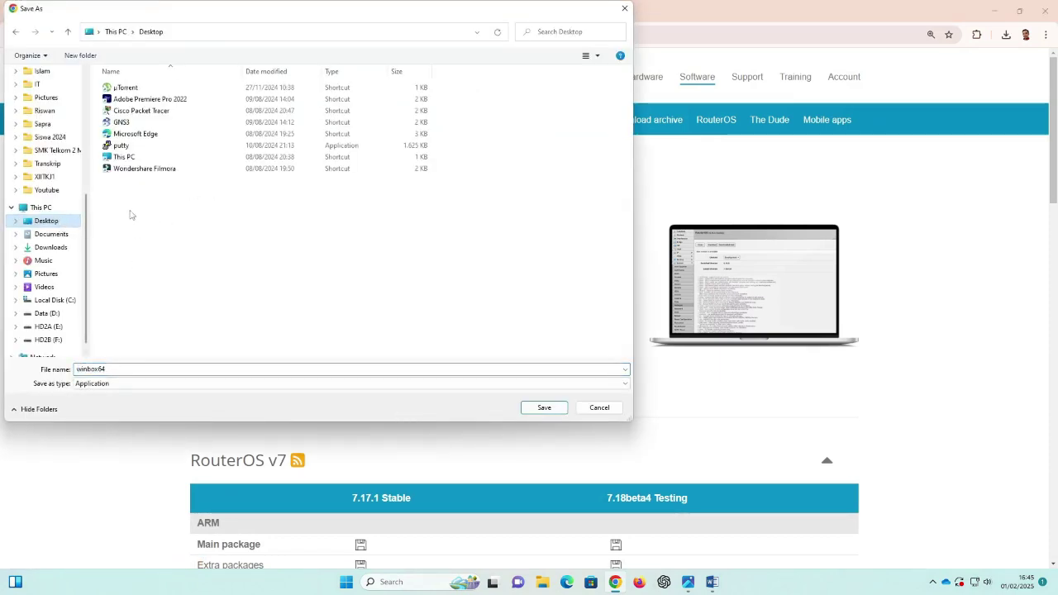
pyautogui.click(544, 411)
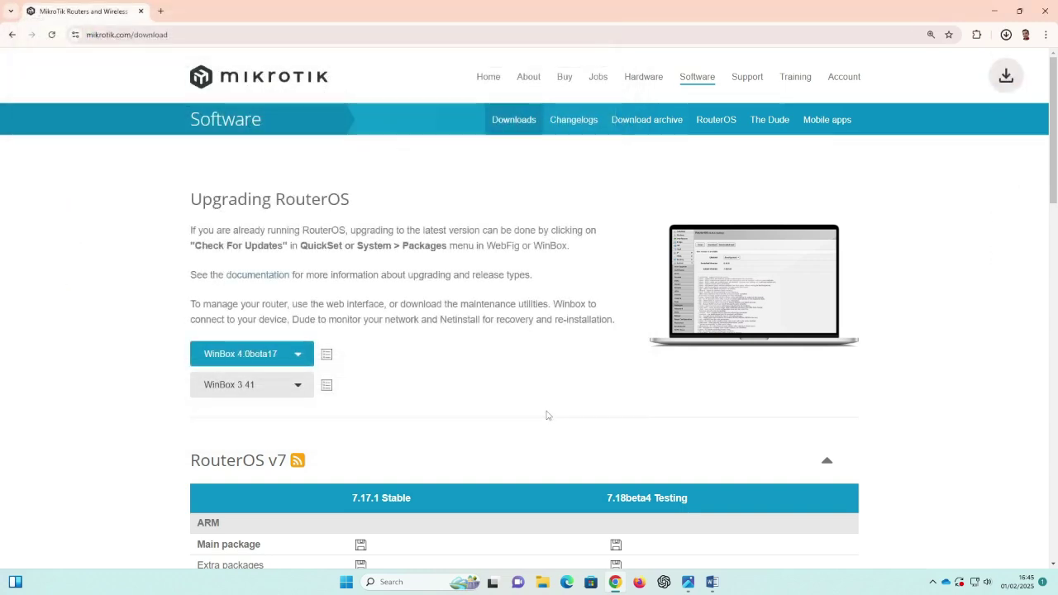
pyautogui.click(995, 11)
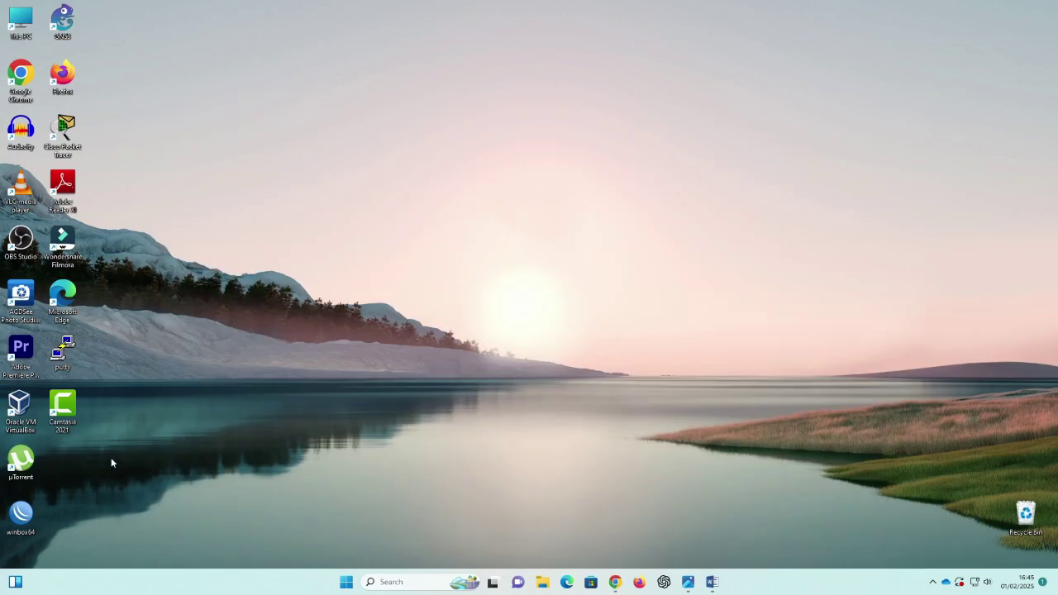
# Step: Launch winbox64 from the desktop and check the network diagram
pyautogui.moveTo(15, 528); pyautogui.dragTo(64, 468)
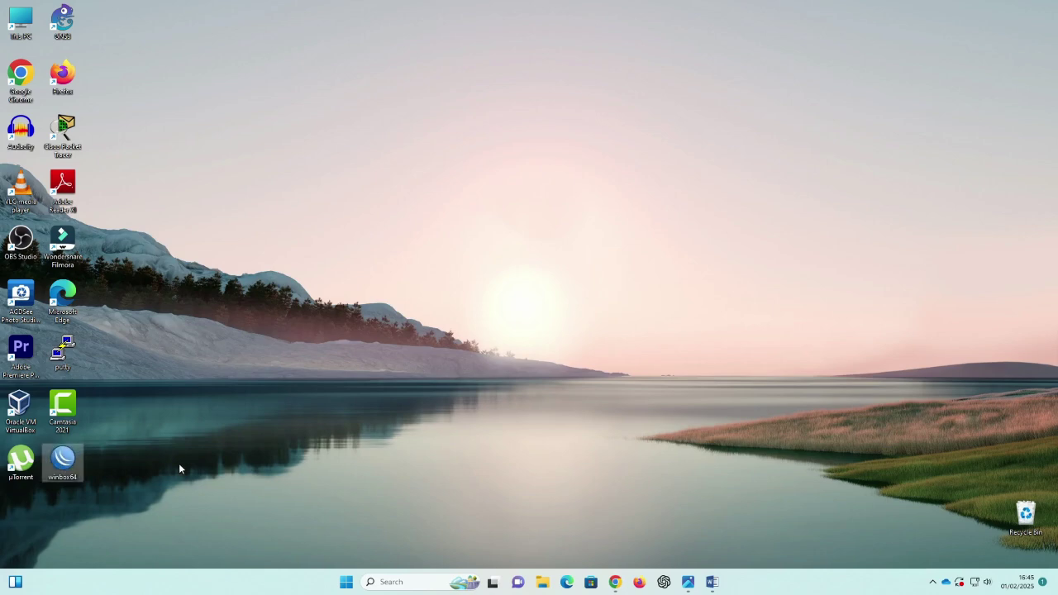
pyautogui.doubleClick(63, 463)
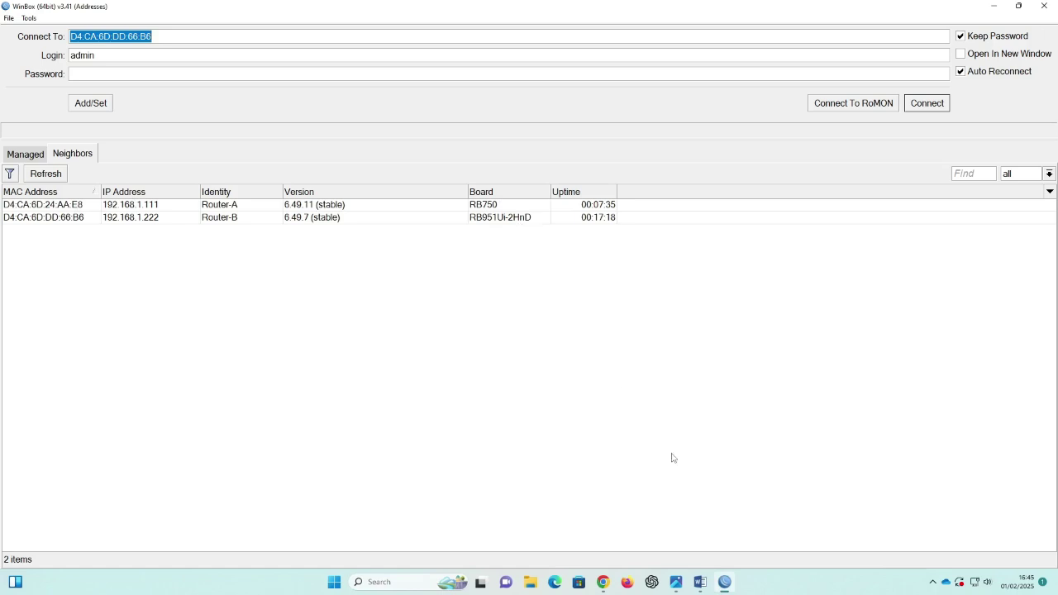
pyautogui.click(677, 582)
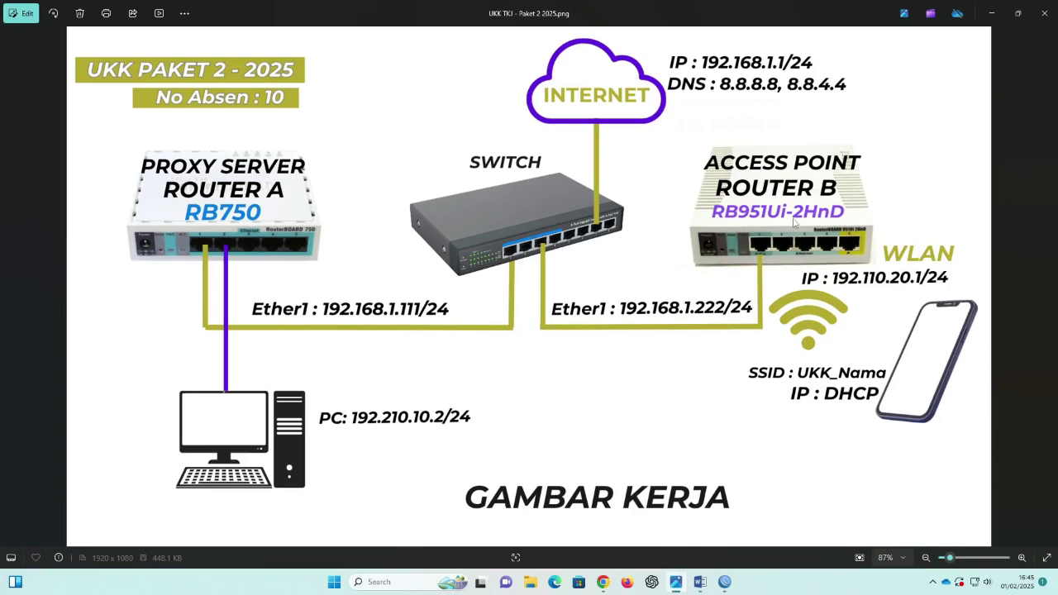
pyautogui.click(992, 13)
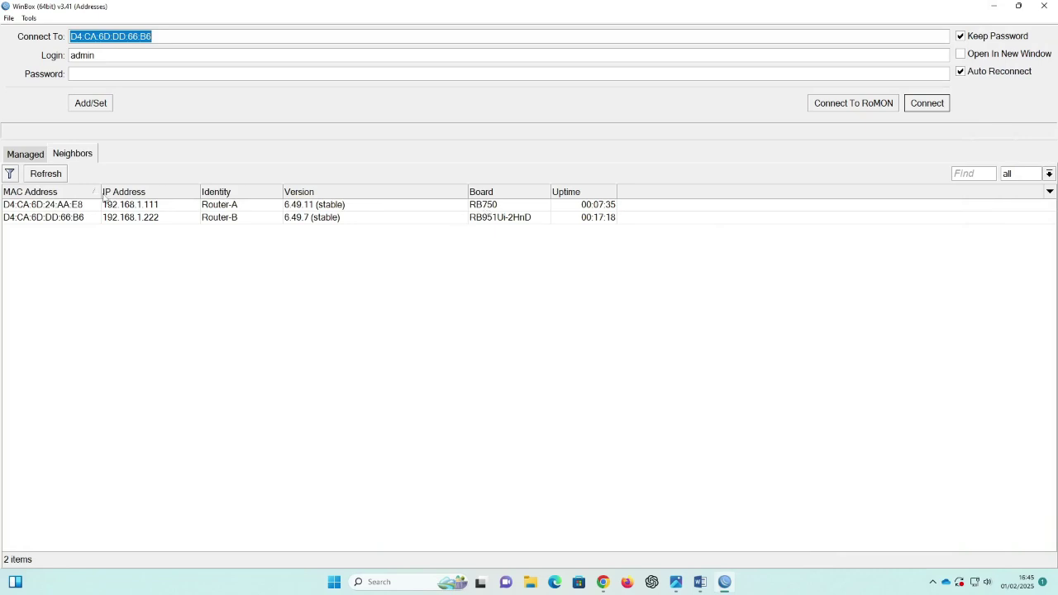
# Step: Highlight the LAN heading and IP LAN client line yellow in the Word task sheet, then minimize Word
pyautogui.click(701, 583)
pyautogui.moveTo(324, 294); pyautogui.dragTo(587, 311)
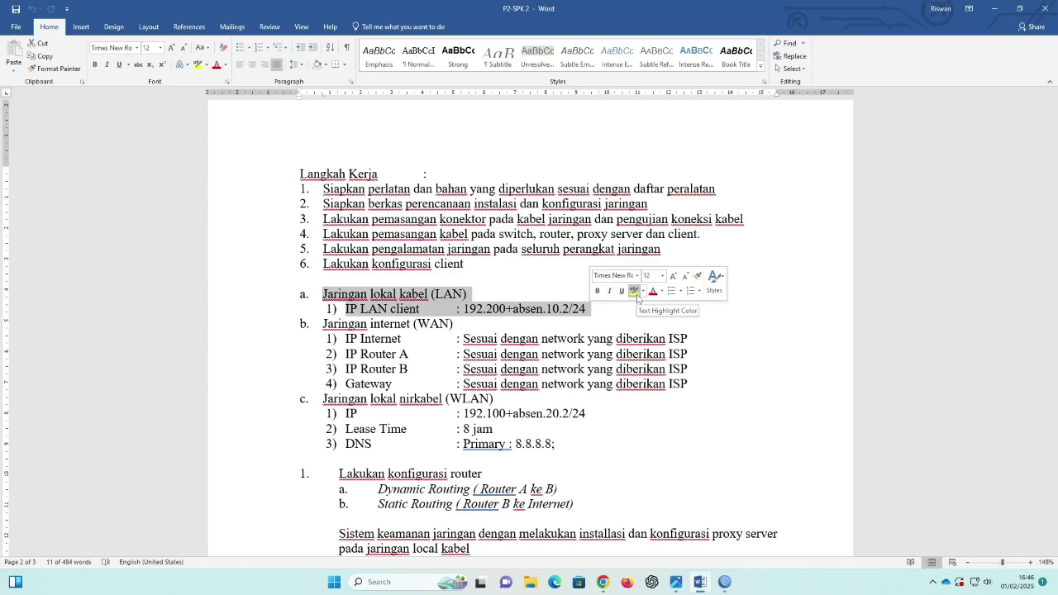
pyautogui.click(636, 293)
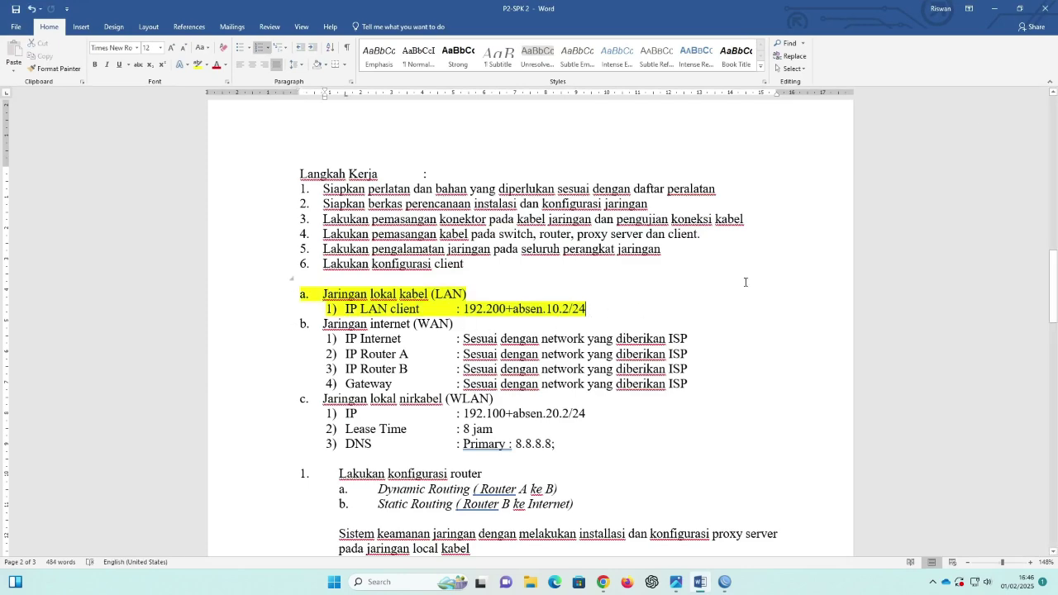
pyautogui.click(994, 8)
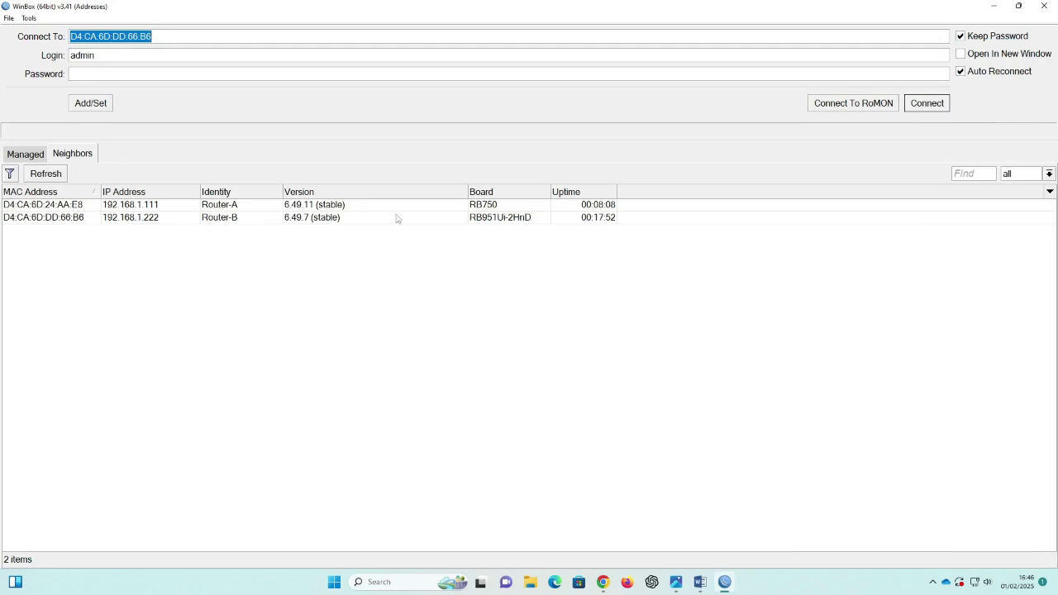
# Step: Log in to Router-A as admin, skipping the password change and closing the address list
pyautogui.click(62, 208)
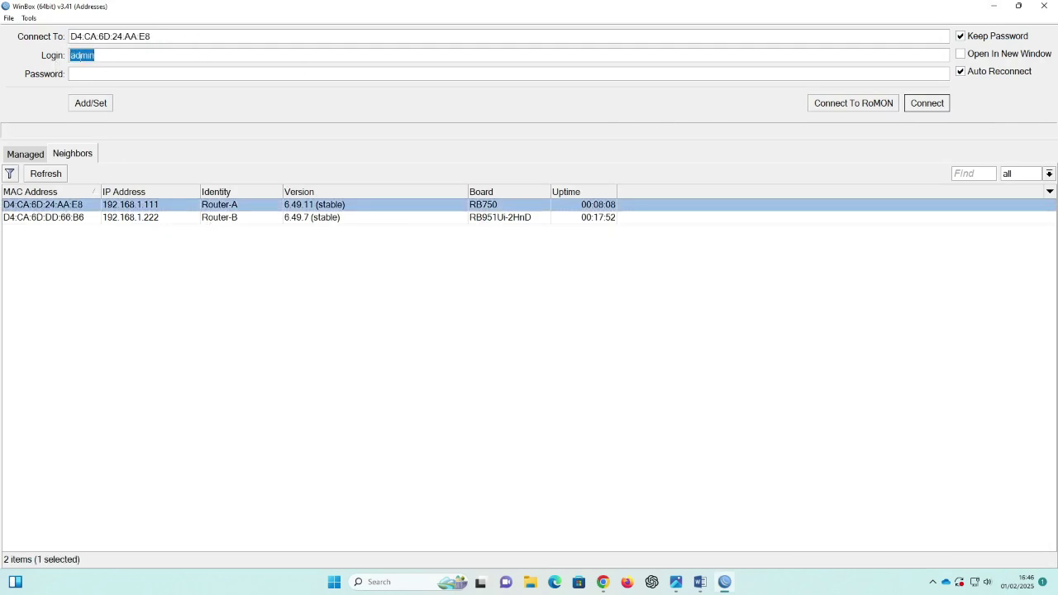
pyautogui.click(102, 54)
pyautogui.click(918, 105)
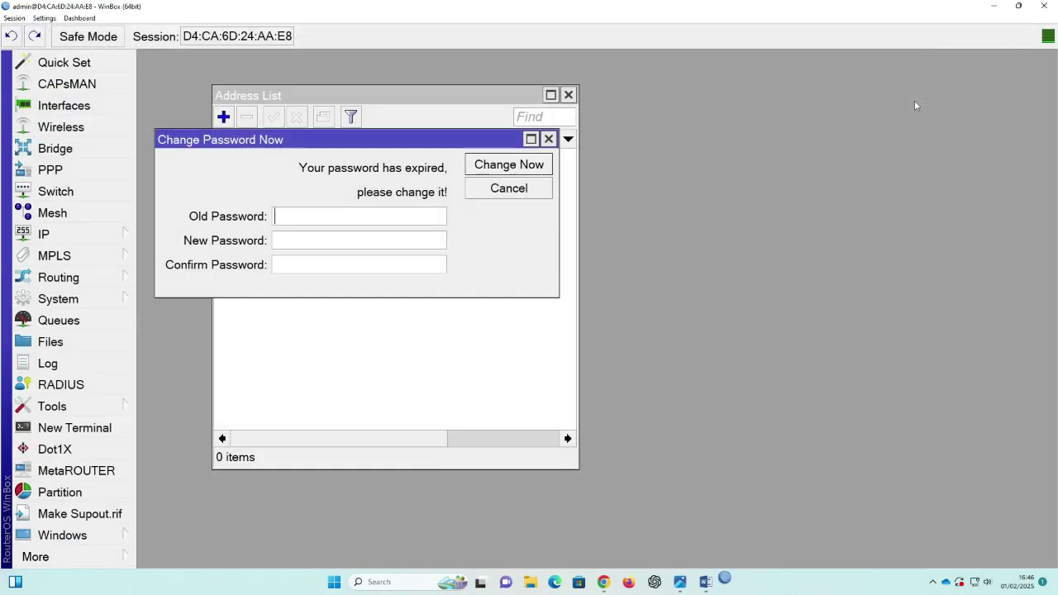
pyautogui.click(549, 139)
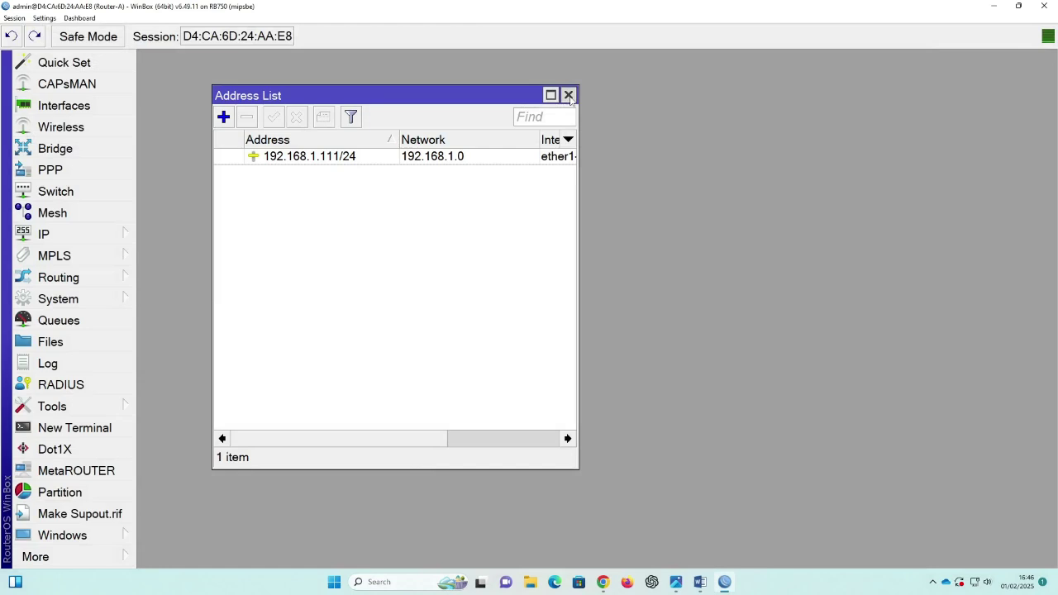
pyautogui.click(568, 96)
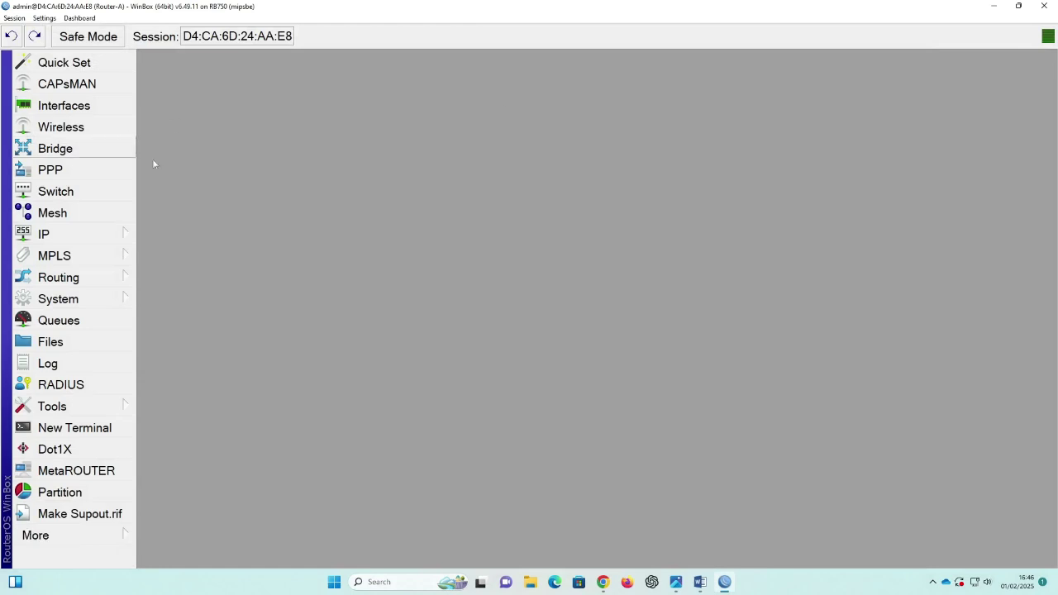
# Step: Reset Router-A's configuration with No Default Configuration and Do Not Backup, then minimize WinBox
pyautogui.click(116, 299)
pyautogui.click(170, 364)
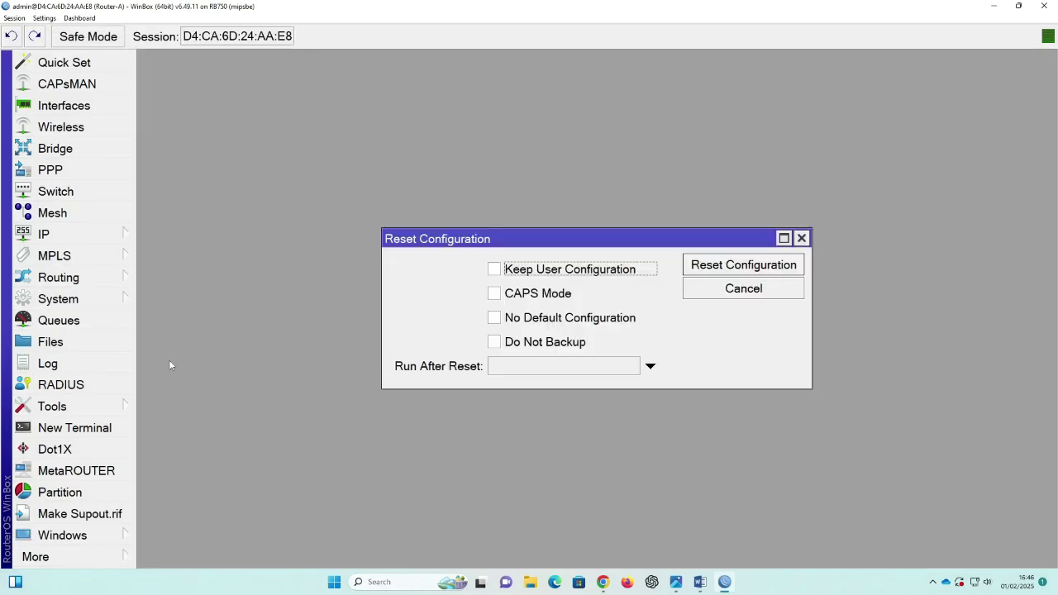
pyautogui.click(496, 318)
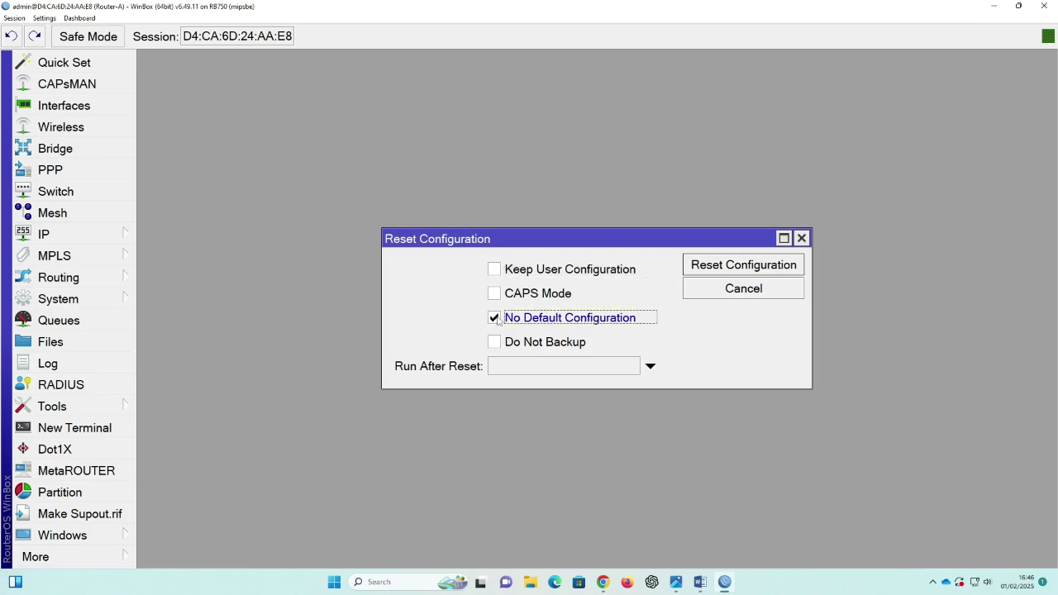
pyautogui.click(496, 342)
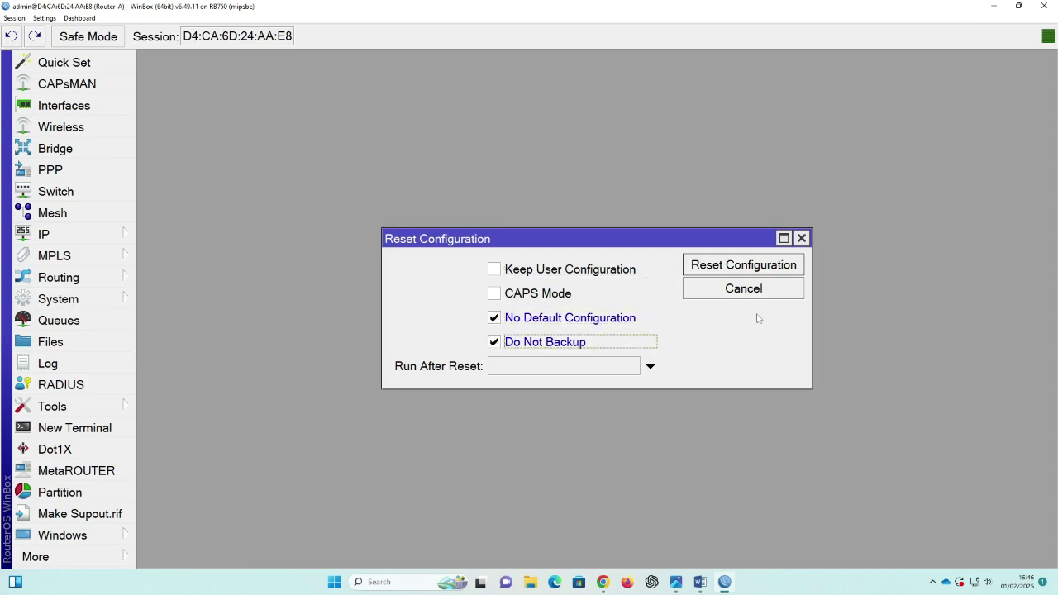
pyautogui.click(749, 274)
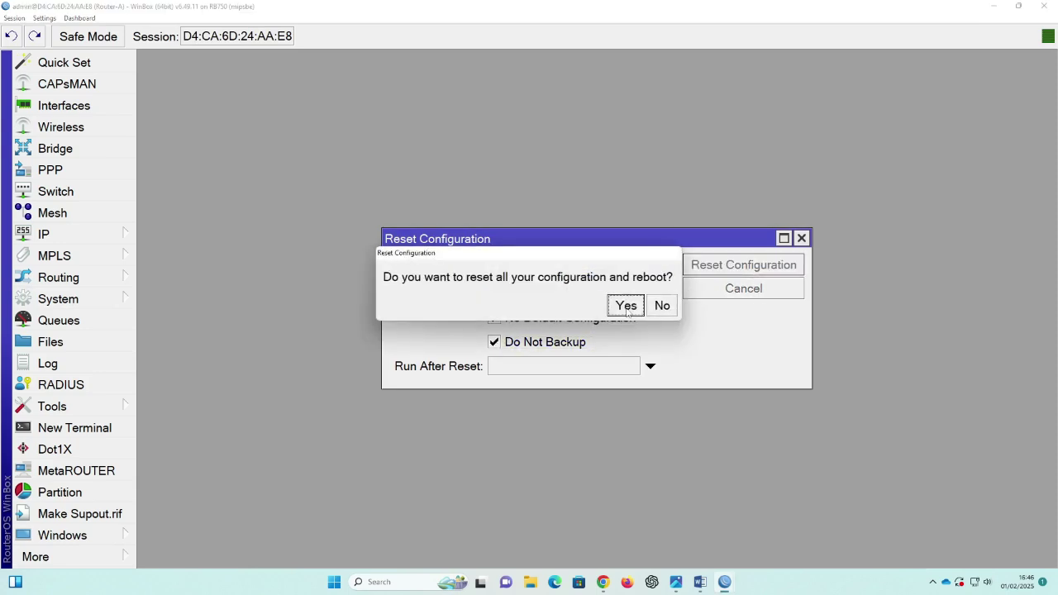
pyautogui.click(627, 306)
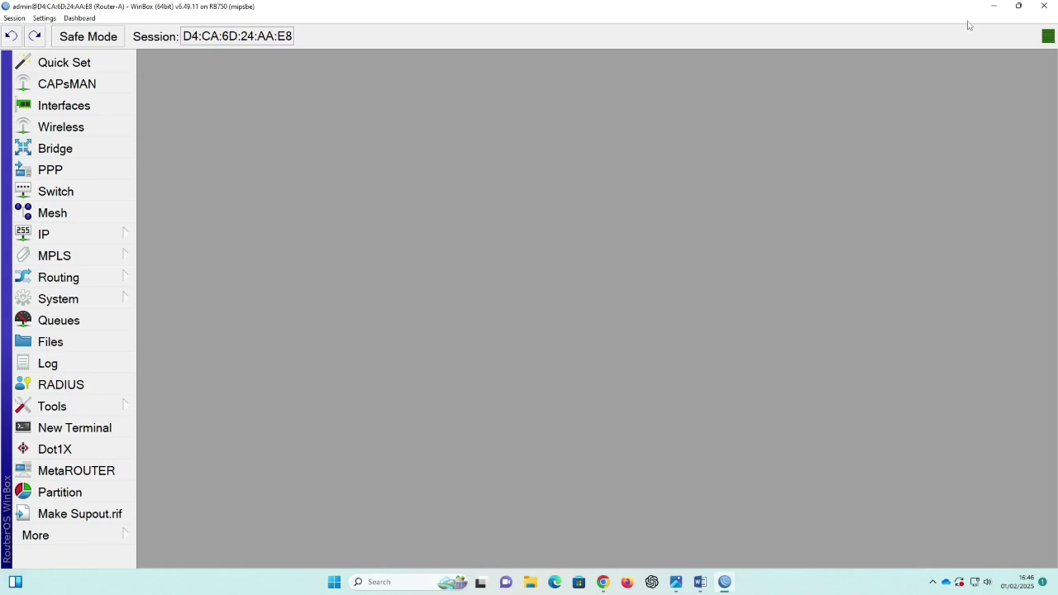
pyautogui.click(994, 7)
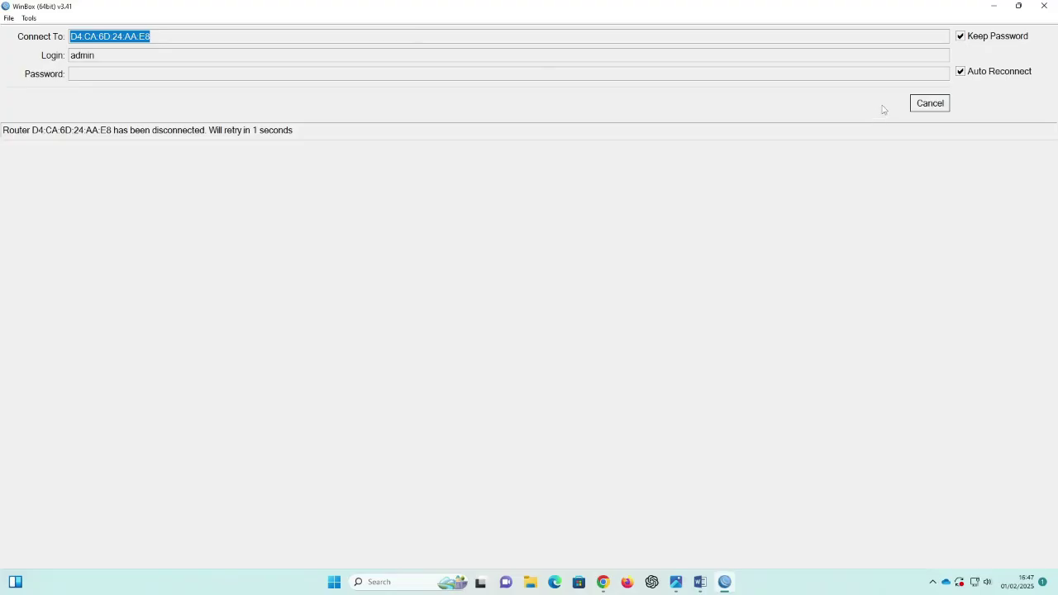
# Step: Reconnect to the reset RB750 router as admin, maximized, skipping the password change
pyautogui.click(928, 103)
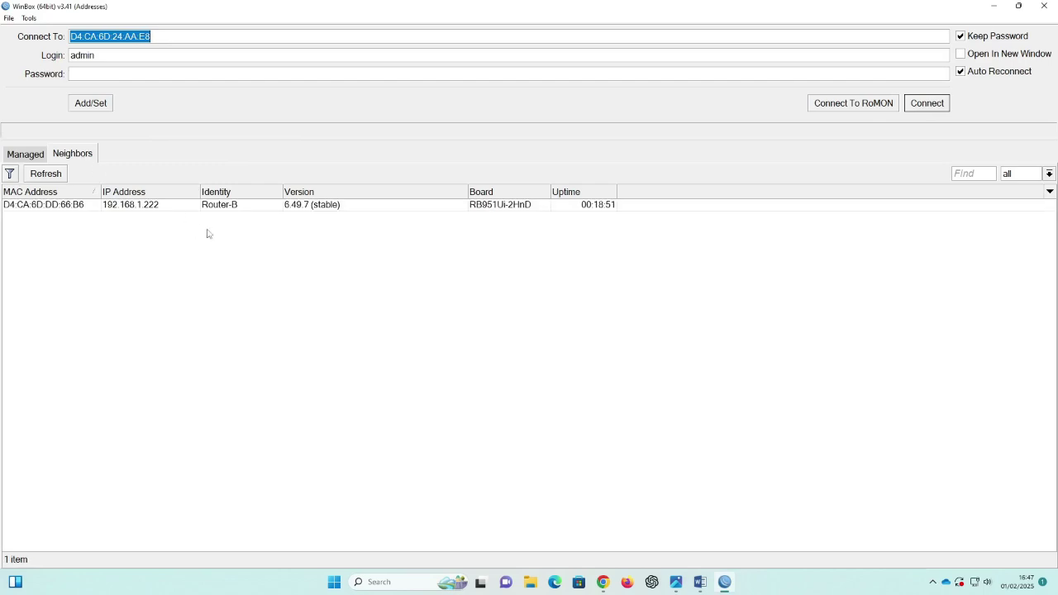
pyautogui.click(42, 176)
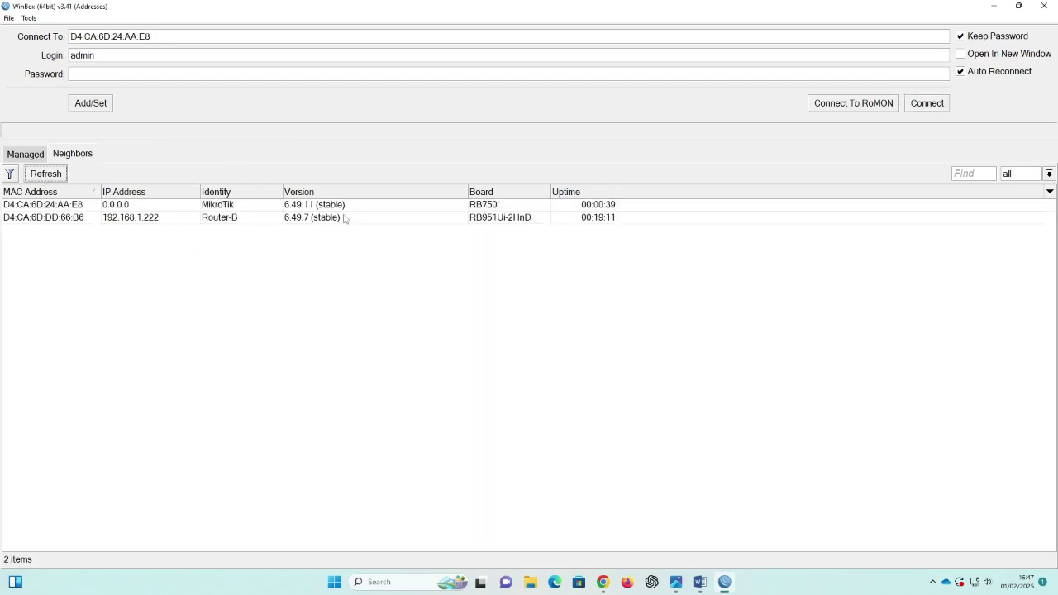
pyautogui.click(71, 209)
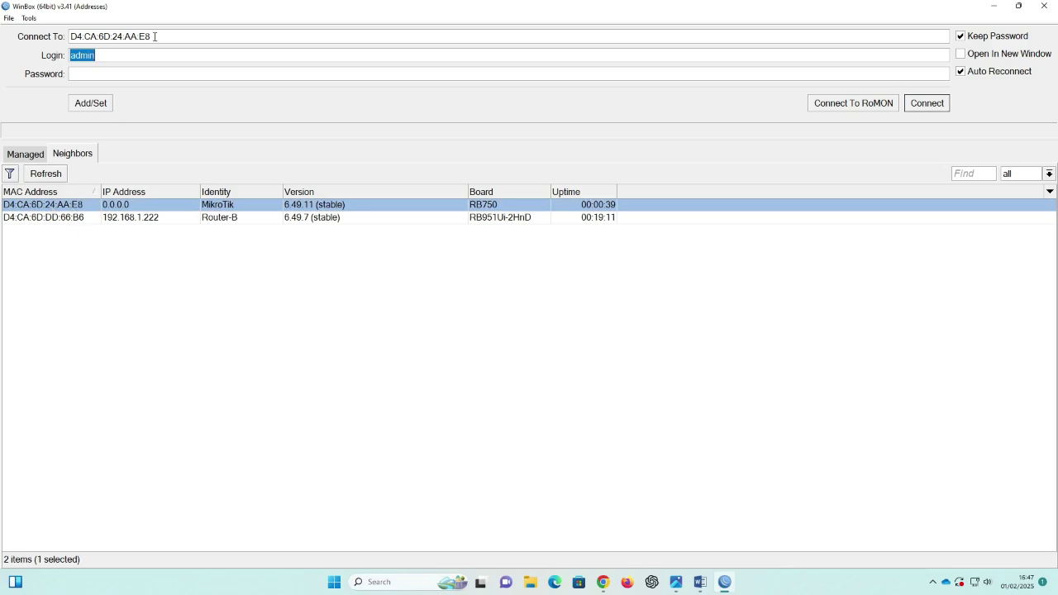
pyautogui.click(113, 58)
pyautogui.click(933, 101)
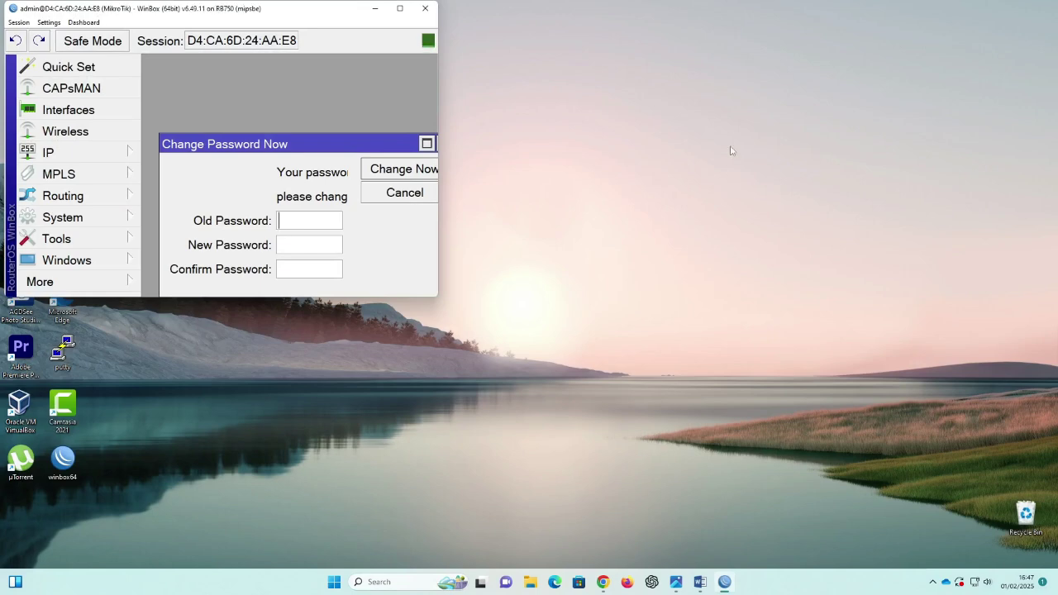
pyautogui.click(400, 8)
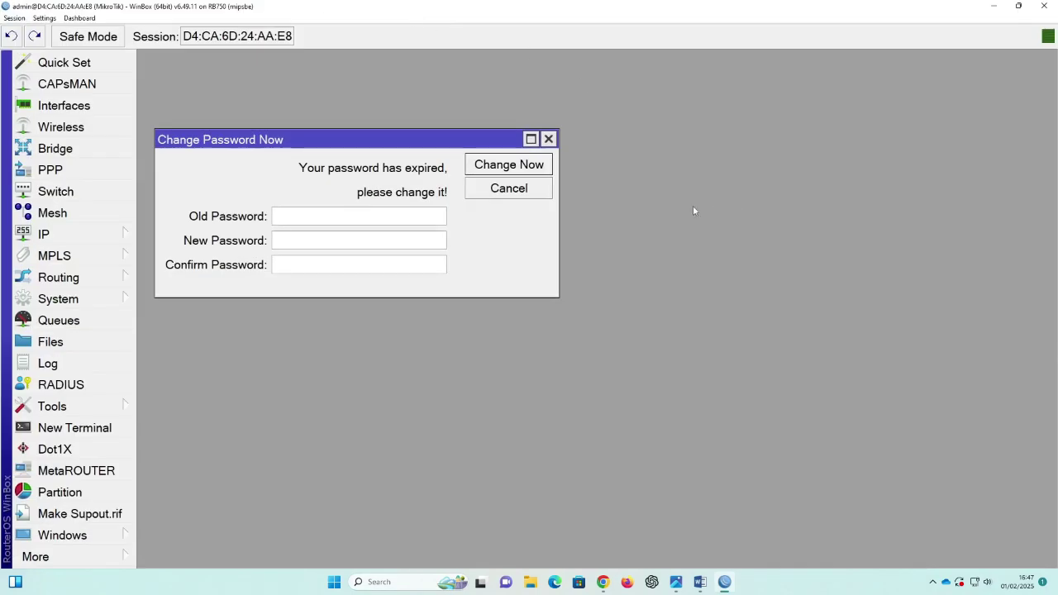
pyautogui.click(549, 139)
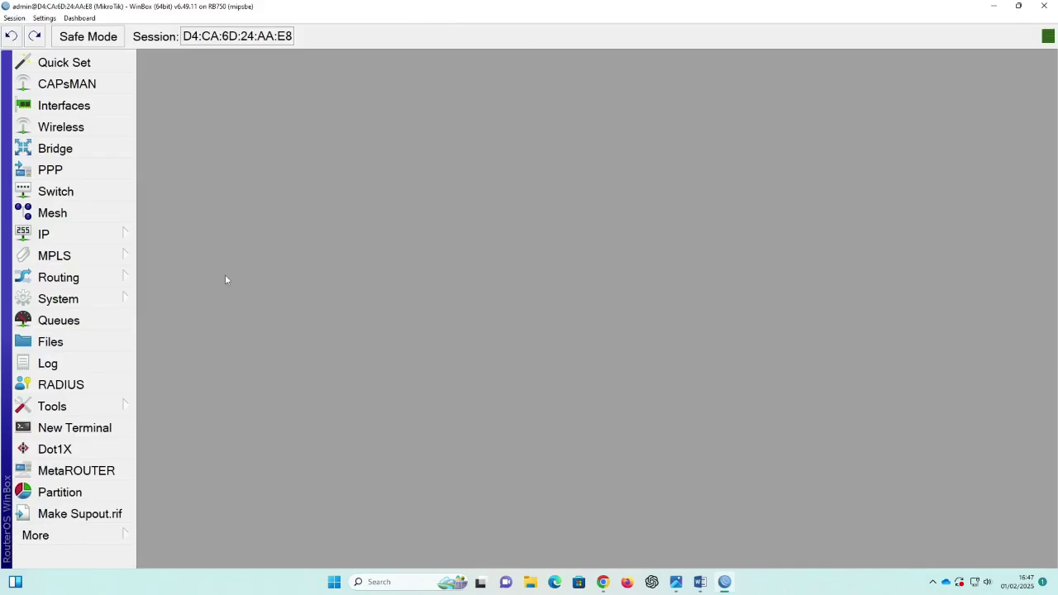
# Step: Set the system identity to Router-A
pyautogui.click(119, 304)
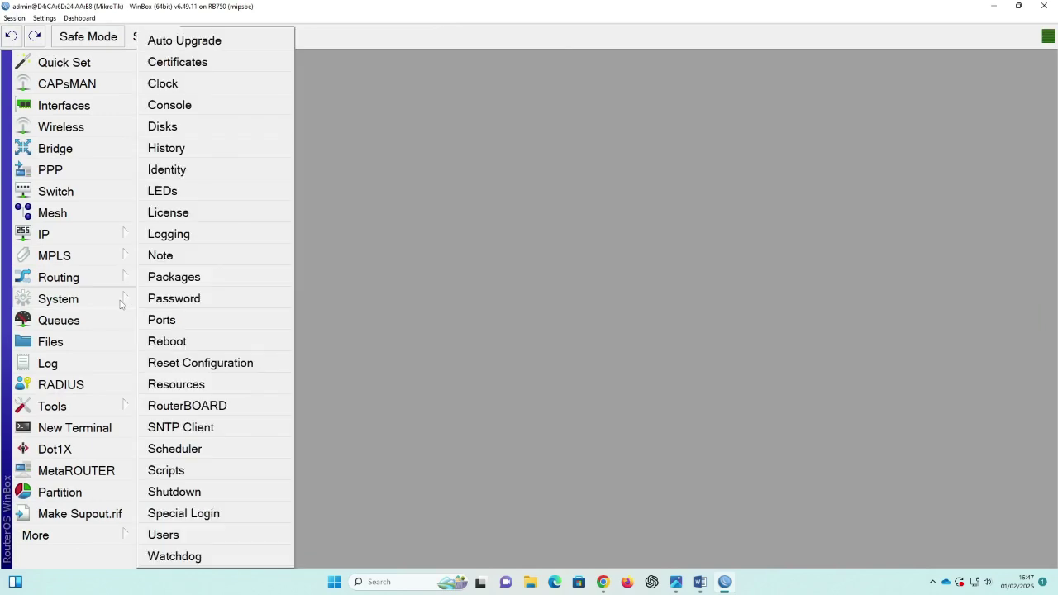
pyautogui.click(169, 172)
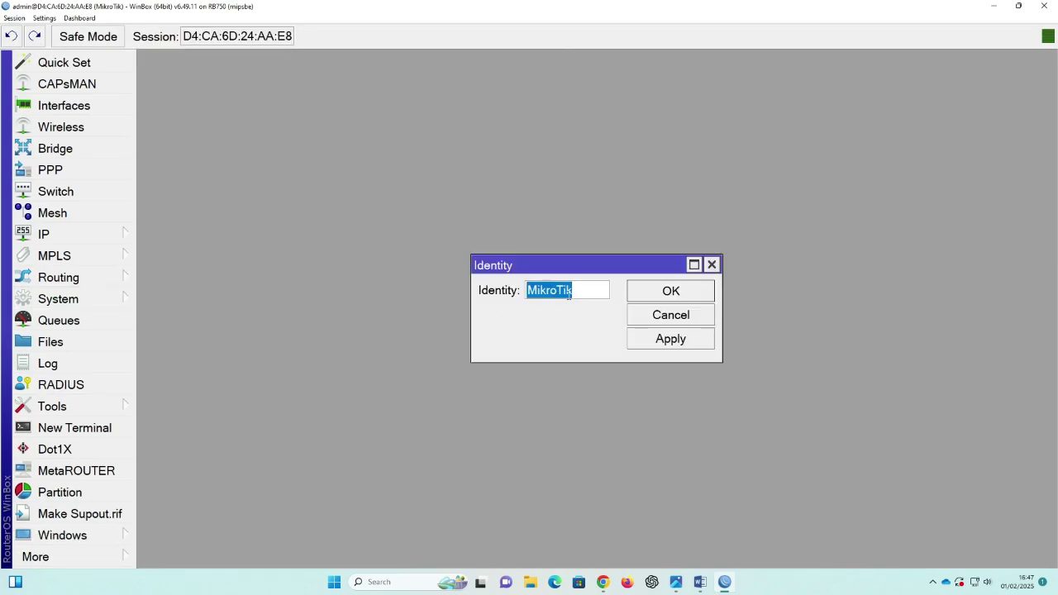
pyautogui.write('Router-A')
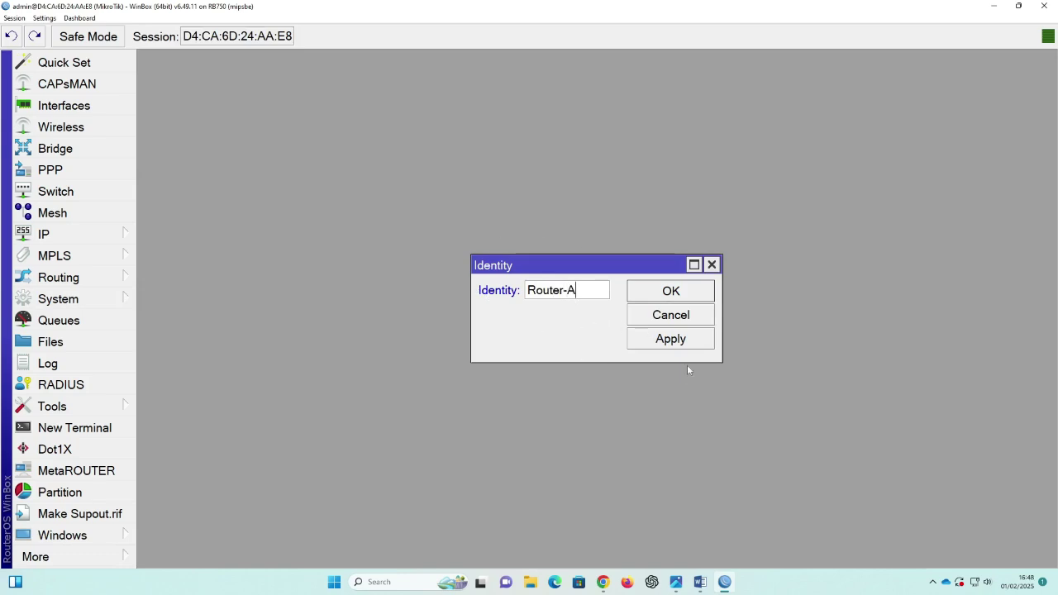
pyautogui.click(683, 341)
pyautogui.click(679, 302)
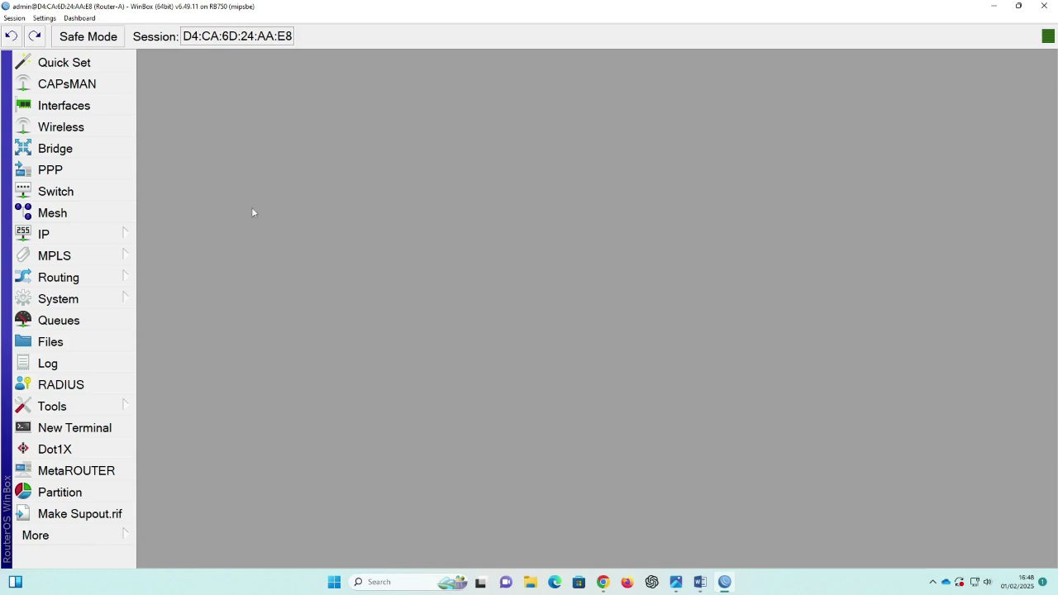
# Step: Rename ether1 to ether1-WAN, checking the network diagram for reference
pyautogui.click(64, 106)
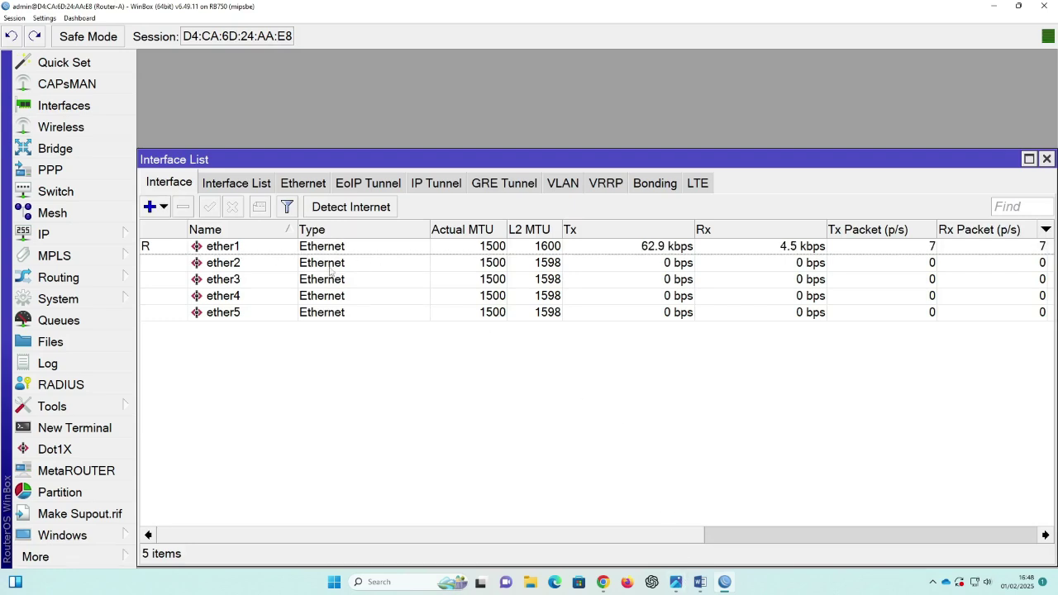
pyautogui.click(677, 582)
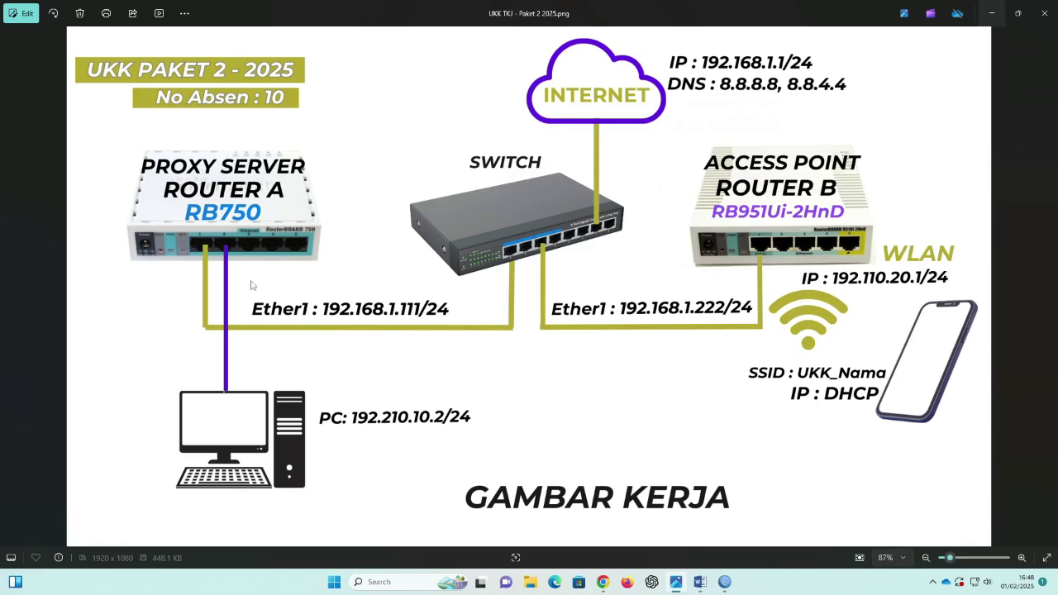
pyautogui.click(992, 14)
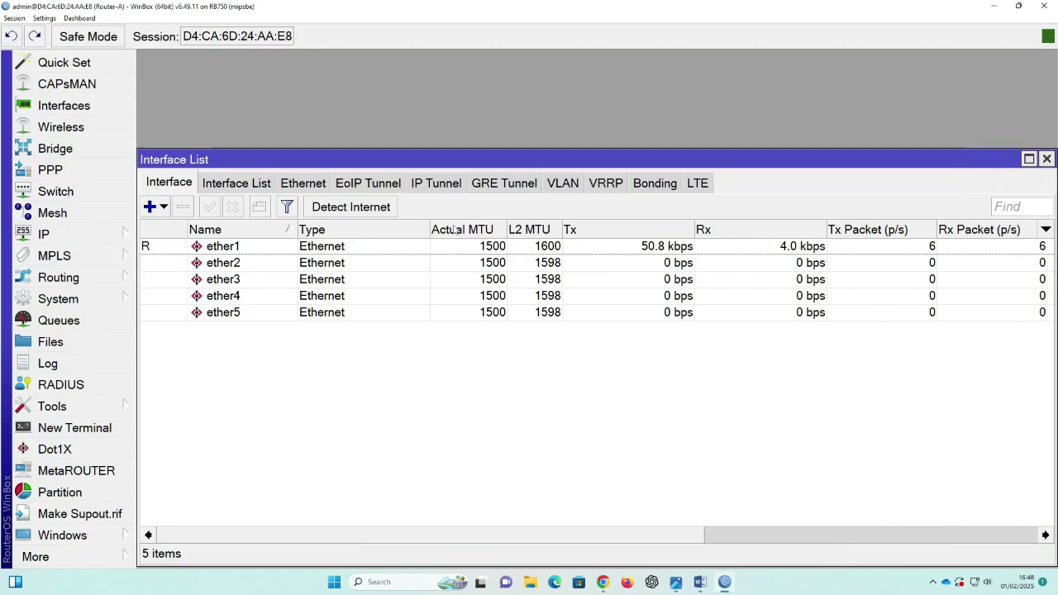
pyautogui.doubleClick(233, 246)
pyautogui.click(546, 138)
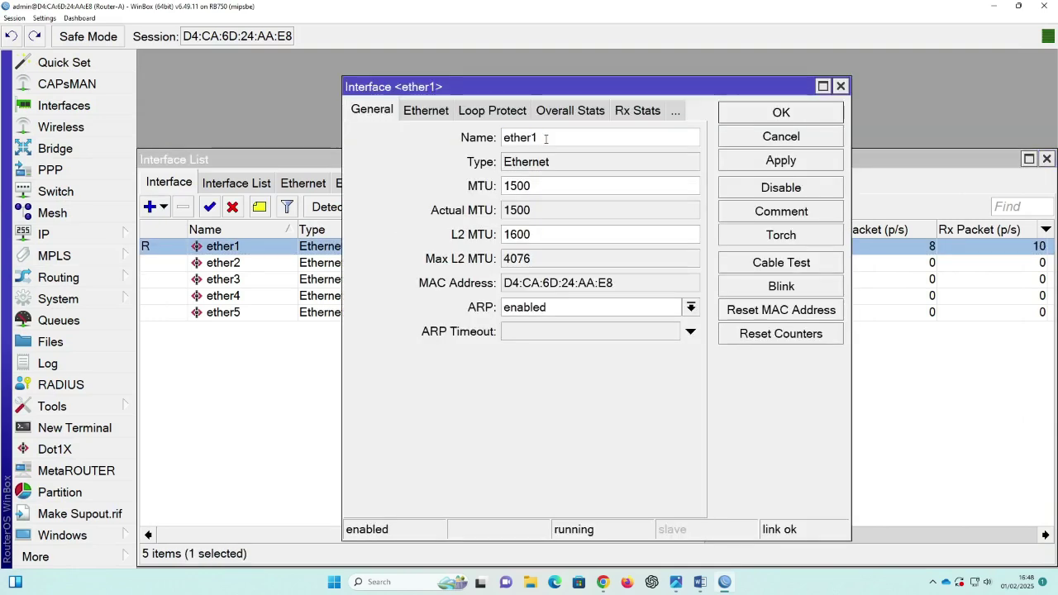
pyautogui.write('-WAN')
pyautogui.click(792, 112)
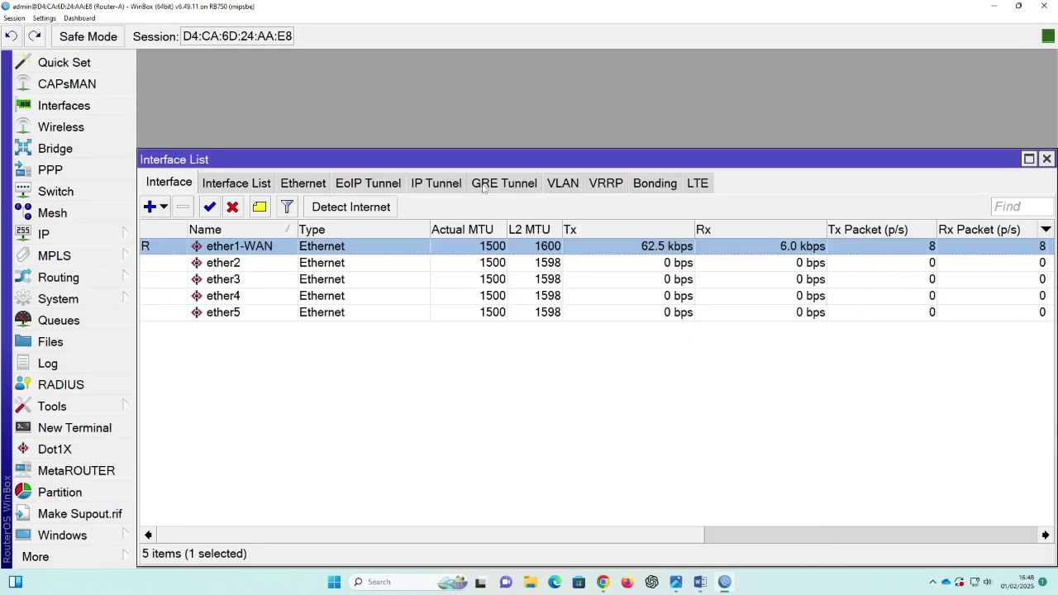
# Step: Rename ether2 to ether2-LAN and close the Interface List
pyautogui.doubleClick(258, 263)
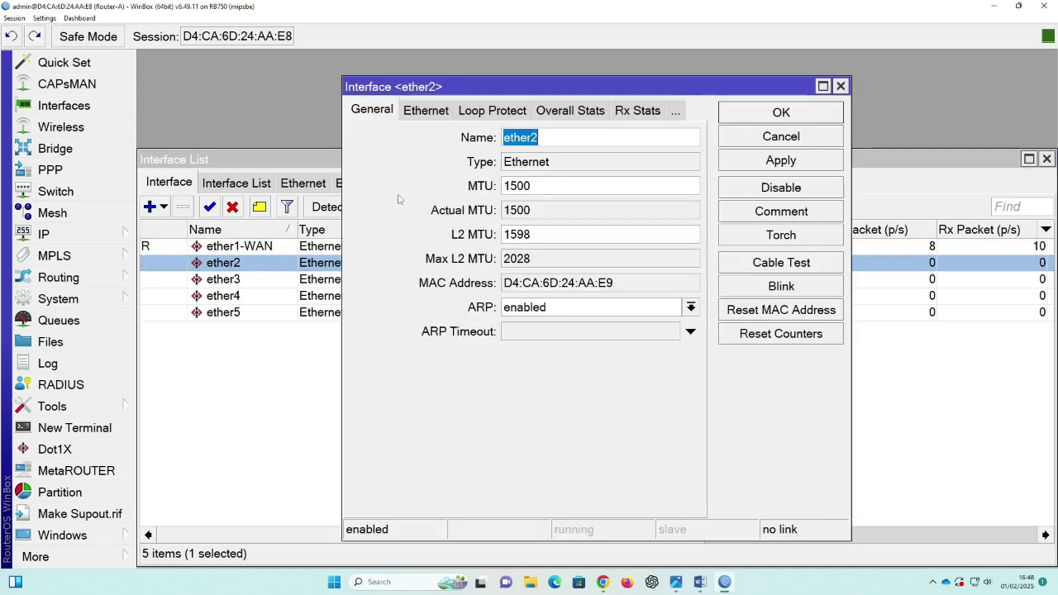
pyautogui.write('-')
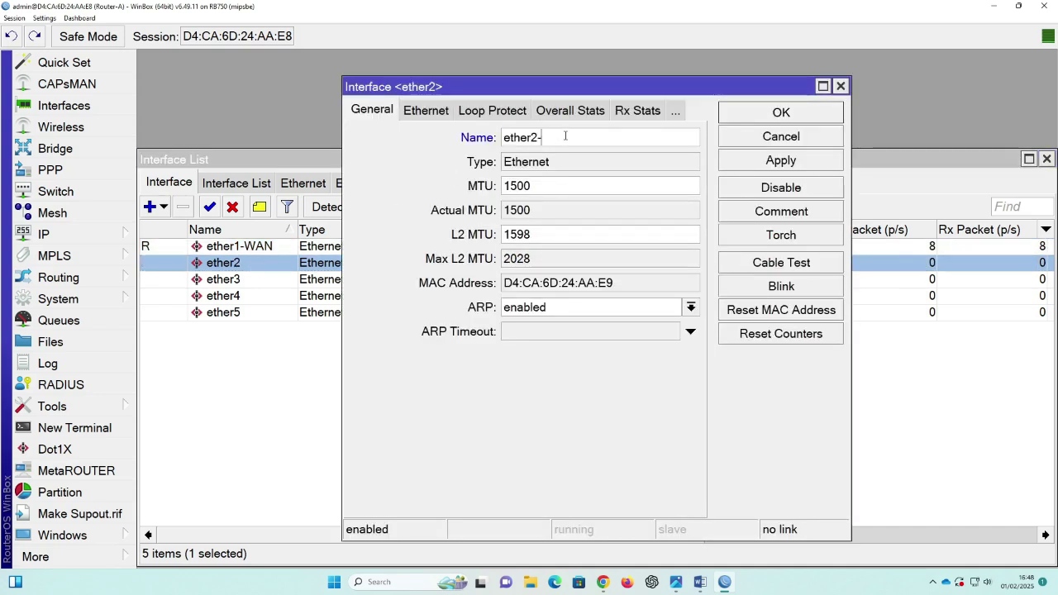
pyautogui.write('LAN')
pyautogui.click(784, 161)
pyautogui.click(782, 117)
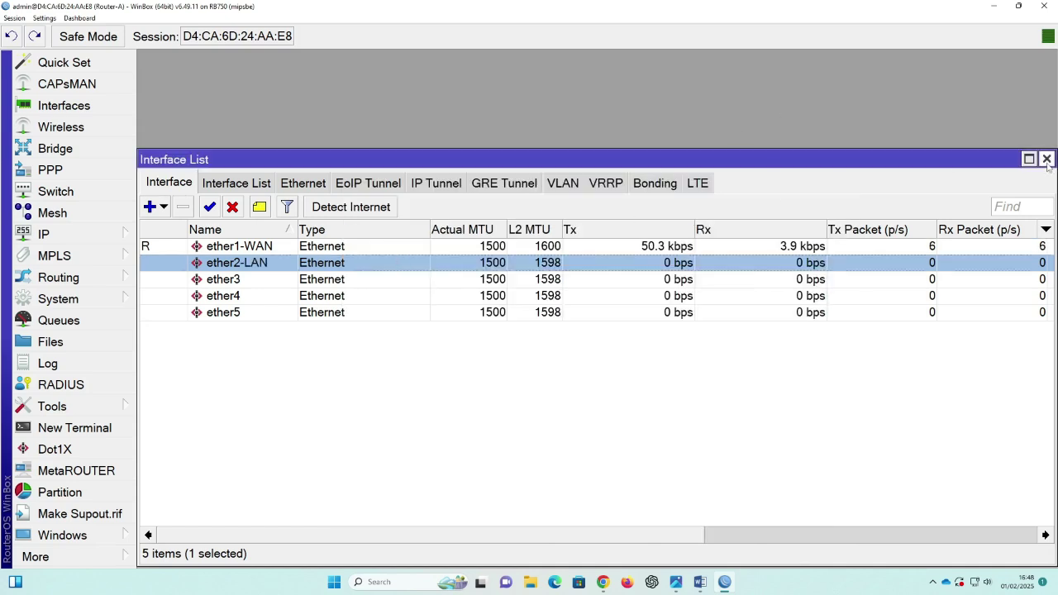
pyautogui.click(1047, 159)
pyautogui.click(125, 235)
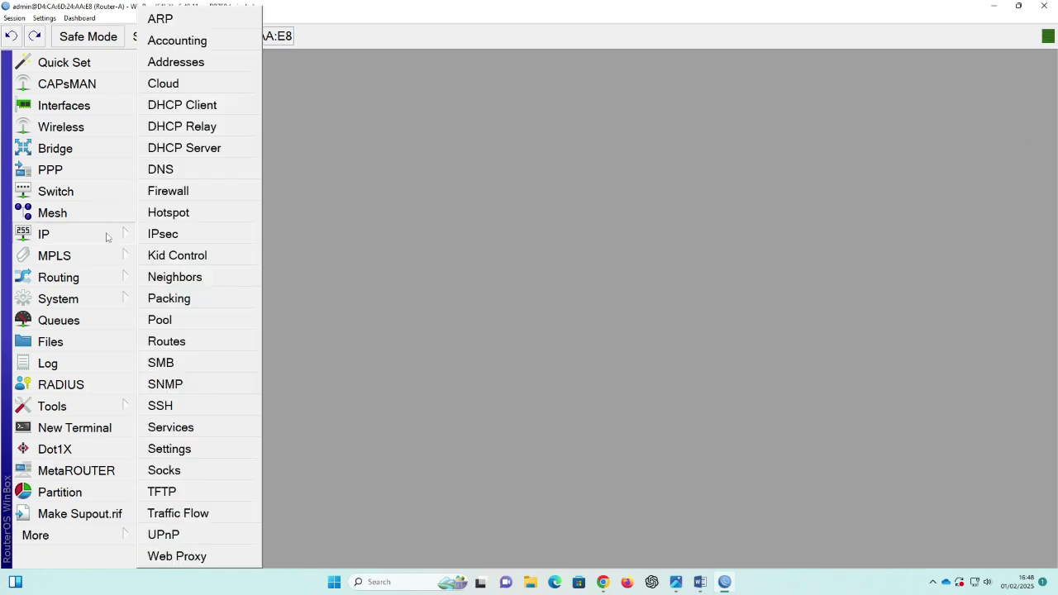
# Step: Add address 192.168.1.111/24 on ether1-WAN
pyautogui.click(183, 69)
pyautogui.moveTo(292, 100); pyautogui.dragTo(241, 81)
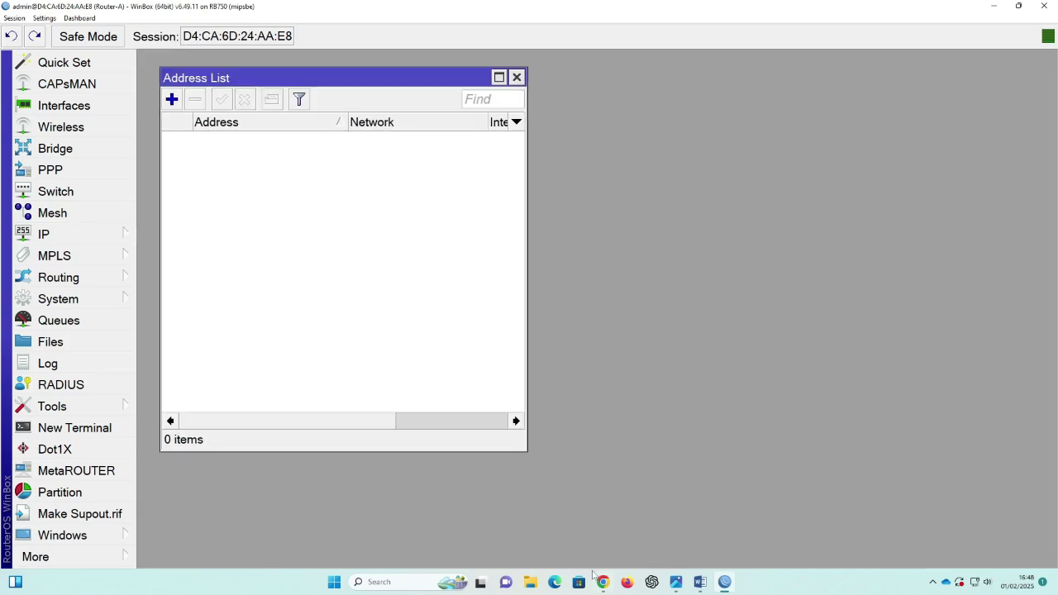
pyautogui.click(676, 582)
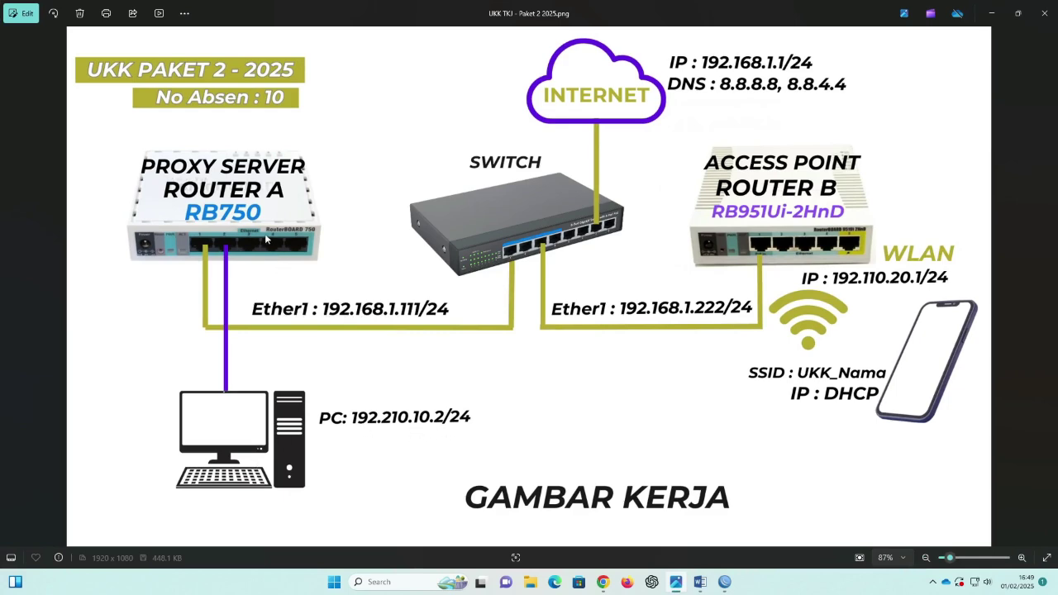
pyautogui.click(995, 15)
pyautogui.click(172, 99)
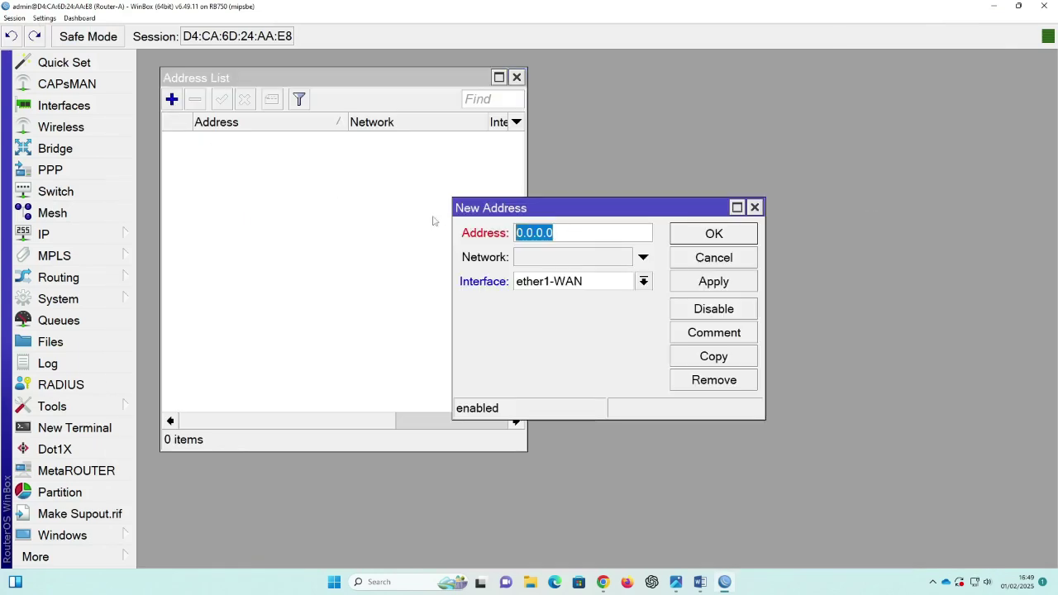
pyautogui.write('192.')
pyautogui.write('16')
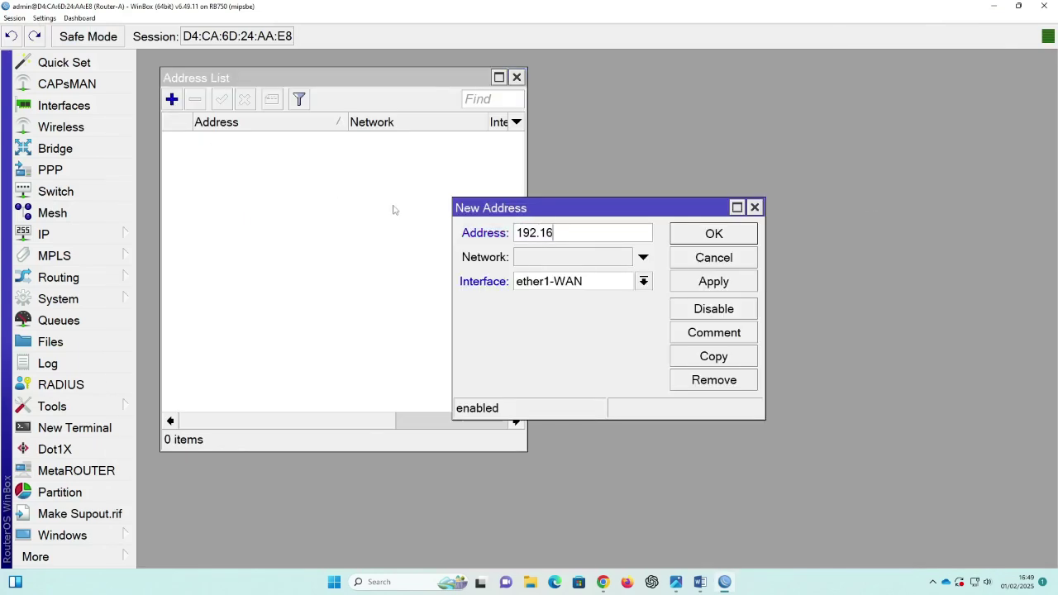
pyautogui.write('8.1.111/24')
pyautogui.click(583, 281)
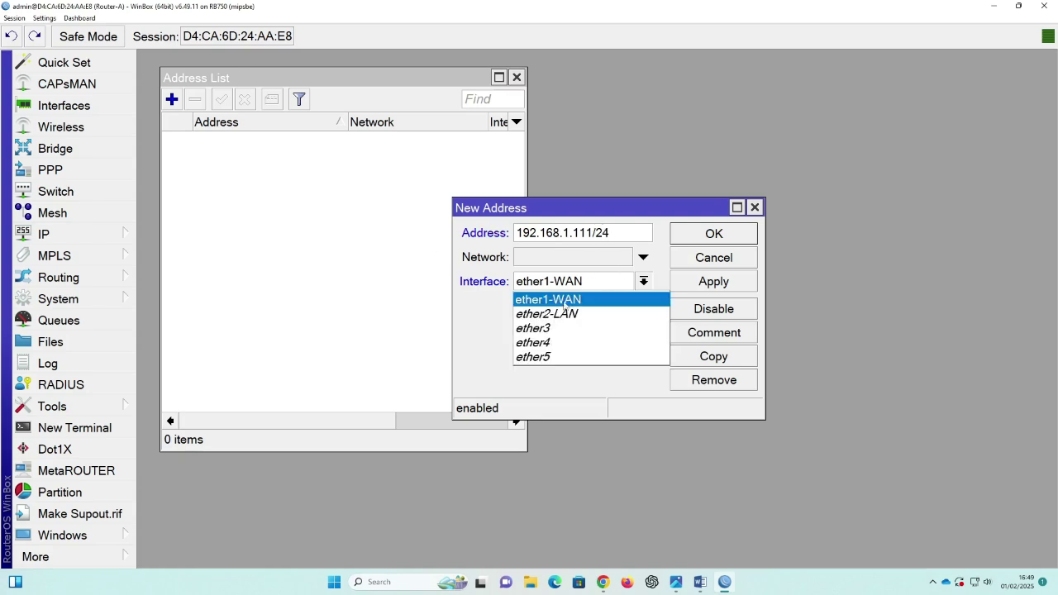
pyautogui.click(559, 301)
pyautogui.click(713, 282)
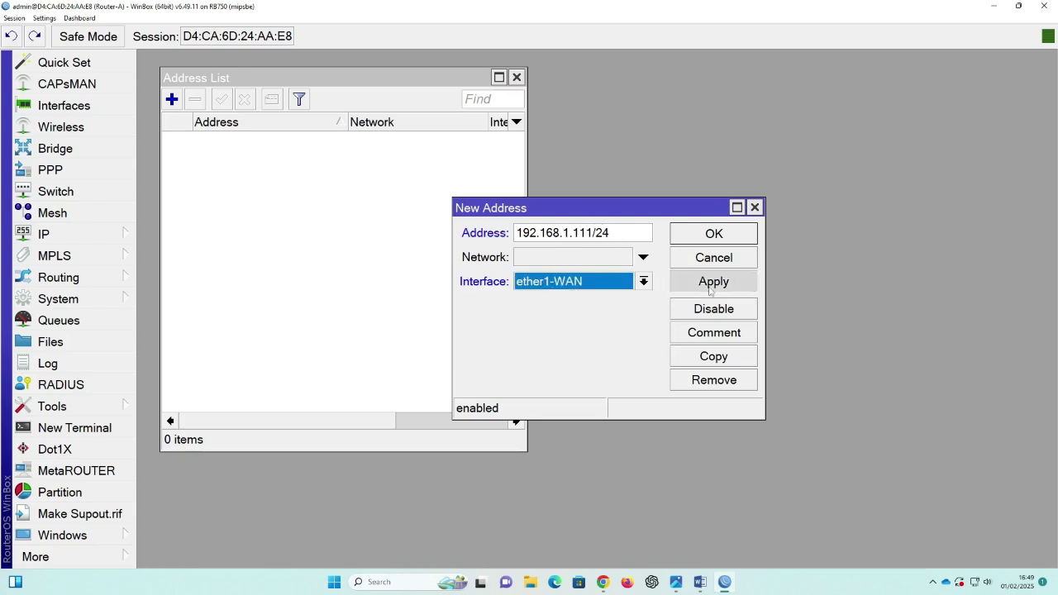
pyautogui.click(714, 233)
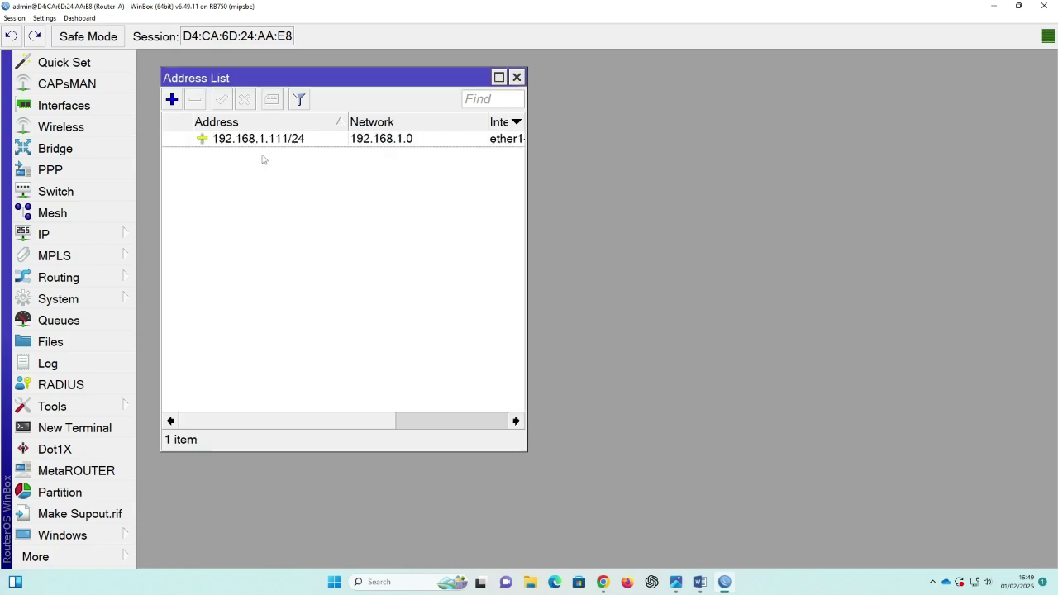
# Step: Add address 192.210.10.1/24 on ether2-LAN and widen the address list columns
pyautogui.click(172, 99)
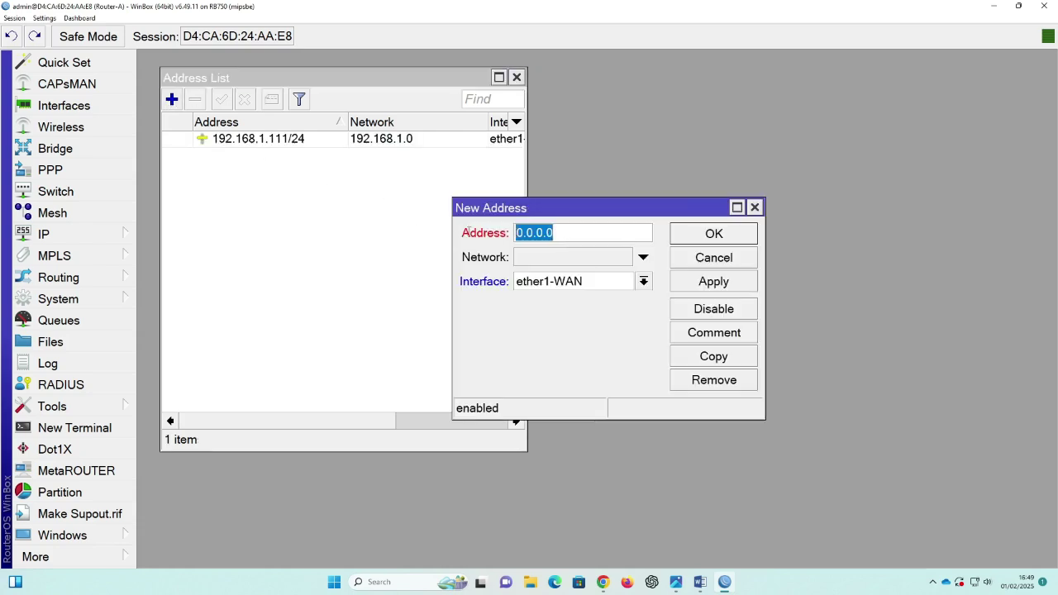
pyautogui.write('192')
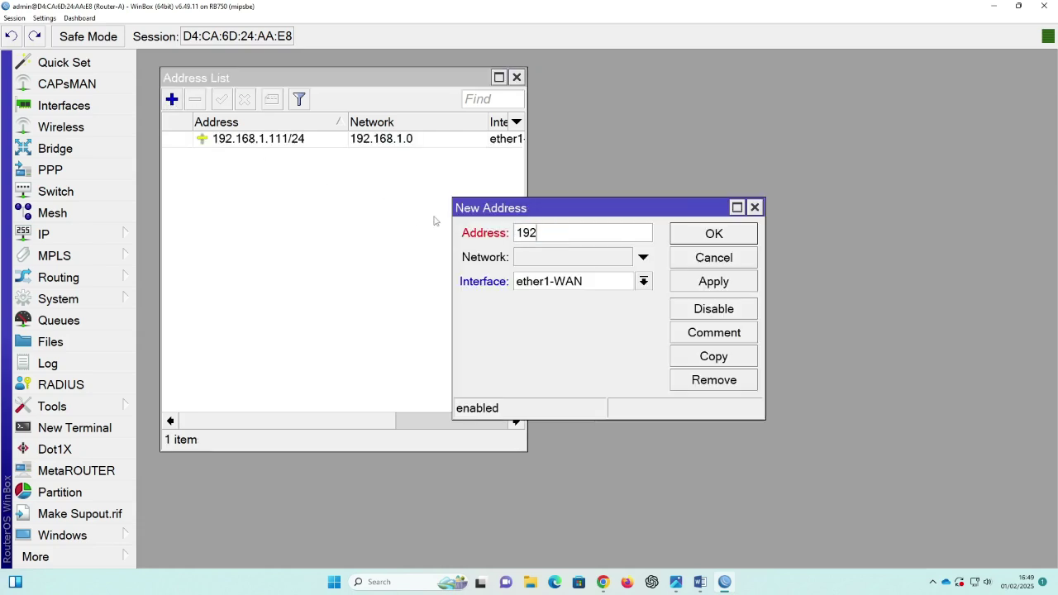
pyautogui.write('.210.10.1/24')
pyautogui.click(556, 284)
pyautogui.click(554, 314)
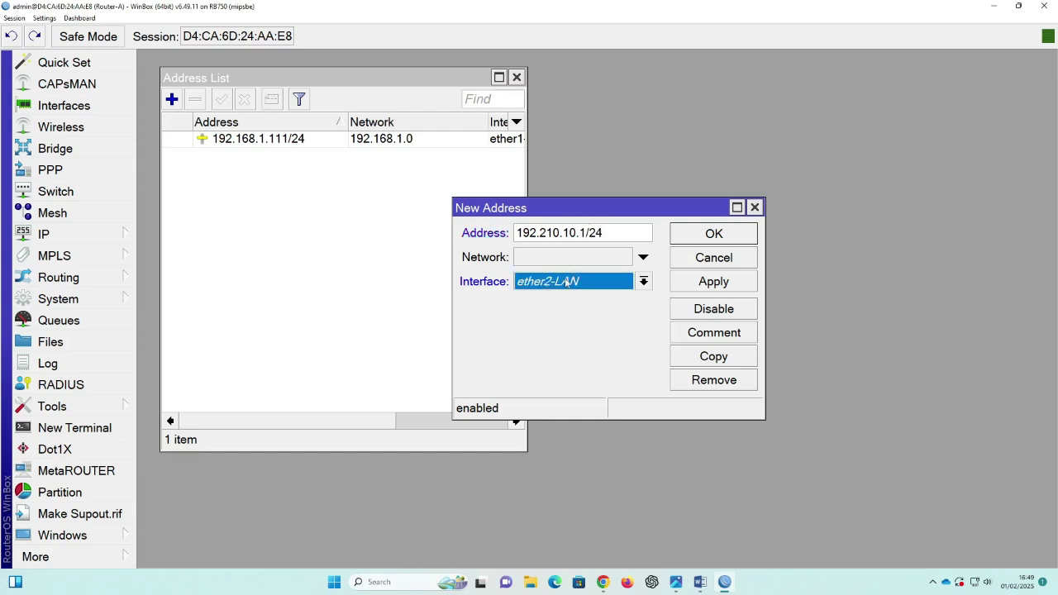
pyautogui.click(704, 290)
pyautogui.click(714, 234)
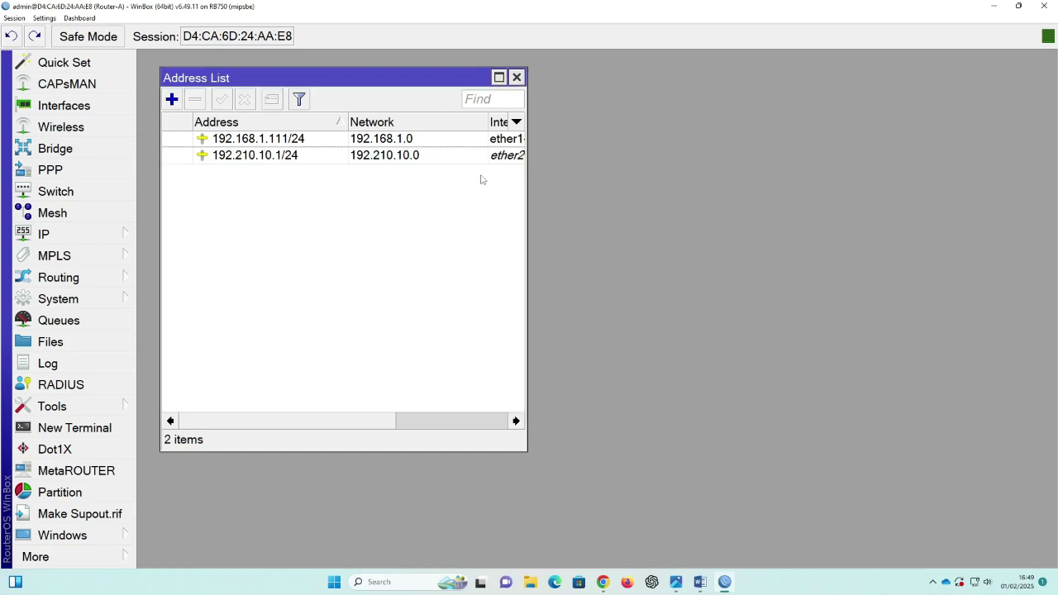
pyautogui.moveTo(528, 206); pyautogui.dragTo(597, 197)
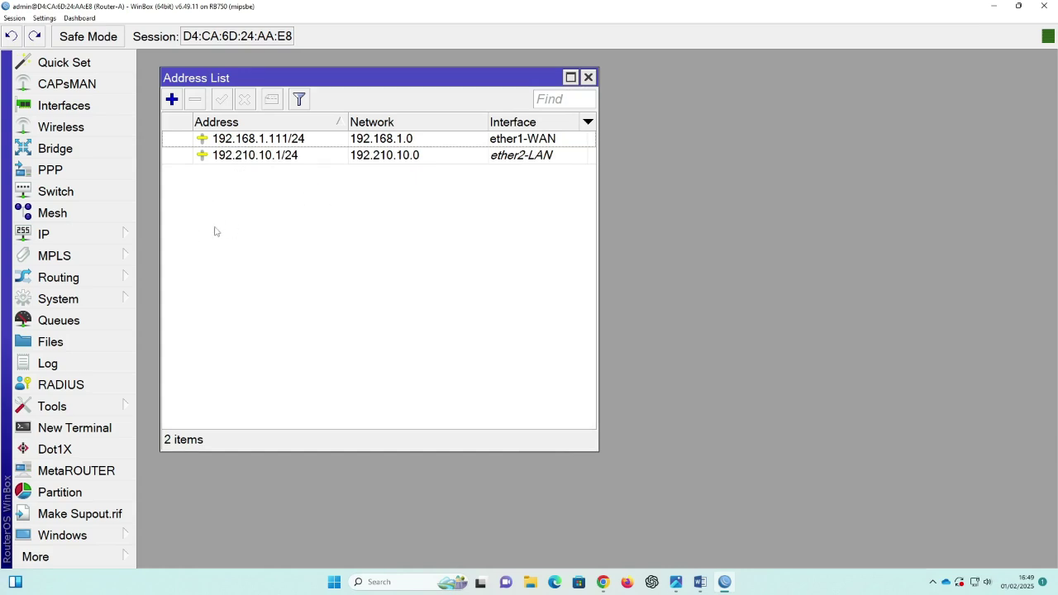
pyautogui.click(119, 239)
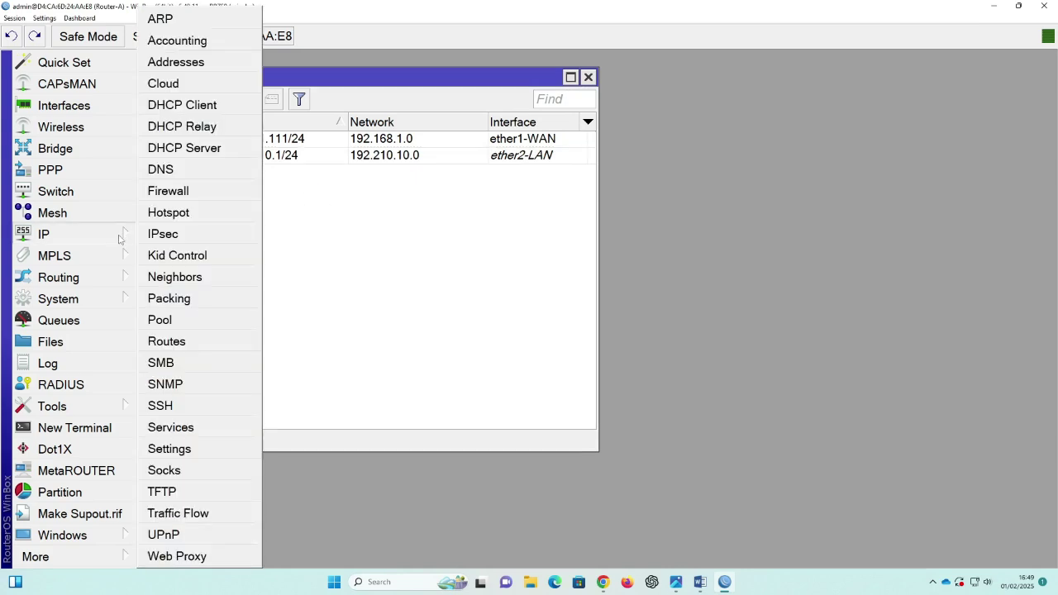
# Step: Create a route 0.0.0.0/0 with gateway 192.168.1.1 in the Route List
pyautogui.click(176, 343)
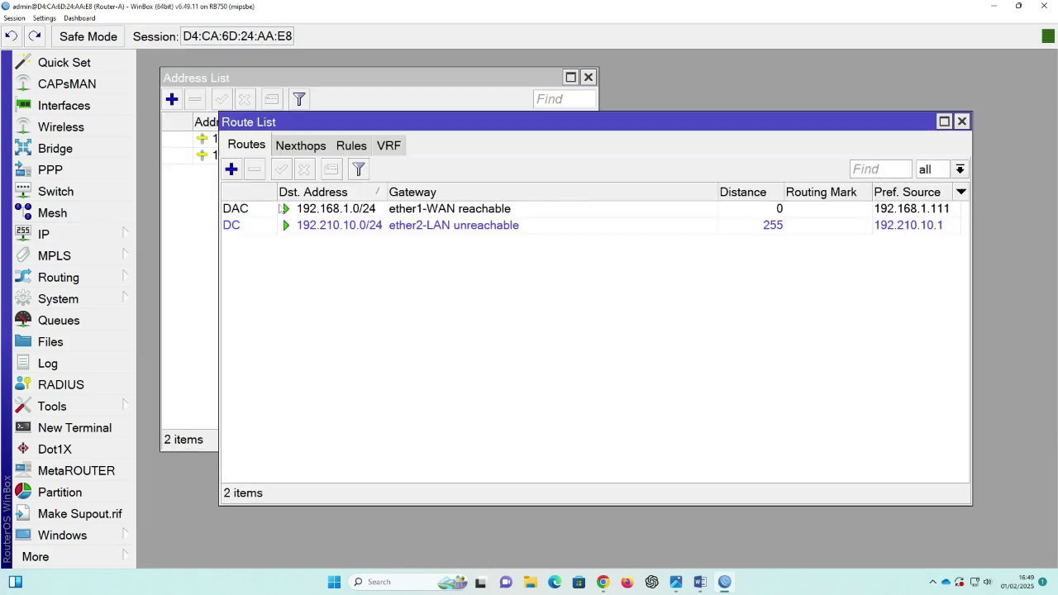
pyautogui.click(232, 170)
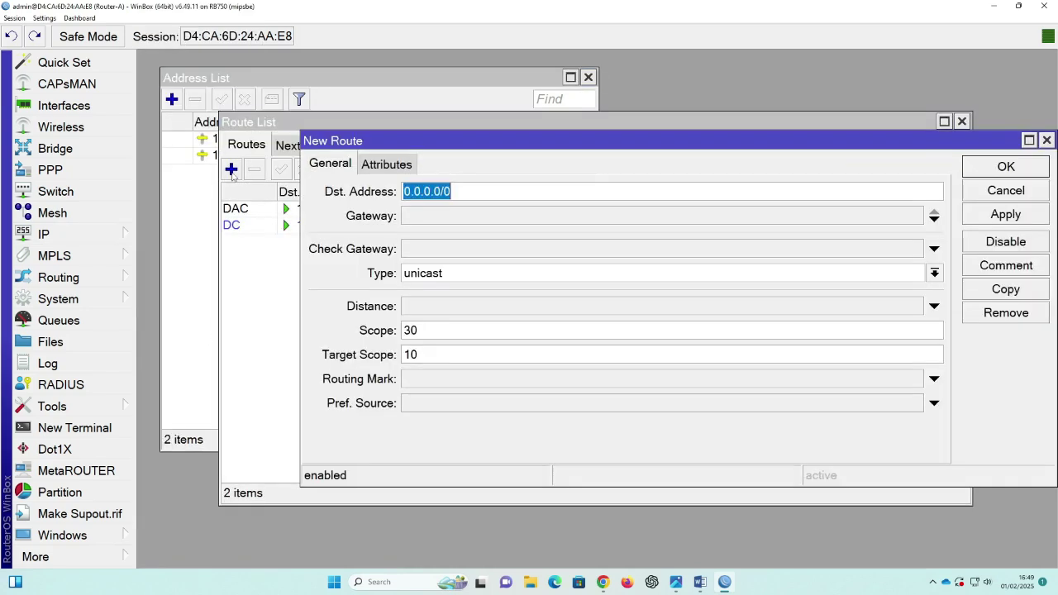
pyautogui.click(458, 193)
pyautogui.click(418, 216)
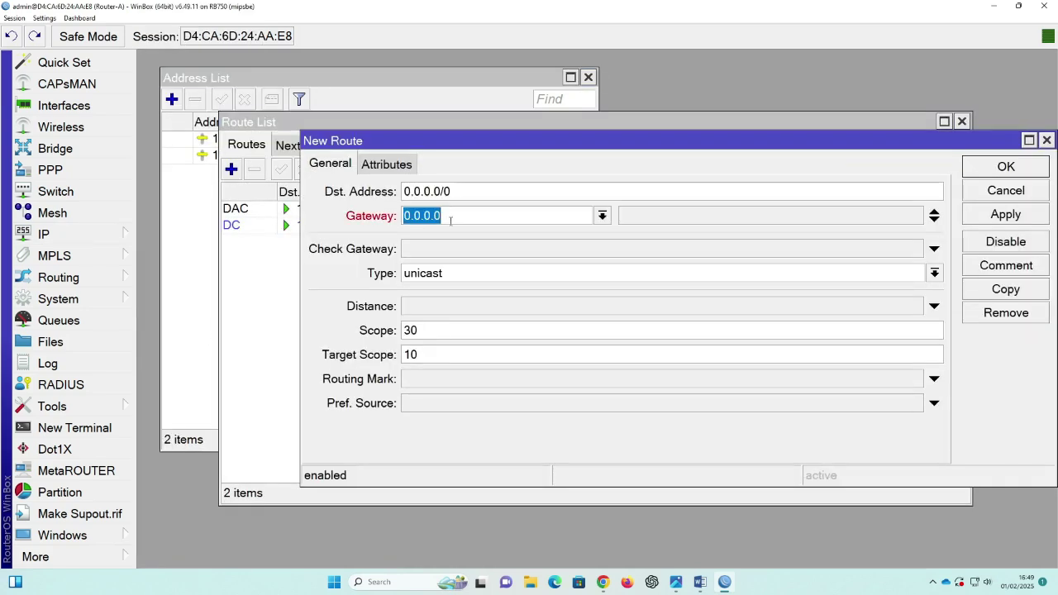
pyautogui.write('192')
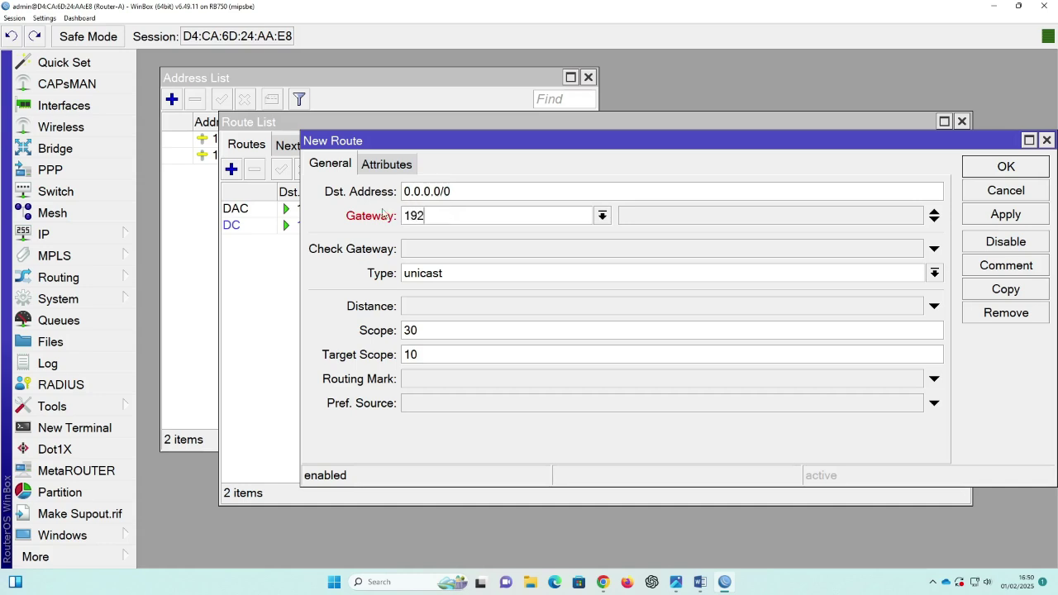
pyautogui.write('.168.1.1')
pyautogui.click(1007, 214)
pyautogui.click(1006, 167)
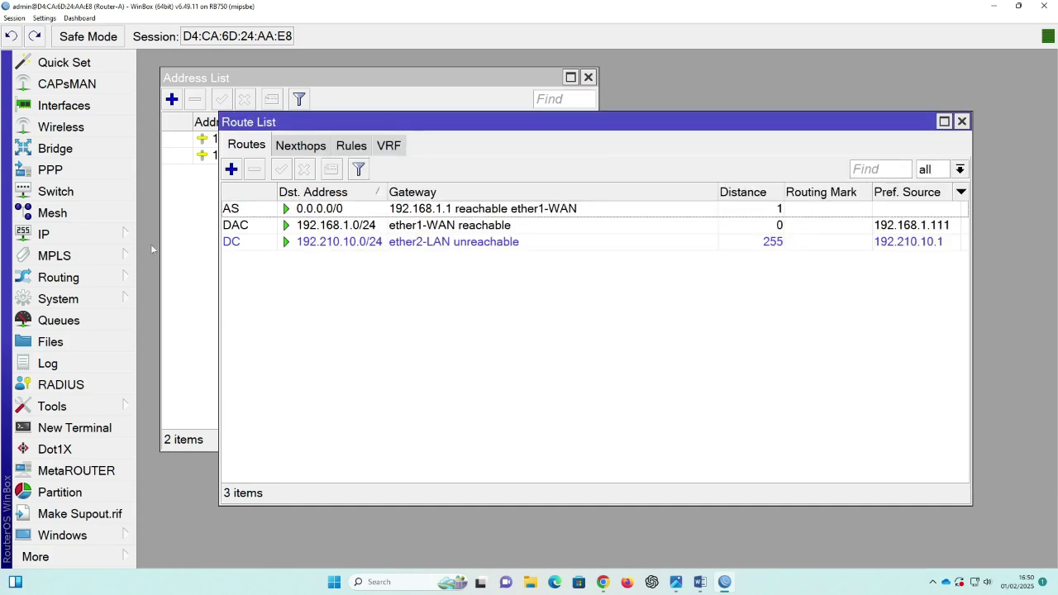
pyautogui.click(113, 237)
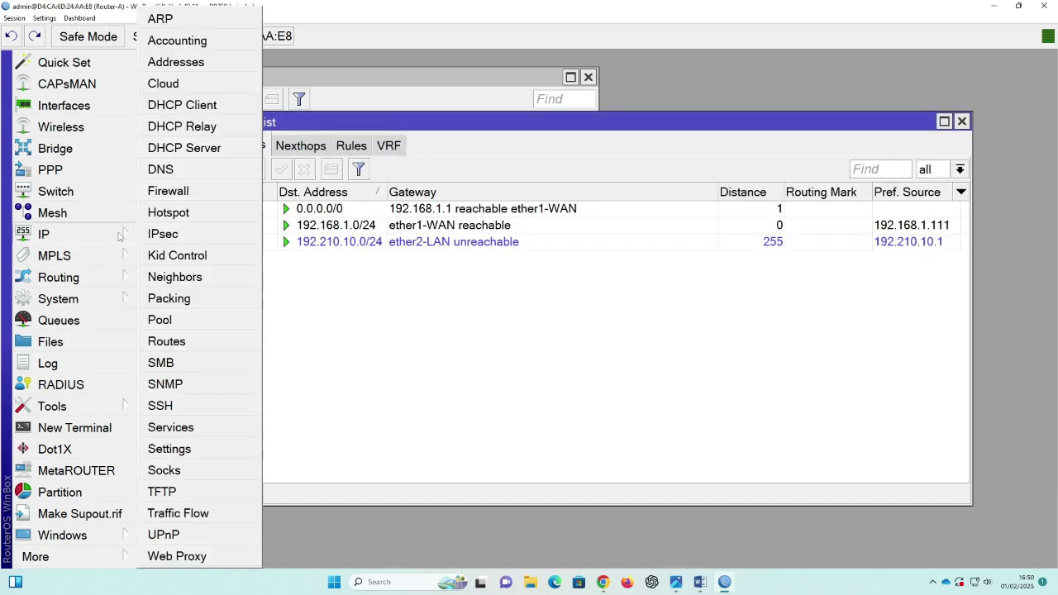
# Step: Enter DNS servers 8.8.8.8 and 8.8.4.4 and apply the DNS settings
pyautogui.click(161, 170)
pyautogui.click(567, 155)
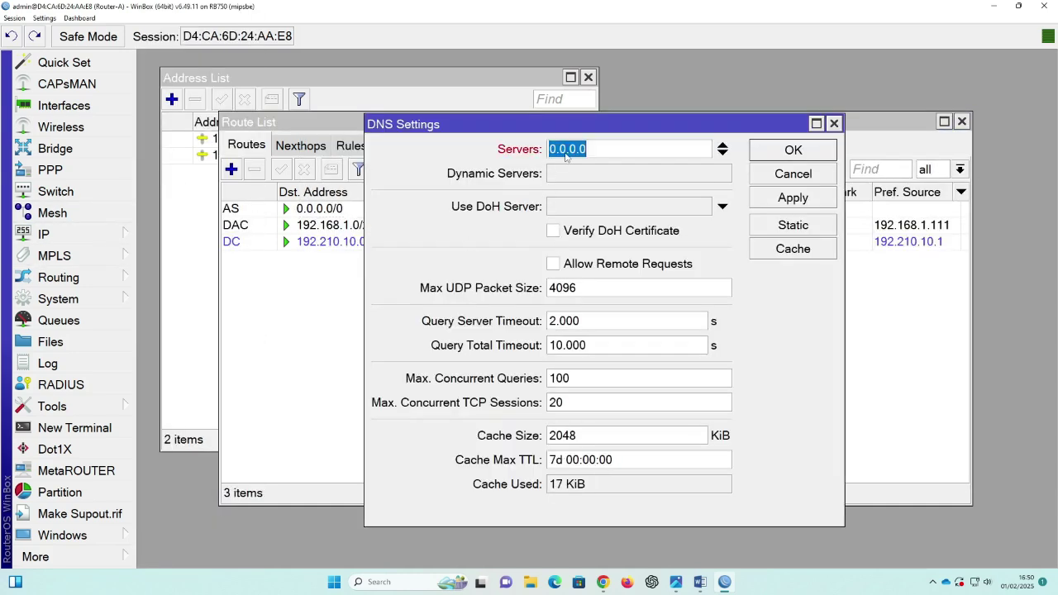
pyautogui.write('8.8.8')
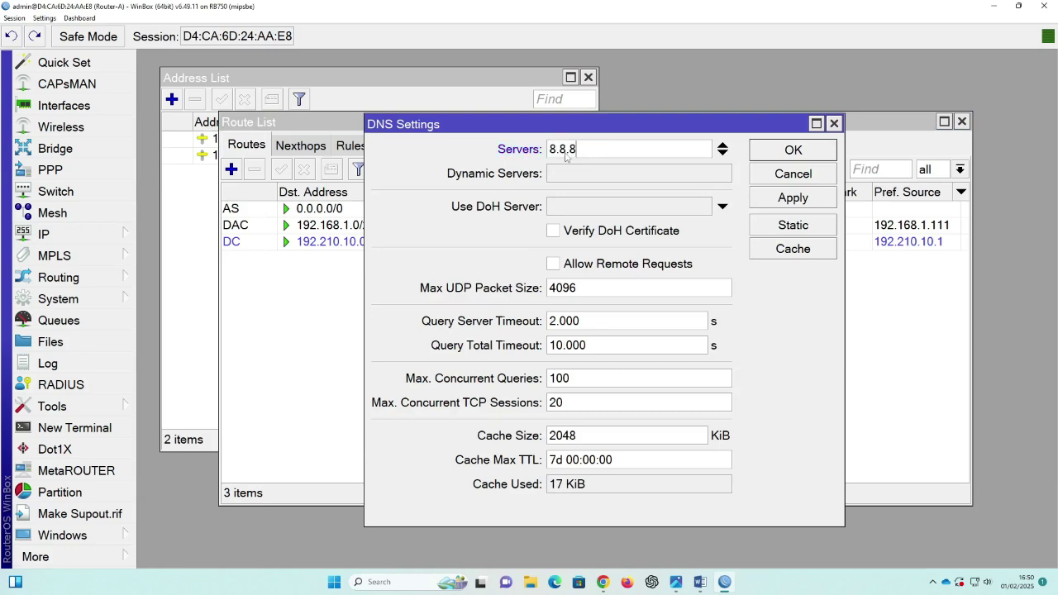
pyautogui.write('.8')
pyautogui.click(723, 154)
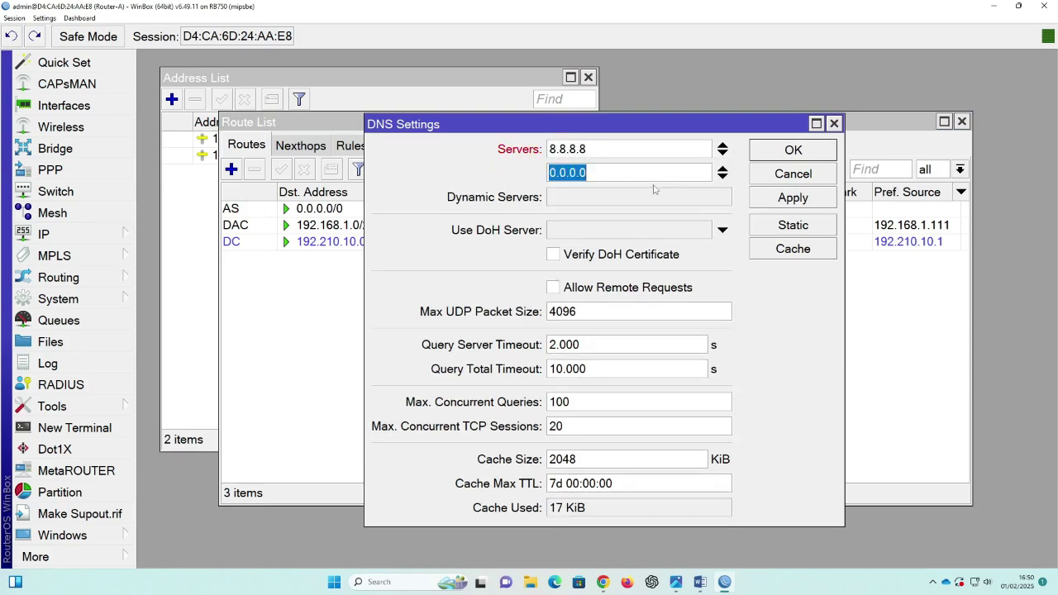
pyautogui.write('8.8')
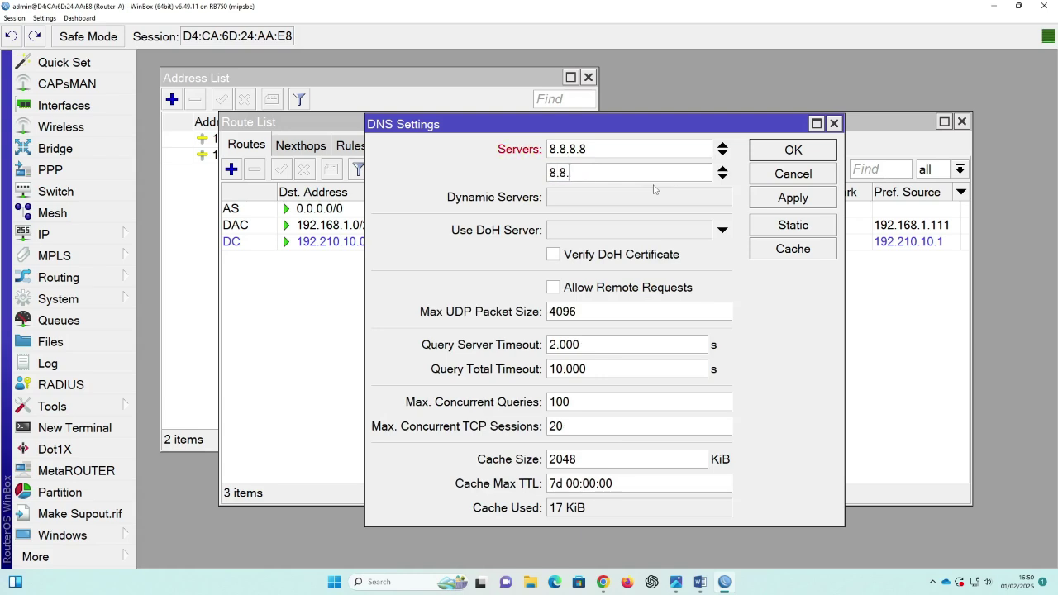
pyautogui.write('.4.4')
pyautogui.click(815, 197)
pyautogui.click(793, 150)
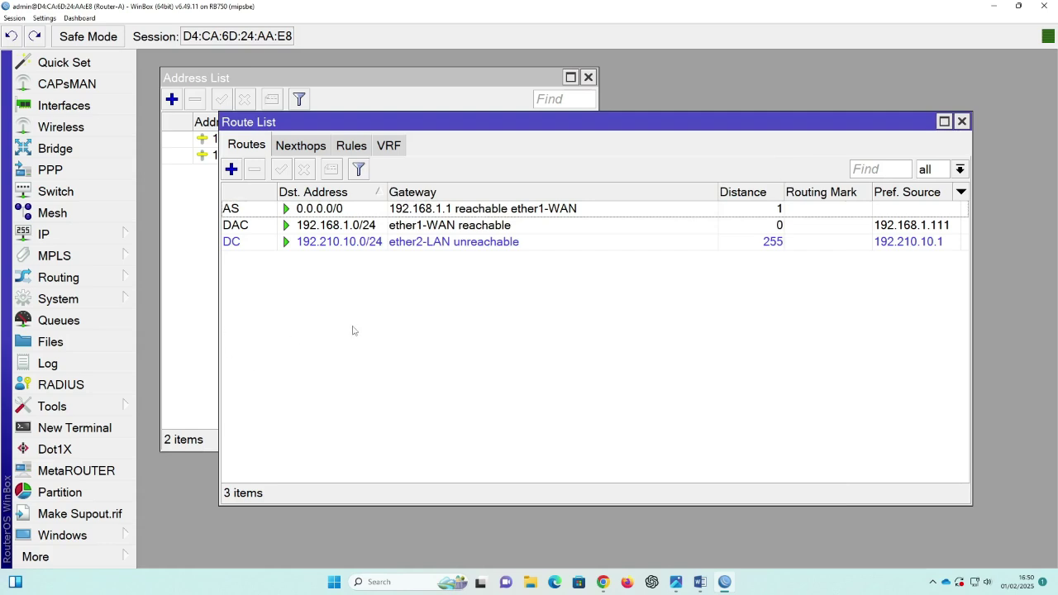
pyautogui.click(108, 239)
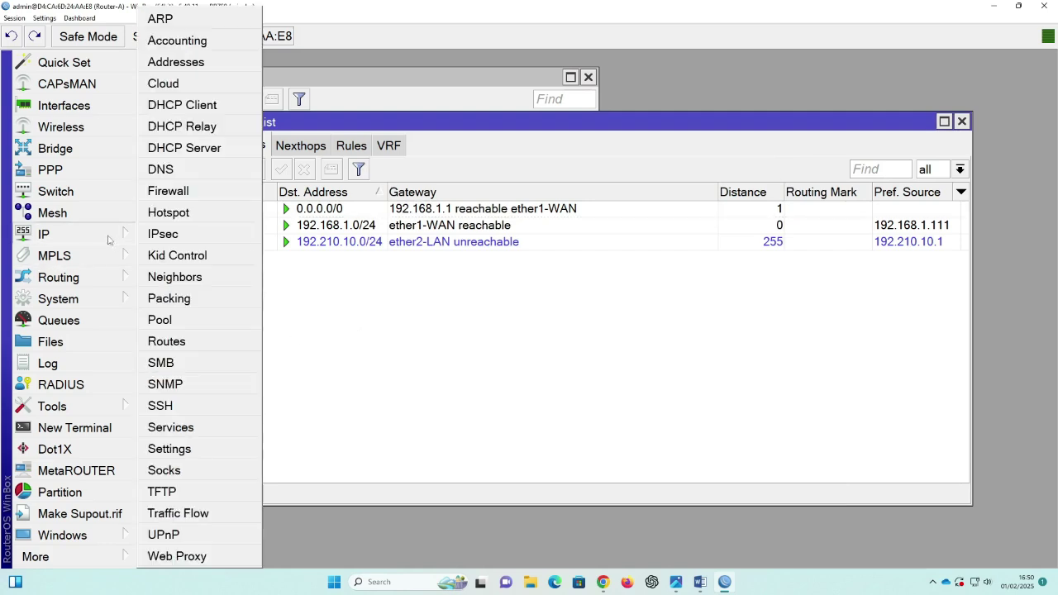
# Step: Add a srcnat masquerade NAT rule with out interface ether1-WAN
pyautogui.click(168, 191)
pyautogui.moveTo(699, 283); pyautogui.dragTo(825, 464)
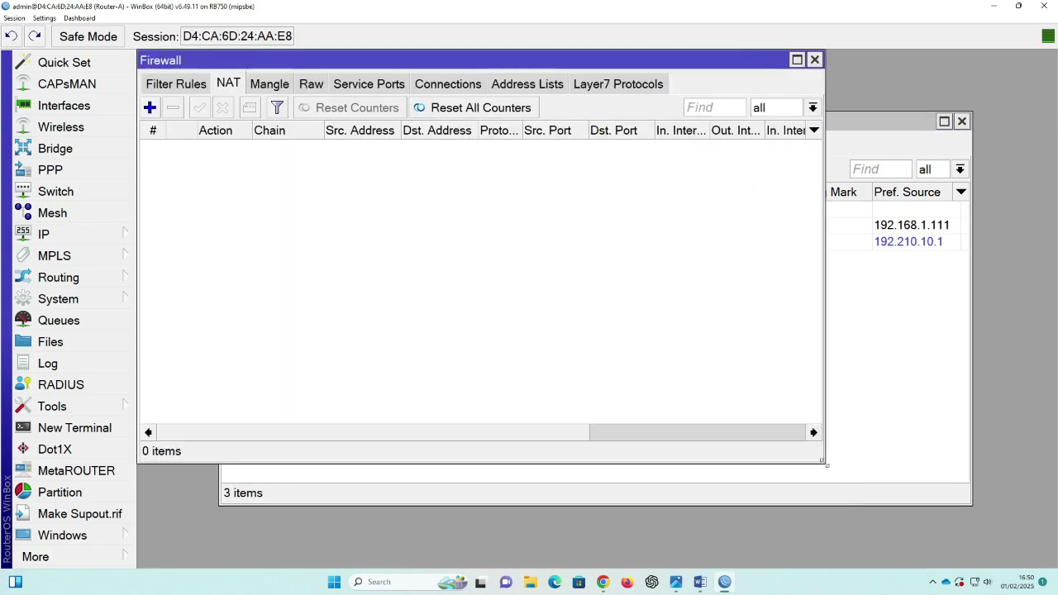
pyautogui.click(157, 85)
pyautogui.click(238, 86)
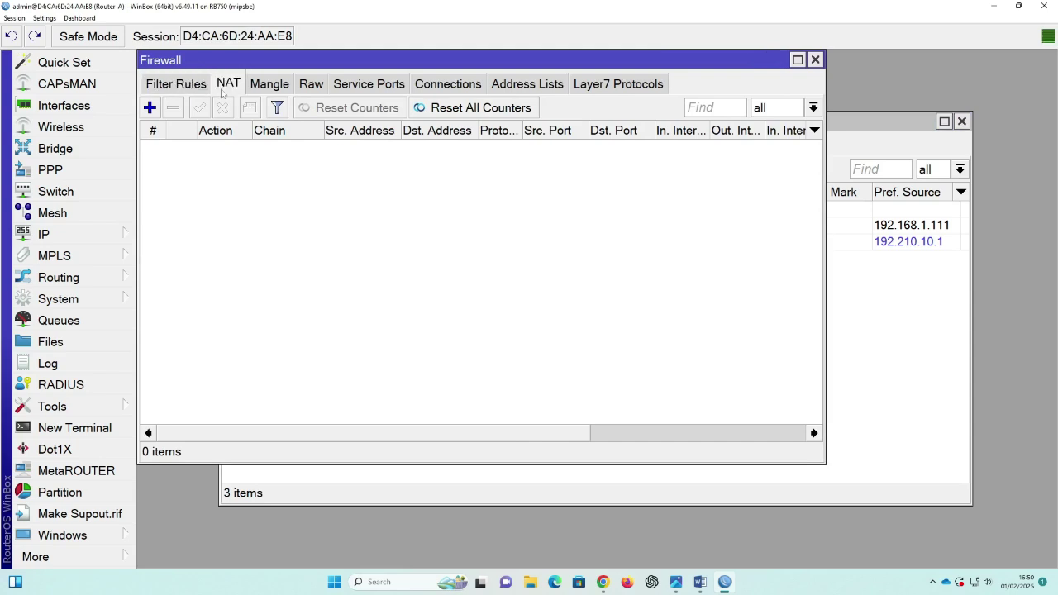
pyautogui.click(149, 107)
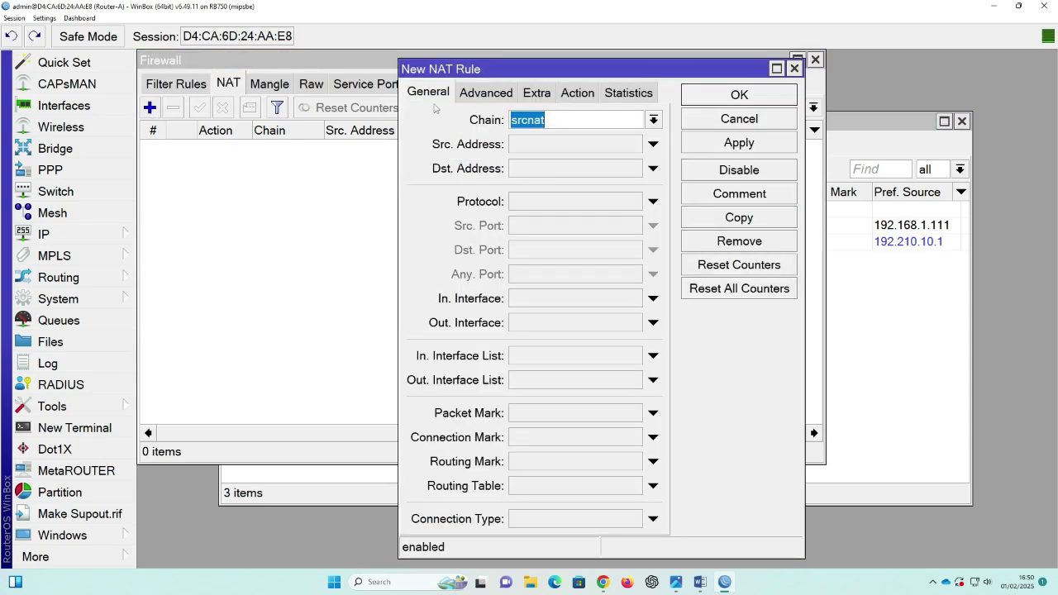
pyautogui.click(550, 325)
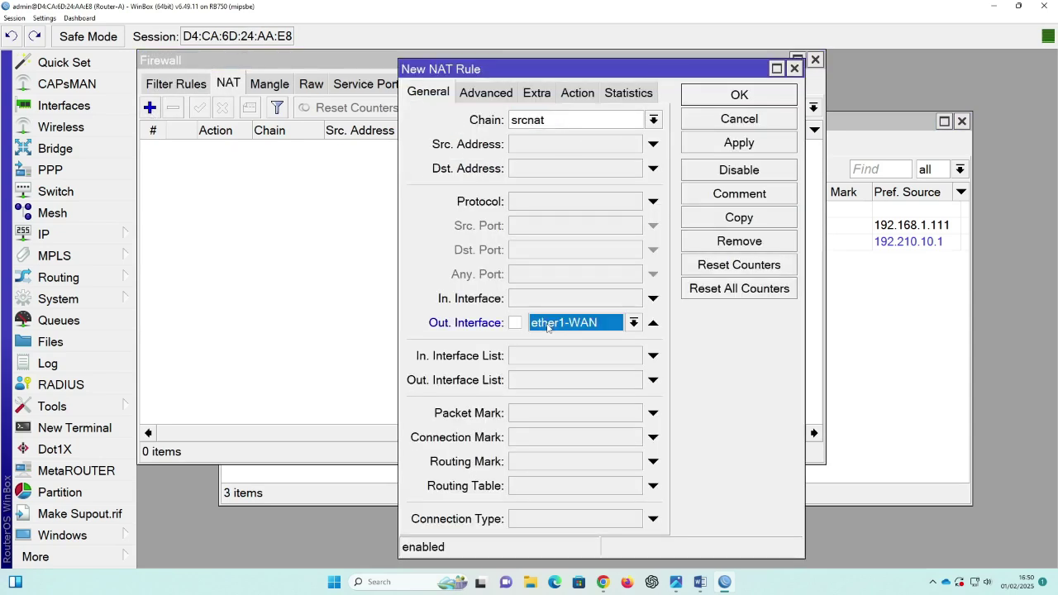
pyautogui.click(580, 95)
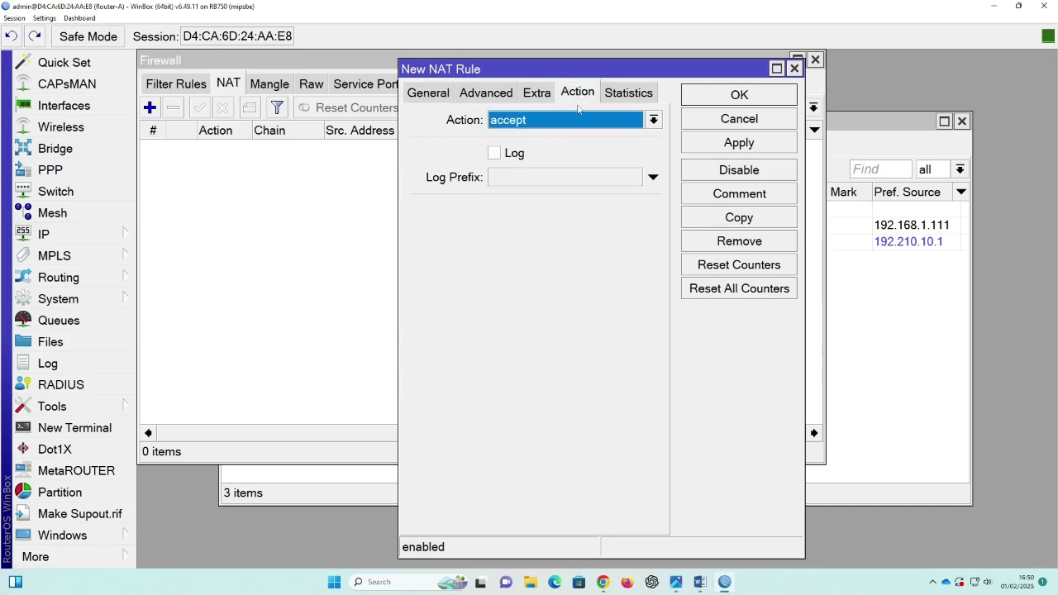
pyautogui.click(572, 123)
pyautogui.click(530, 224)
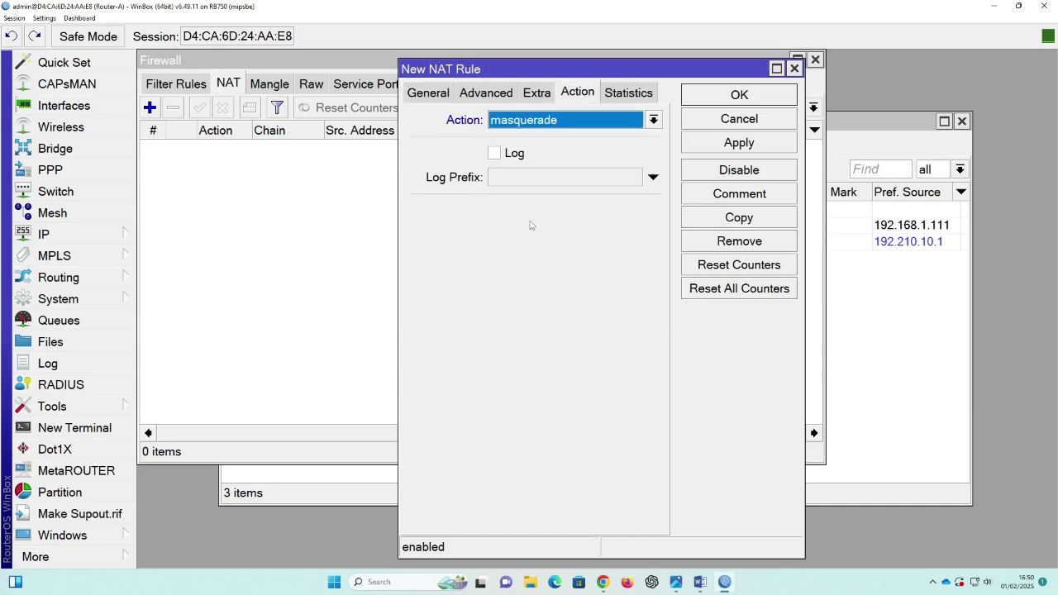
pyautogui.click(762, 149)
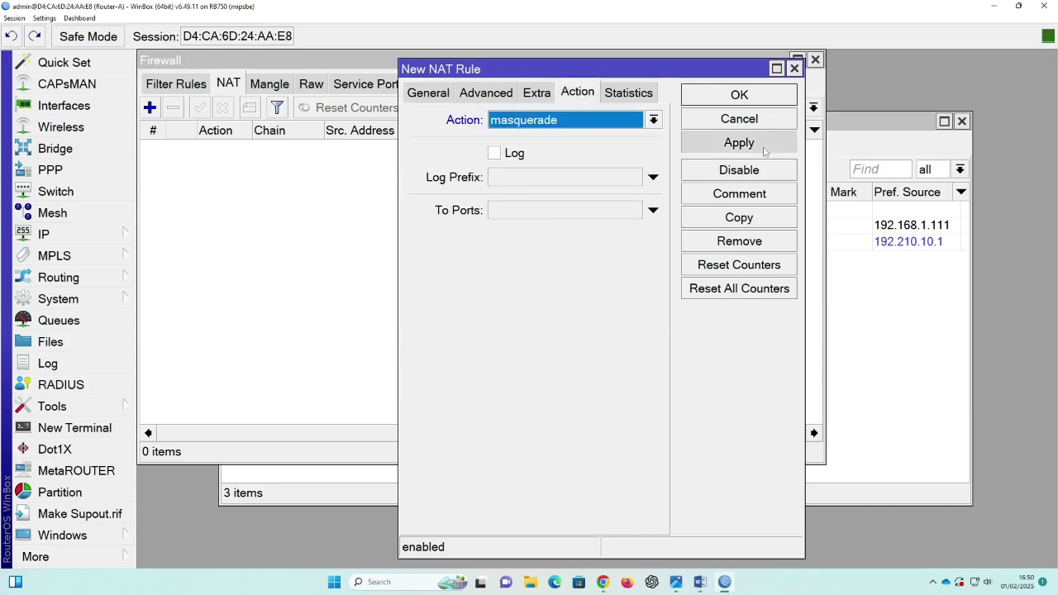
pyautogui.click(739, 95)
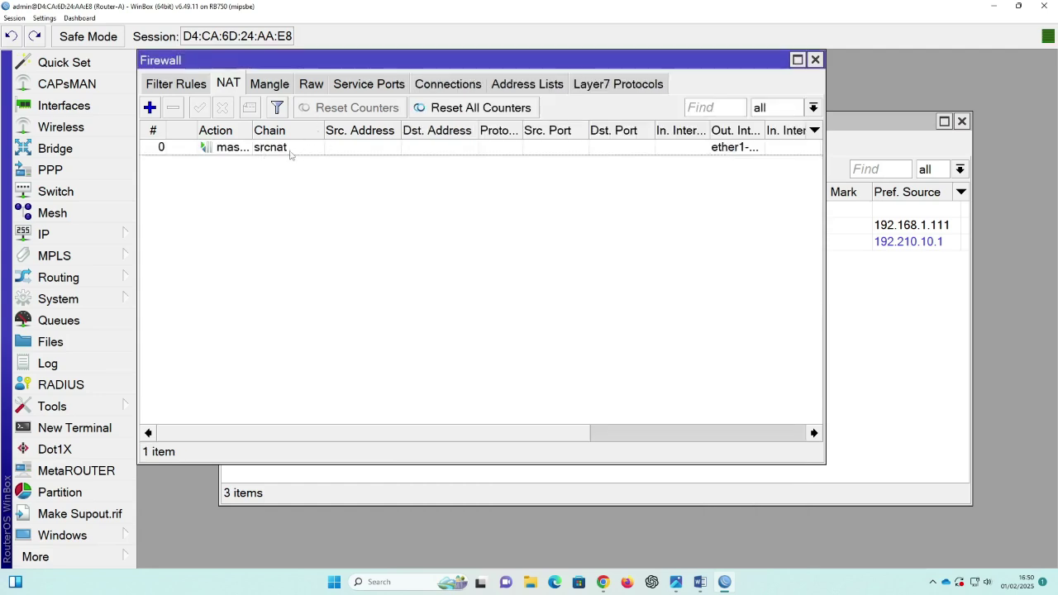
# Step: Close the Firewall, Route List and Address List windows
pyautogui.click(815, 60)
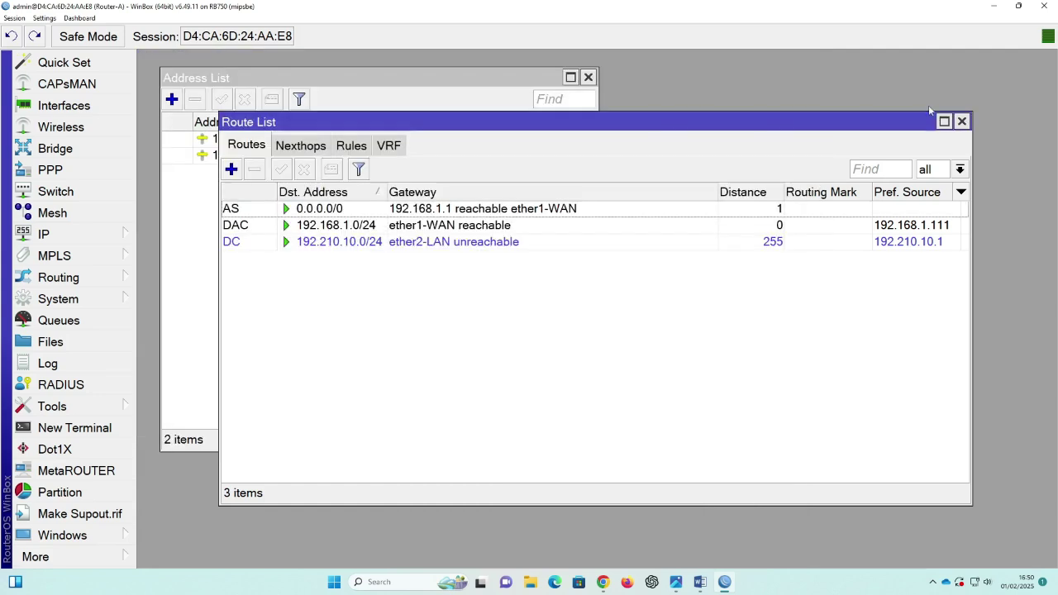
pyautogui.click(962, 122)
pyautogui.click(588, 77)
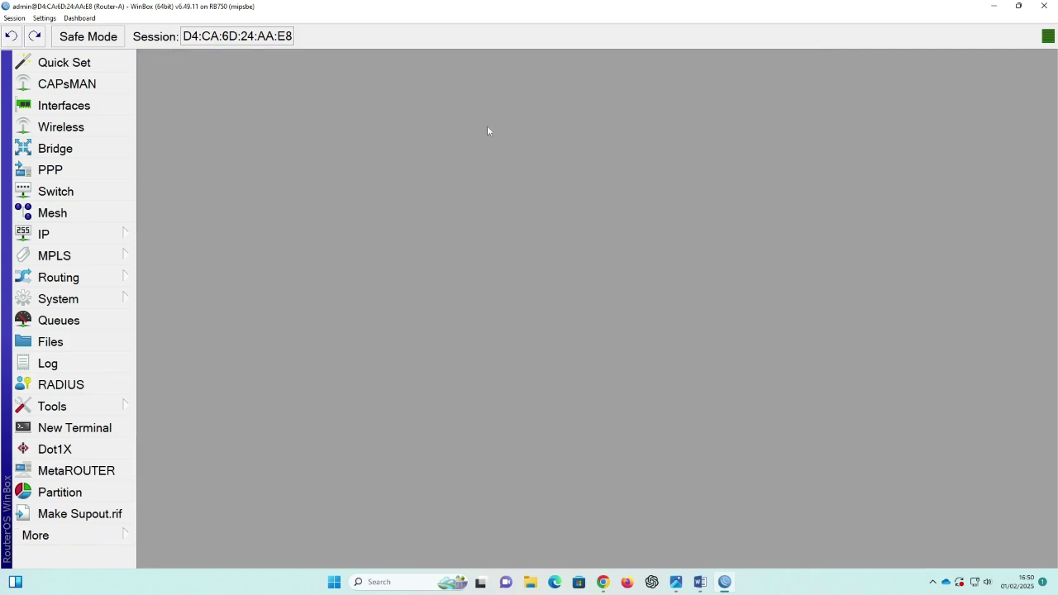
# Step: From Router-A's terminal, ping google.com until replies arrive from 216.239.38.120, then close it
pyautogui.click(88, 432)
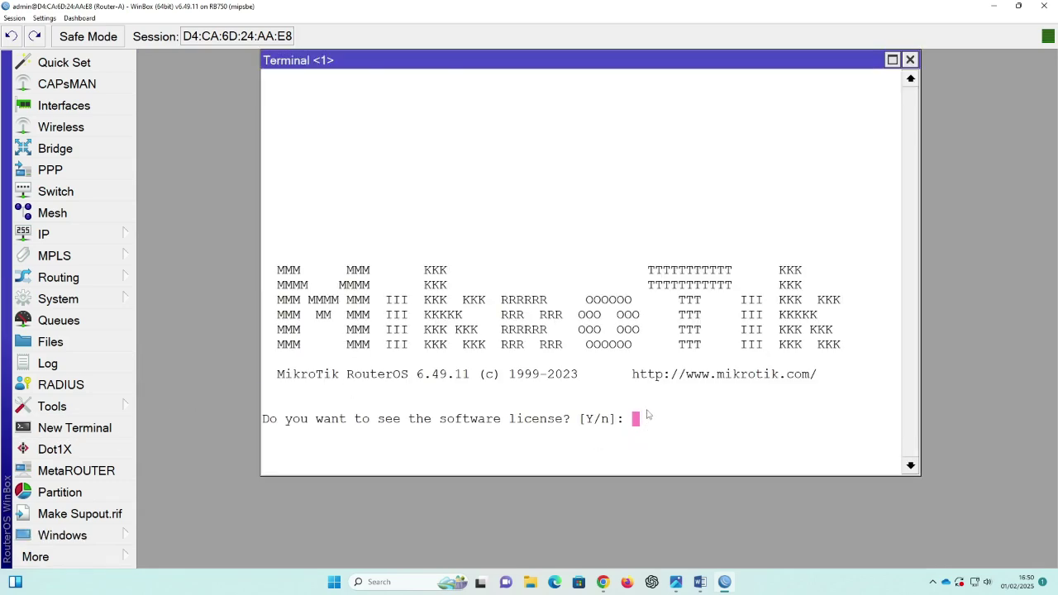
pyautogui.write('n')
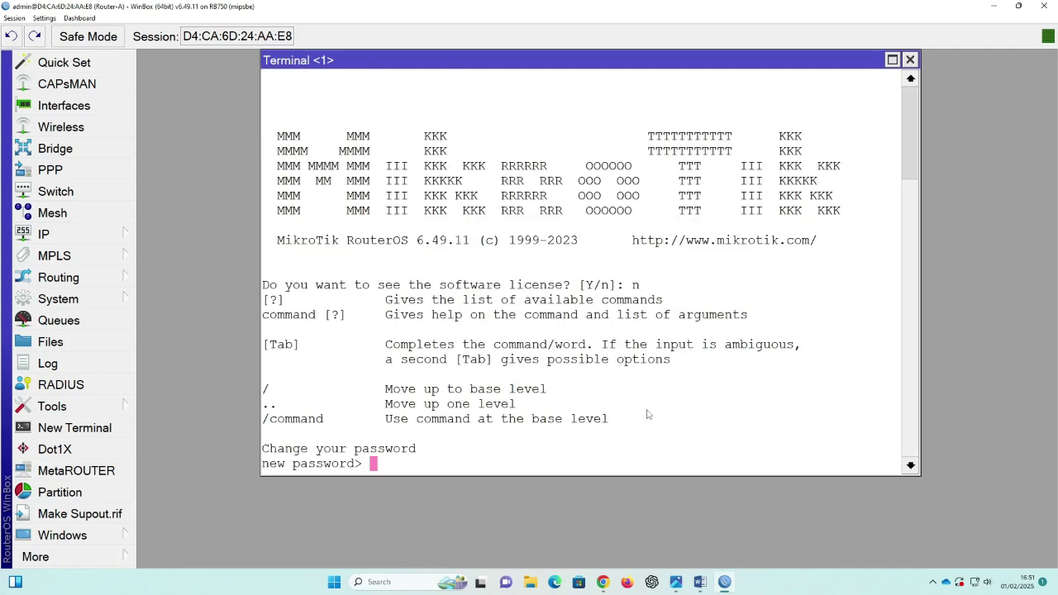
pyautogui.press('Return')
pyautogui.write('p')
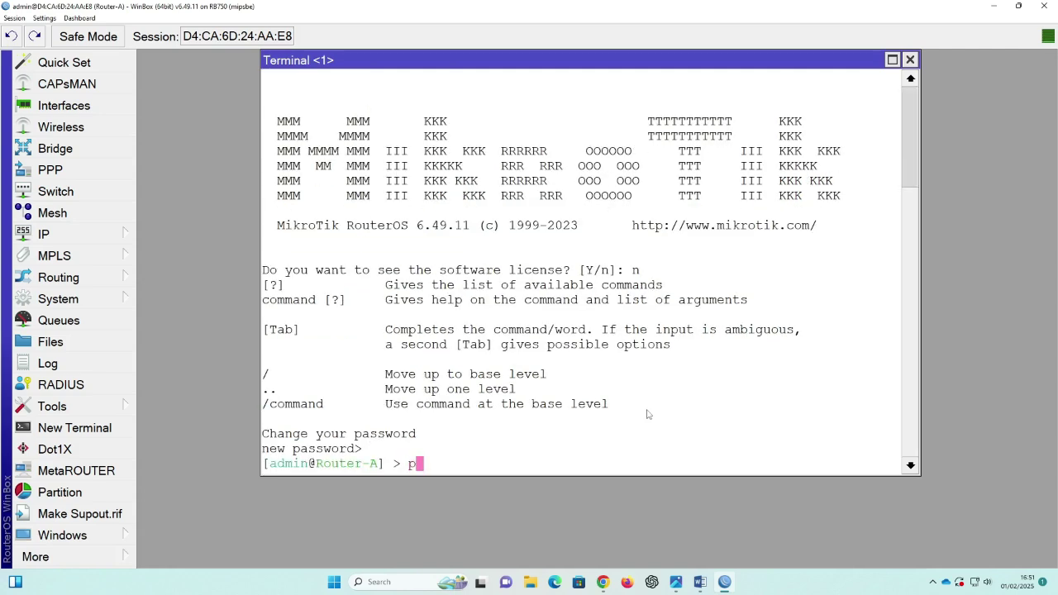
pyautogui.write('ing google.com')
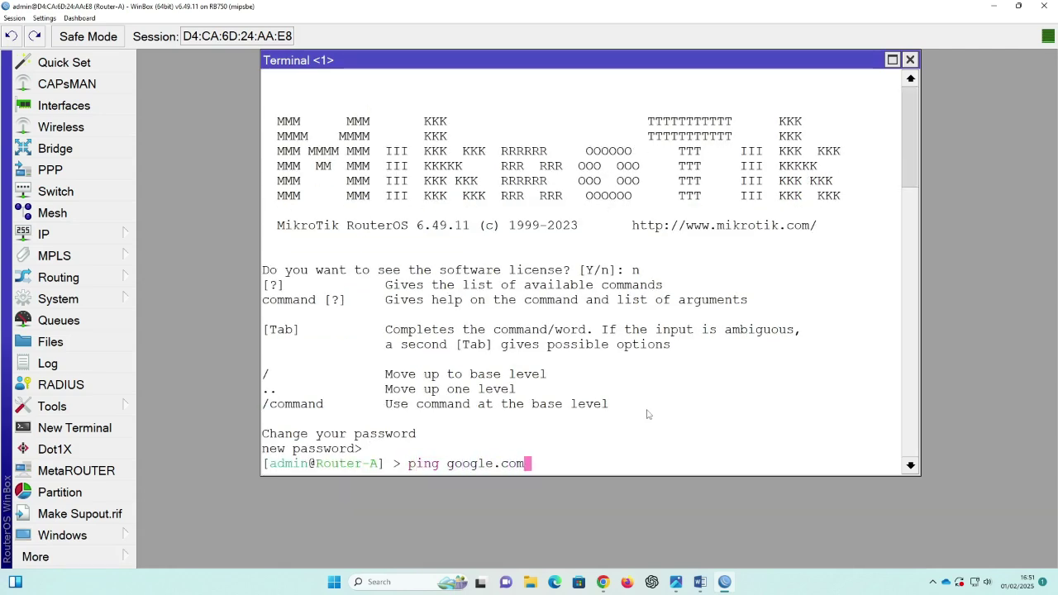
pyautogui.press('Return')
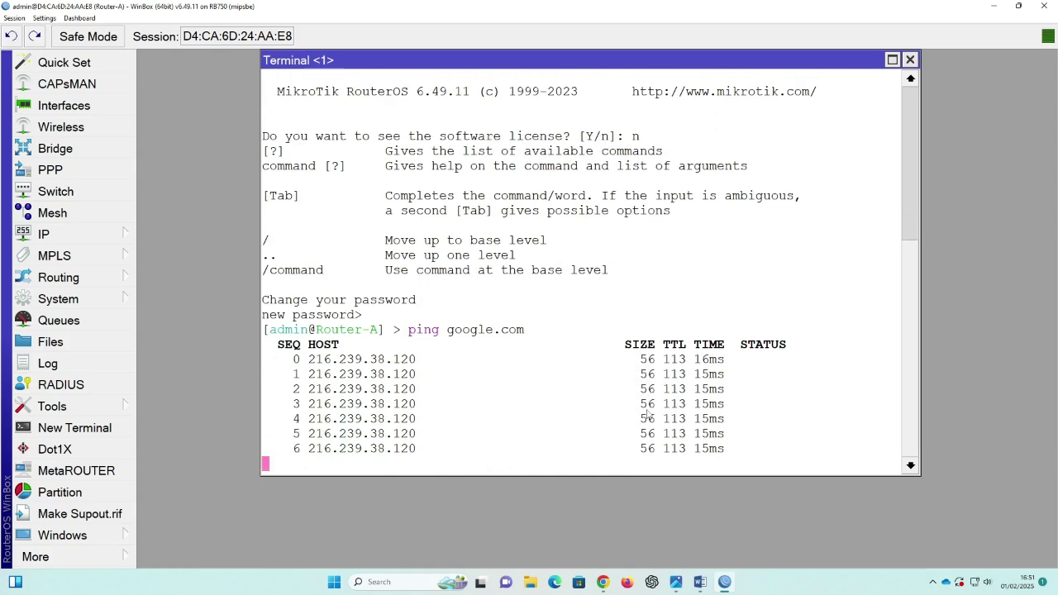
pyautogui.click(910, 60)
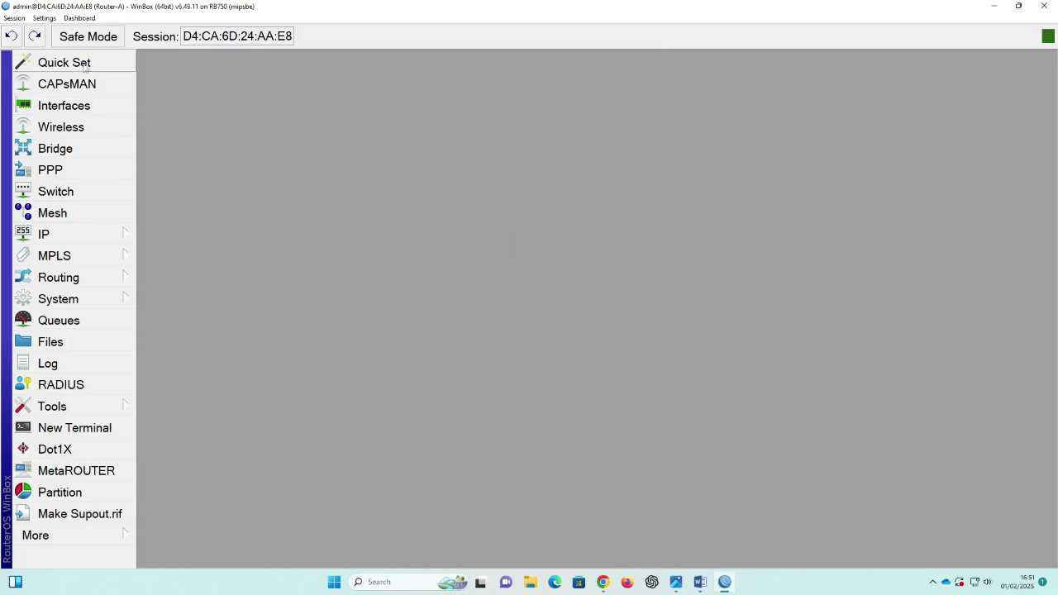
# Step: Review Router-A's five ethernet interfaces in the Interface List, then close it and WinBox
pyautogui.click(80, 113)
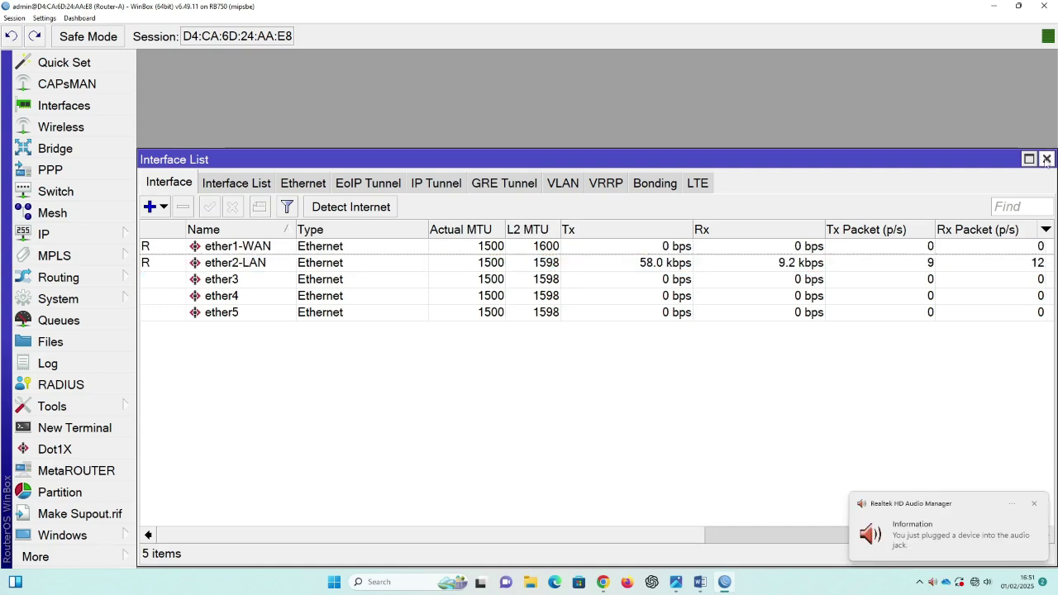
pyautogui.click(1047, 159)
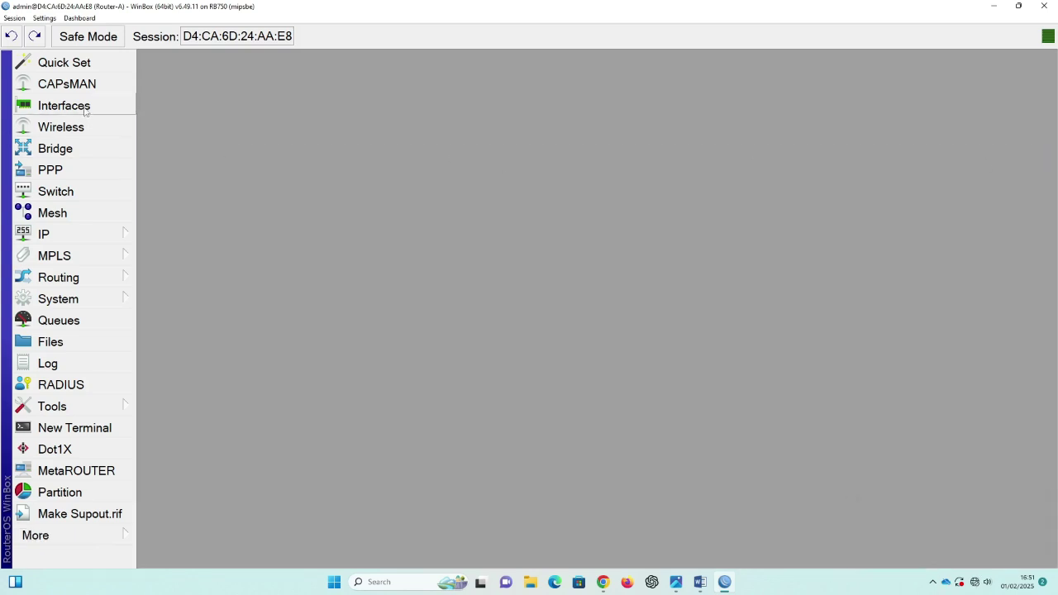
pyautogui.click(1046, 5)
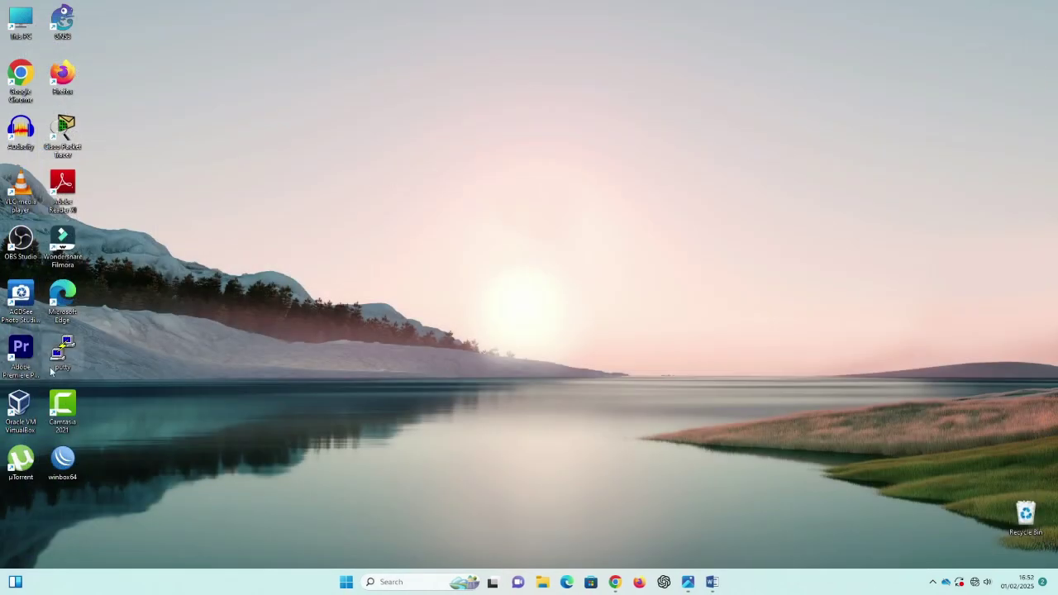
# Step: Relaunch WinBox and log back in to Router-A, skipping the password change
pyautogui.doubleClick(63, 460)
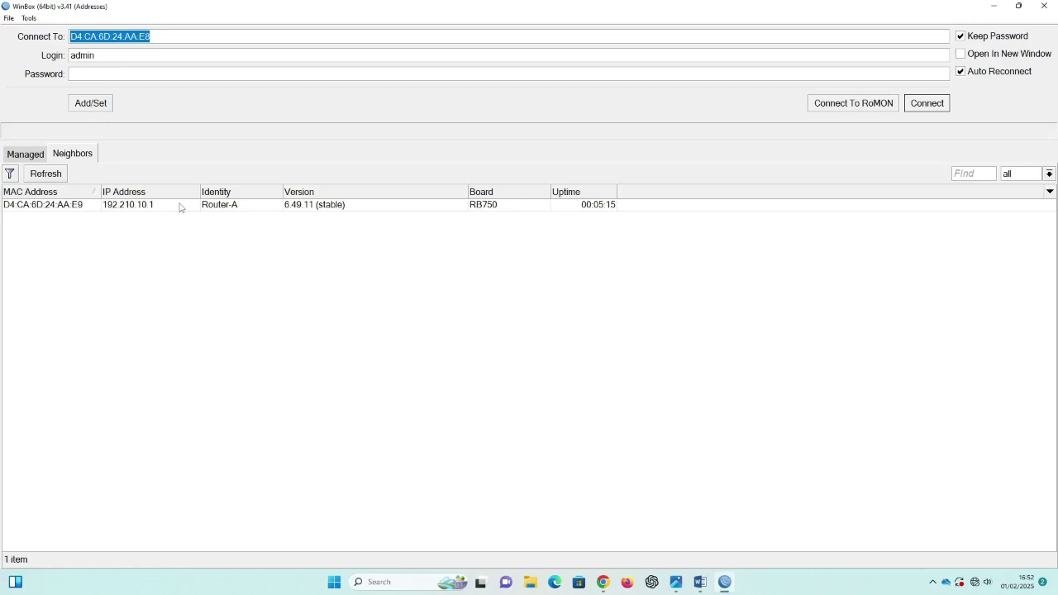
pyautogui.click(48, 206)
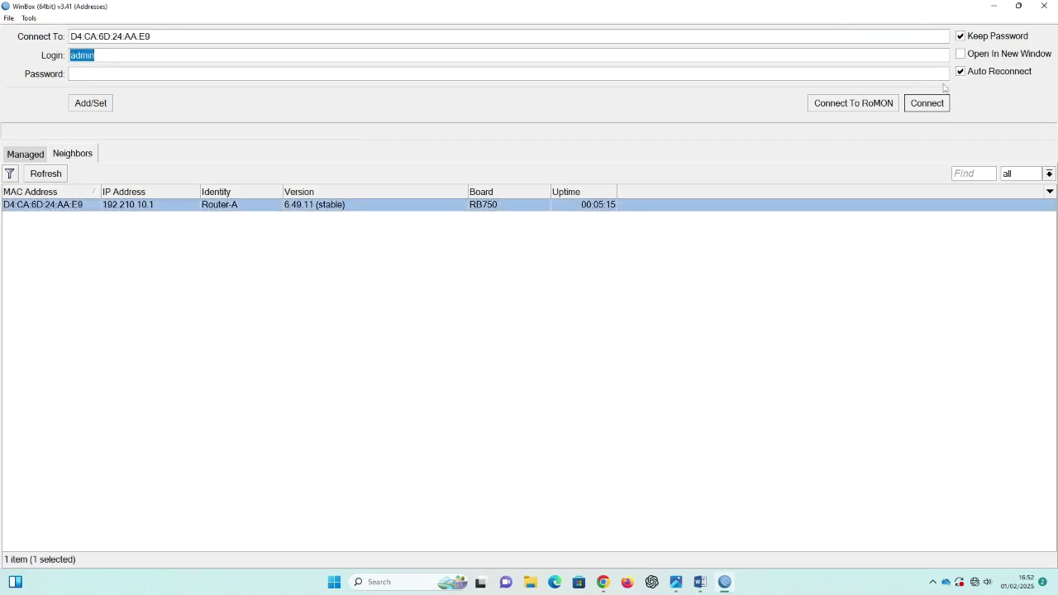
pyautogui.click(926, 104)
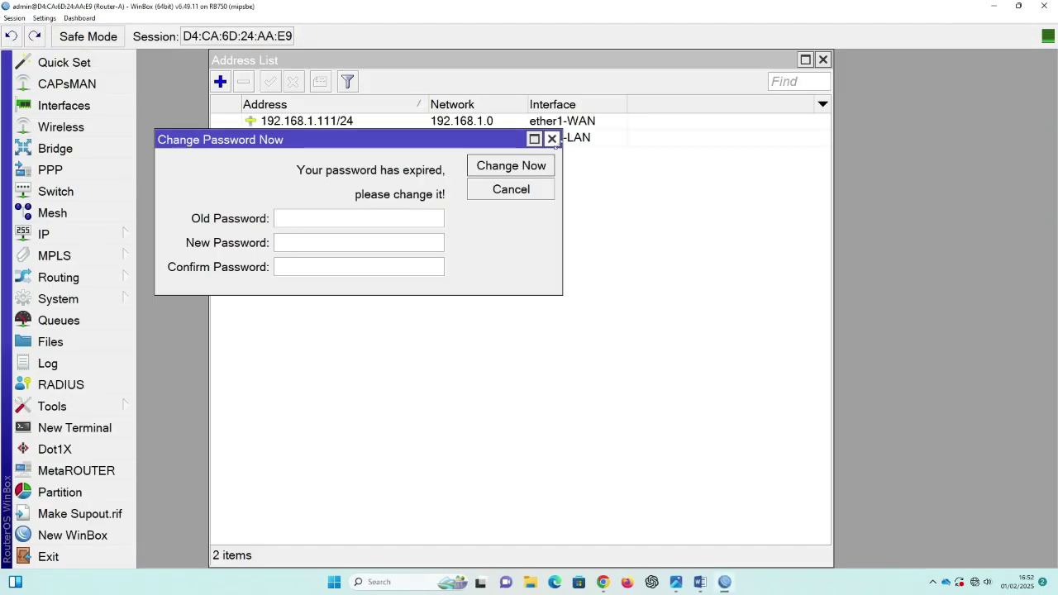
pyautogui.click(552, 139)
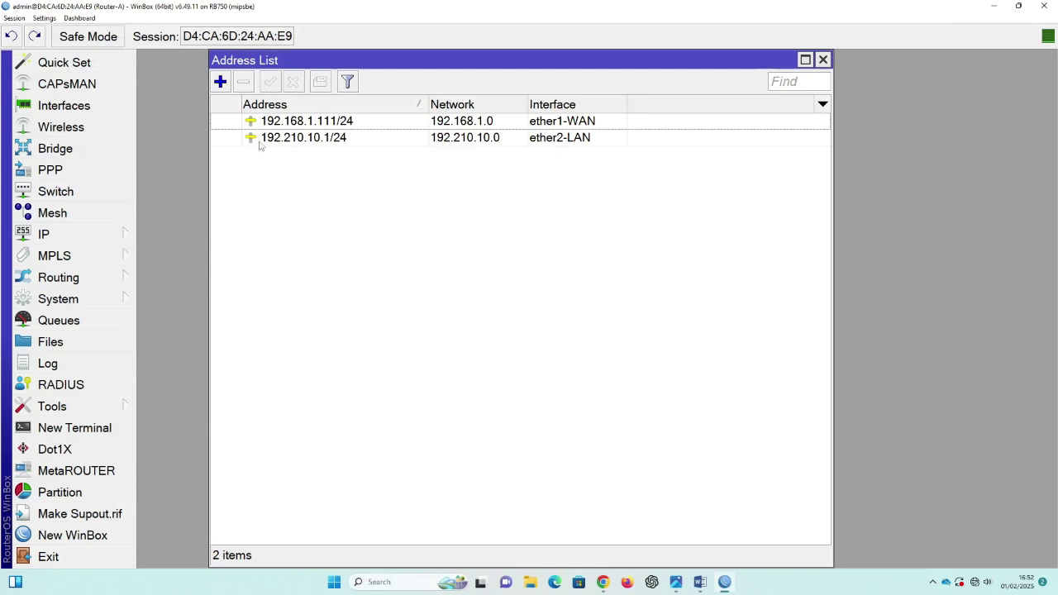
pyautogui.click(824, 60)
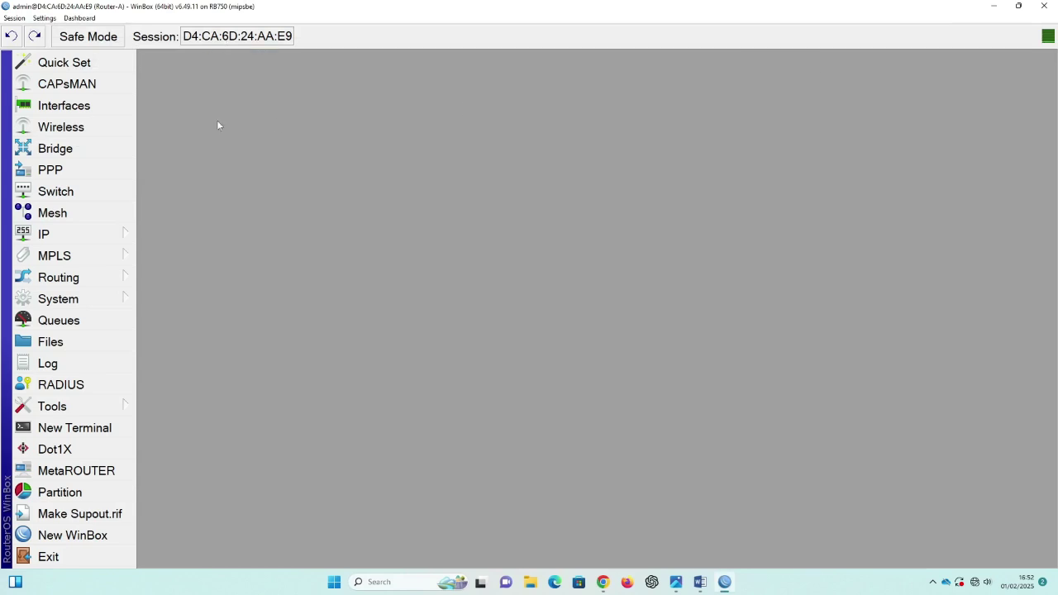
# Step: Watch traffic on ether1-WAN and ether2-LAN in the Interface List, then minimize WinBox
pyautogui.click(99, 107)
pyautogui.click(154, 212)
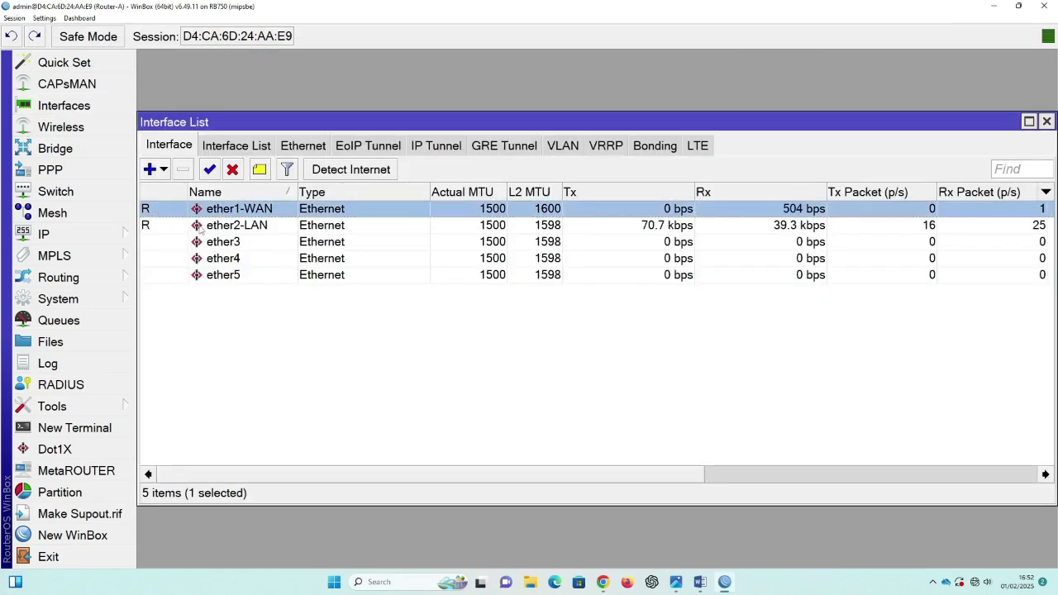
pyautogui.click(198, 231)
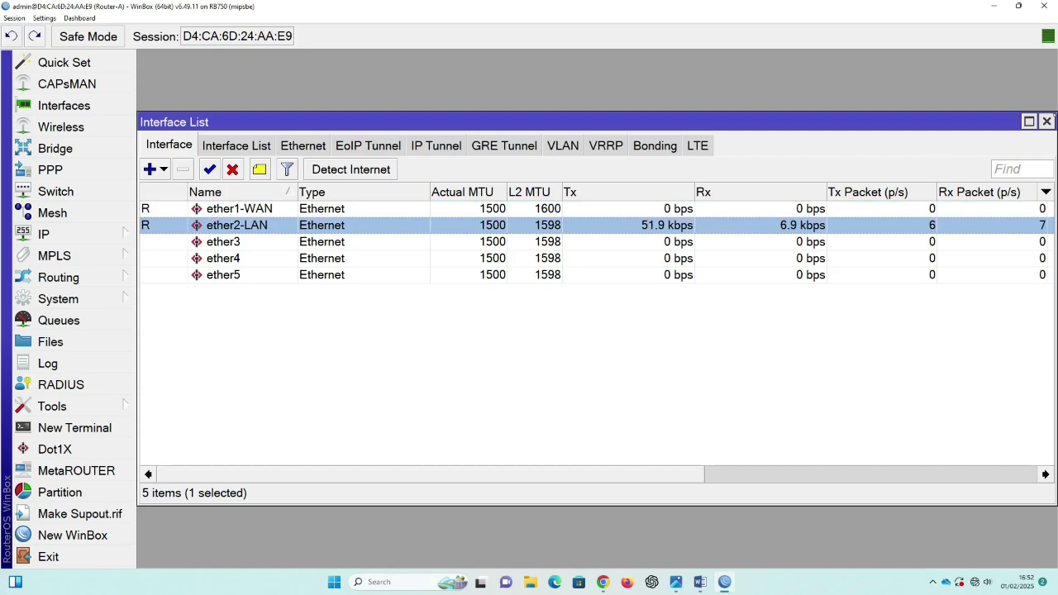
pyautogui.click(994, 6)
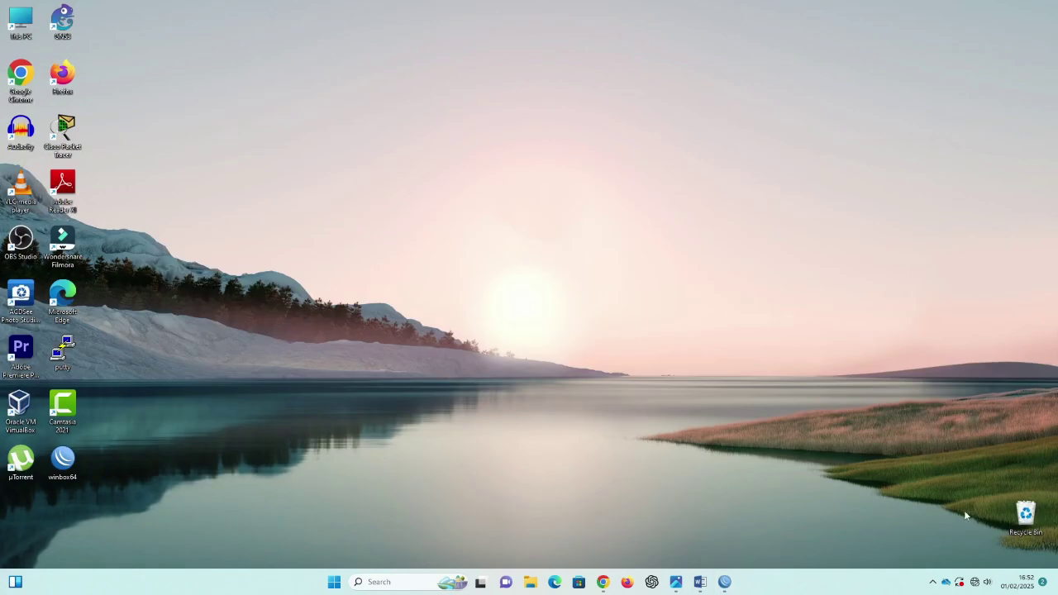
# Step: Open Control Panel from a Windows search for 'con'
pyautogui.click(382, 583)
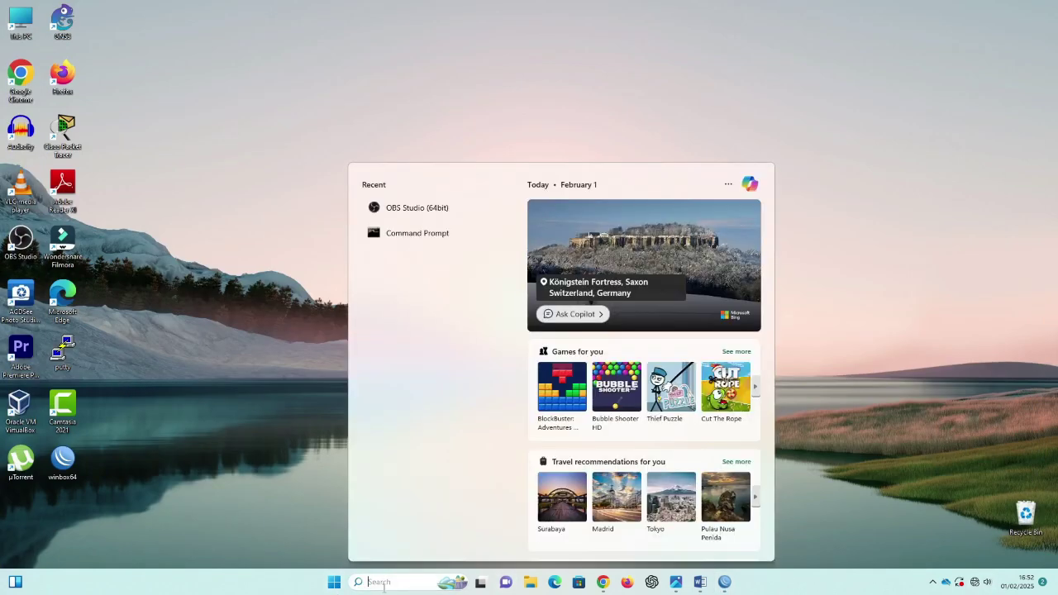
pyautogui.write('con')
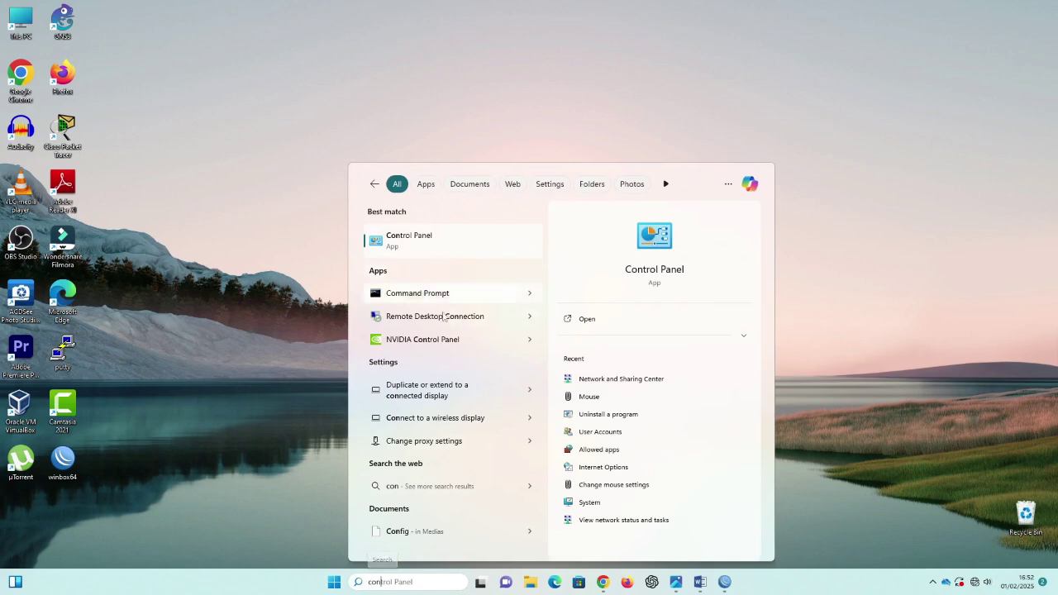
pyautogui.click(666, 278)
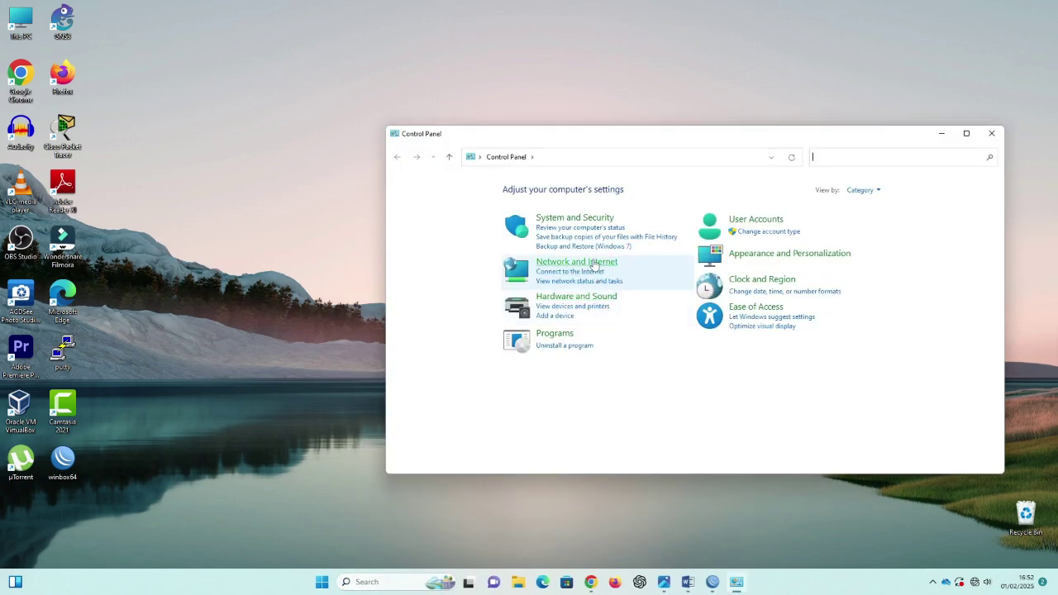
# Step: Go through Network and Sharing Center to the adapter list and open the Ethernet adapter's properties
pyautogui.click(593, 263)
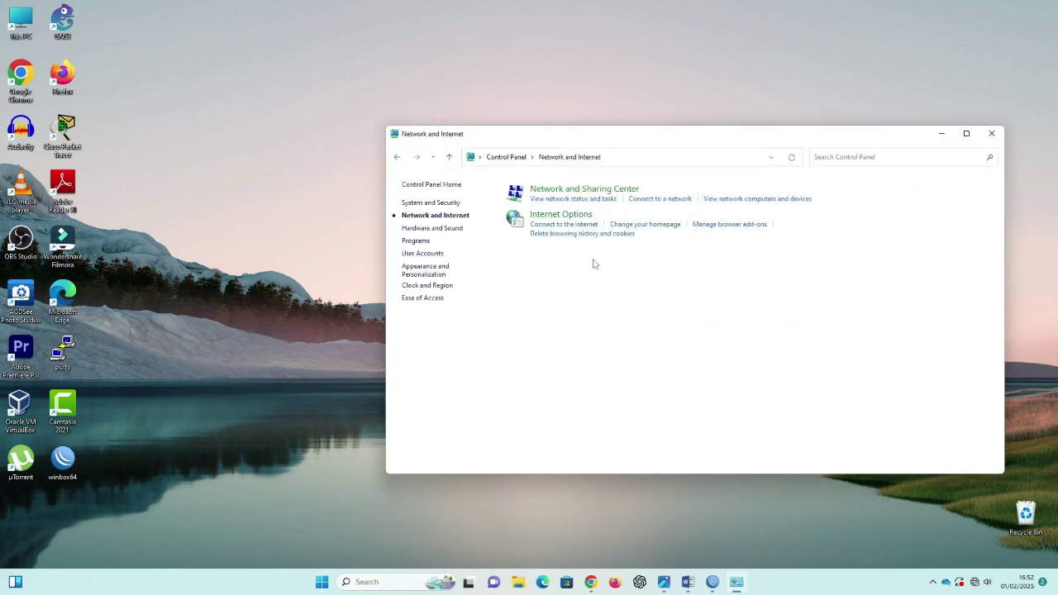
pyautogui.click(583, 195)
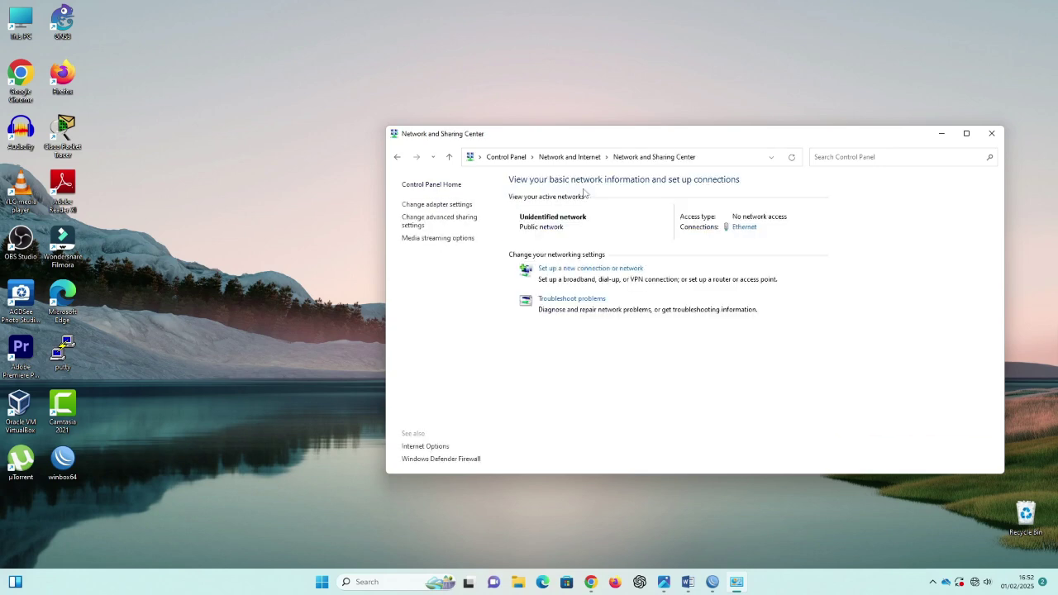
pyautogui.click(431, 206)
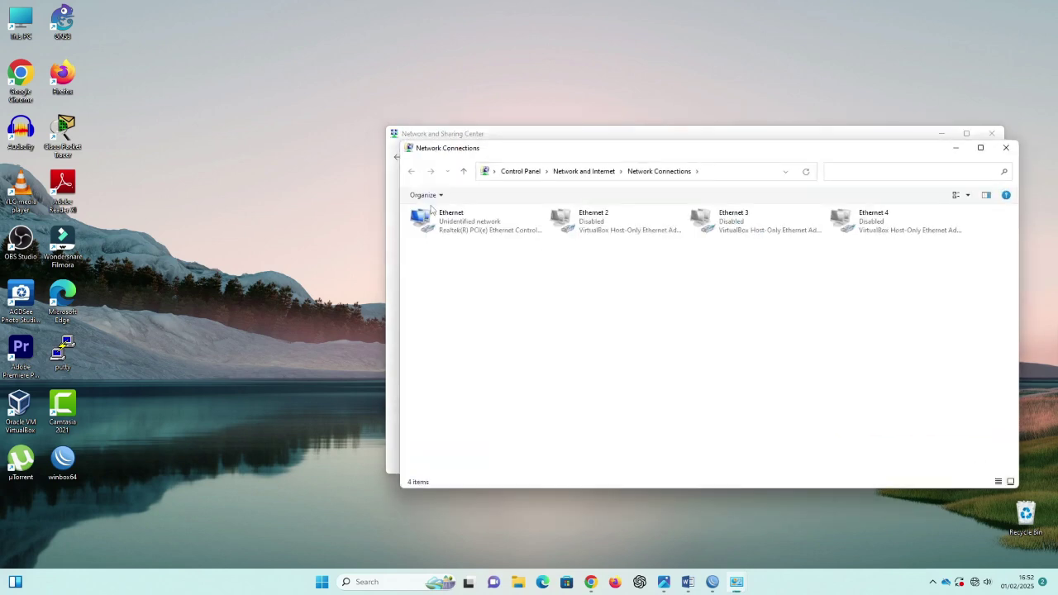
pyautogui.rightClick(467, 225)
pyautogui.click(508, 331)
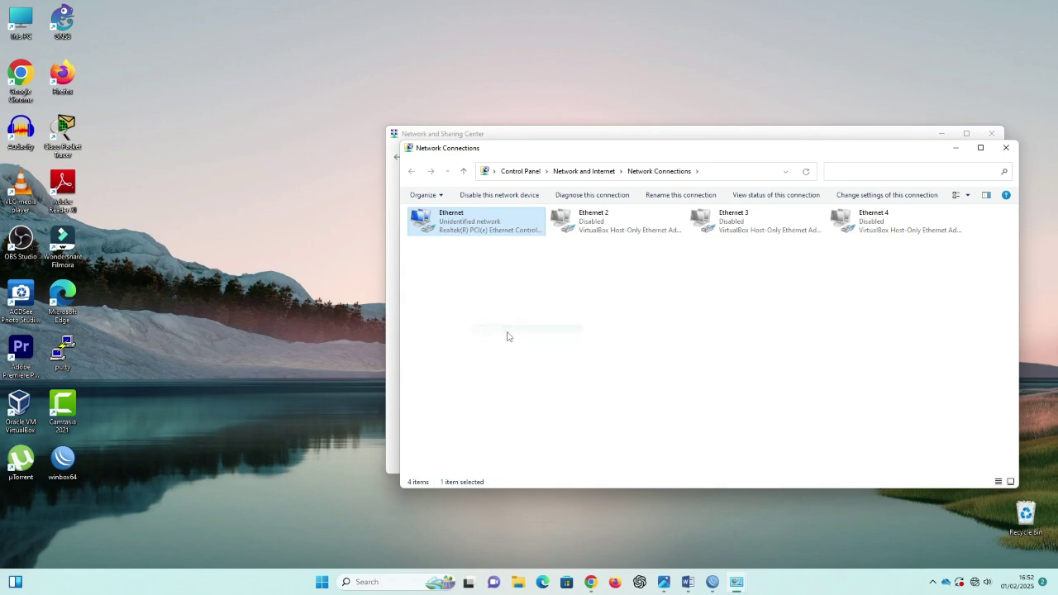
# Step: Give Ethernet's IPv4 the static address 192.210.10.2, mask 255.255.255.0, then close Network Connections
pyautogui.click(536, 341)
pyautogui.doubleClick(537, 341)
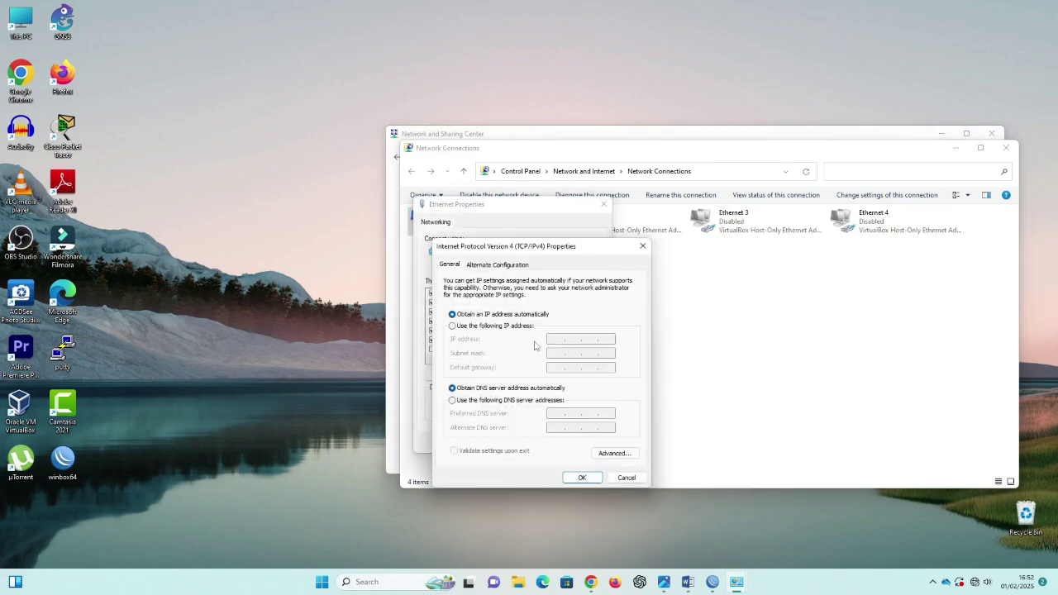
pyautogui.hotkey('alt', 'Tab')
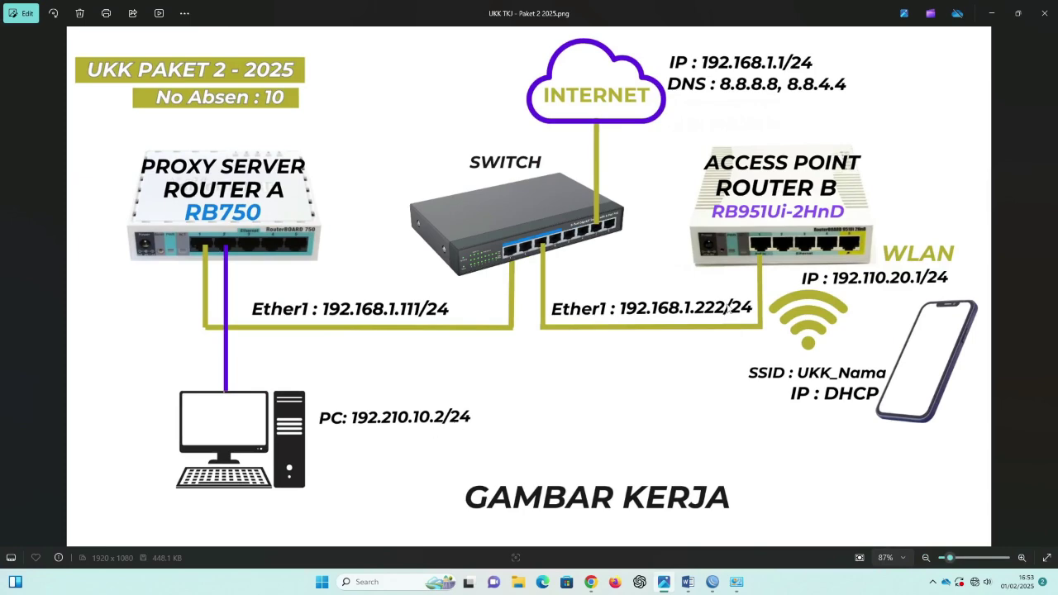
pyautogui.click(993, 15)
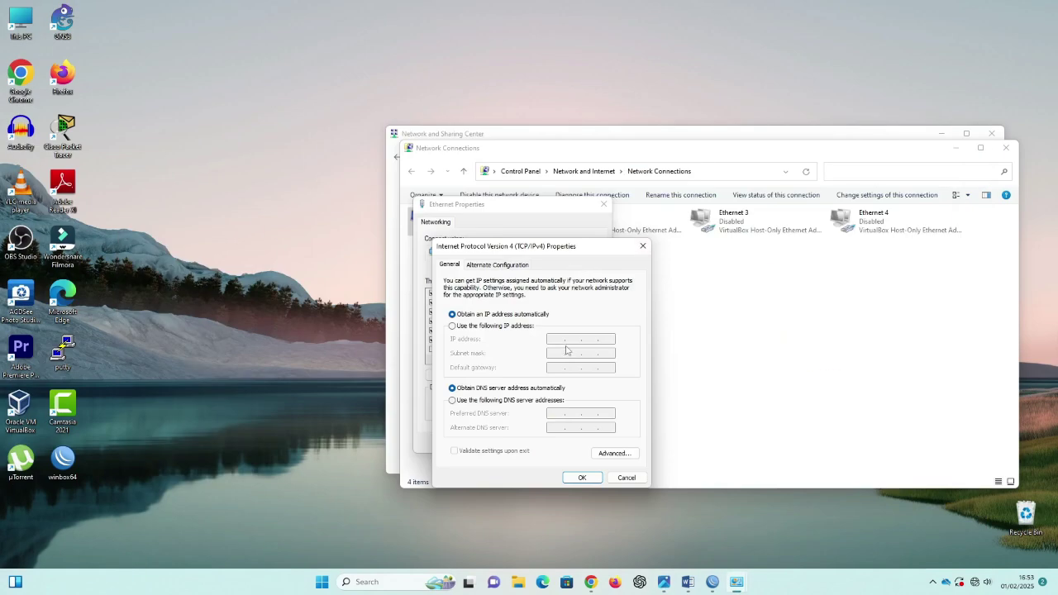
pyautogui.click(452, 326)
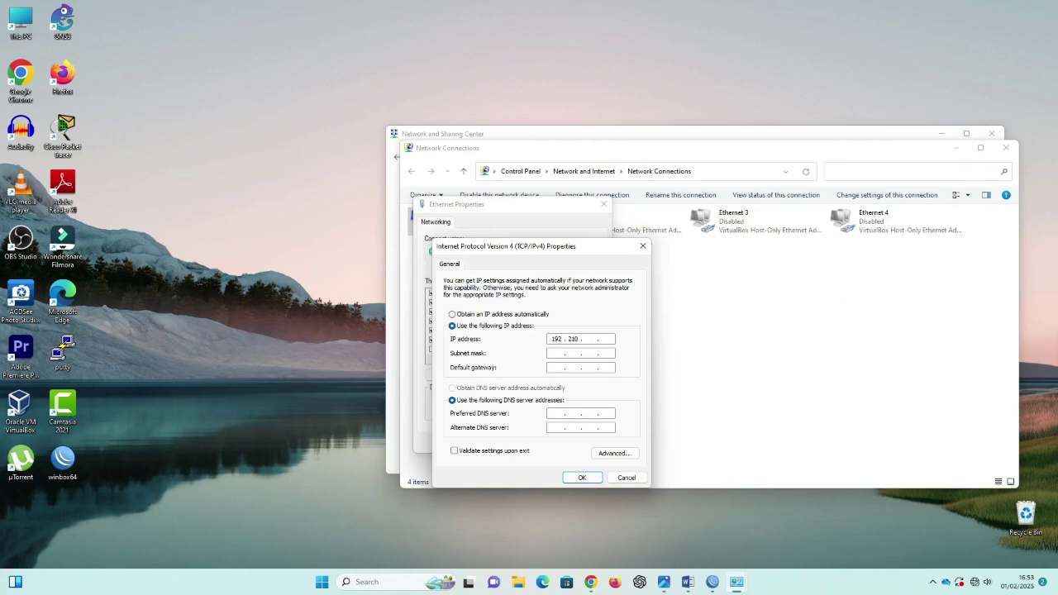
pyautogui.click(558, 354)
pyautogui.click(582, 478)
pyautogui.click(543, 444)
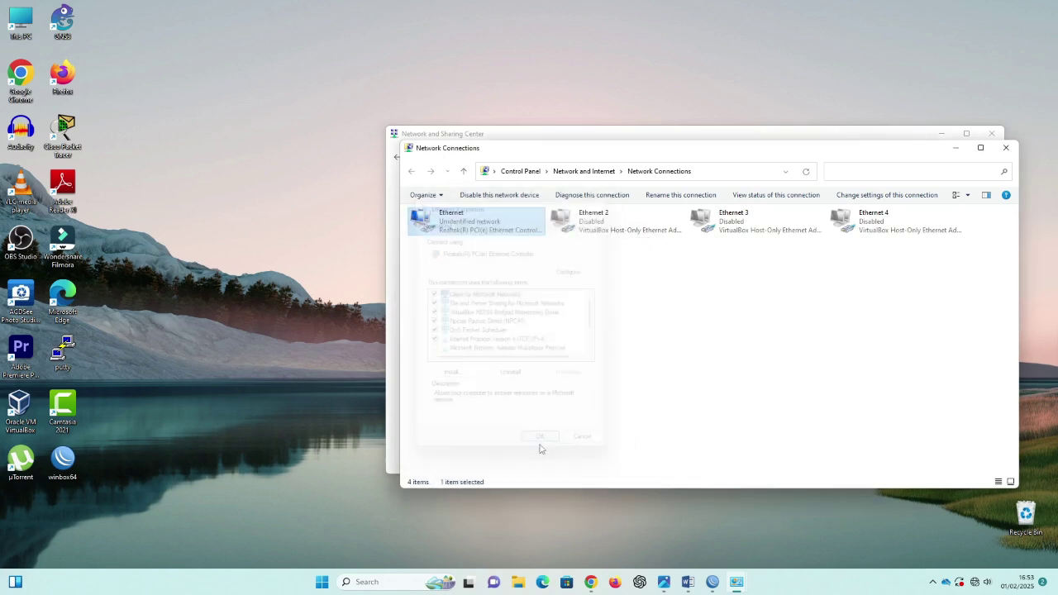
pyautogui.click(1004, 148)
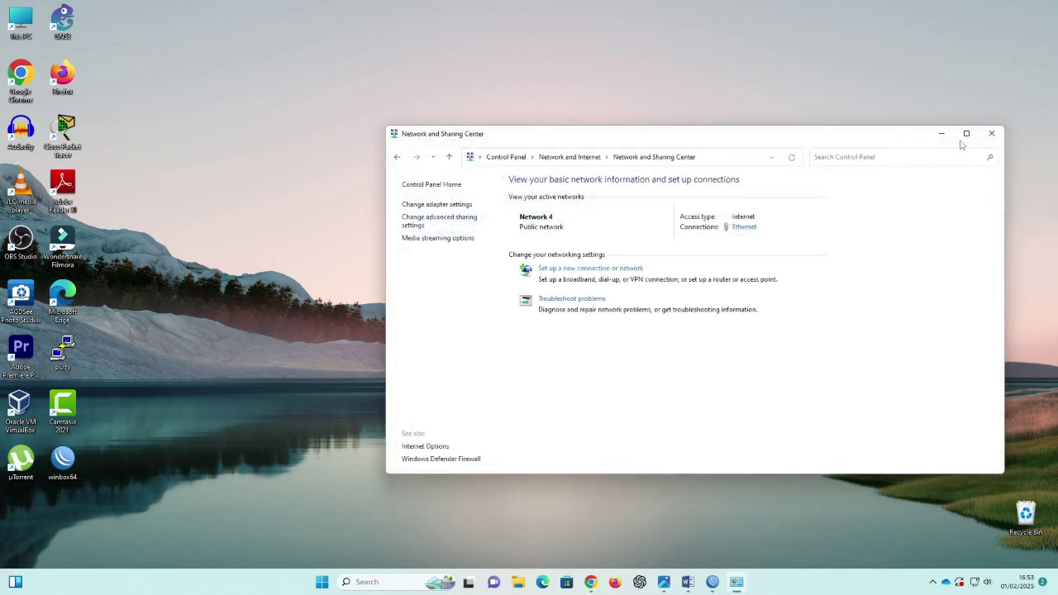
# Step: Minimize Network and Sharing Center, cancel WinBox's stalled reconnect, and bring Chrome back
pyautogui.click(941, 134)
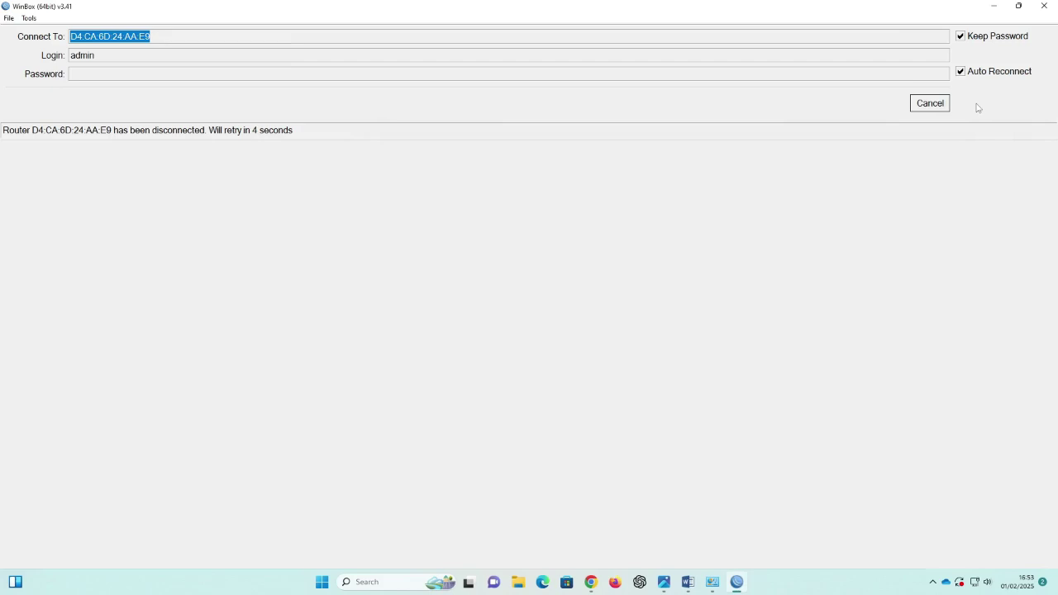
pyautogui.click(951, 106)
pyautogui.click(993, 10)
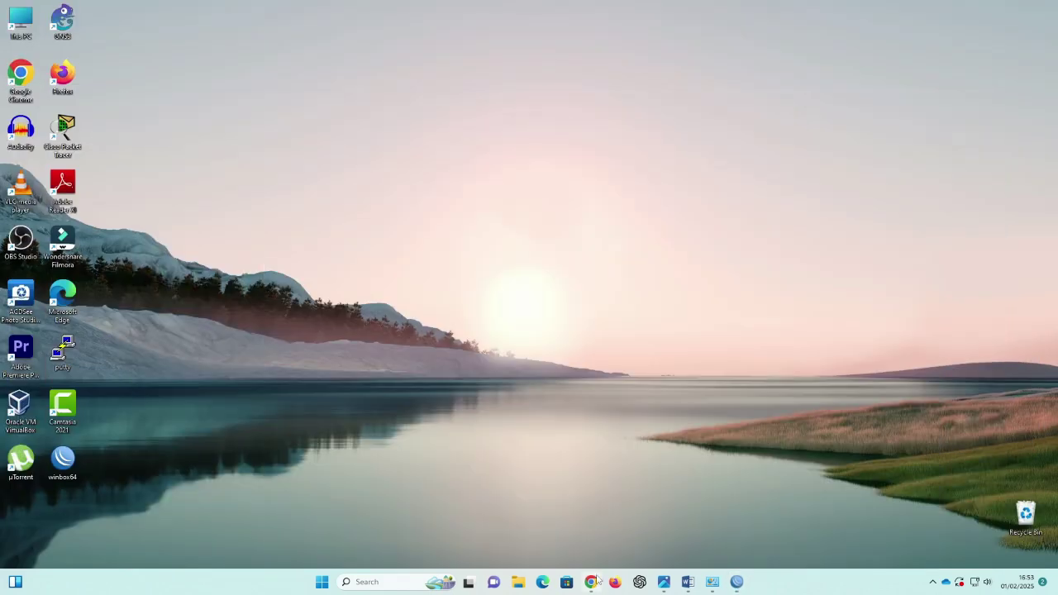
pyautogui.click(590, 582)
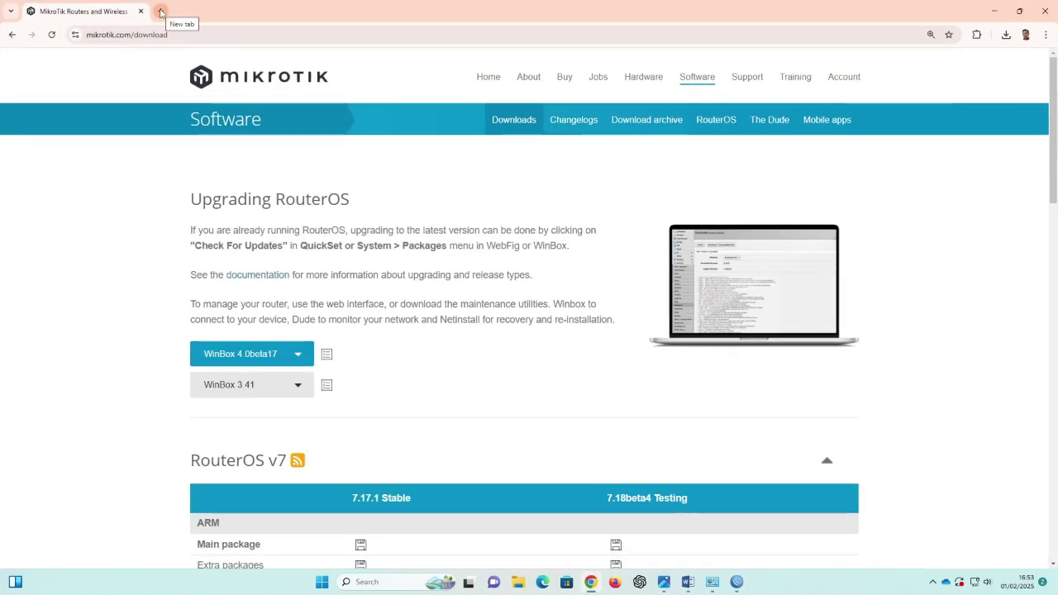
# Step: Load detik.com in a new Chrome tab, check the page, then minimize Chrome
pyautogui.click(160, 10)
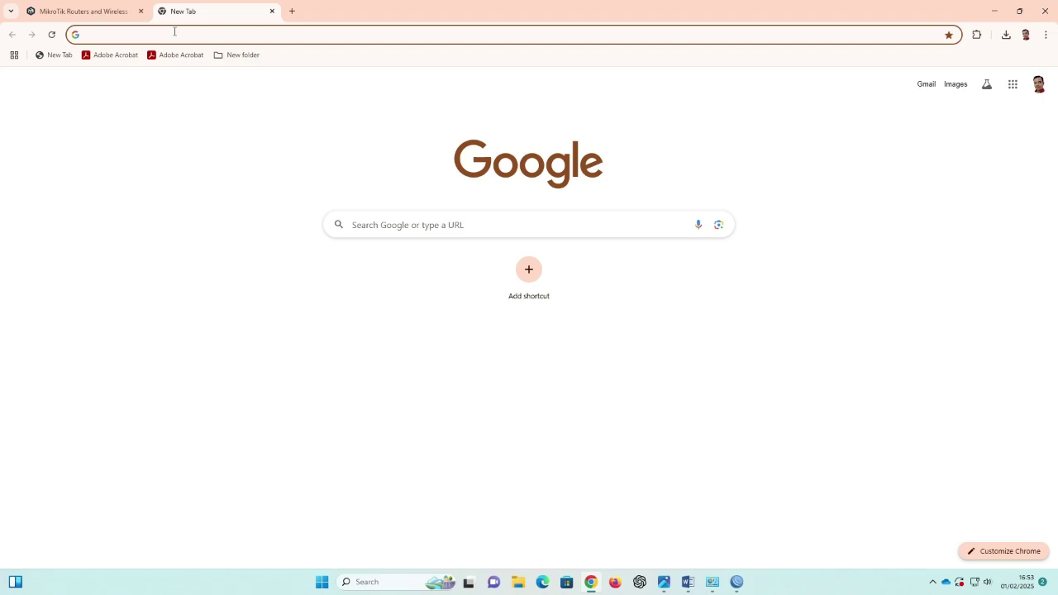
pyautogui.write('detik.com')
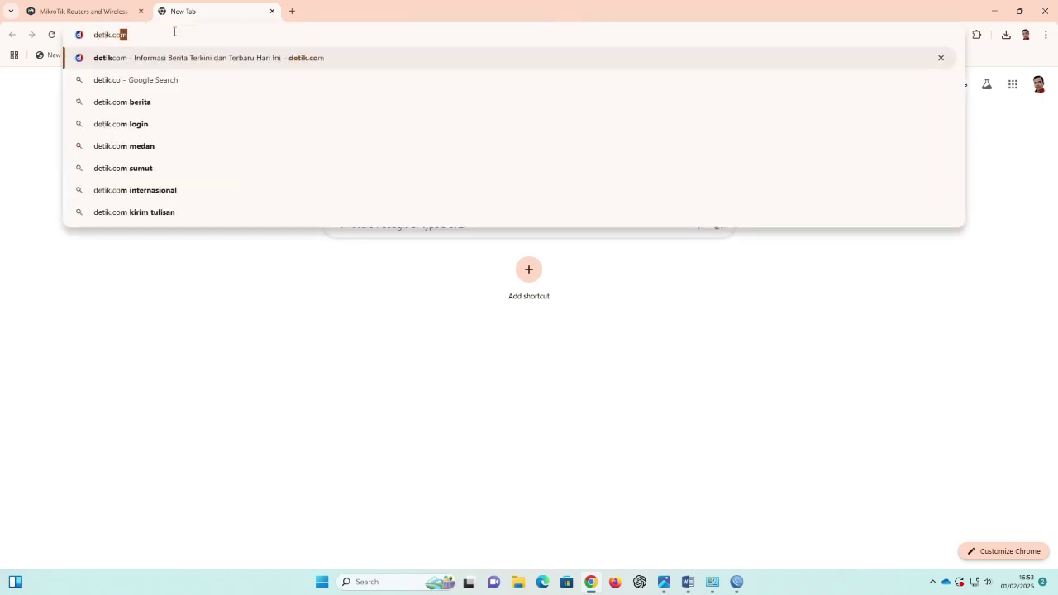
pyautogui.press('Return')
pyautogui.scroll(-15, 567, 380)
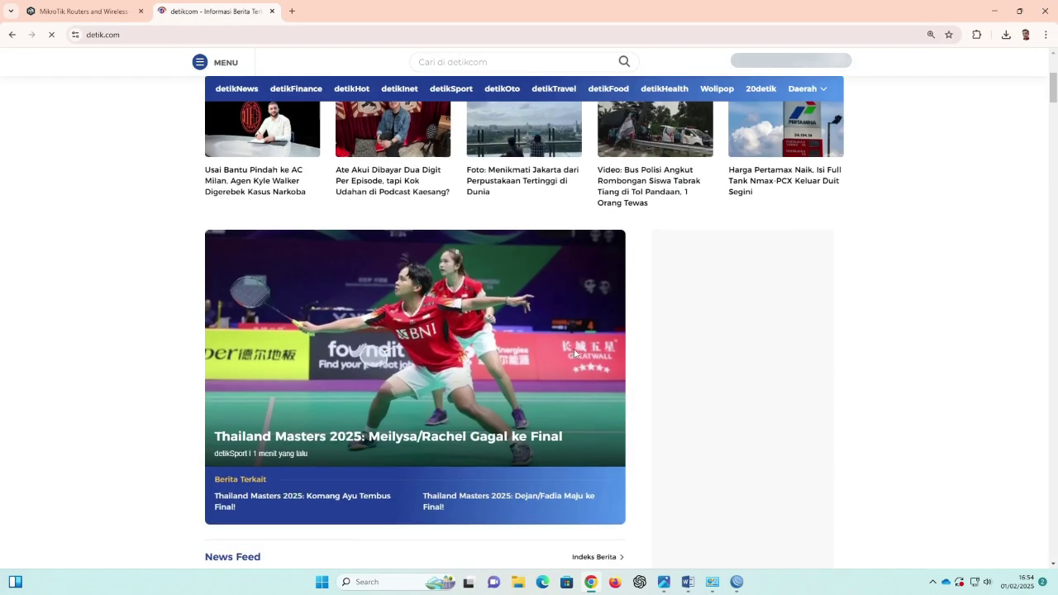
pyautogui.scroll(3, 601, 327)
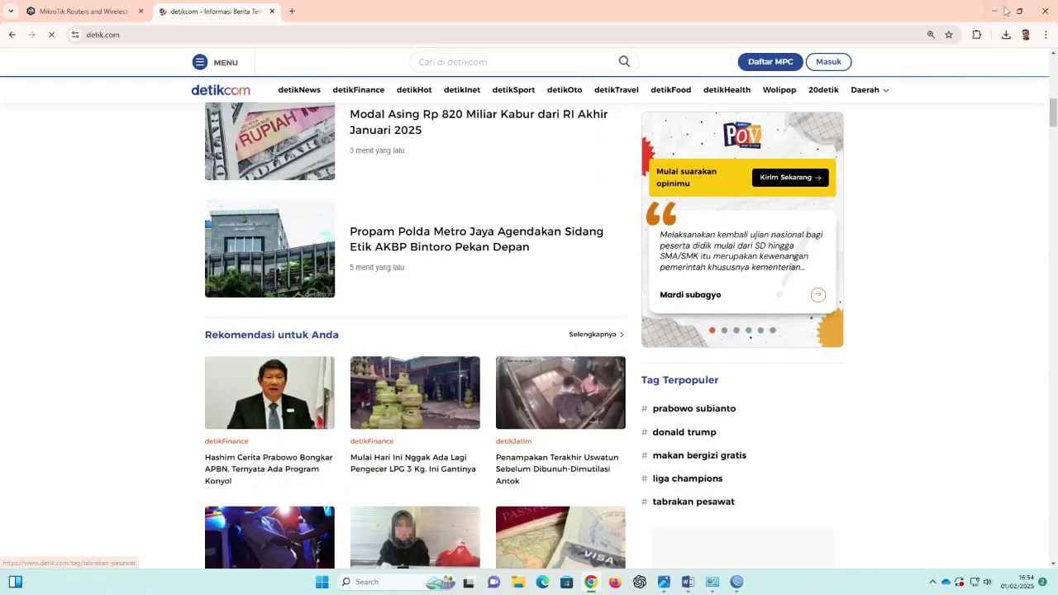
pyautogui.click(995, 11)
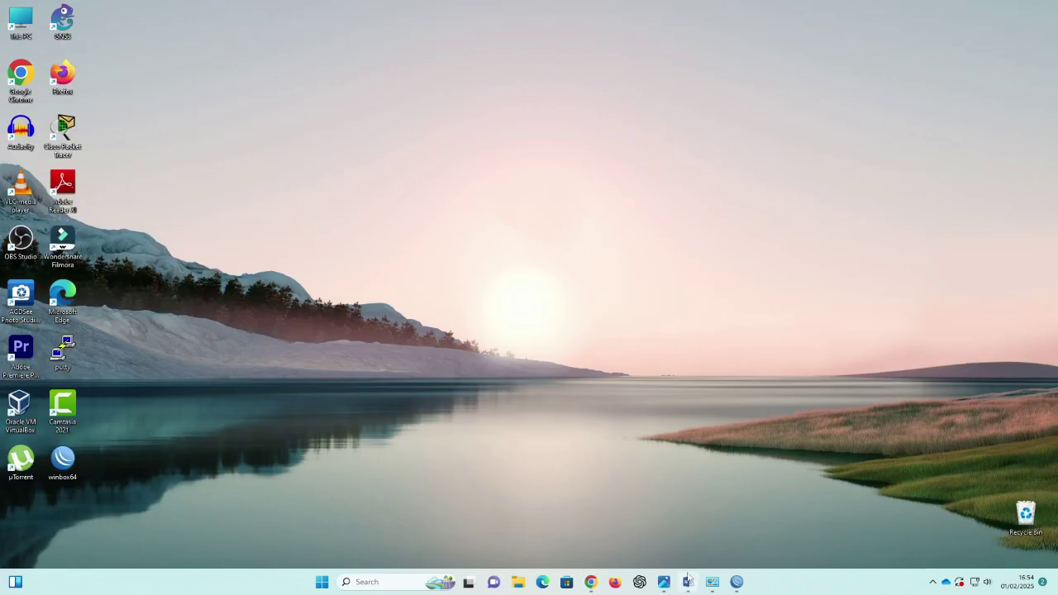
# Step: In the P2-SPK 2 document, highlight the IP Router A and Gateway lines in yellow
pyautogui.click(688, 582)
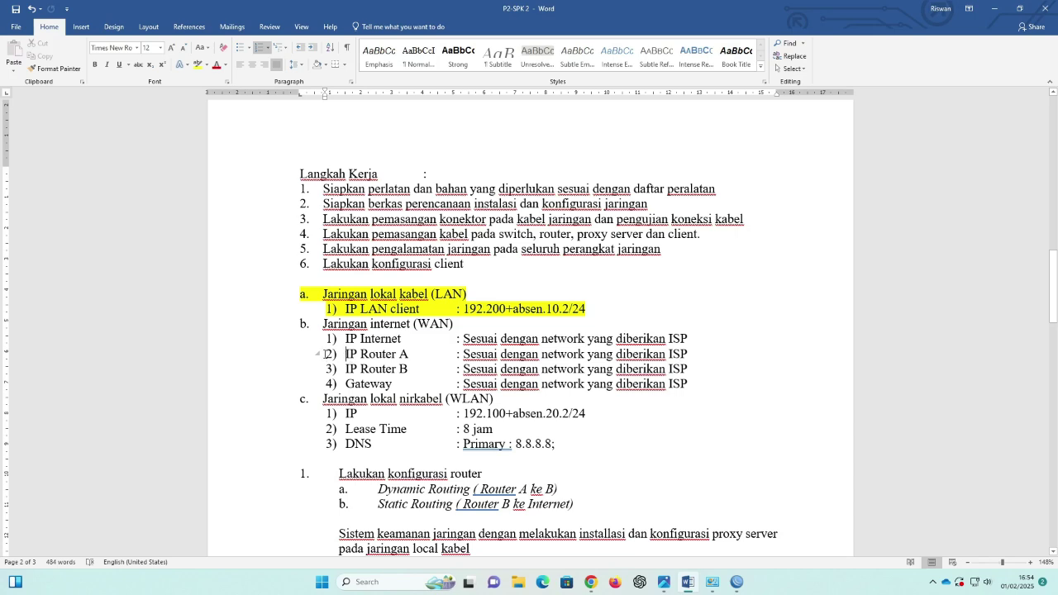
pyautogui.moveTo(324, 354); pyautogui.dragTo(694, 354)
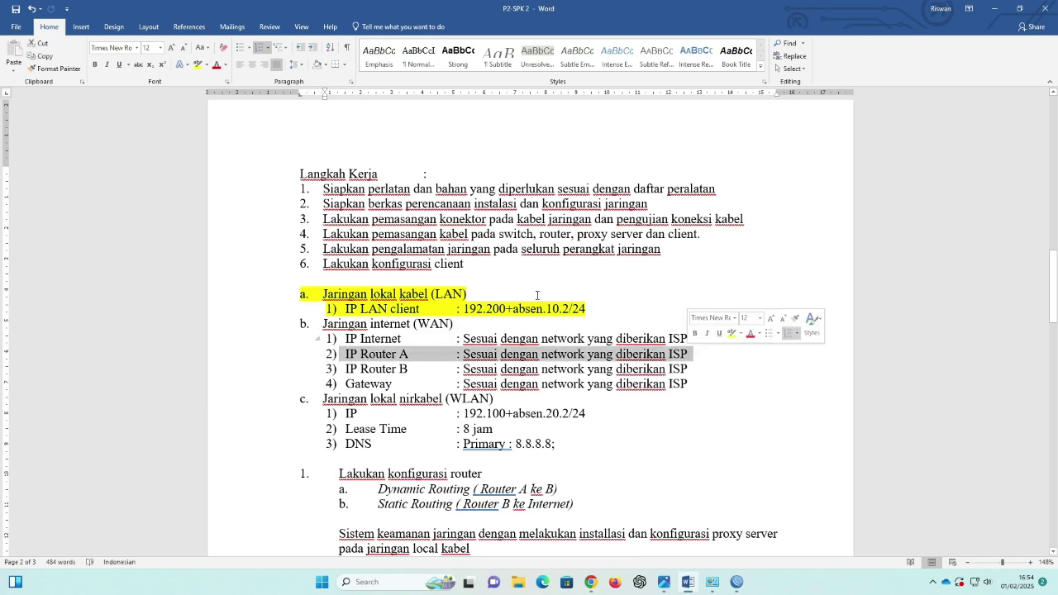
pyautogui.click(197, 65)
pyautogui.click(367, 389)
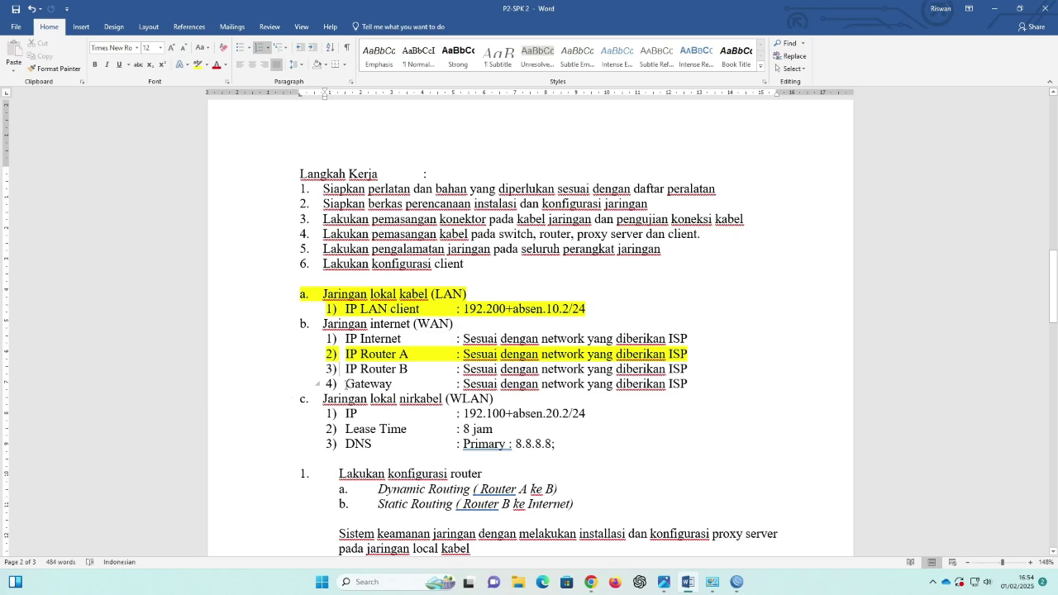
pyautogui.moveTo(454, 391); pyautogui.dragTo(690, 384)
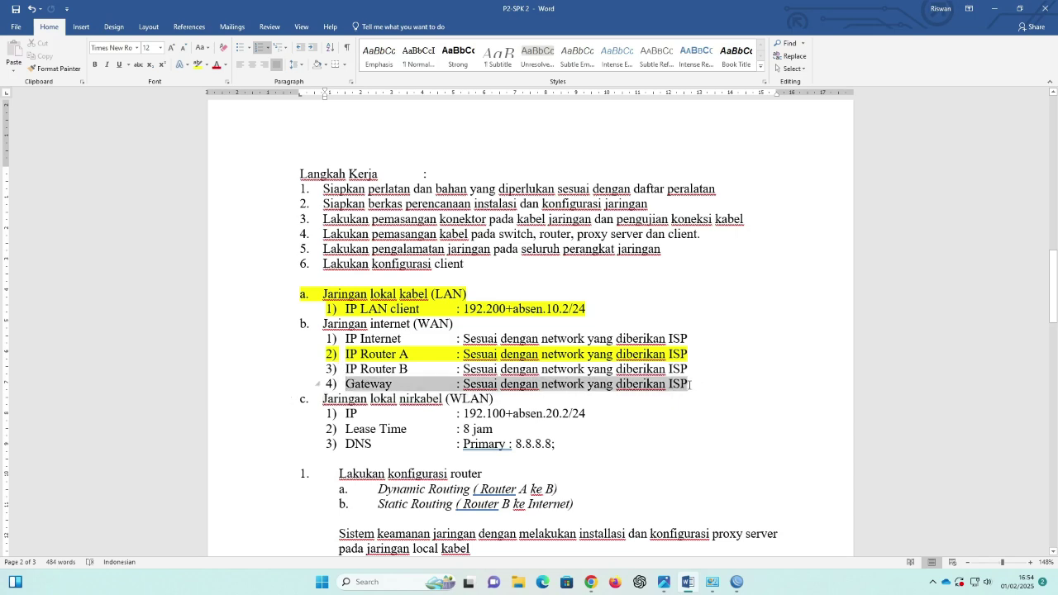
pyautogui.click(197, 64)
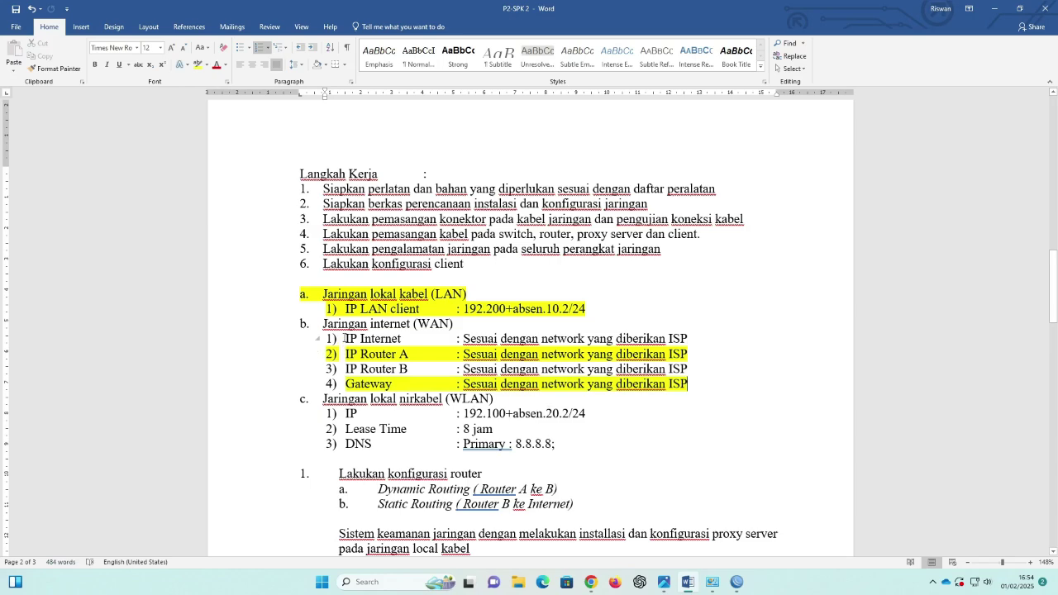
# Step: Select the proxy server requirements section through Bloking Site, then minimize Word and relaunch WinBox
pyautogui.moveTo(345, 338); pyautogui.dragTo(686, 339)
pyautogui.click(671, 219)
pyautogui.click(702, 288)
pyautogui.scroll(-4, 357, 362)
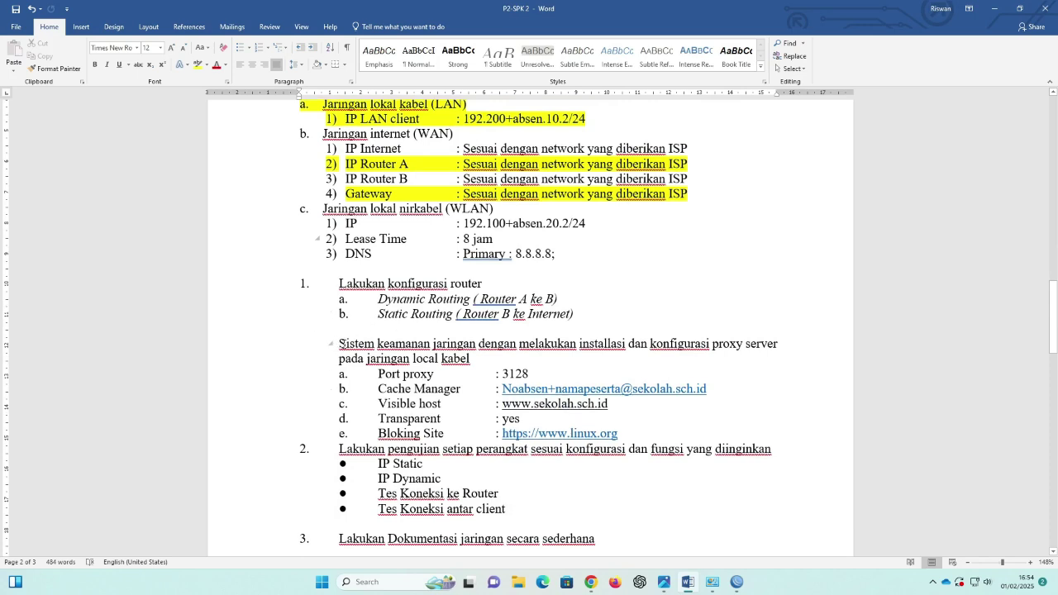
pyautogui.moveTo(339, 344); pyautogui.dragTo(334, 435)
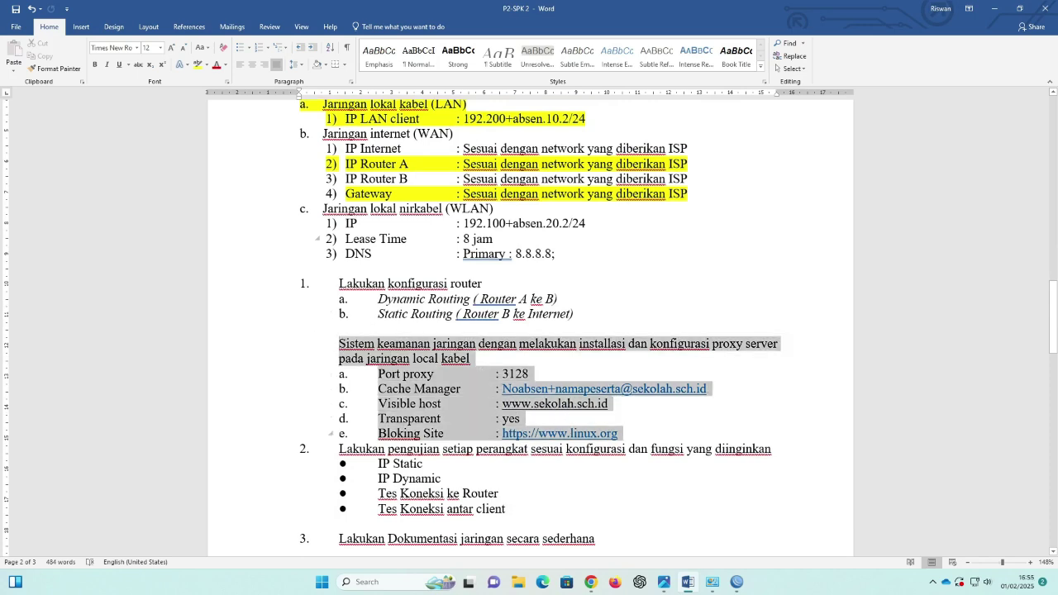
pyautogui.moveTo(626, 434); pyautogui.dragTo(627, 435)
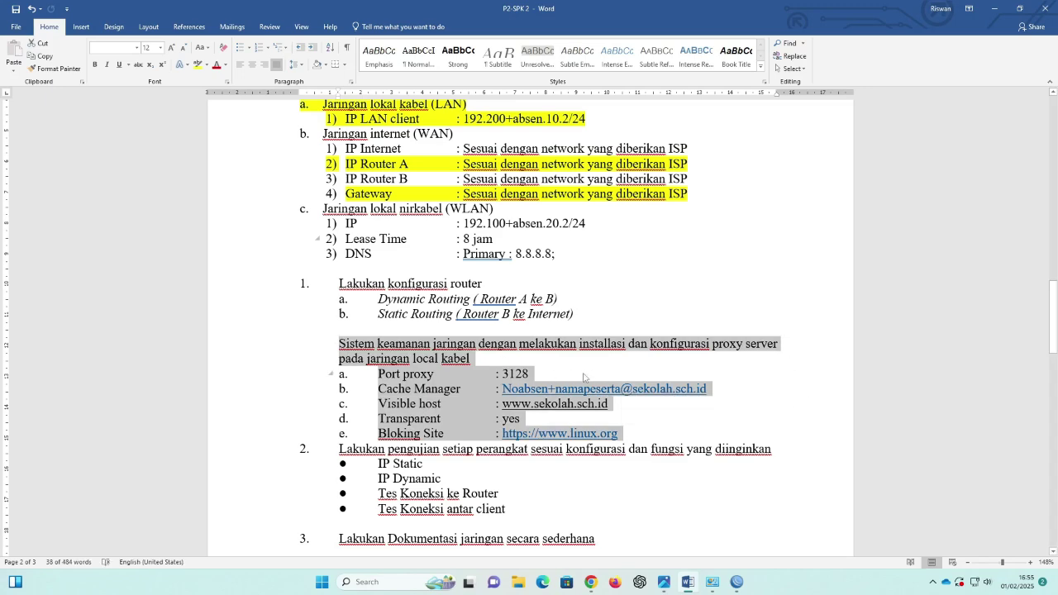
pyautogui.click(995, 8)
pyautogui.doubleClick(66, 462)
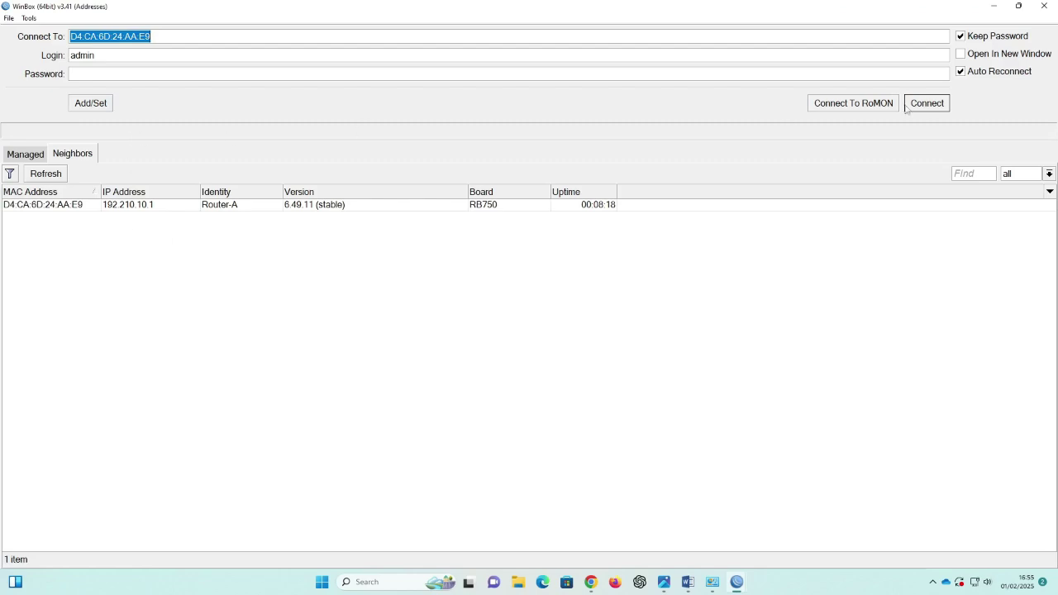
# Step: Log in to Router-A, enable the web proxy under IP > Web Proxy, and set its port to 3128
pyautogui.click(927, 103)
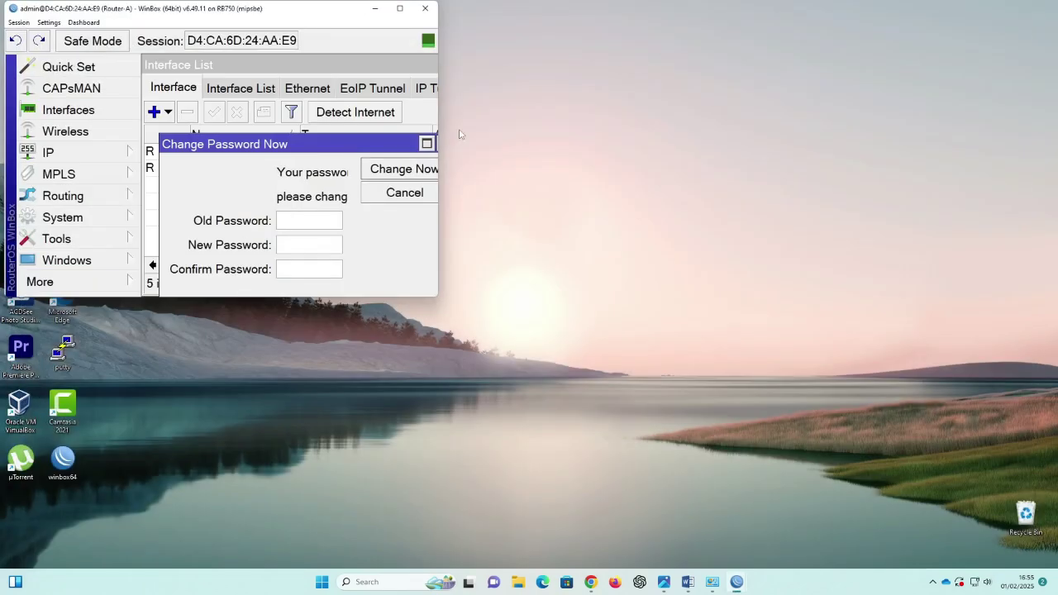
pyautogui.click(400, 9)
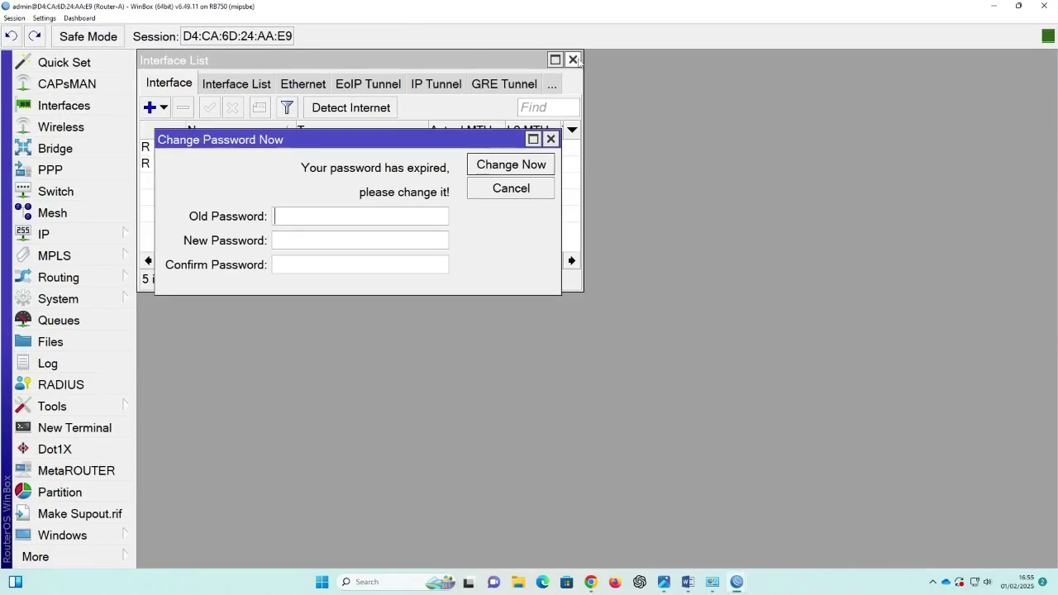
pyautogui.click(569, 61)
pyautogui.click(553, 139)
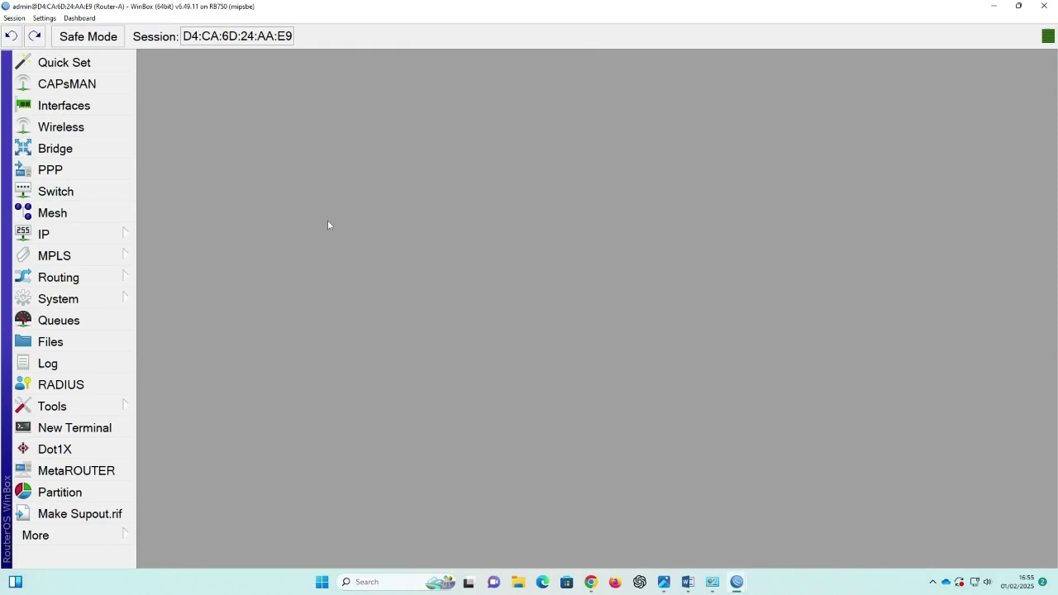
pyautogui.click(104, 236)
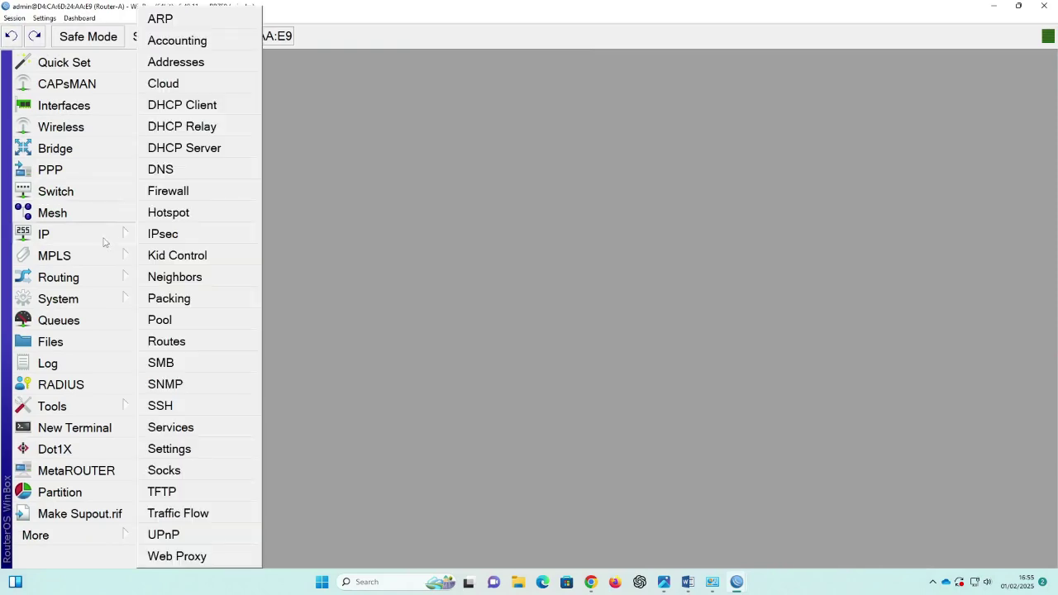
pyautogui.click(175, 558)
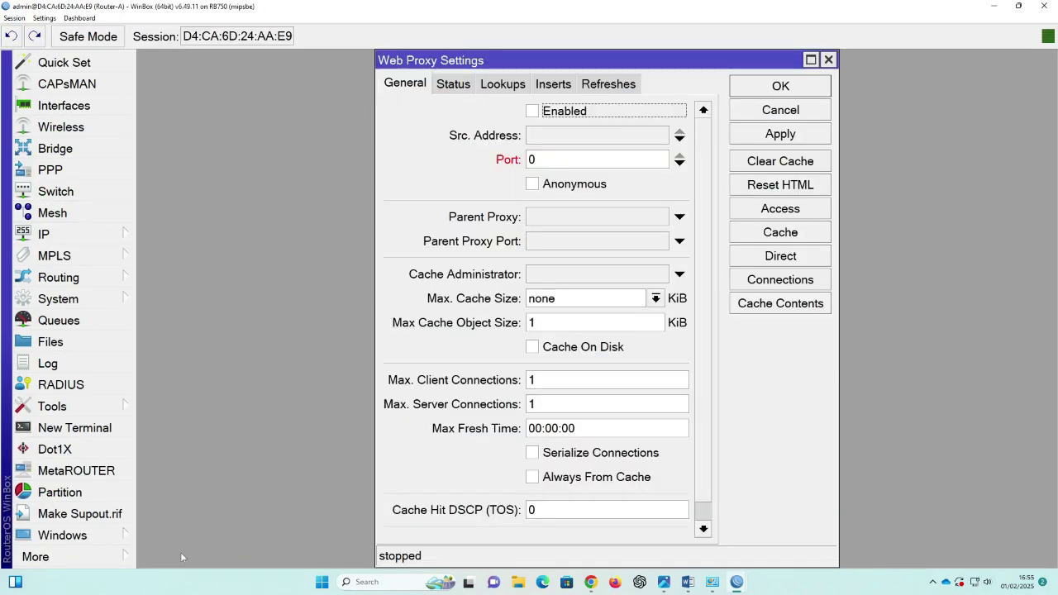
pyautogui.click(533, 112)
pyautogui.doubleClick(633, 159)
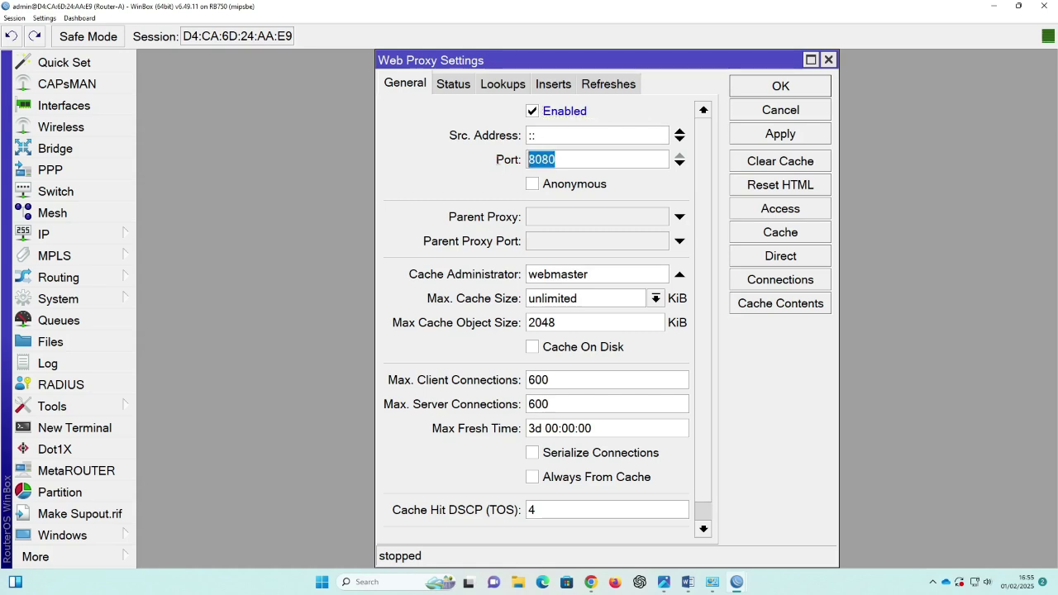
pyautogui.write('3128')
# Step: Copy the cache manager e-mail address from the Port proxy requirement in the Word task sheet
pyautogui.click(687, 582)
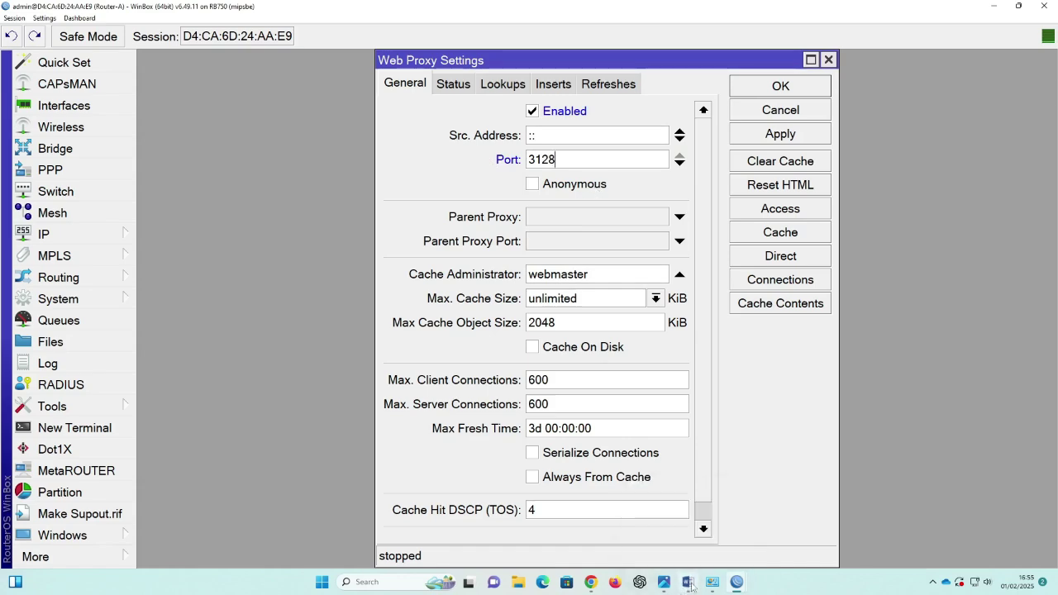
pyautogui.click(539, 373)
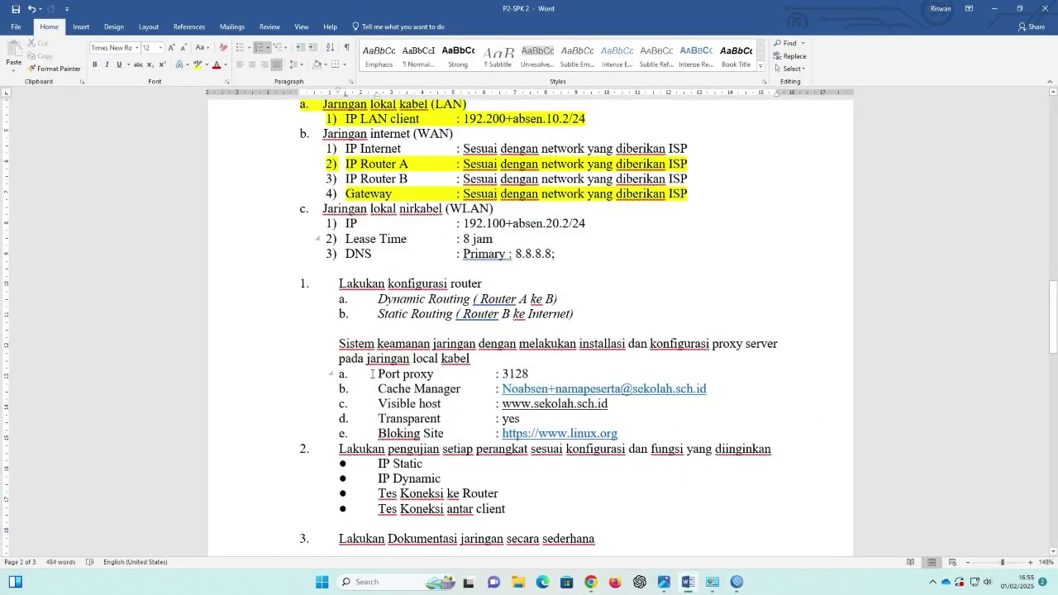
pyautogui.moveTo(372, 374); pyautogui.dragTo(711, 387)
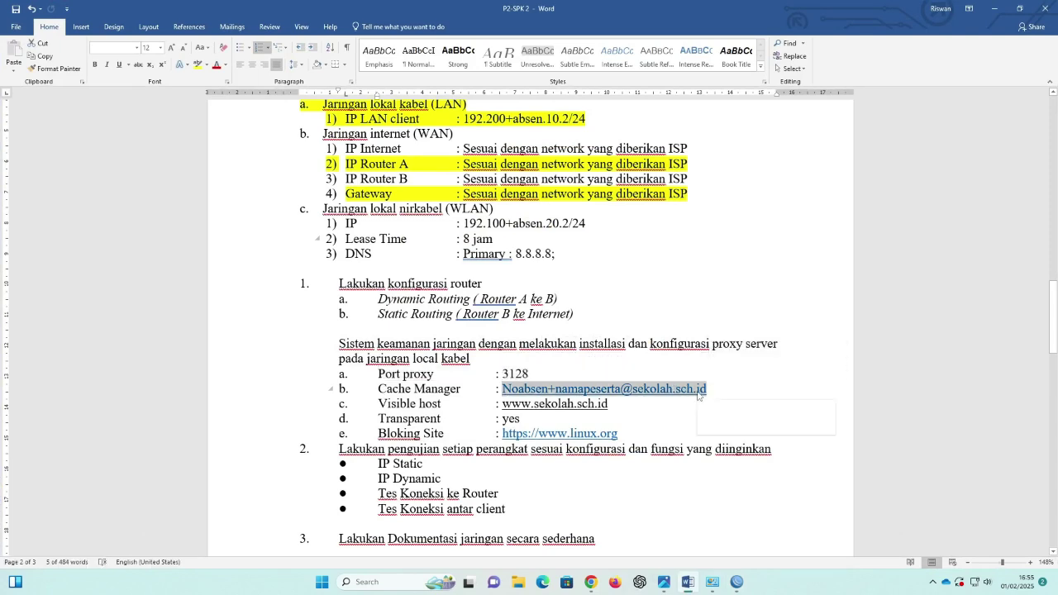
pyautogui.rightClick(701, 391)
pyautogui.click(724, 191)
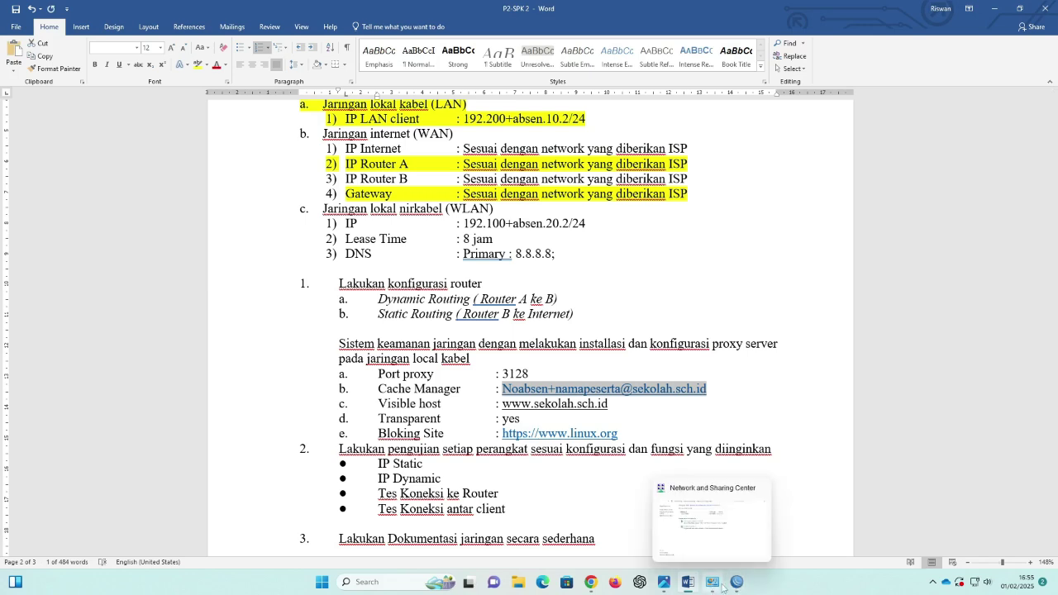
# Step: Replace Cache Administrator 'webmaster' with the copied e-mail, personalised with participant details, and apply
pyautogui.click(737, 583)
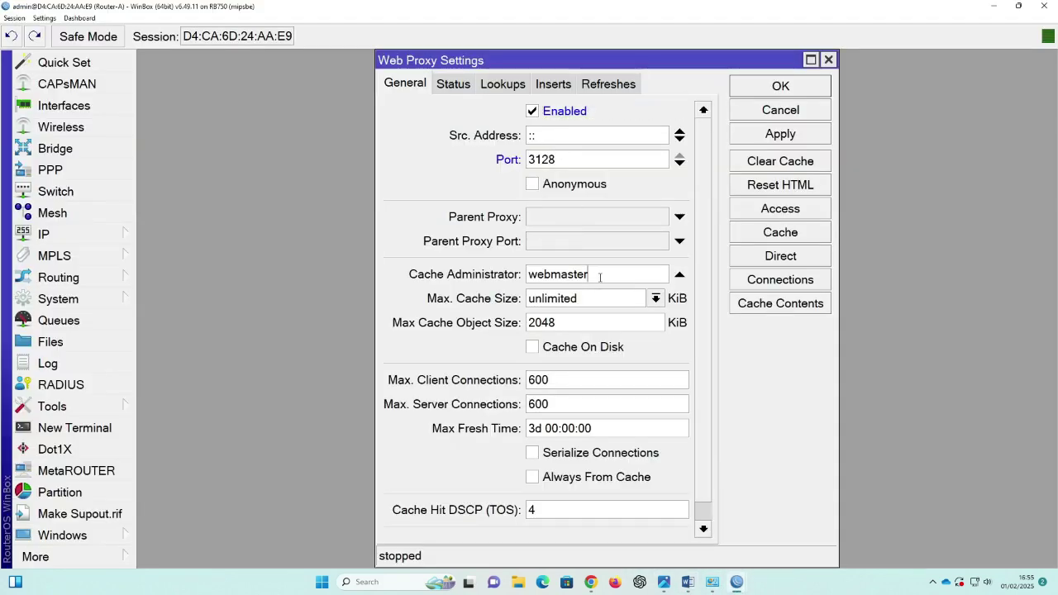
pyautogui.moveTo(597, 276); pyautogui.dragTo(506, 281)
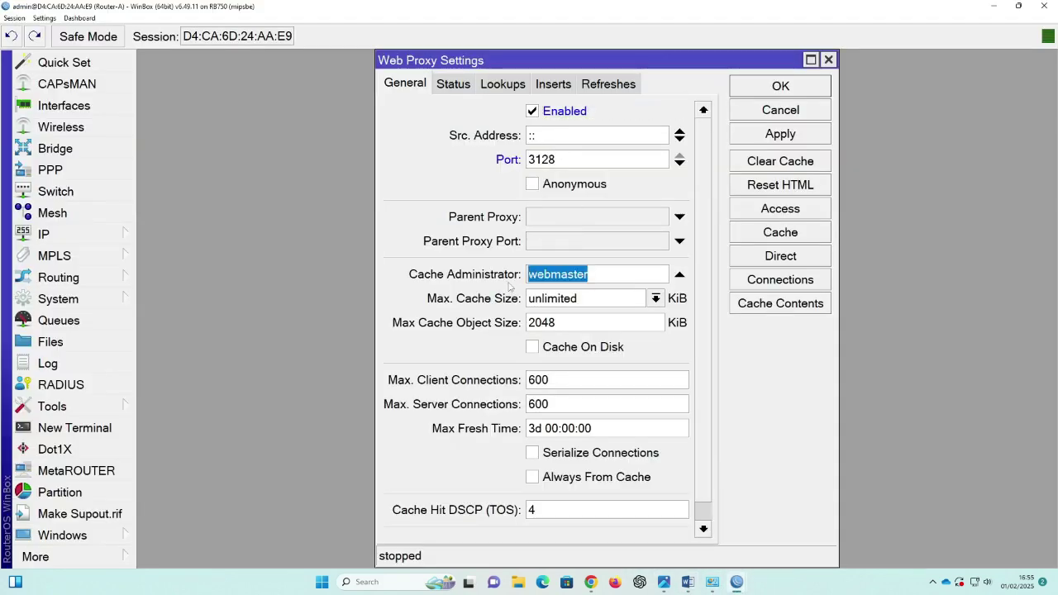
pyautogui.hotkey('ctrl', 'v')
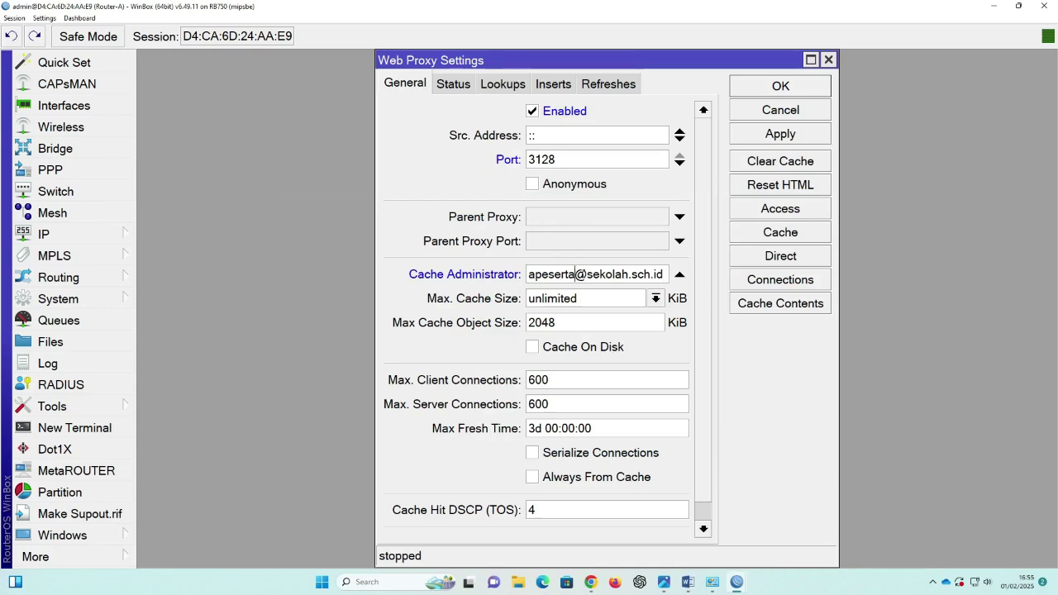
pyautogui.press('Left')
pyautogui.press('Left')
pyautogui.press('Left')
pyautogui.press('Left')
pyautogui.press('Left')
pyautogui.press('Left')
pyautogui.press('Left')
pyautogui.press('Left')
pyautogui.press('Left')
pyautogui.press('Left')
pyautogui.press('Left')
pyautogui.press('Left')
pyautogui.press('Left')
pyautogui.press('Left')
pyautogui.press('Left')
pyautogui.press('Left')
pyautogui.press('Left')
pyautogui.press('Left')
pyautogui.press('Left')
pyautogui.press('Left')
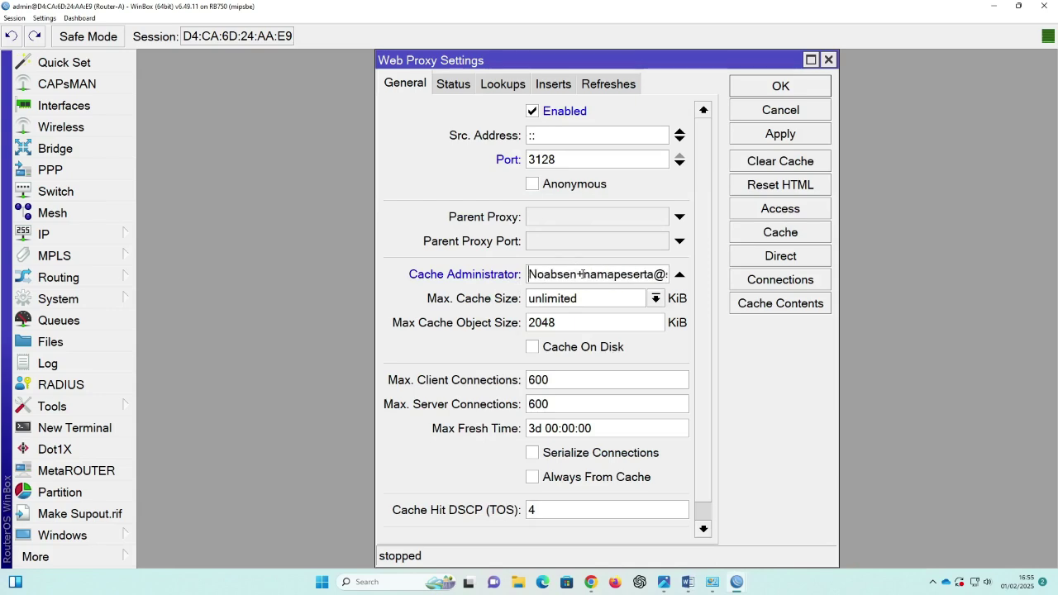
pyautogui.press('Right')
pyautogui.press('Right')
pyautogui.press('Right')
pyautogui.press('Right')
pyautogui.press('Right')
pyautogui.press('Right')
pyautogui.press('Right')
pyautogui.press('Right')
pyautogui.press('Right')
pyautogui.press('Right')
pyautogui.press('Right')
pyautogui.press('Right')
pyautogui.press('Right')
pyautogui.press('Right')
pyautogui.press('Right')
pyautogui.press('Right')
pyautogui.press('Right')
pyautogui.press('Right')
pyautogui.press('Right')
pyautogui.press('Right')
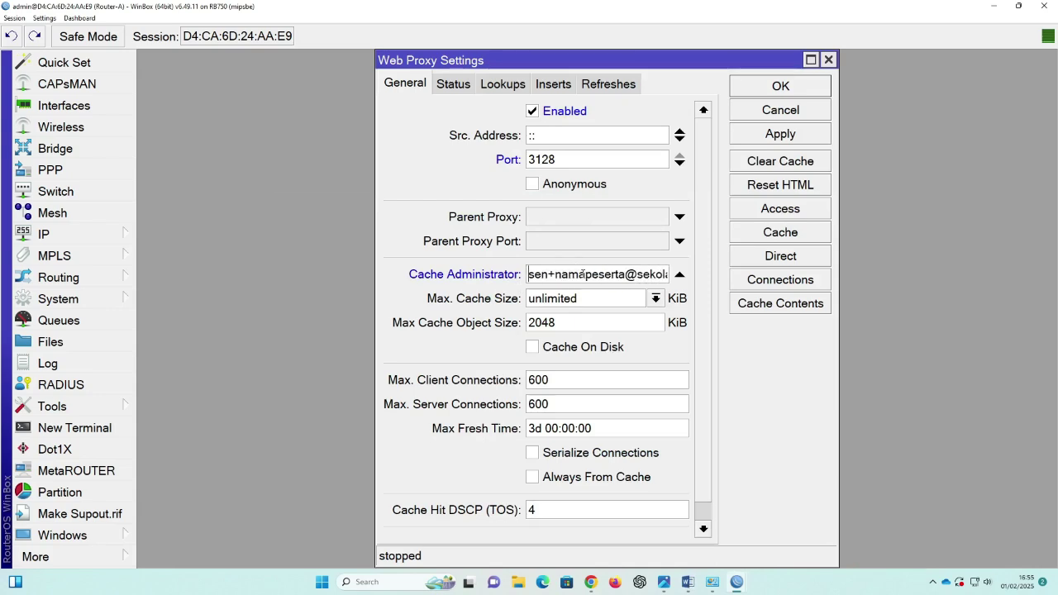
pyautogui.press('Right')
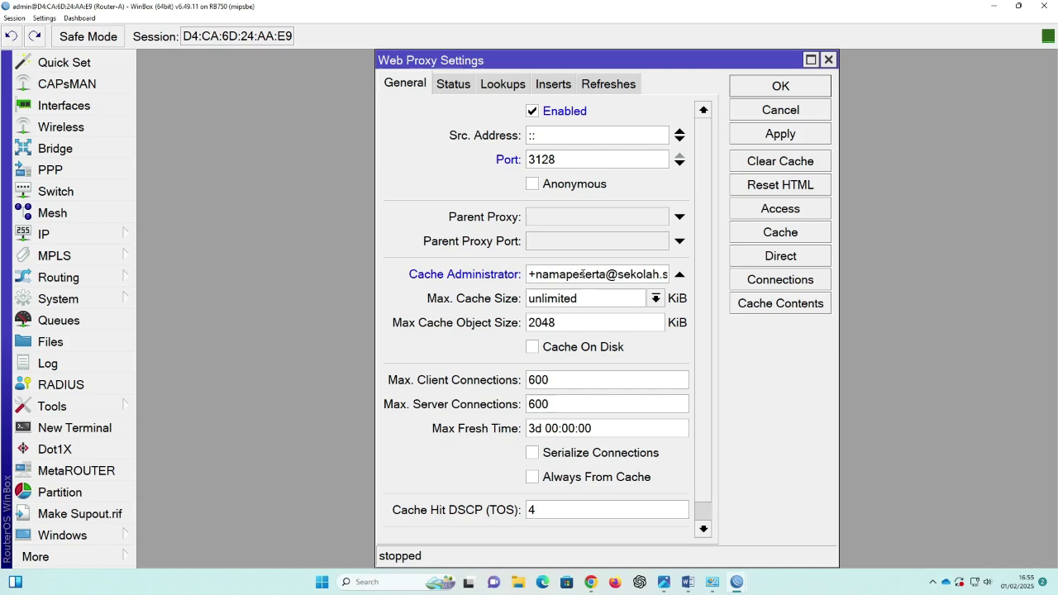
pyautogui.write('10')
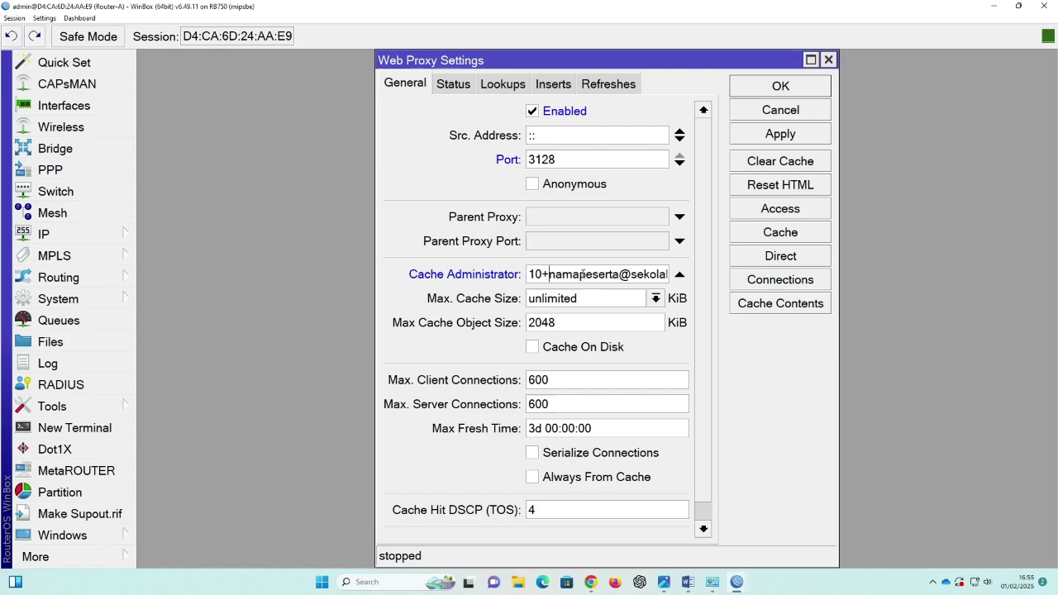
pyautogui.press('Delete')
pyautogui.press('Delete')
pyautogui.press('Delete')
pyautogui.press('Delete')
pyautogui.press('Delete')
pyautogui.press('Delete')
pyautogui.press('Delete')
pyautogui.press('Delete')
pyautogui.press('Delete')
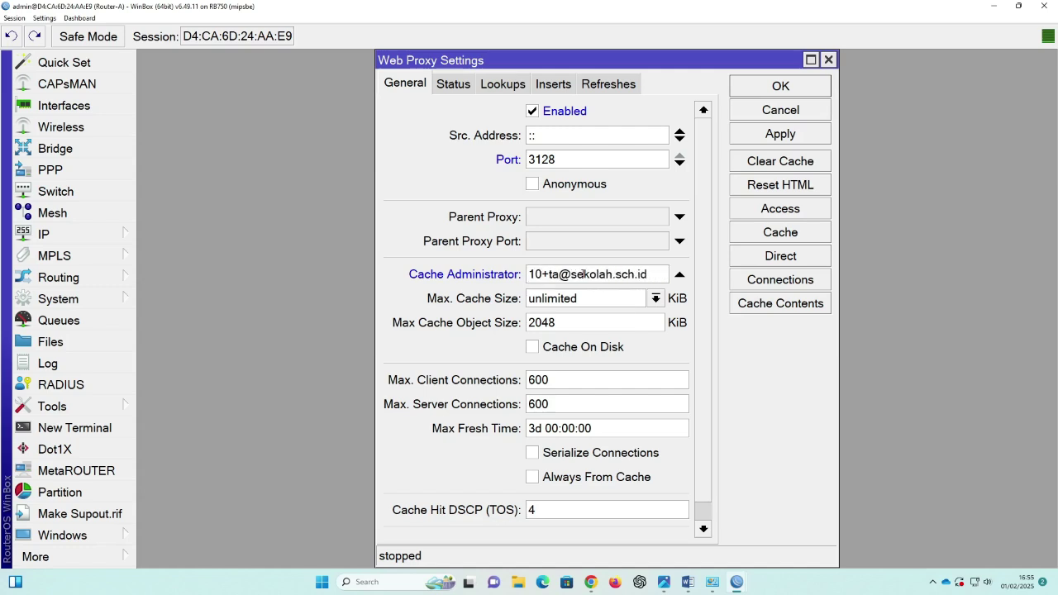
pyautogui.press('Delete')
pyautogui.press('Delete')
pyautogui.write('itnewbie')
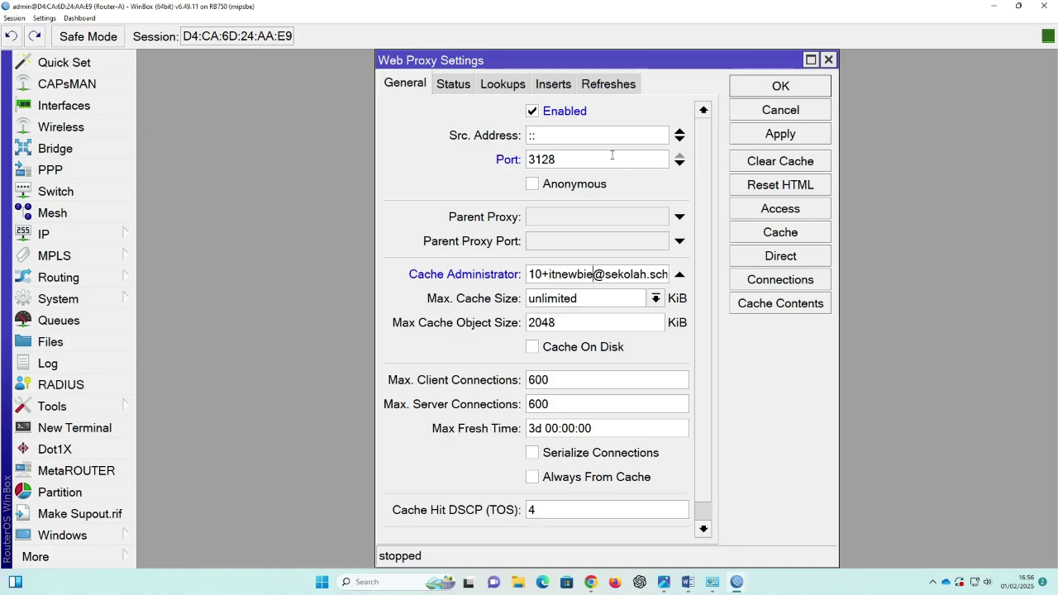
pyautogui.click(807, 142)
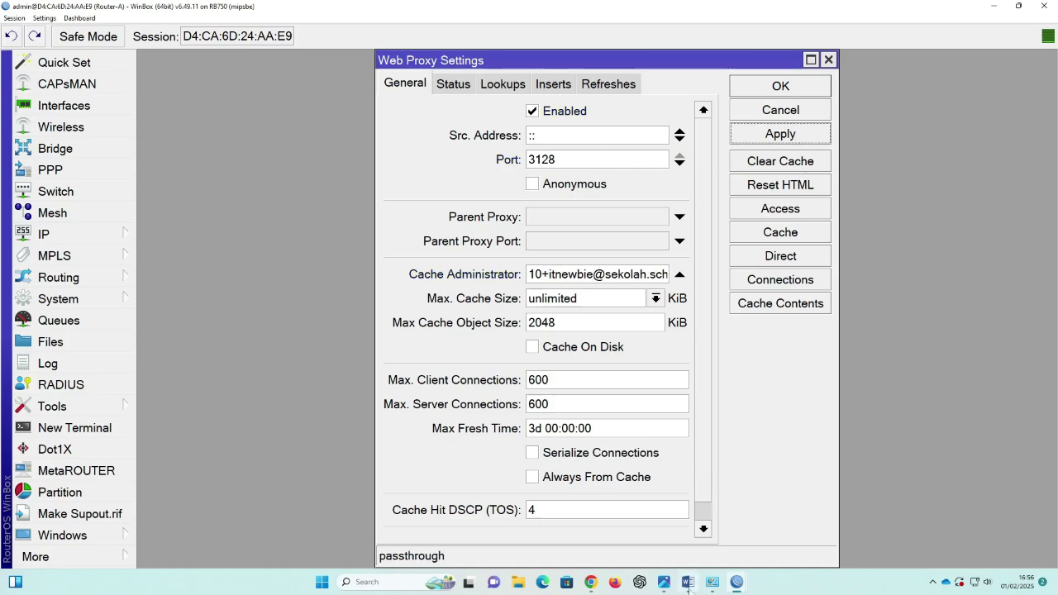
pyautogui.click(687, 584)
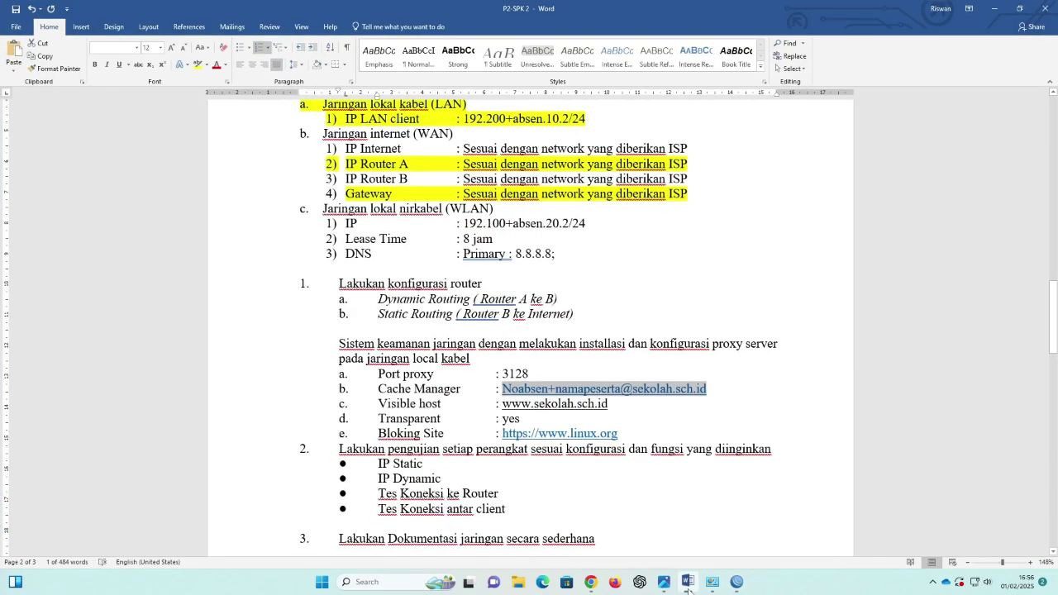
# Step: Review the Visible host, Transparent and Bloking Site requirements, then return to Router-A's Web Proxy Settings
pyautogui.click(645, 422)
pyautogui.moveTo(379, 404); pyautogui.dragTo(614, 406)
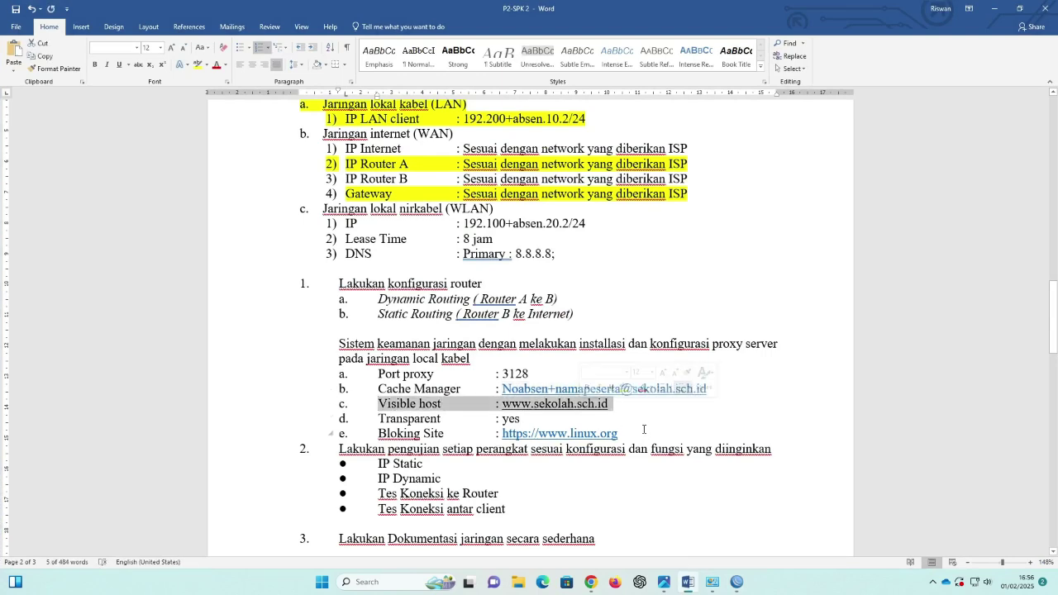
pyautogui.click(387, 420)
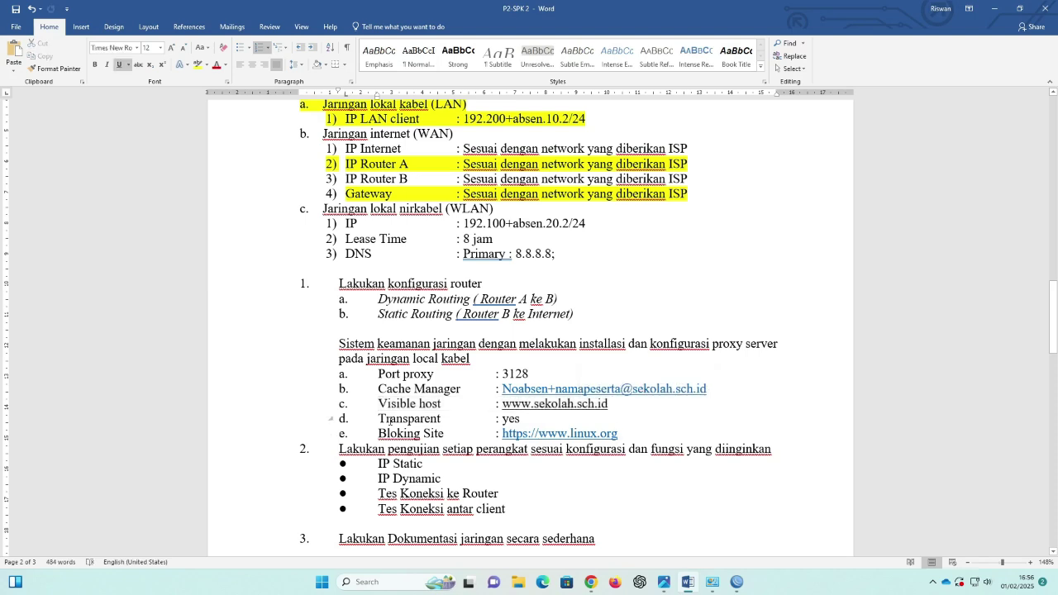
pyautogui.moveTo(380, 418); pyautogui.dragTo(526, 420)
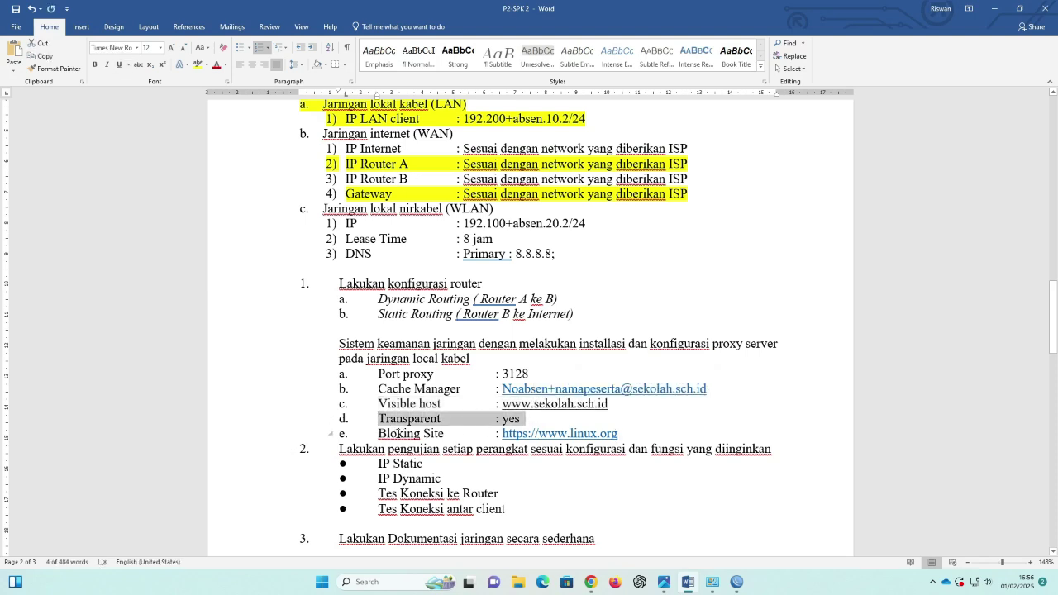
pyautogui.moveTo(397, 433); pyautogui.dragTo(622, 434)
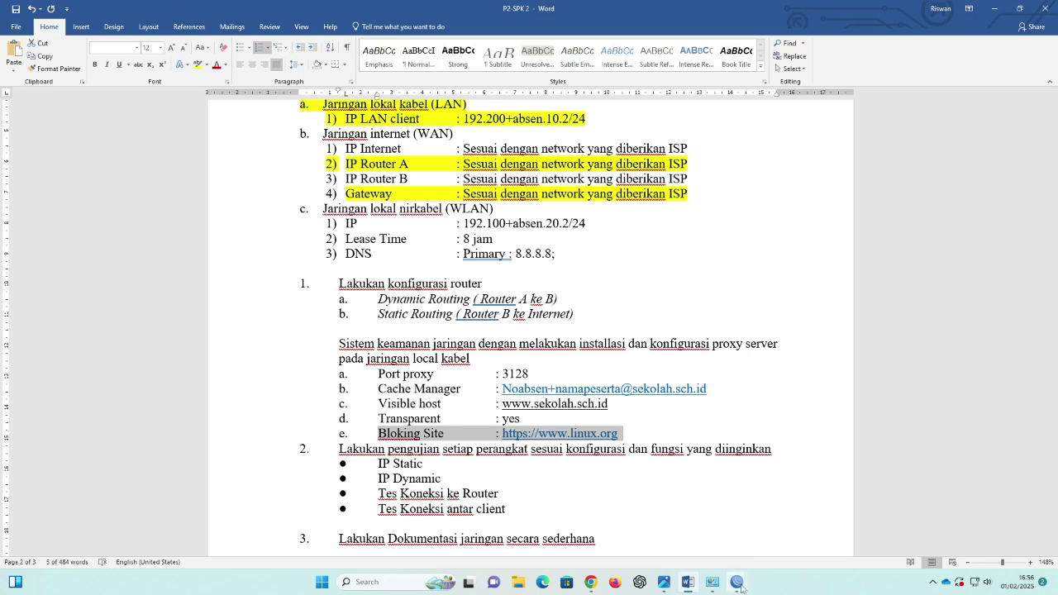
pyautogui.moveTo(737, 582)
pyautogui.click(762, 488)
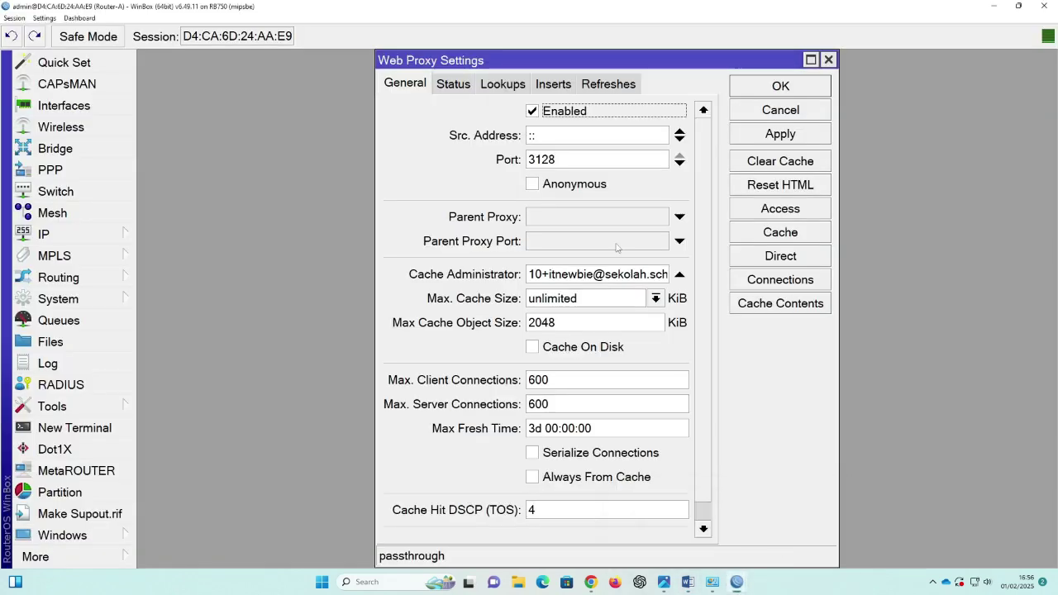
pyautogui.click(788, 213)
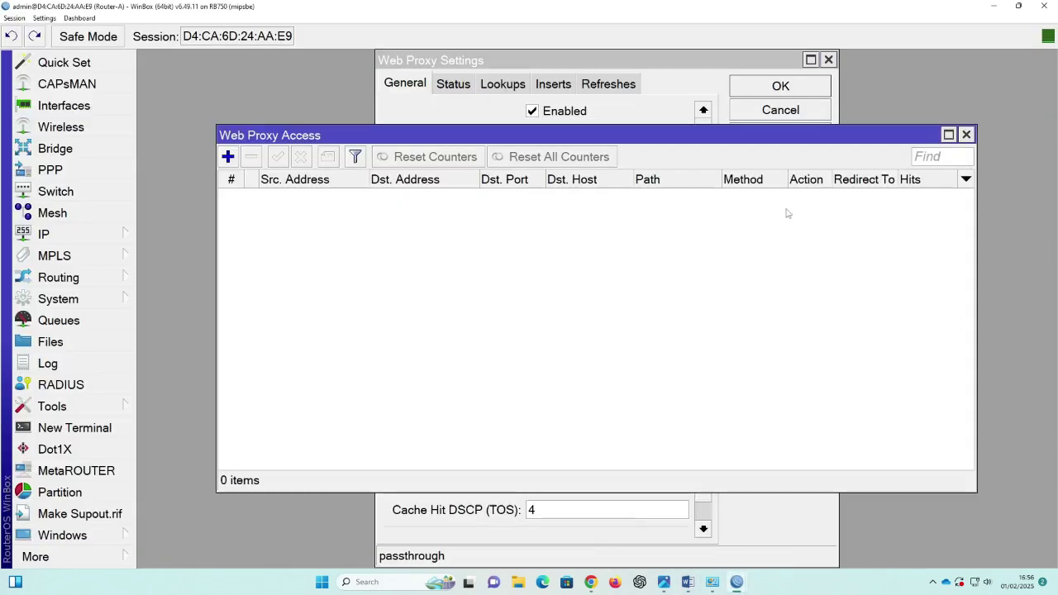
pyautogui.click(228, 157)
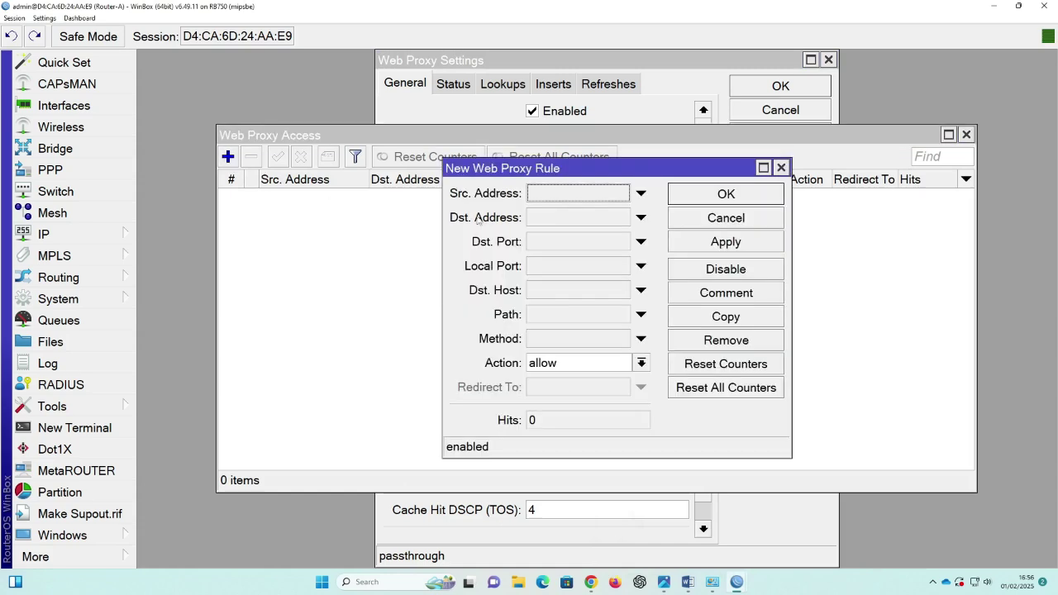
pyautogui.click(544, 291)
pyautogui.write('www')
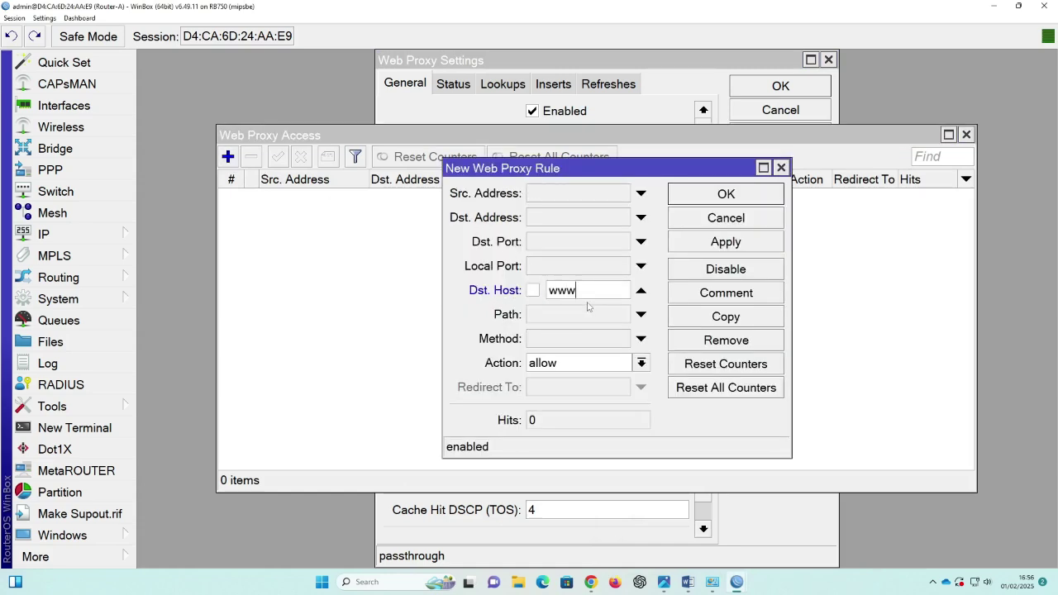
pyautogui.write('.linux.org')
pyautogui.click(553, 365)
pyautogui.click(548, 396)
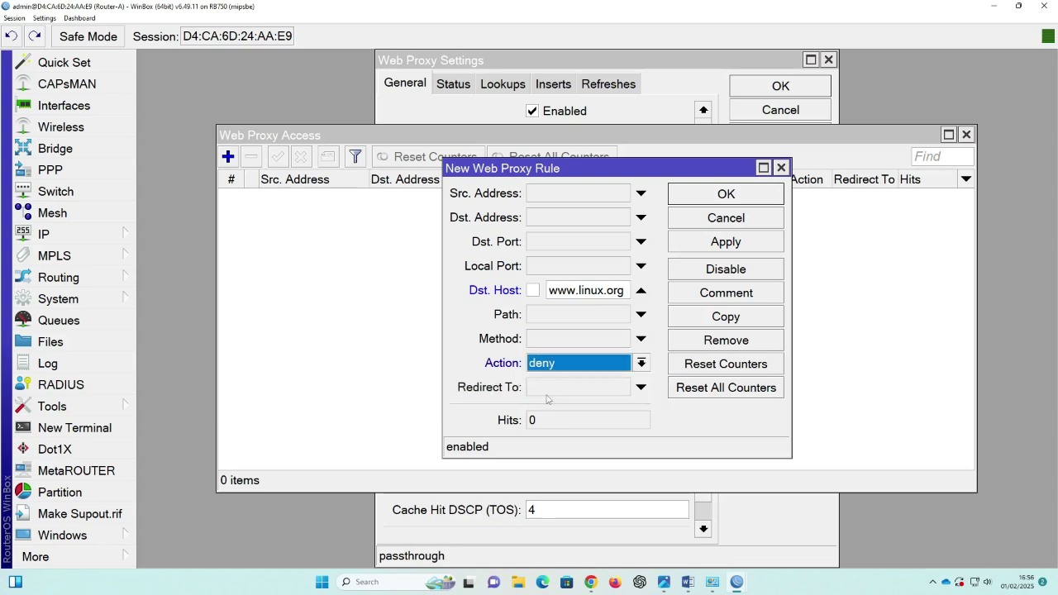
pyautogui.click(726, 242)
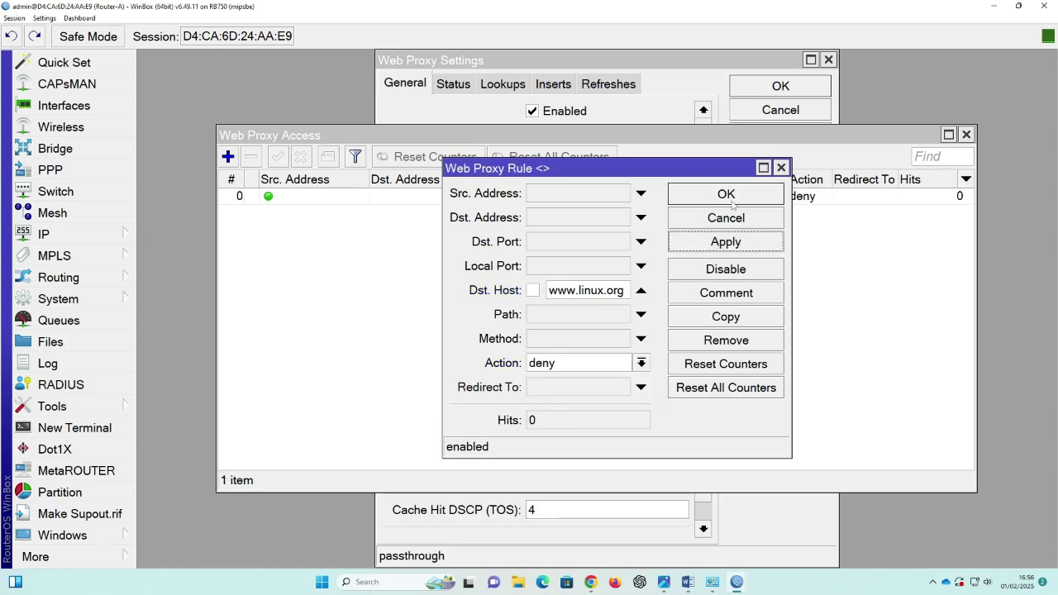
pyautogui.click(731, 201)
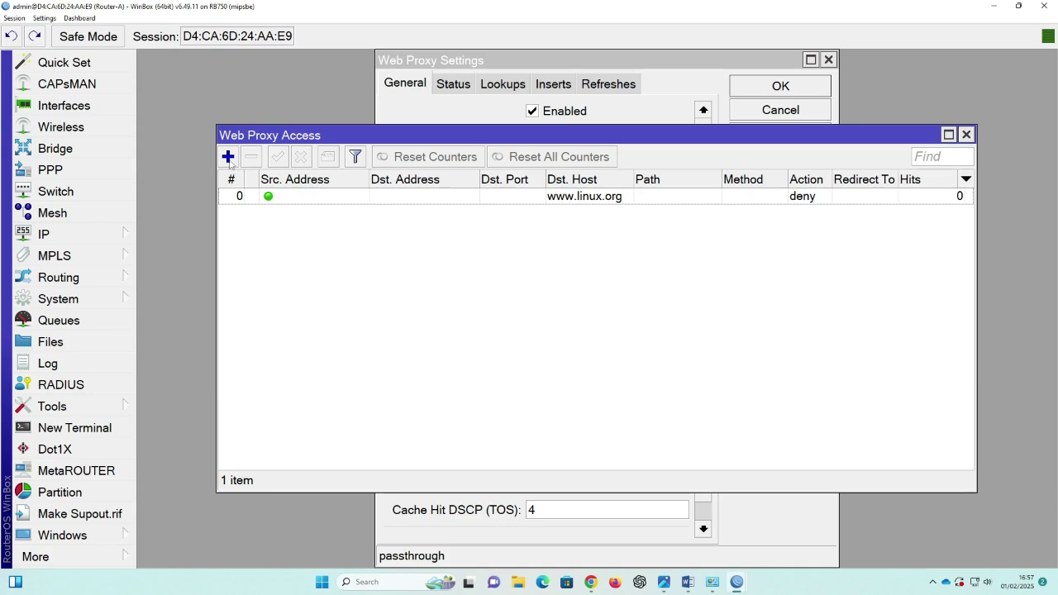
pyautogui.click(228, 157)
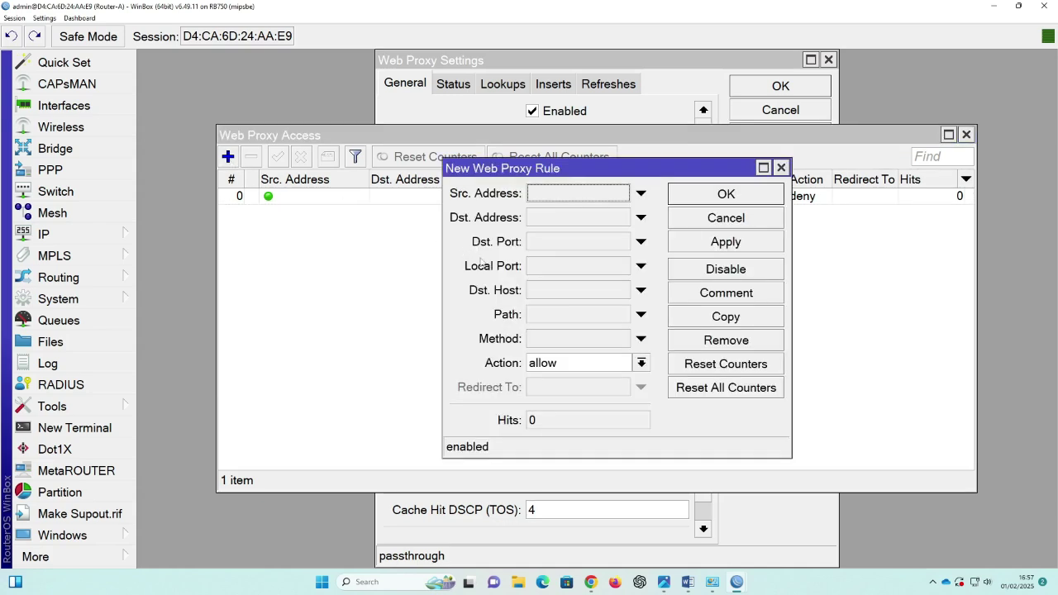
pyautogui.click(541, 293)
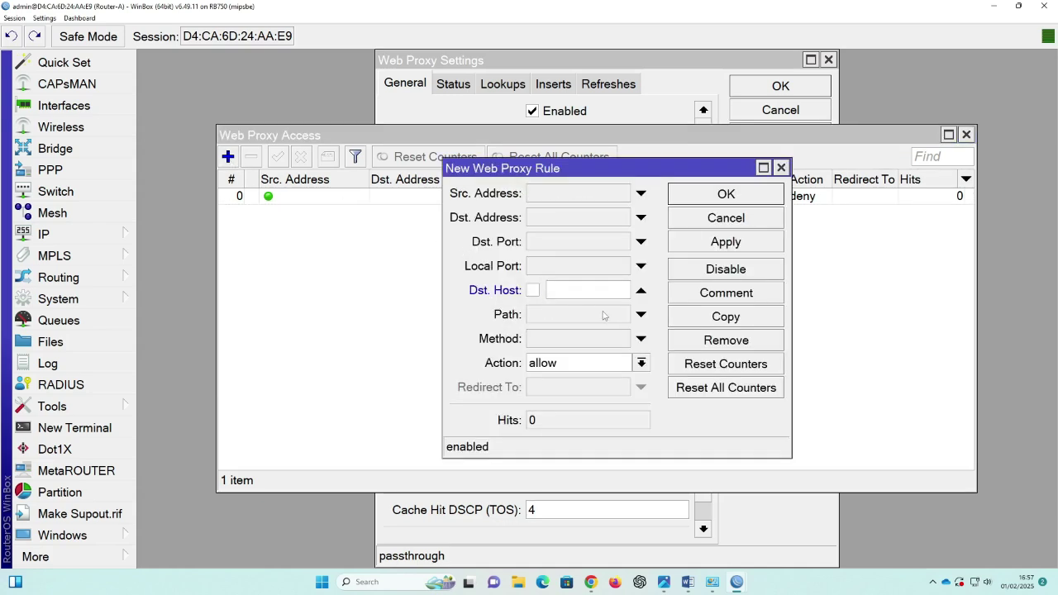
pyautogui.write('www')
pyautogui.write('.linux.')
pyautogui.write('co')
pyautogui.write('.id')
pyautogui.click(593, 368)
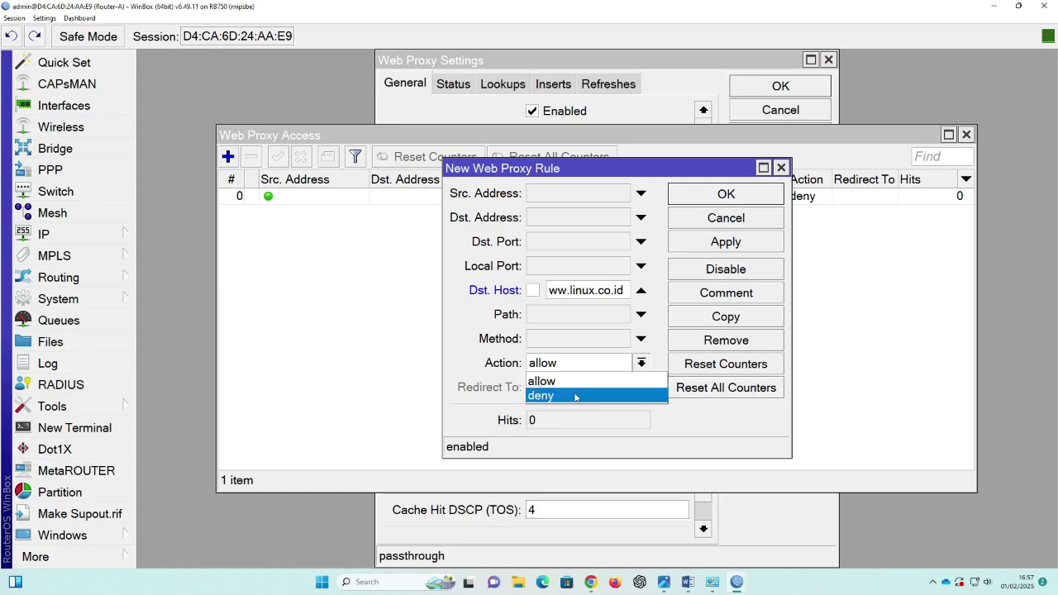
pyautogui.click(577, 398)
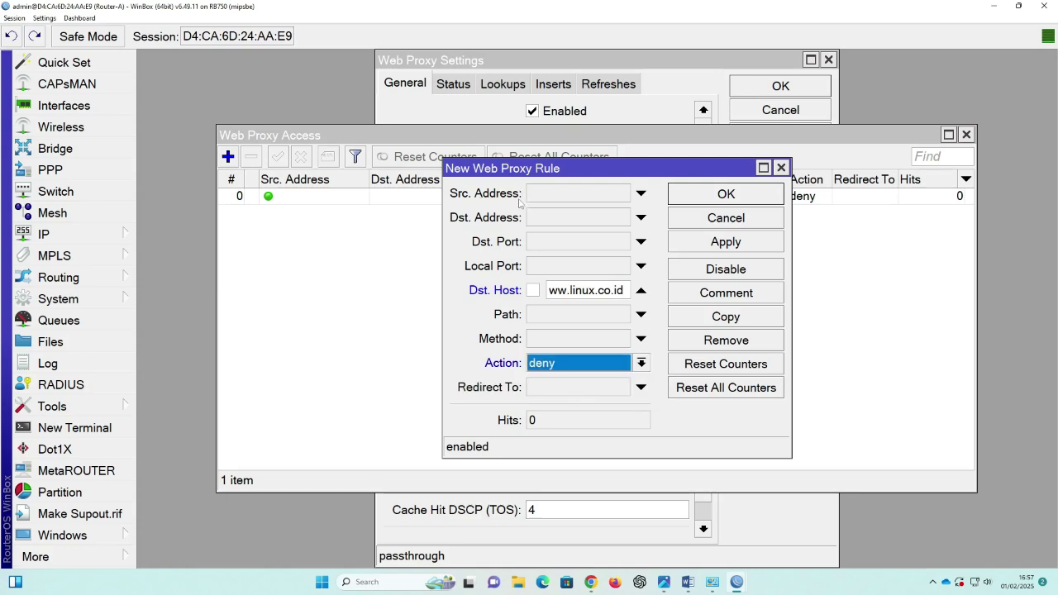
pyautogui.click(726, 242)
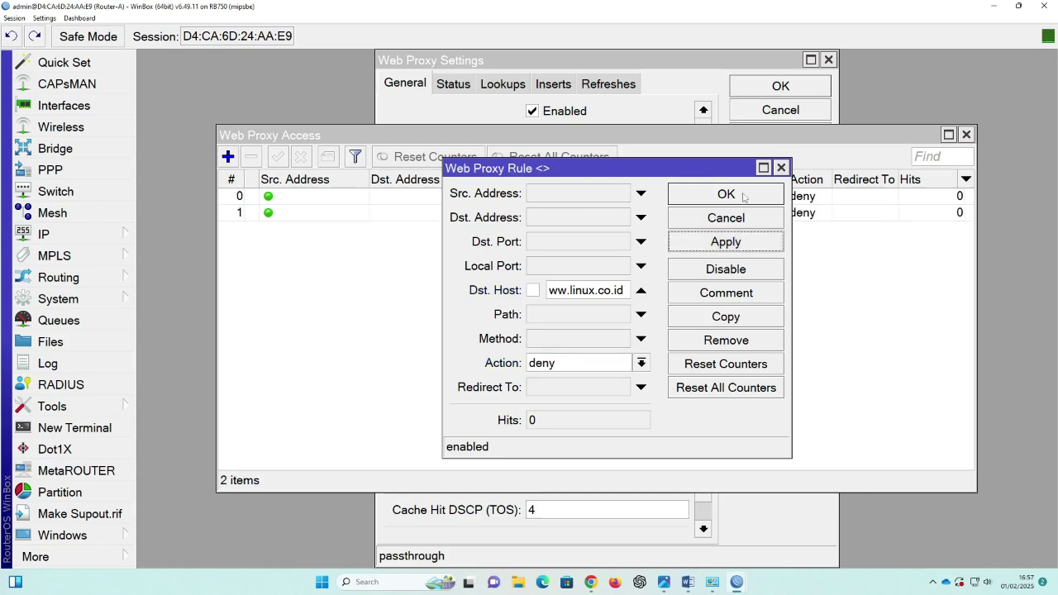
pyautogui.click(743, 196)
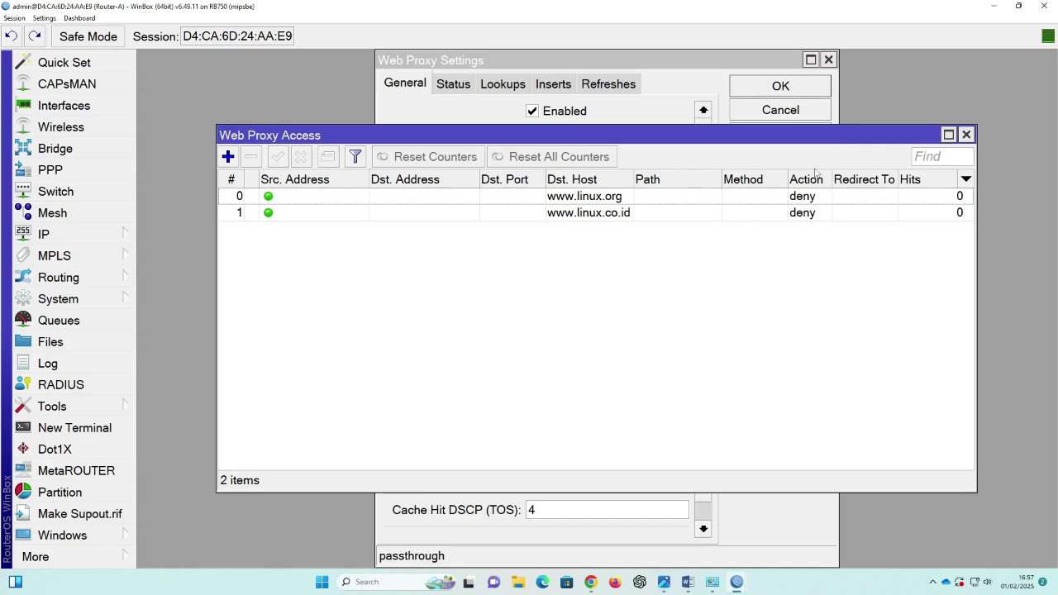
pyautogui.click(966, 135)
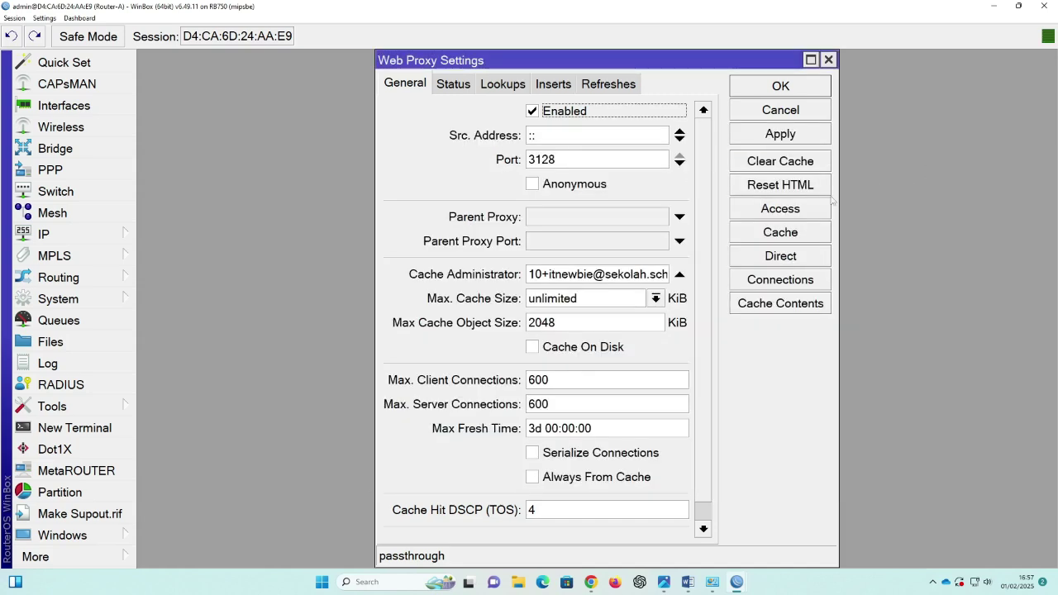
# Step: Apply and confirm the Web Proxy Settings on Router-A
pyautogui.click(797, 135)
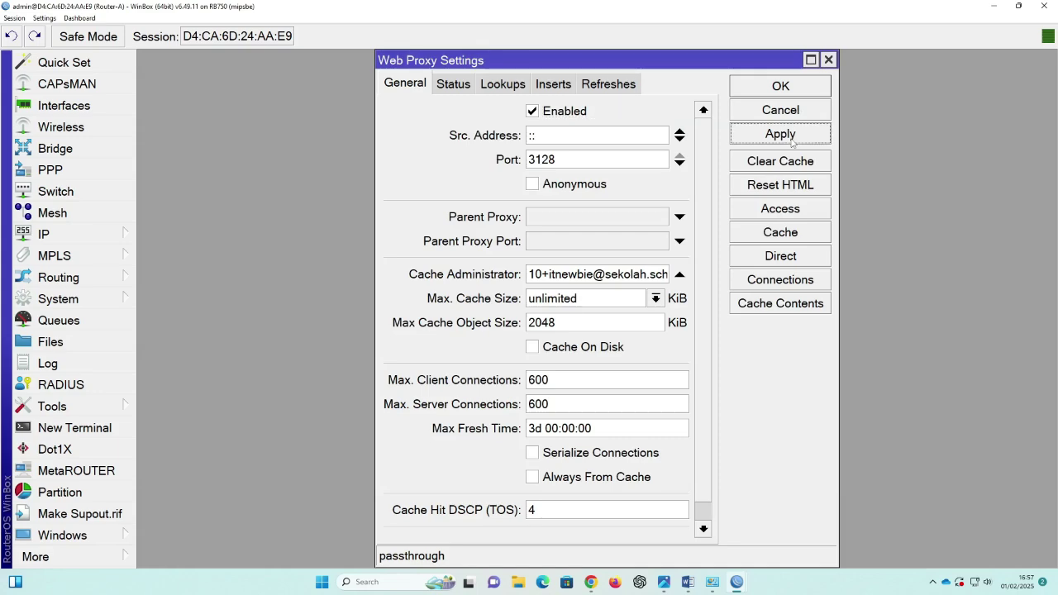
pyautogui.click(781, 88)
pyautogui.click(995, 8)
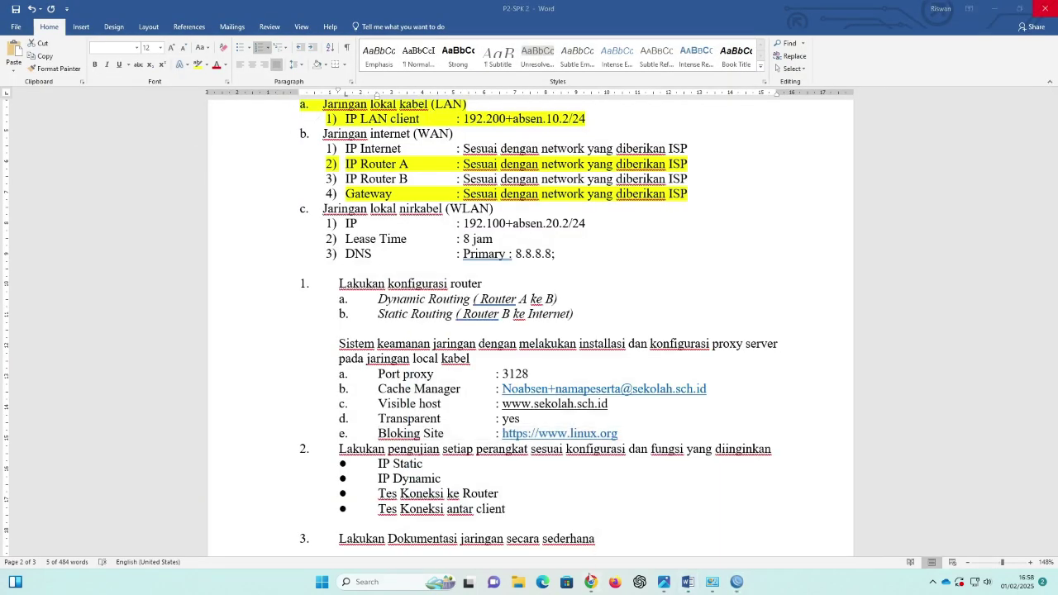
# Step: Load linux.co.id in a new Chrome tab, which still opens, then return to Router-A's WinBox
pyautogui.click(590, 584)
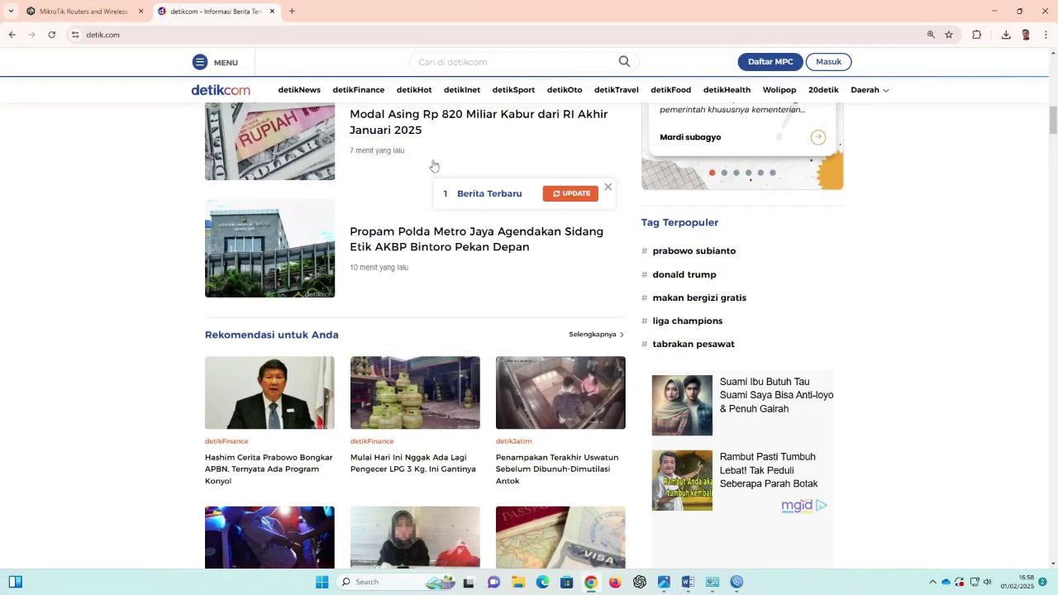
pyautogui.click(289, 11)
pyautogui.write('linux.co.id')
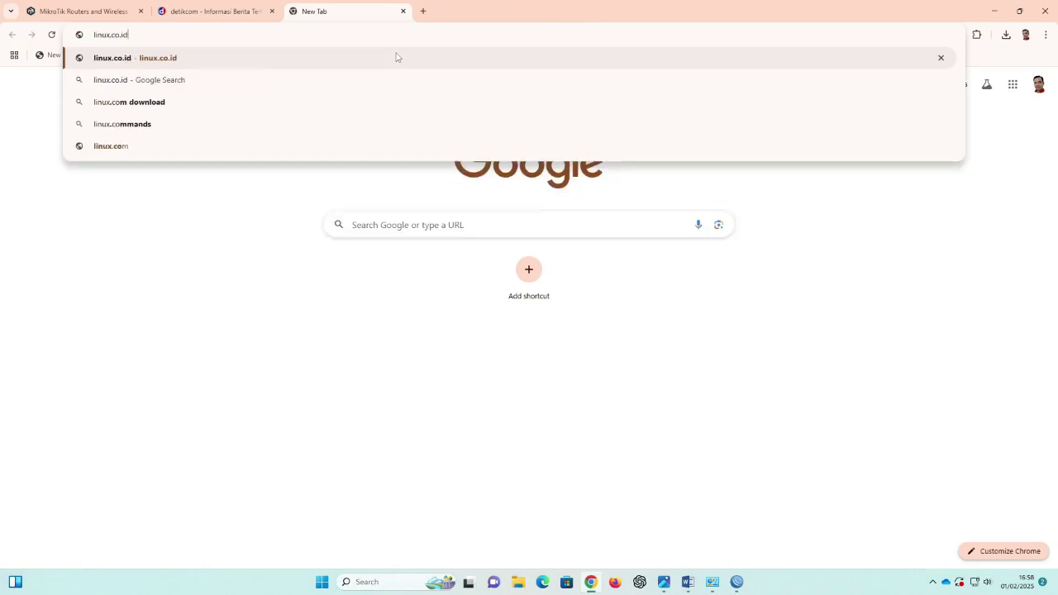
pyautogui.press('Return')
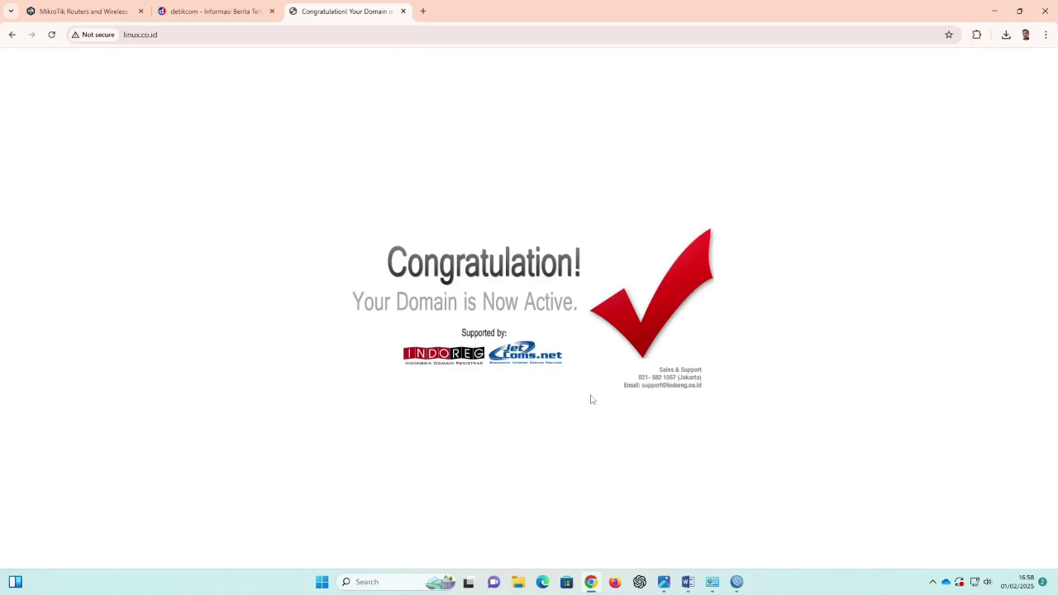
pyautogui.click(993, 11)
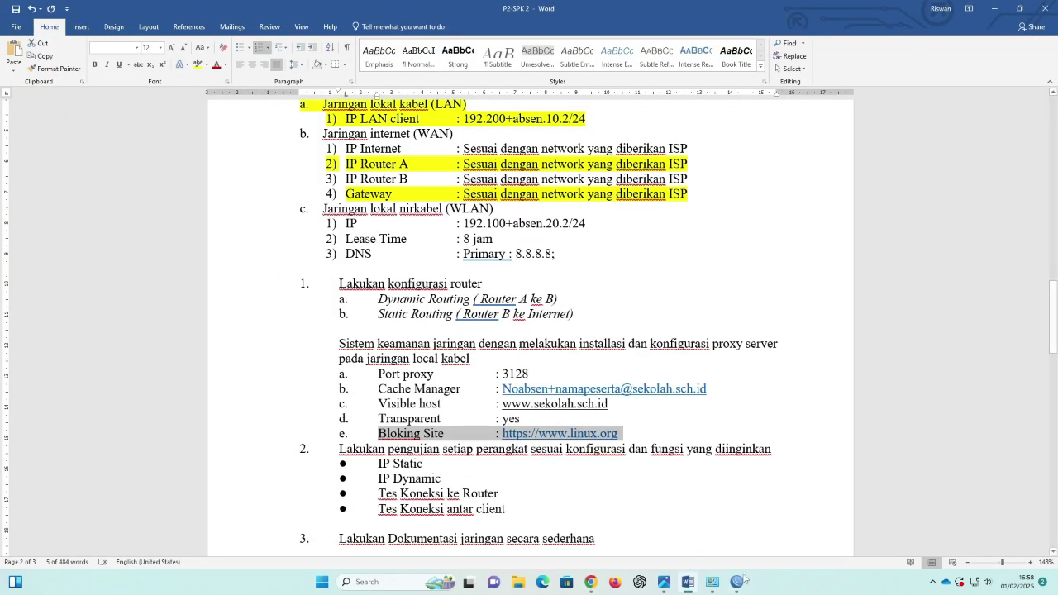
pyautogui.moveTo(739, 586)
pyautogui.click(806, 529)
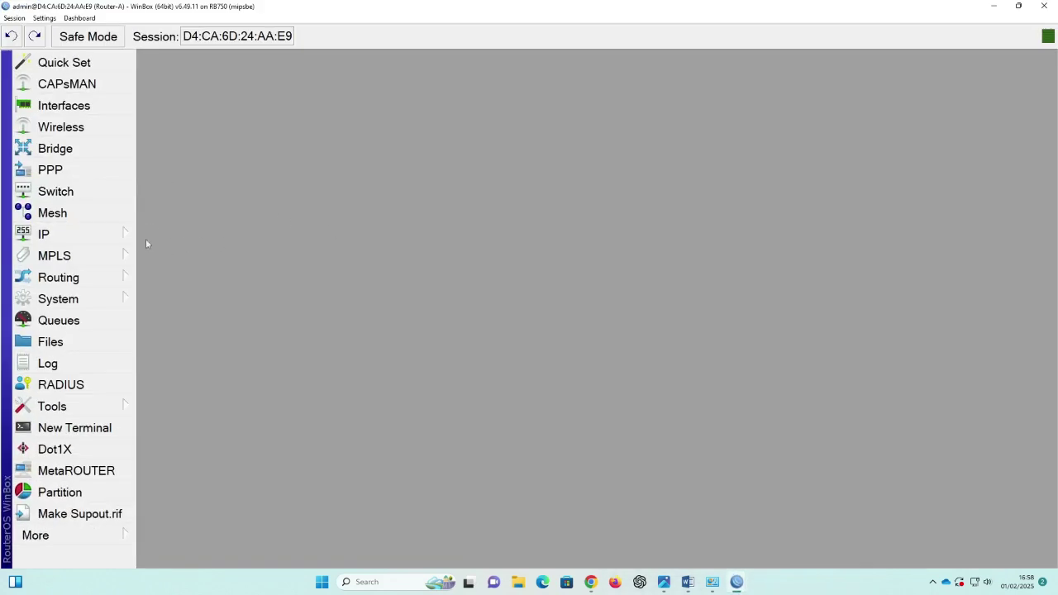
# Step: Create a new dstnat NAT rule matching TCP ports 80,8080,3128 arriving on ether2-LAN
pyautogui.click(120, 236)
pyautogui.click(199, 192)
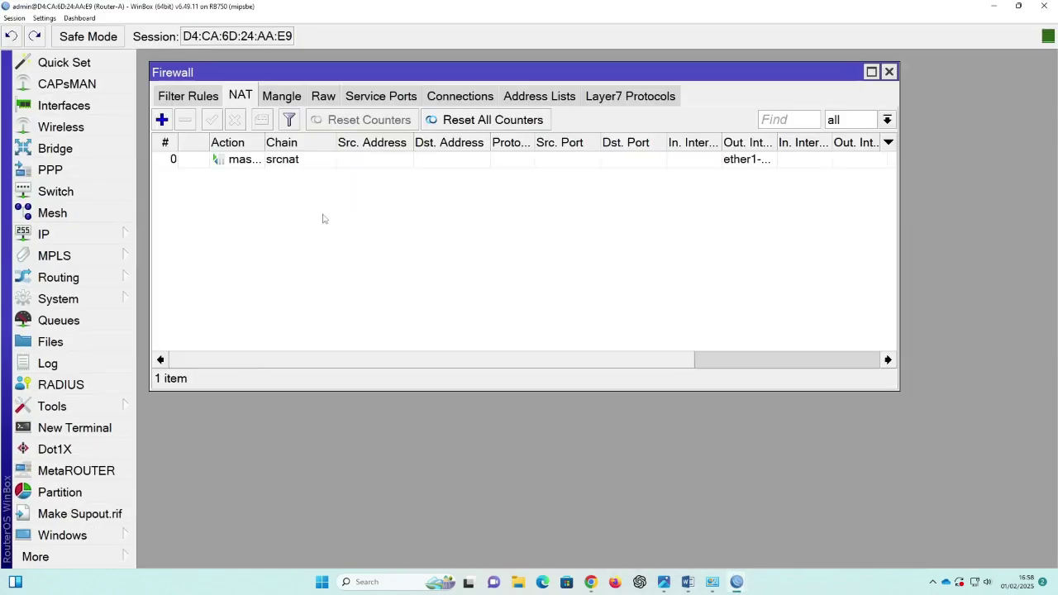
pyautogui.click(162, 121)
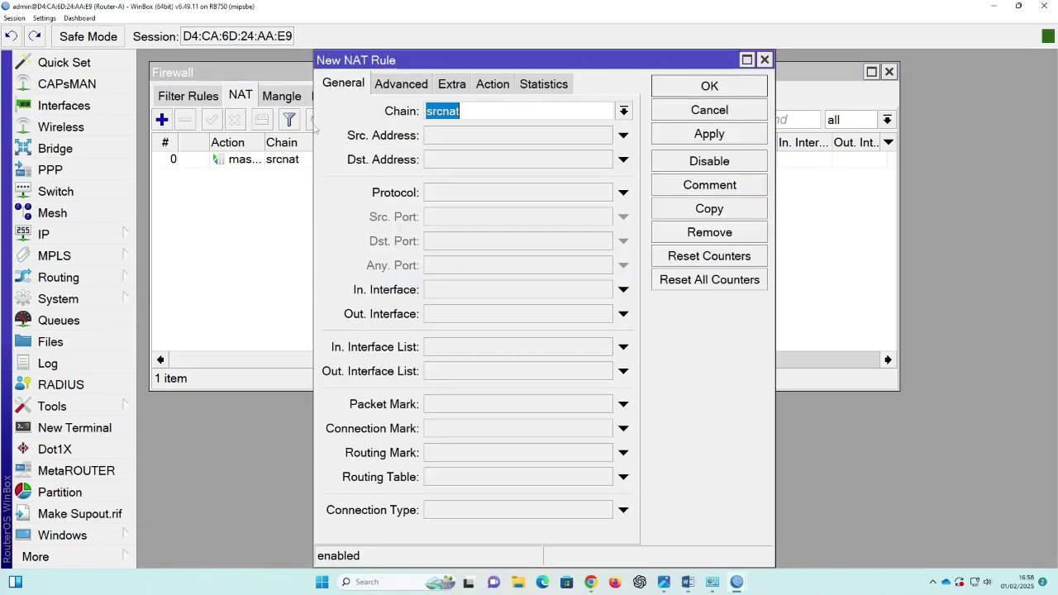
pyautogui.click(624, 111)
pyautogui.click(510, 134)
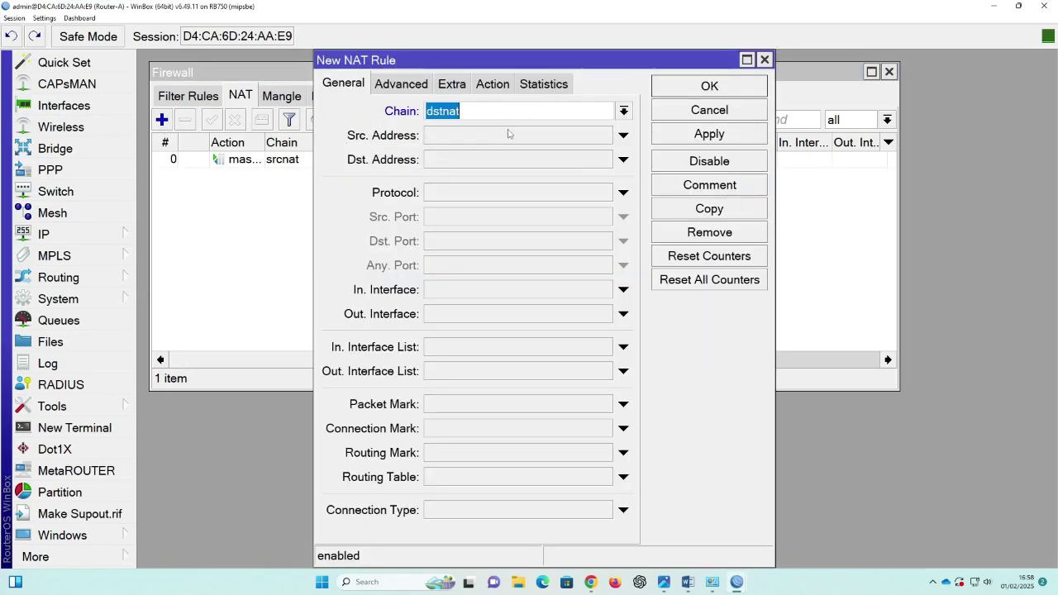
pyautogui.click(454, 200)
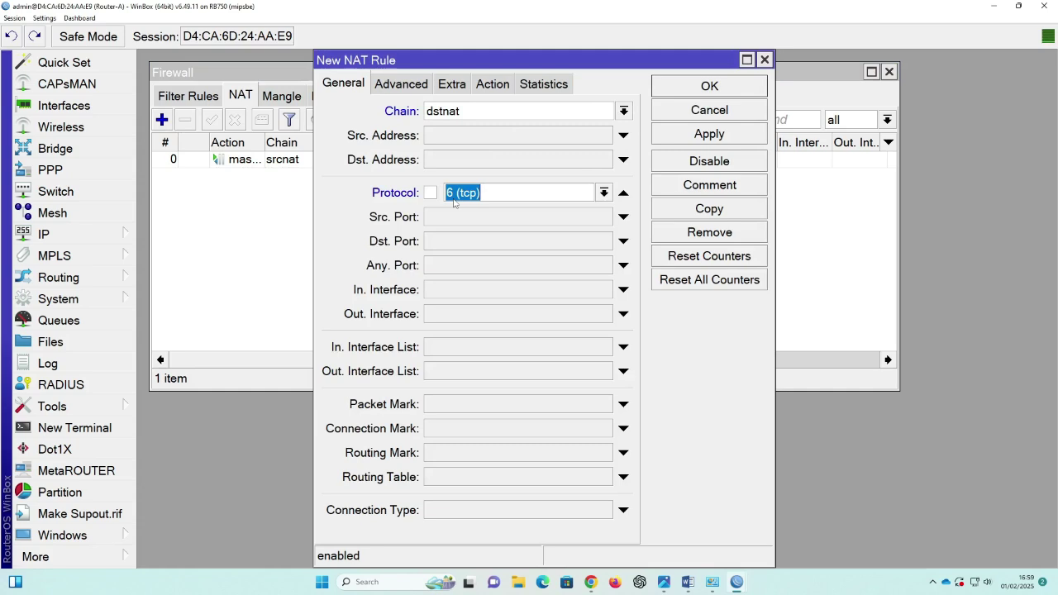
pyautogui.click(501, 241)
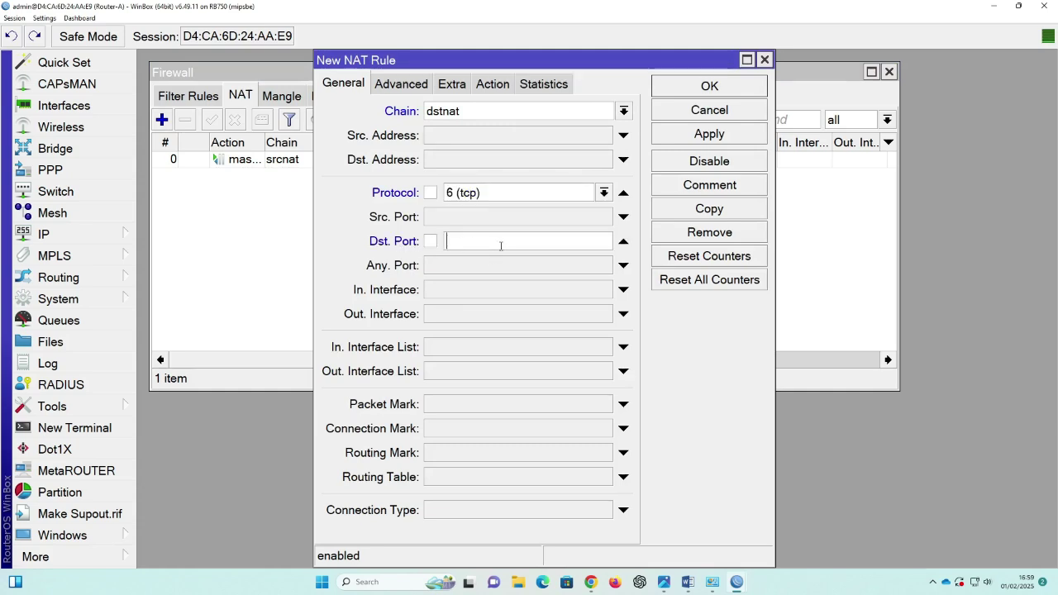
pyautogui.write('80,808')
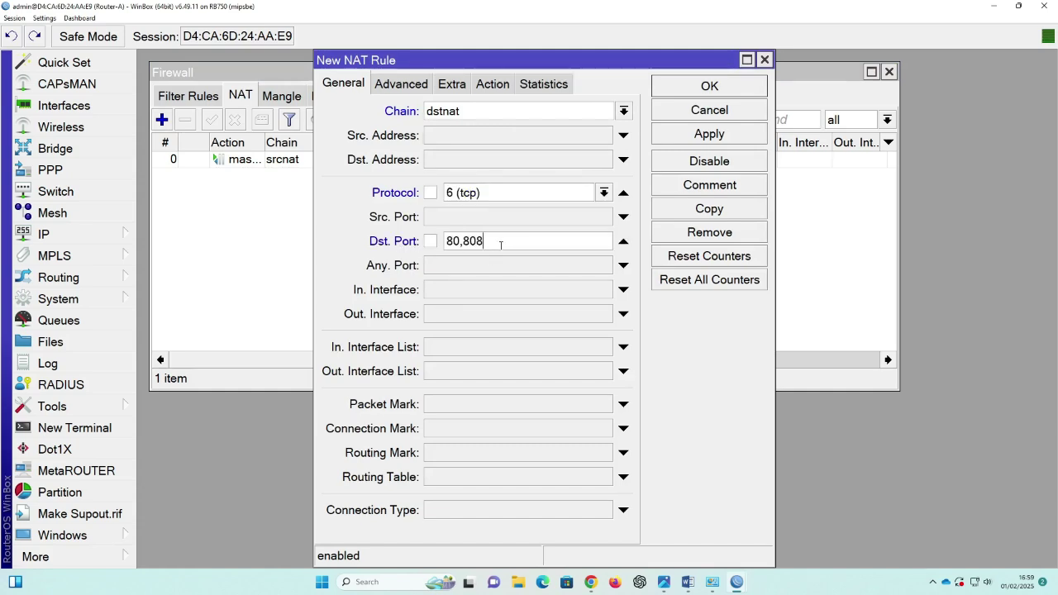
pyautogui.write('0,31258')
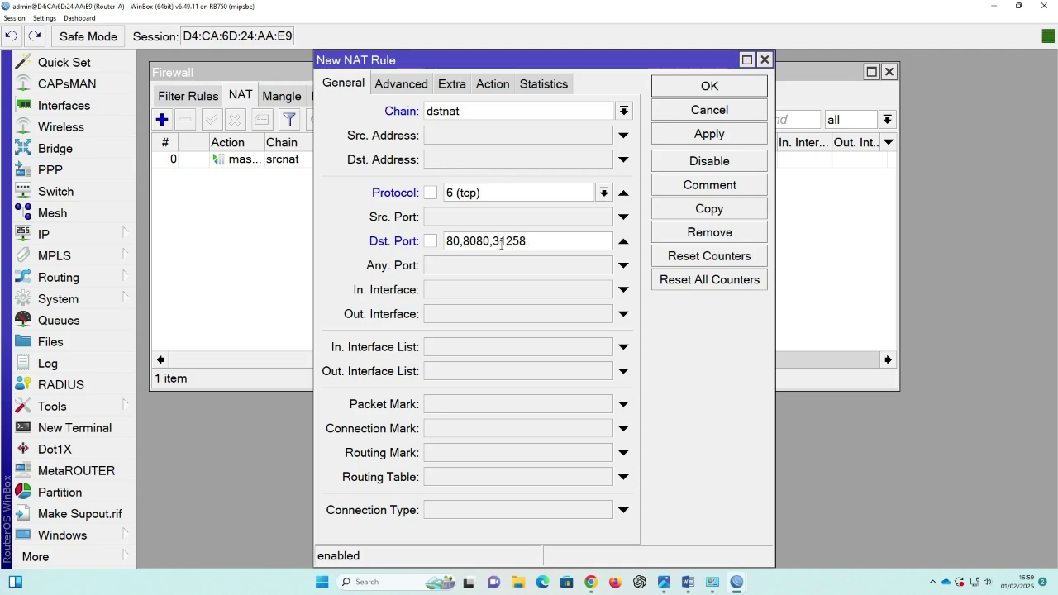
pyautogui.press('BackSpace')
pyautogui.press('BackSpace')
pyautogui.click(441, 292)
pyautogui.click(480, 378)
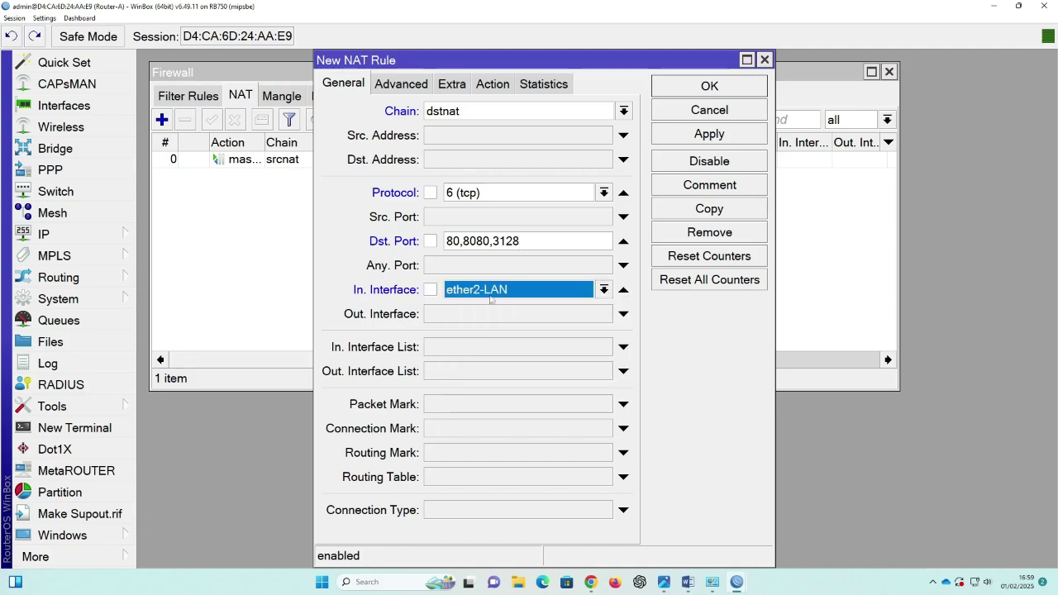
# Step: Set the rule's action to redirect to port 3128 and save it
pyautogui.click(493, 86)
pyautogui.click(433, 113)
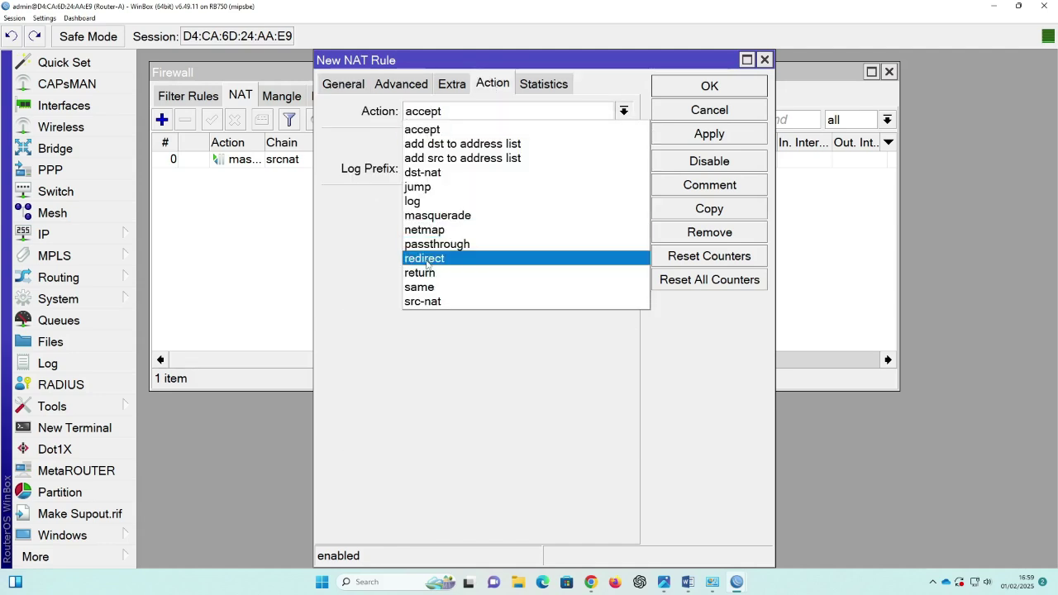
pyautogui.click(426, 259)
pyautogui.click(460, 204)
pyautogui.write('3128')
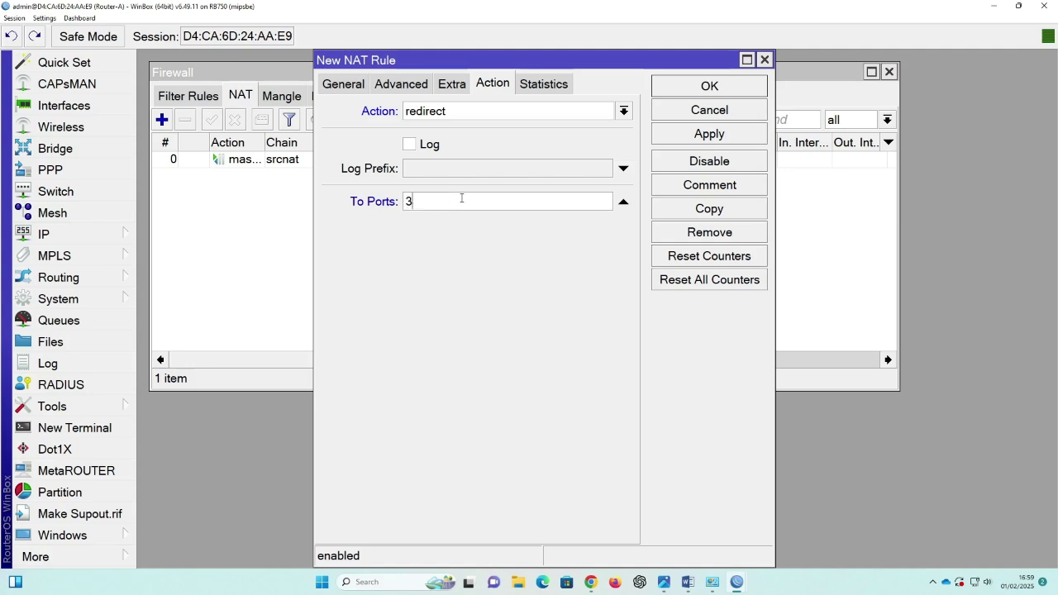
pyautogui.click(734, 135)
pyautogui.click(710, 87)
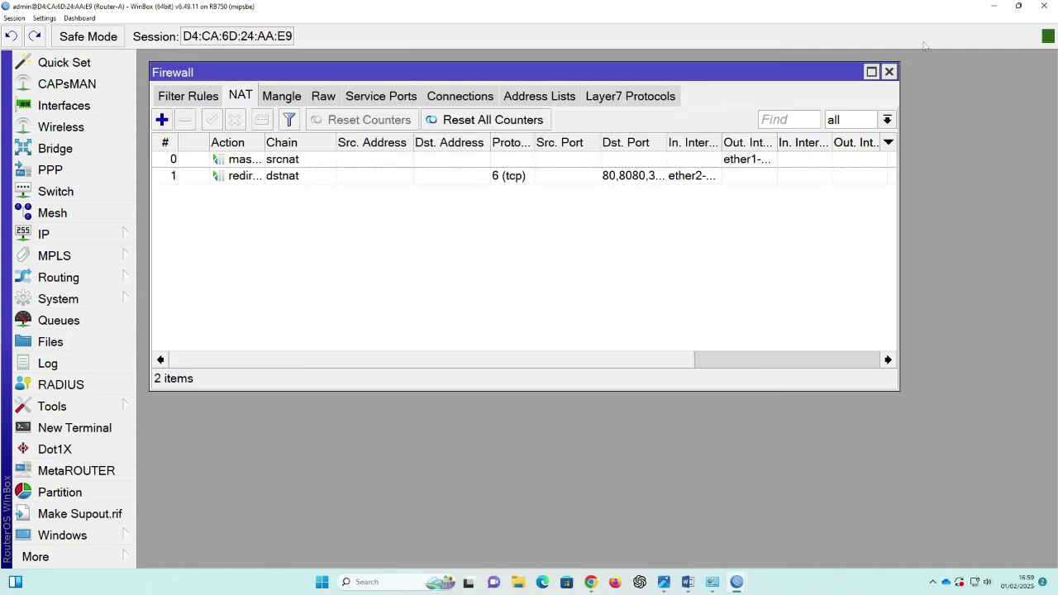
# Step: Bring Chrome forward and close the old detikcom, MikroTik and linux.co.id tabs
pyautogui.click(994, 6)
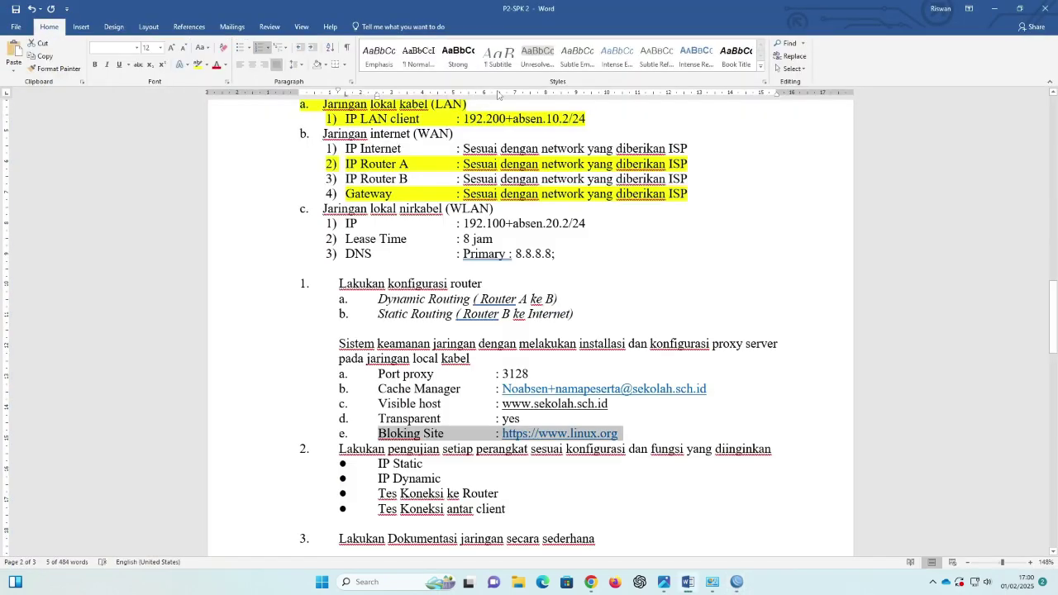
pyautogui.click(996, 11)
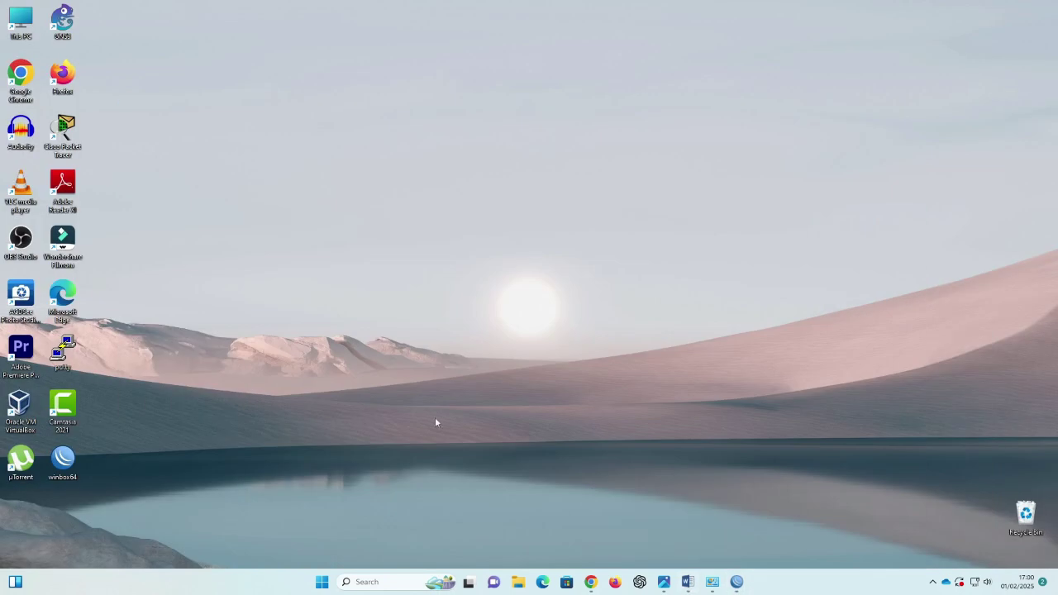
pyautogui.hotkey('alt', 'Tab')
pyautogui.click(202, 13)
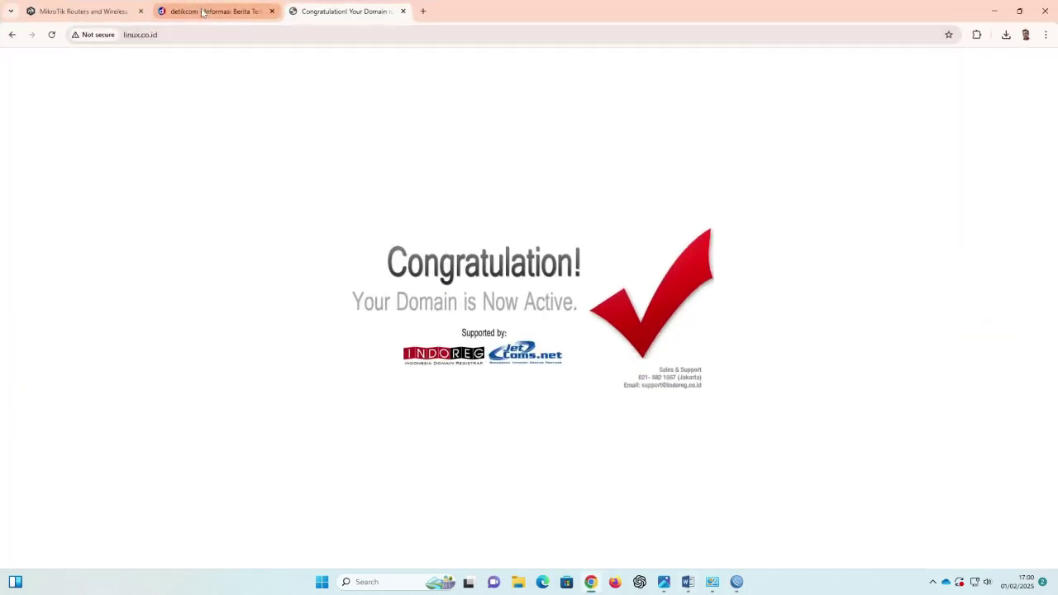
pyautogui.click(272, 10)
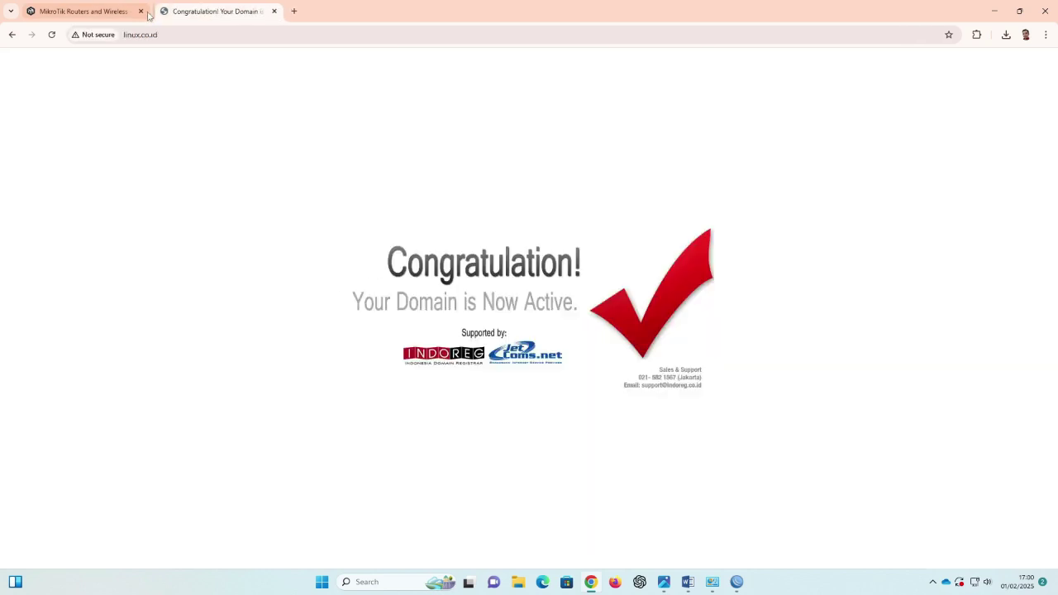
pyautogui.click(140, 11)
pyautogui.click(161, 14)
pyautogui.click(141, 11)
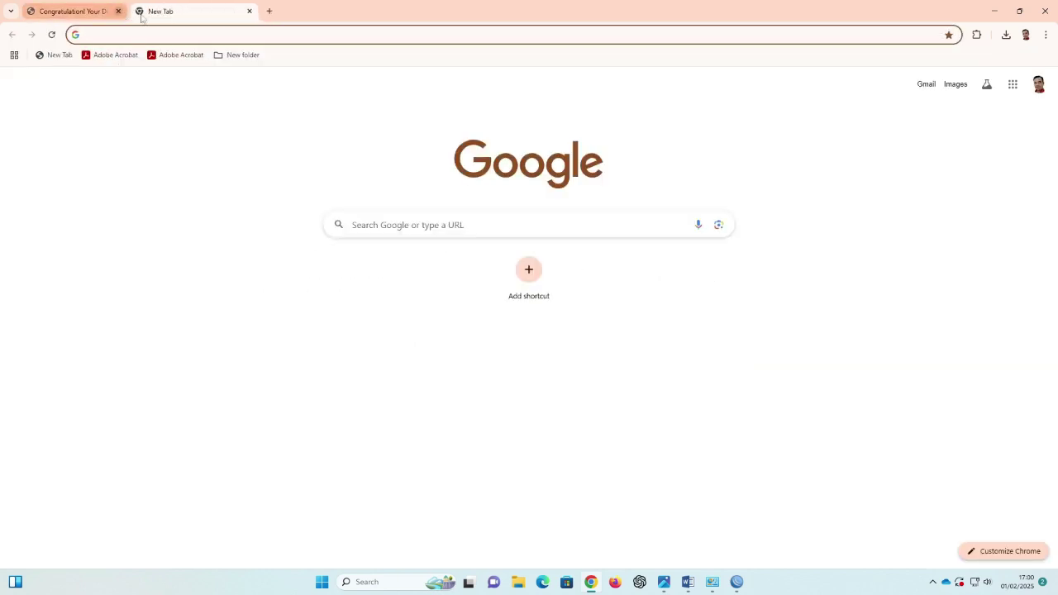
pyautogui.click(146, 35)
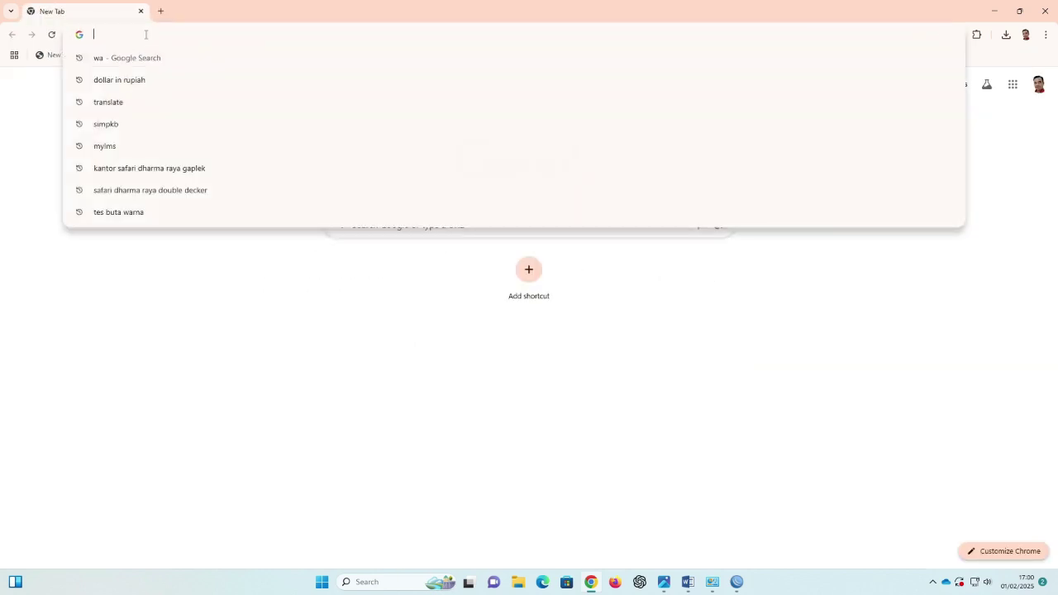
pyautogui.write('www.')
pyautogui.press('Right')
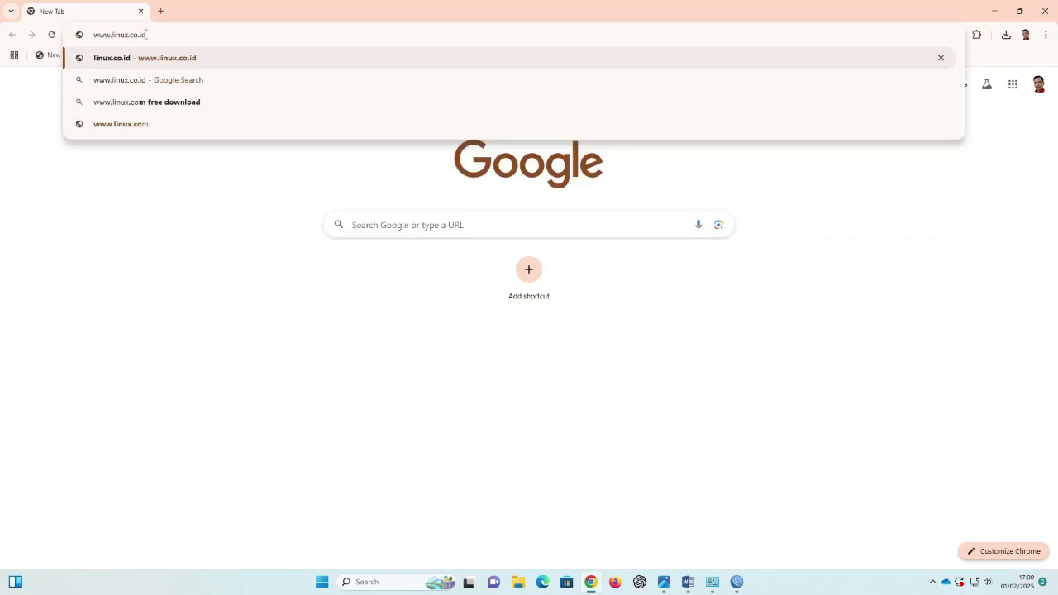
pyautogui.press('Return')
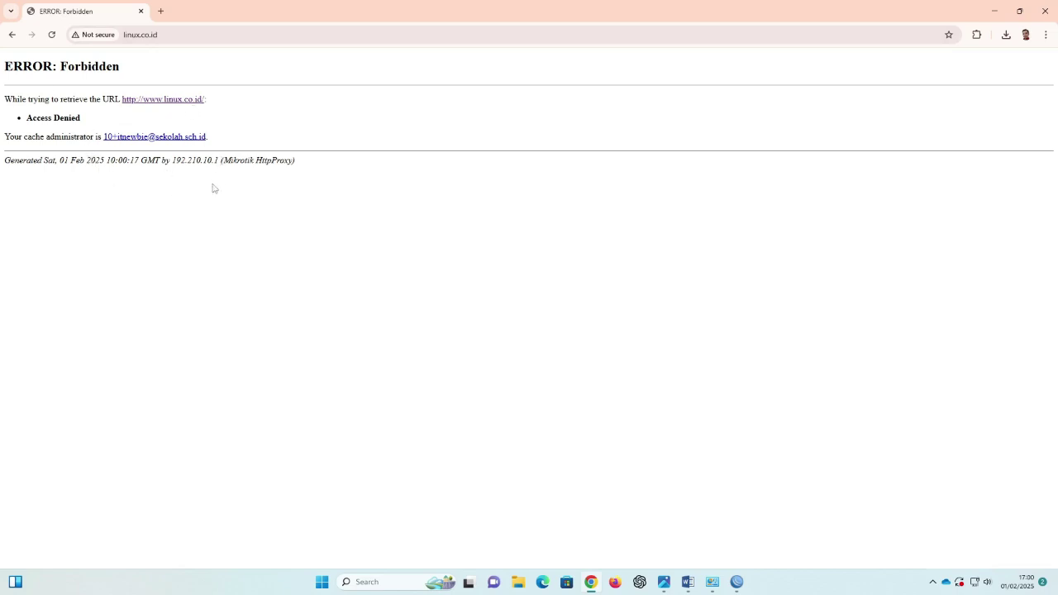
# Step: Confirm detik.com loads in a new tab, then mark 'Mikrotik HttpProxy' on the blocked page's footer
pyautogui.click(161, 10)
pyautogui.write('det')
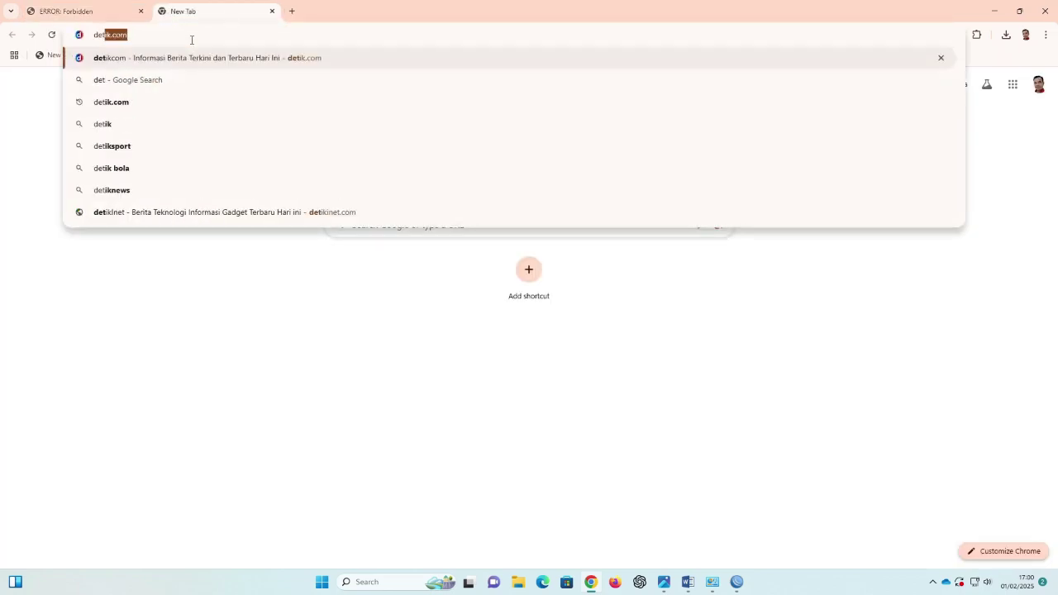
pyautogui.press('Return')
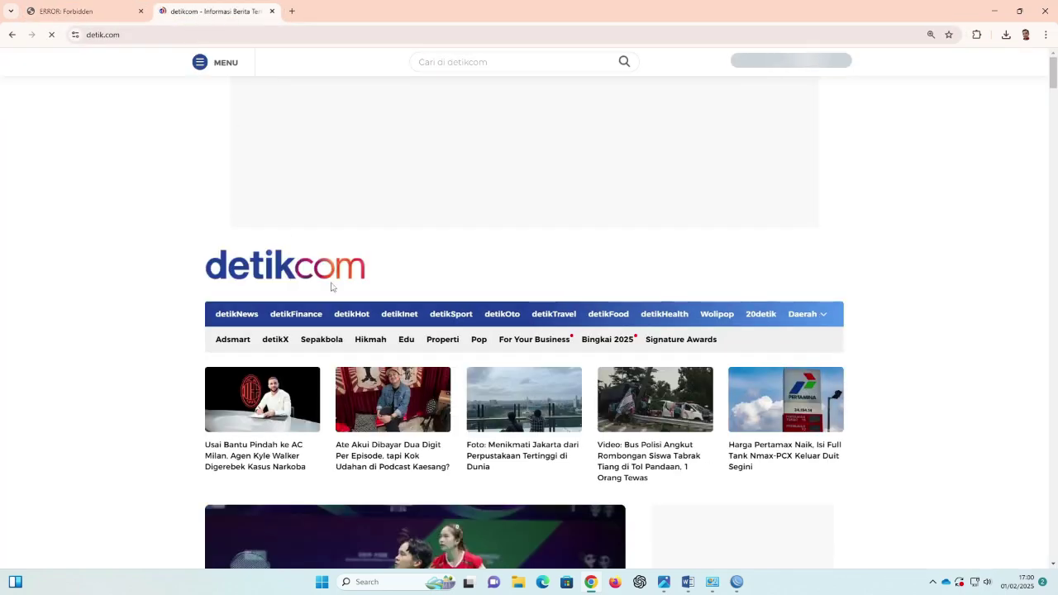
pyautogui.click(73, 11)
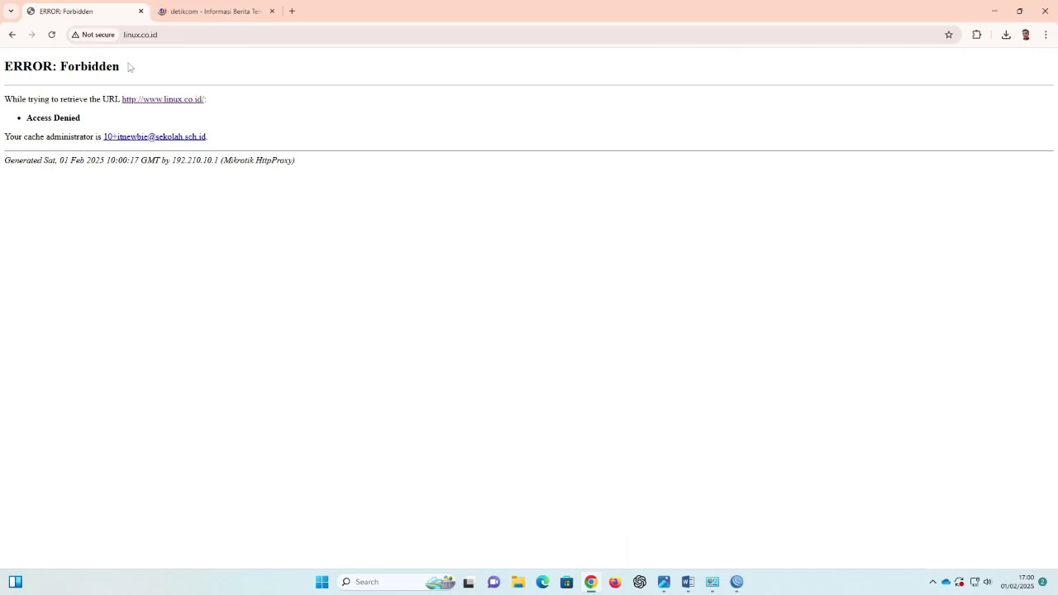
pyautogui.moveTo(223, 161); pyautogui.dragTo(292, 160)
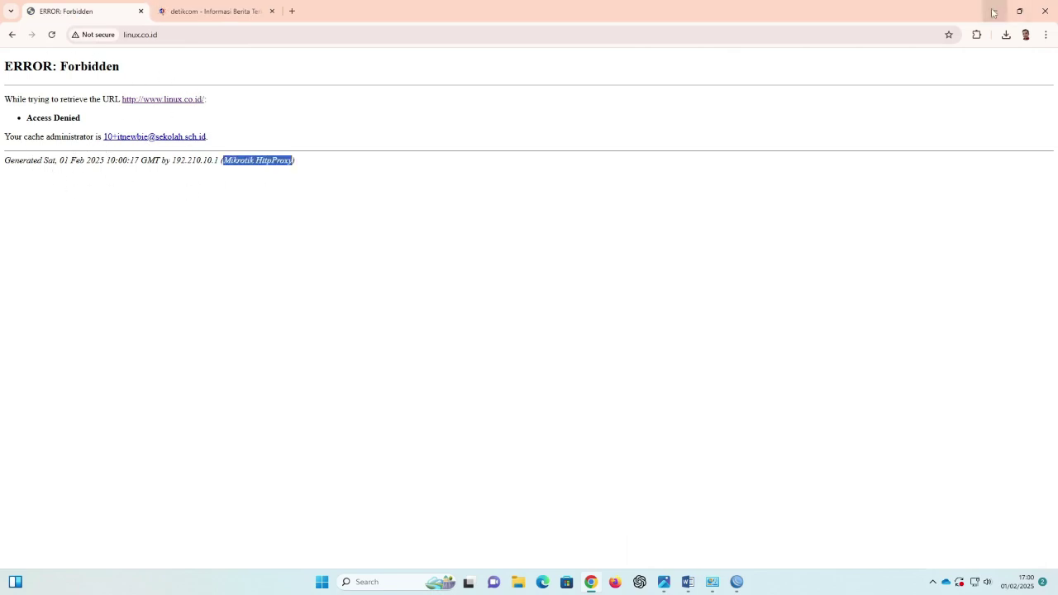
pyautogui.click(993, 11)
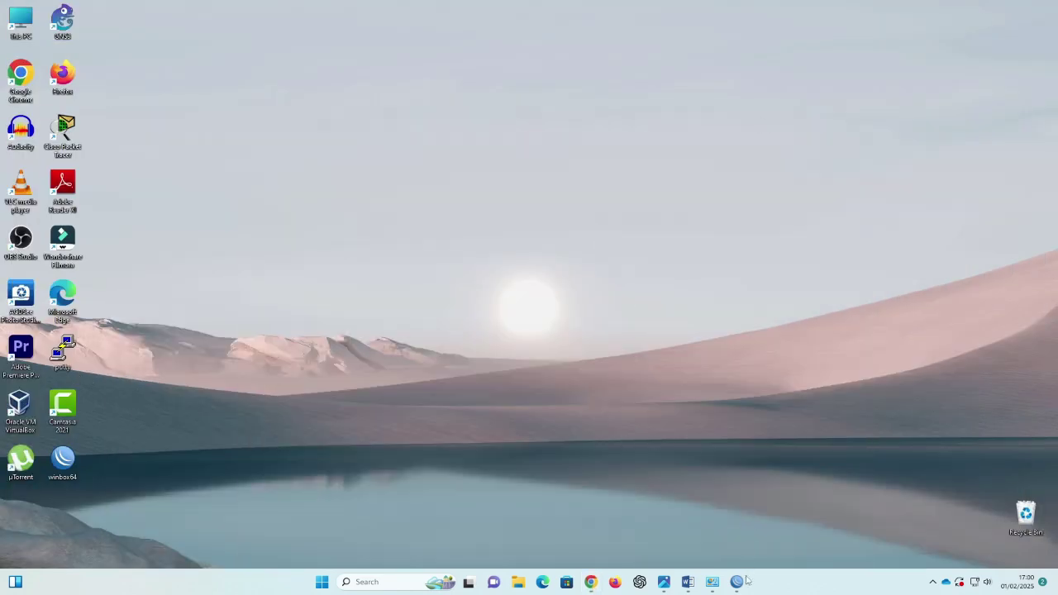
# Step: Select the proxy-server requirements paragraph in the P2-SPK 2 task sheet
pyautogui.click(688, 581)
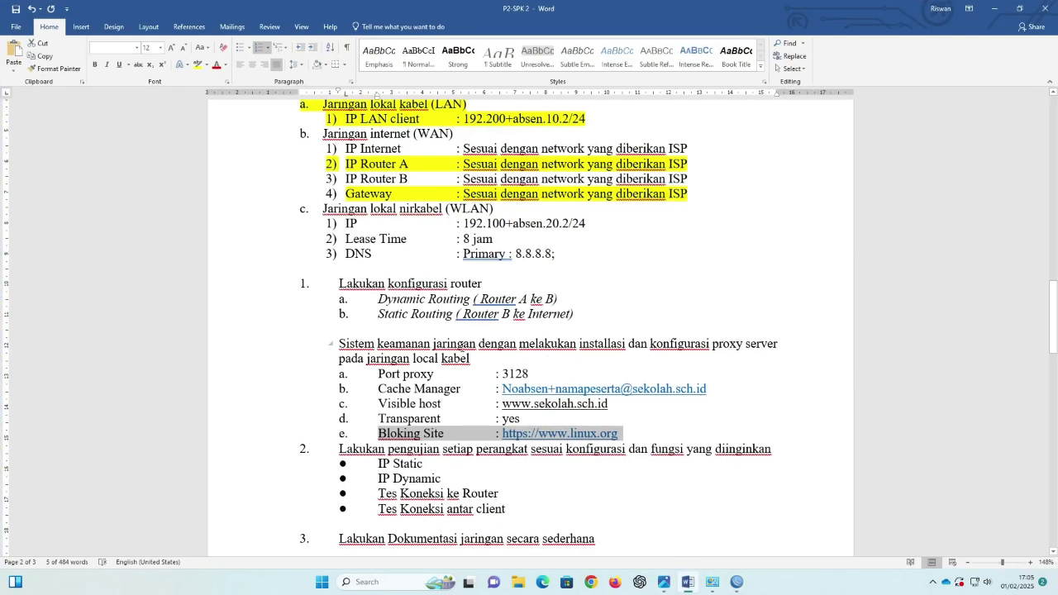
pyautogui.moveTo(342, 342); pyautogui.dragTo(648, 432)
pyautogui.click(585, 388)
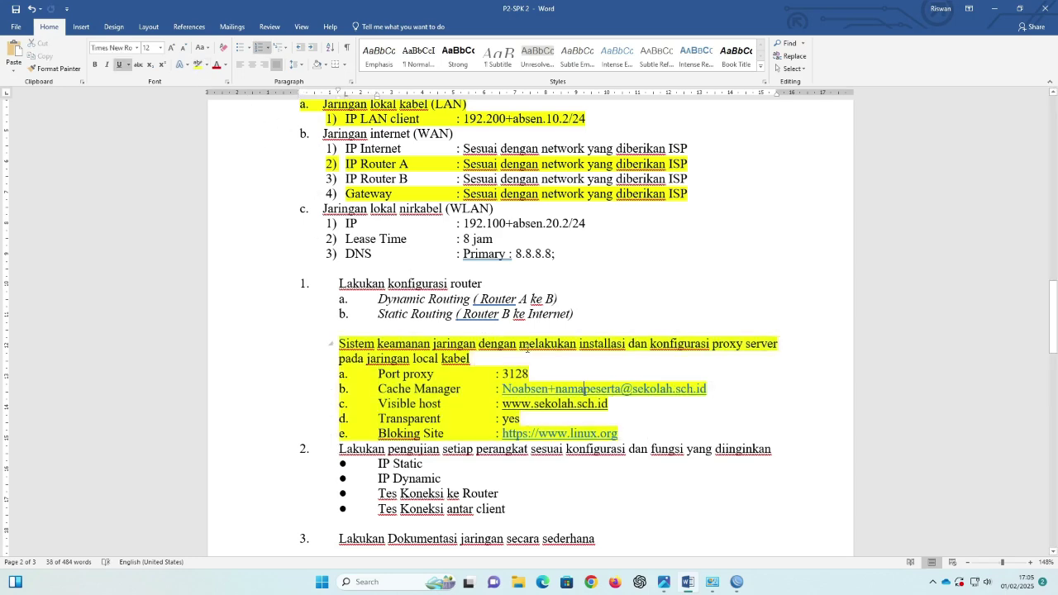
# Step: Review the IP Router B item and select the WLAN requirements block
pyautogui.click(620, 283)
pyautogui.scroll(2, 579, 273)
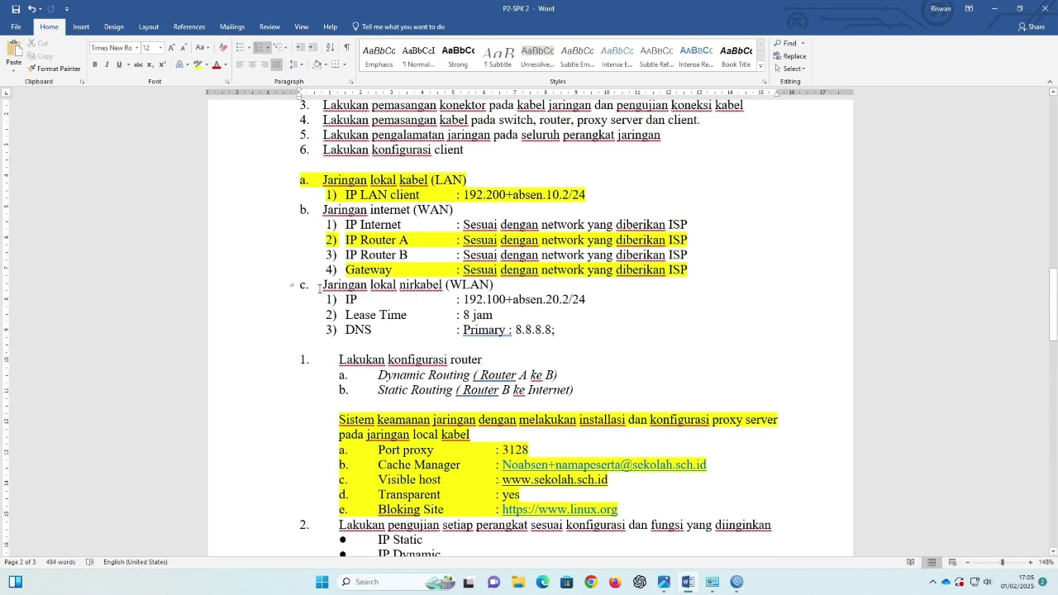
pyautogui.click(409, 259)
pyautogui.moveTo(323, 286); pyautogui.dragTo(563, 331)
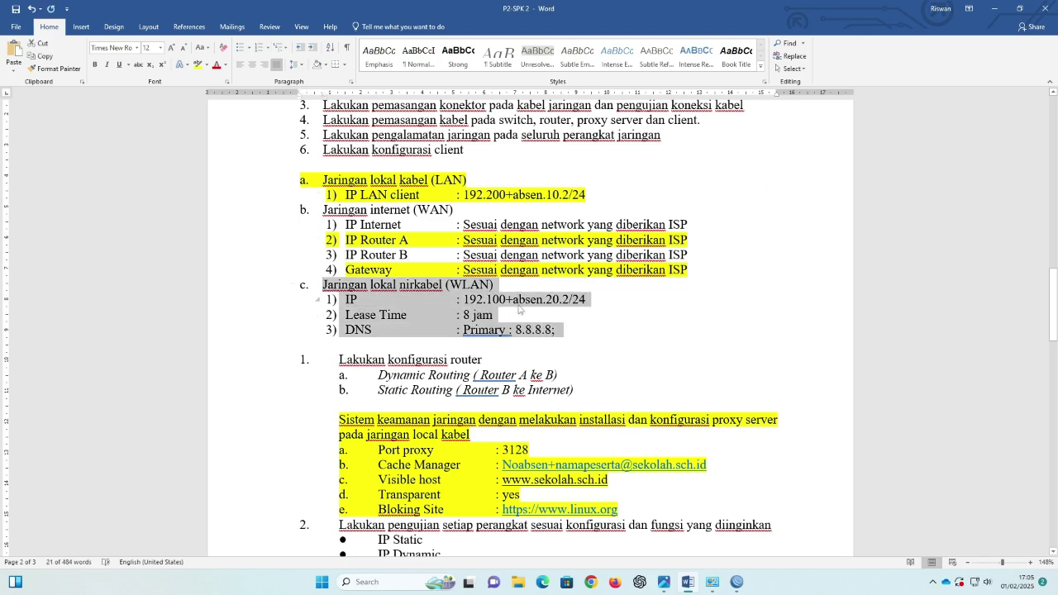
pyautogui.click(995, 10)
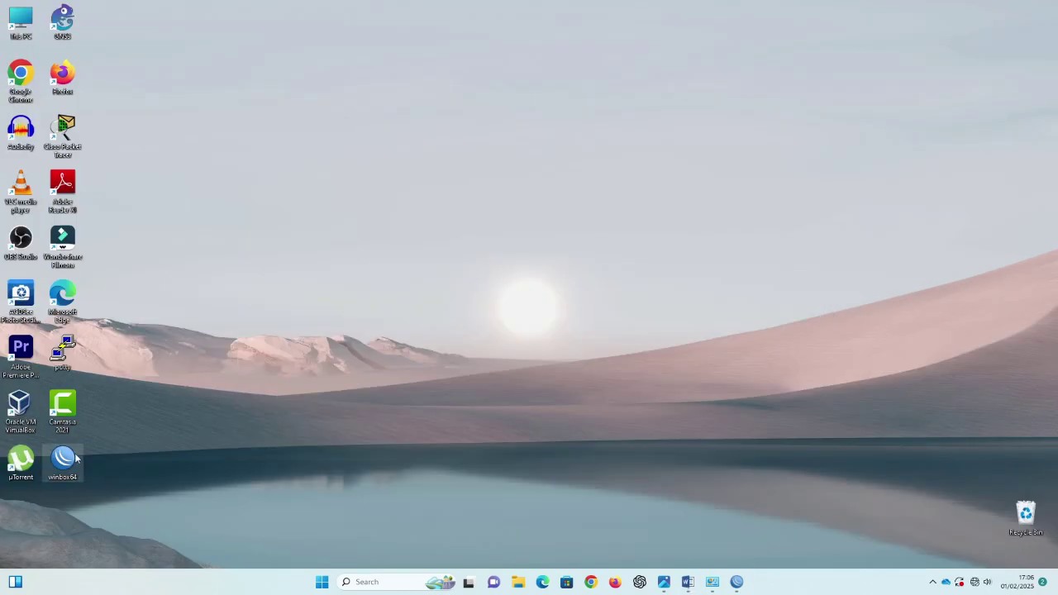
# Step: Launch WinBox and log in to Router-B from the Neighbors list
pyautogui.doubleClick(71, 459)
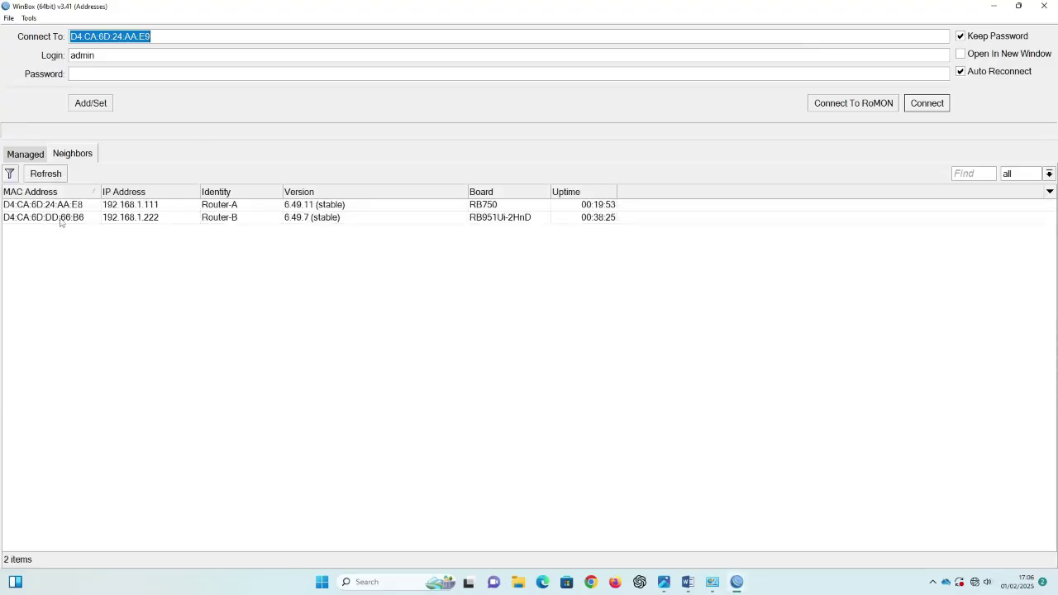
pyautogui.click(66, 220)
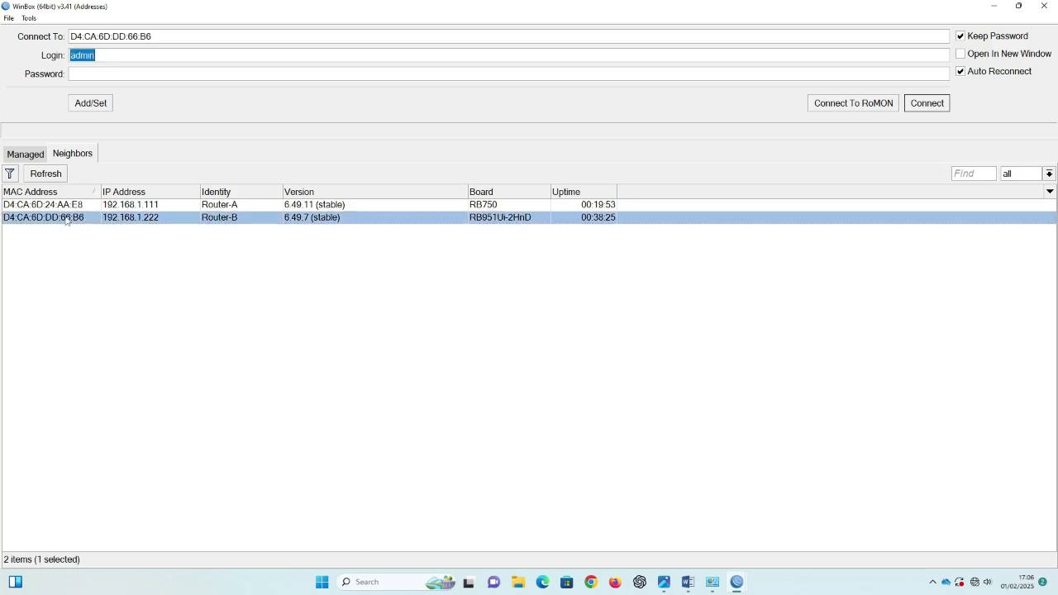
pyautogui.click(118, 60)
pyautogui.click(943, 107)
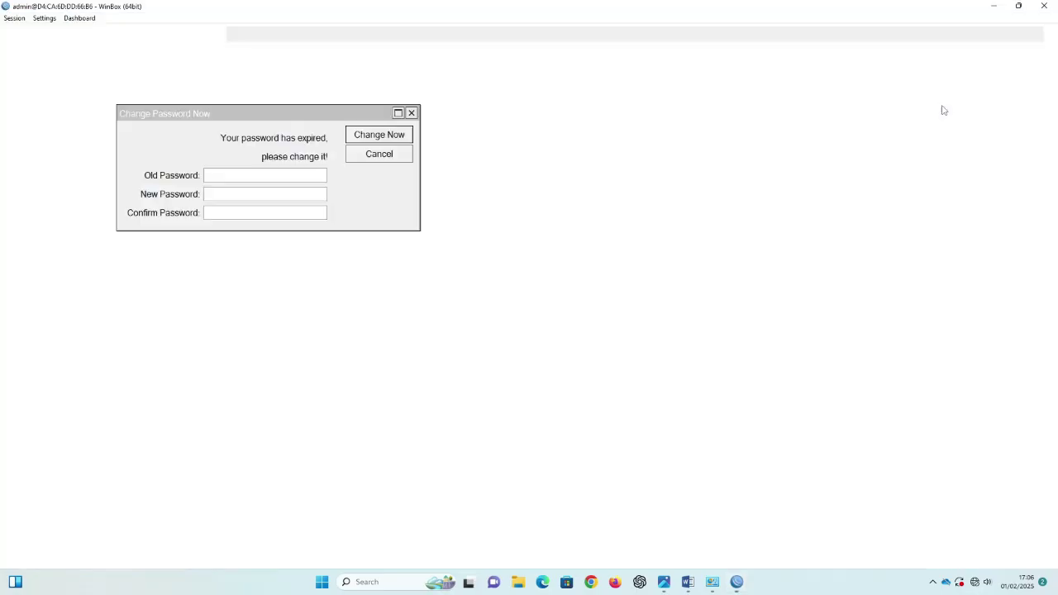
pyautogui.click(548, 137)
# Step: Reset Router-B's configuration with No Default Configuration and Do Not Backup enabled
pyautogui.click(87, 299)
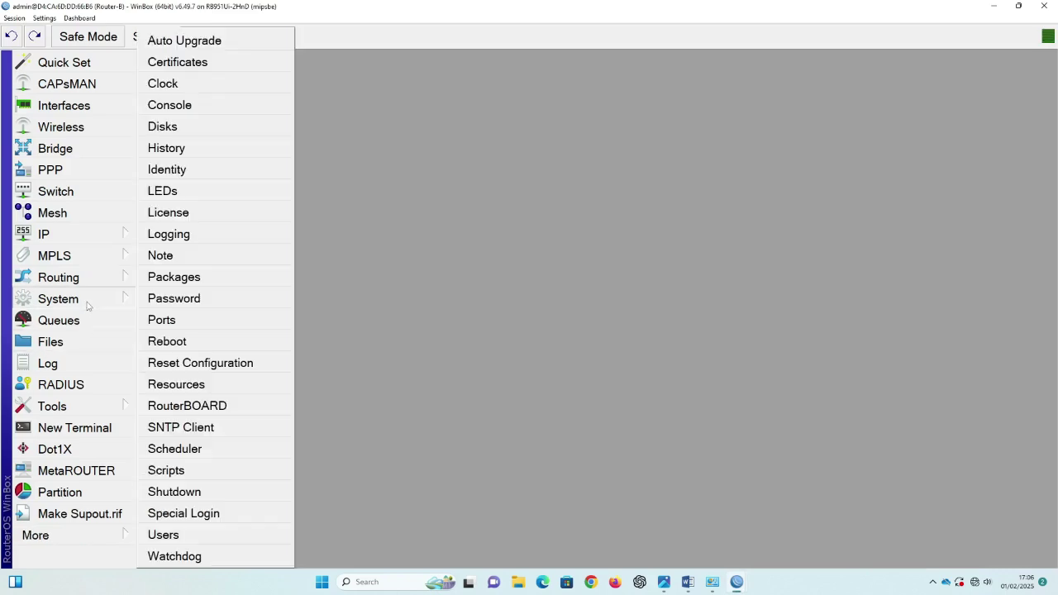
pyautogui.click(202, 364)
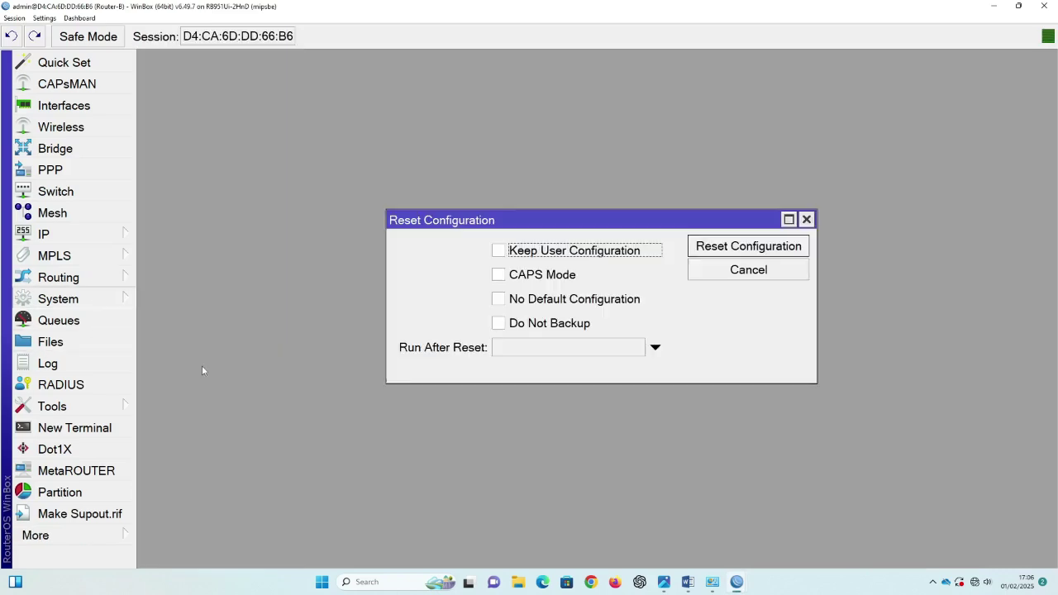
pyautogui.click(550, 305)
pyautogui.click(546, 323)
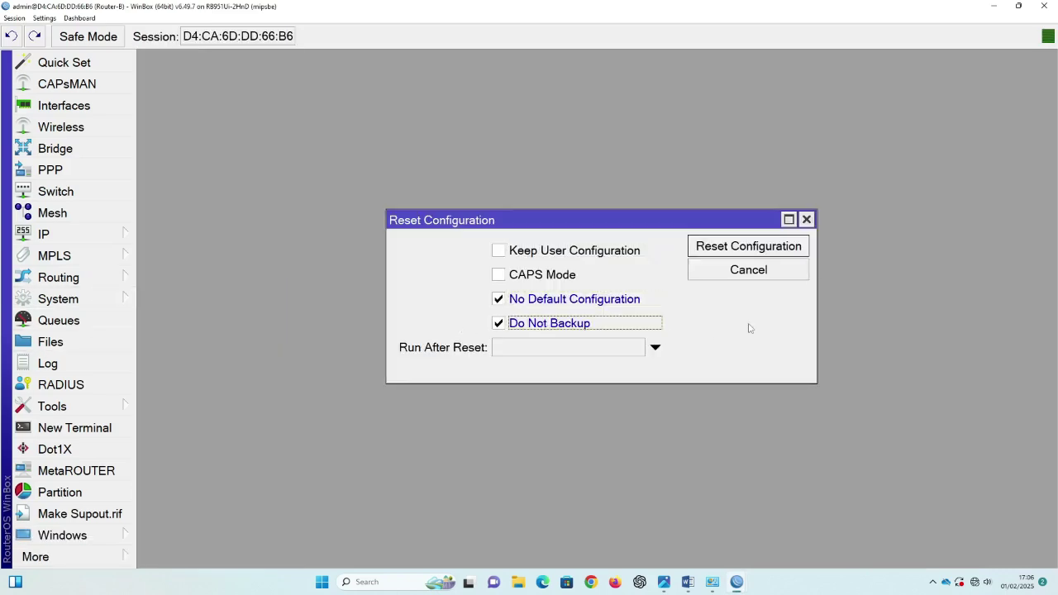
pyautogui.click(740, 247)
pyautogui.click(643, 307)
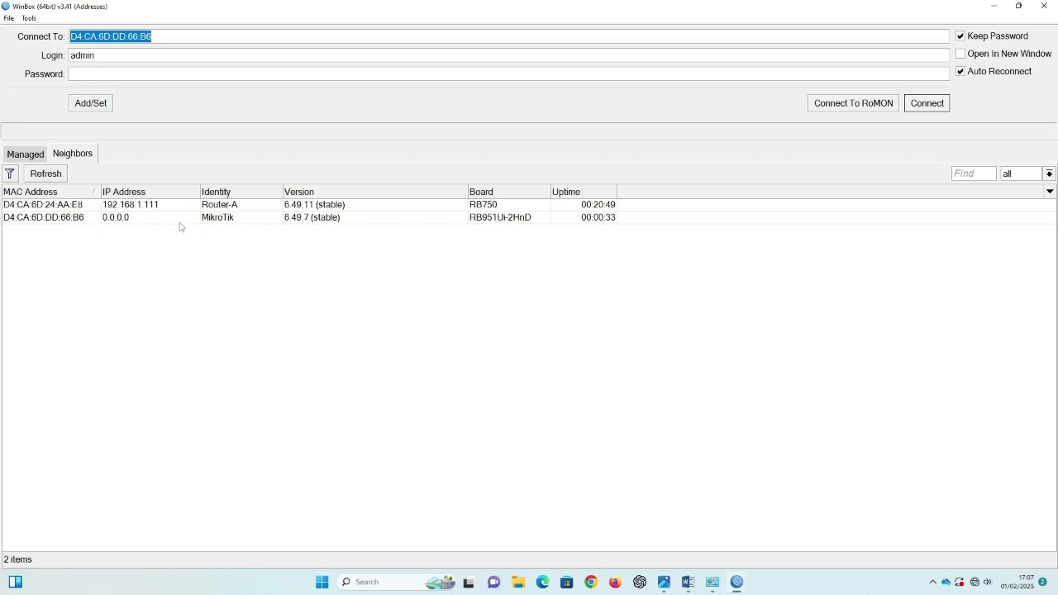
# Step: Connect to the freshly reset MikroTik router from the neighbor list
pyautogui.click(47, 218)
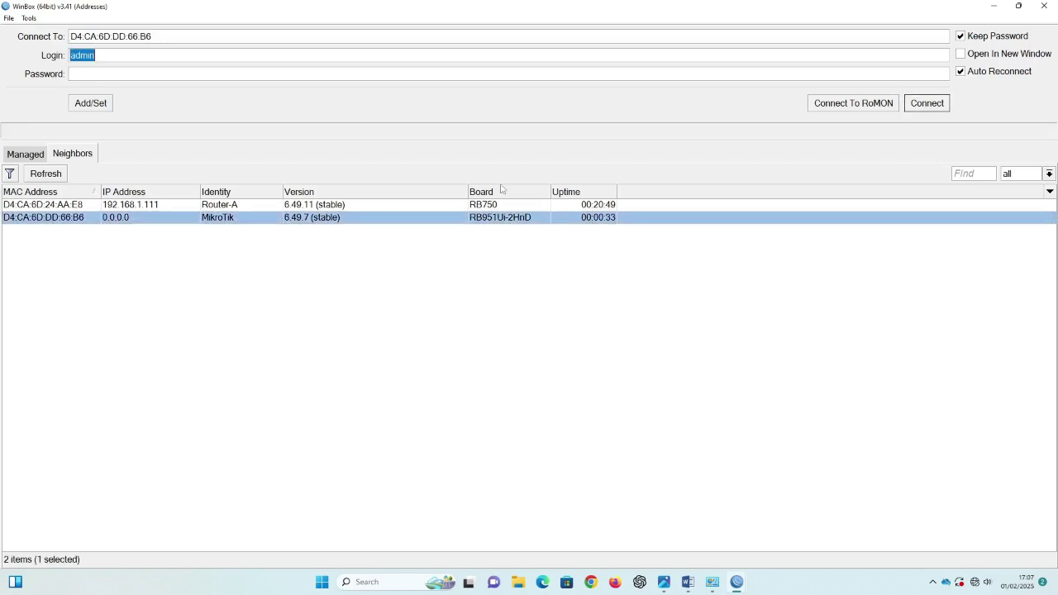
pyautogui.click(927, 103)
pyautogui.click(548, 139)
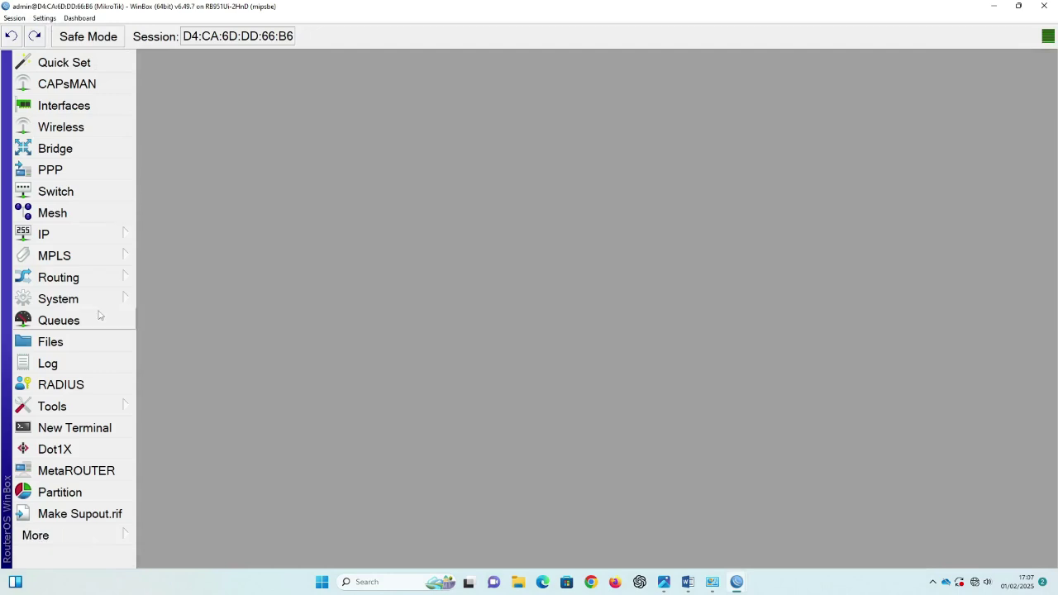
# Step: Change the router identity from MikroTik to Router-B and bring up its interface list
pyautogui.click(82, 299)
pyautogui.click(167, 172)
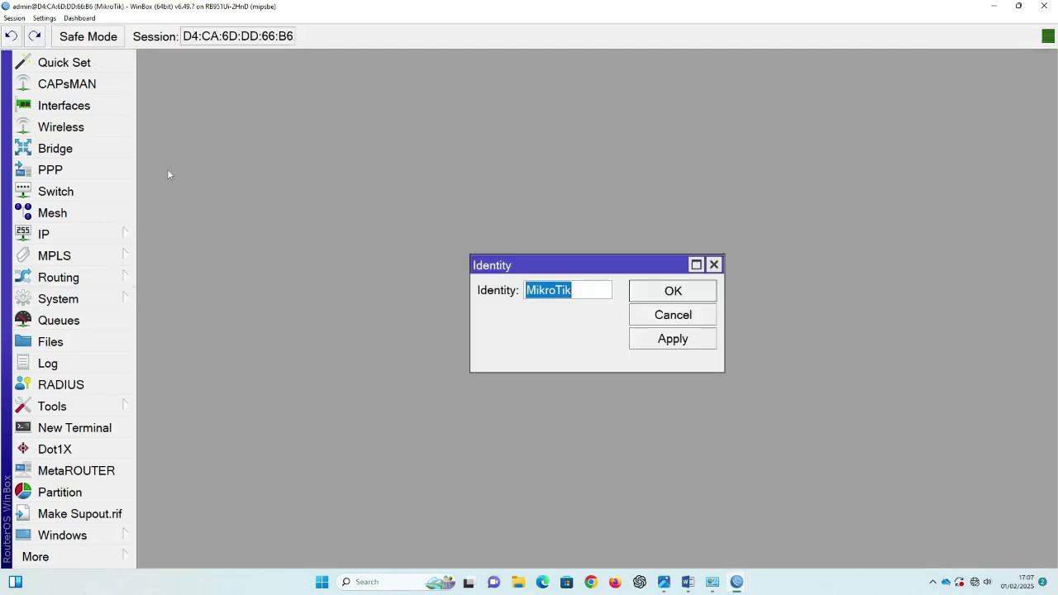
pyautogui.moveTo(577, 296); pyautogui.dragTo(488, 285)
pyautogui.write('Router-B')
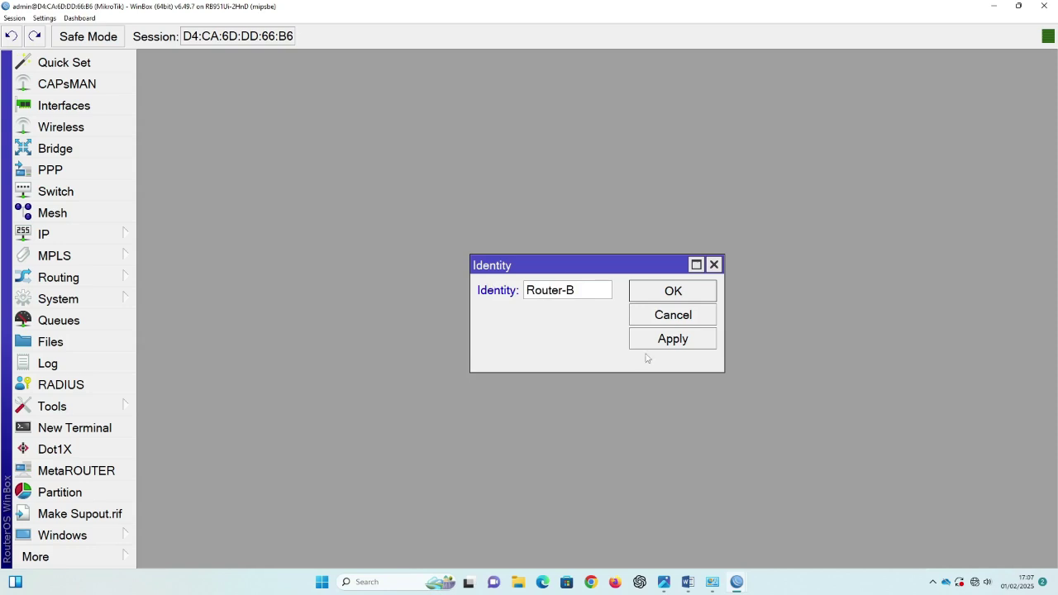
pyautogui.click(660, 345)
pyautogui.click(683, 291)
pyautogui.click(93, 107)
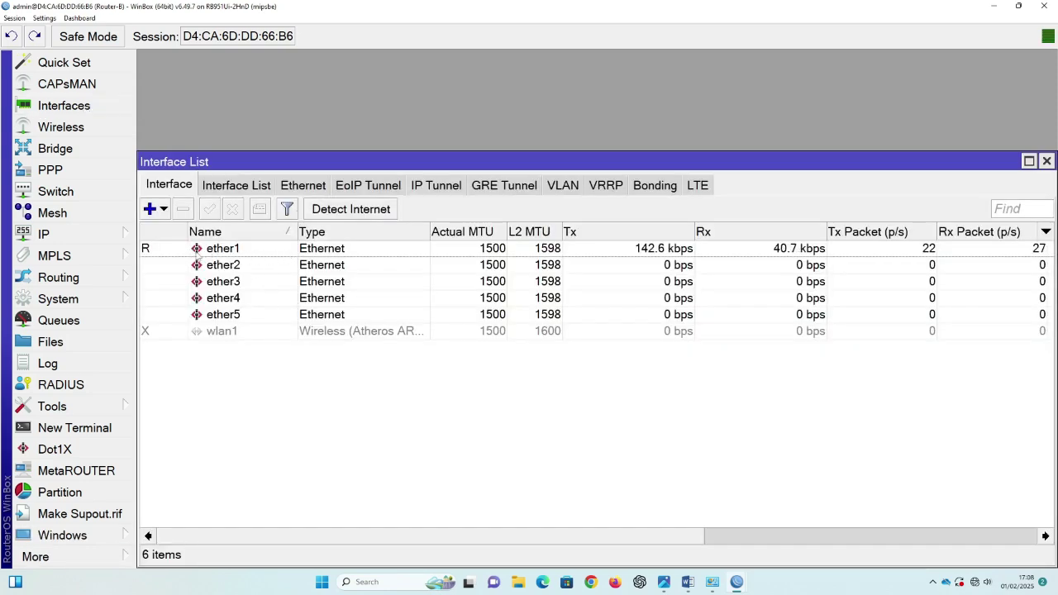
# Step: Rename the ether1 interface to ether1-WAN
pyautogui.doubleClick(241, 250)
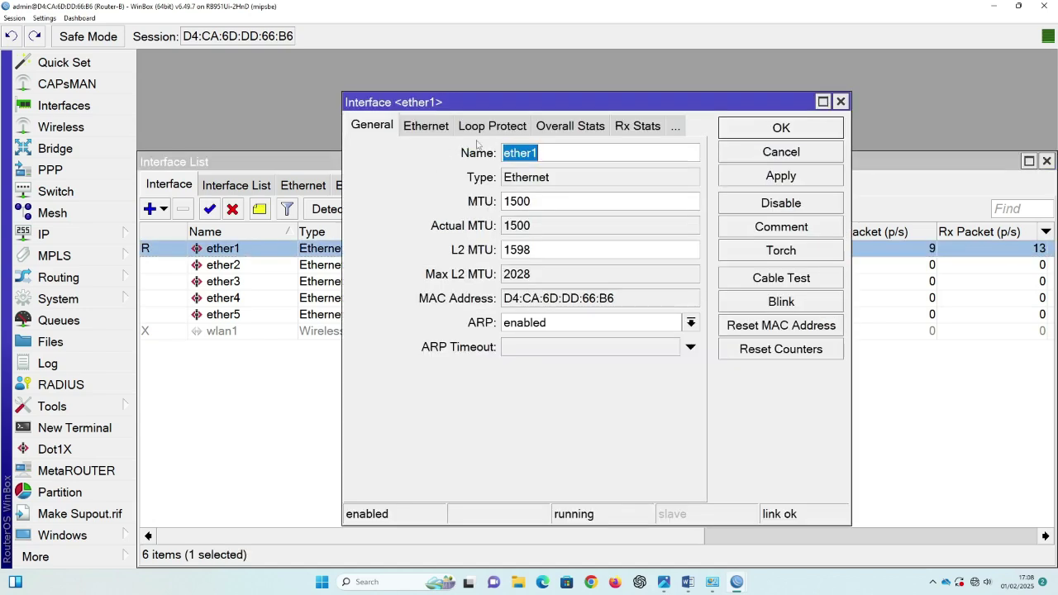
pyautogui.click(559, 153)
pyautogui.write('-')
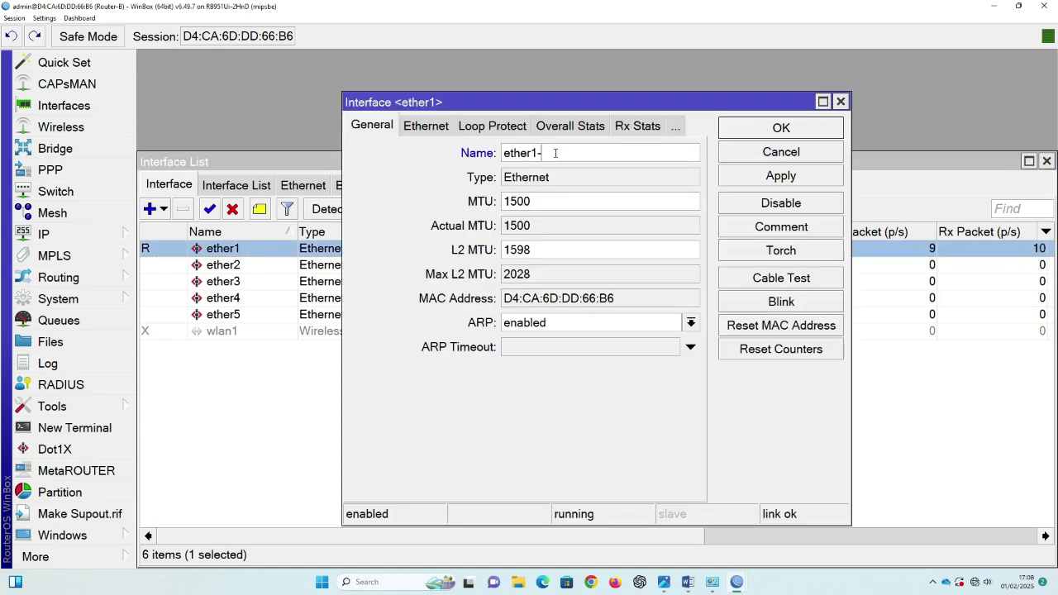
pyautogui.write('WAN')
pyautogui.click(775, 177)
pyautogui.press('Return')
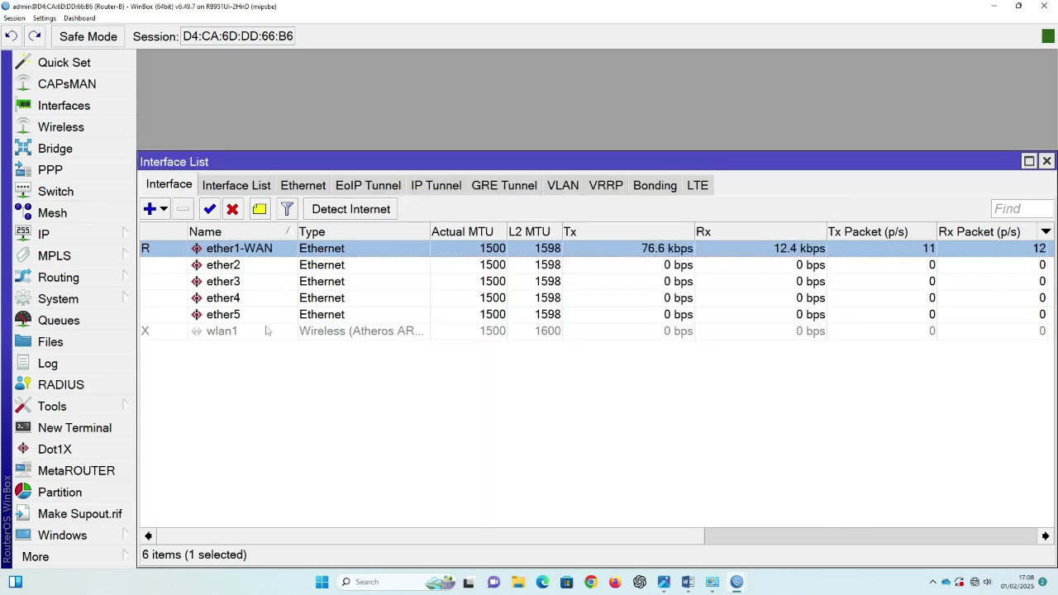
# Step: Enable the disabled wlan1 wireless interface
pyautogui.click(233, 334)
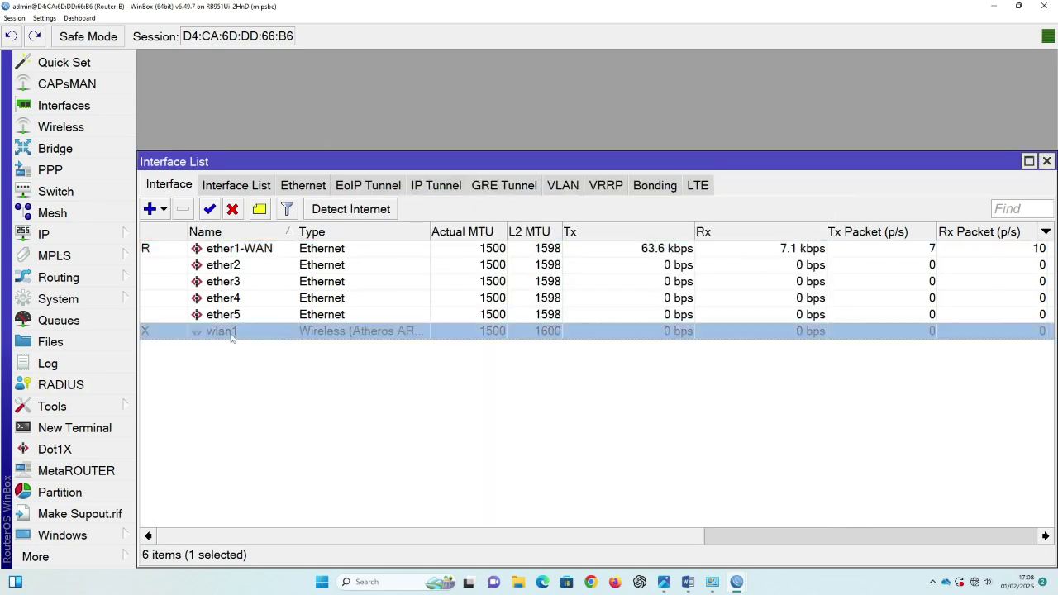
pyautogui.click(211, 210)
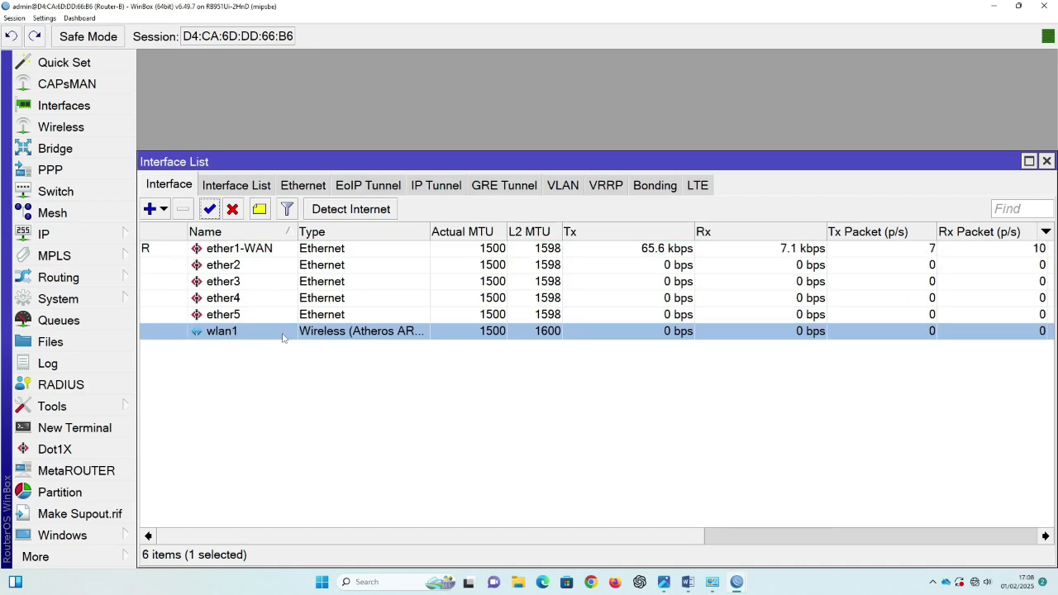
pyautogui.click(1047, 161)
pyautogui.click(113, 236)
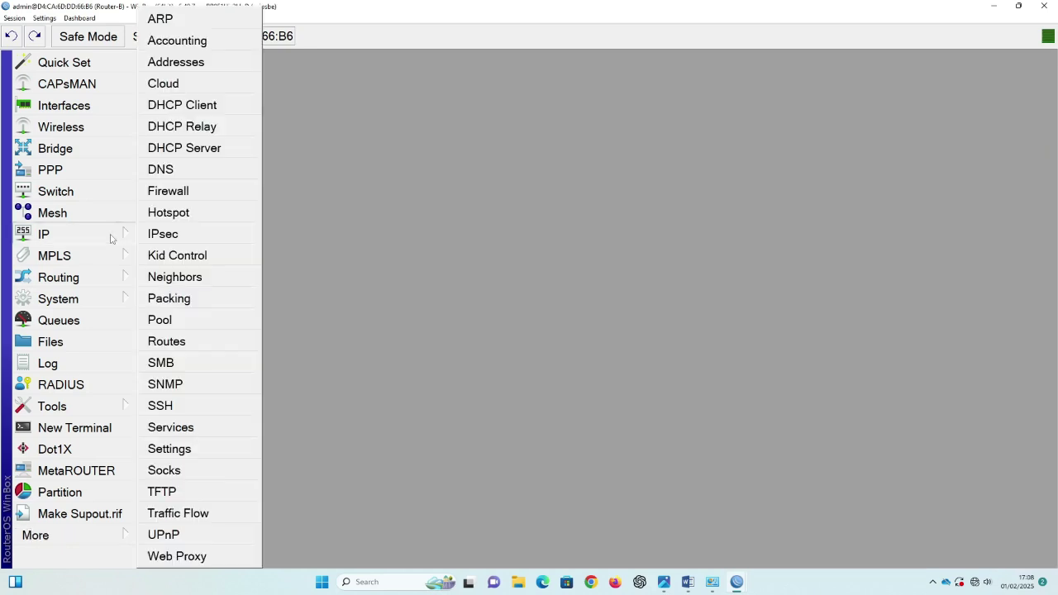
# Step: View Router-B's empty IP address list, then display the network diagram PNG for reference
pyautogui.click(195, 64)
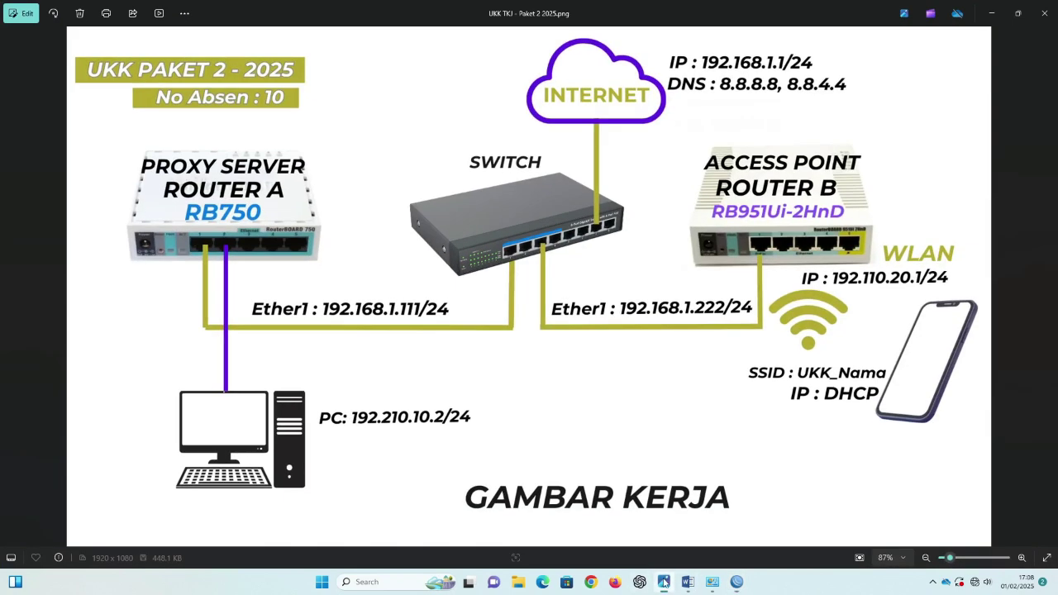
pyautogui.click(664, 583)
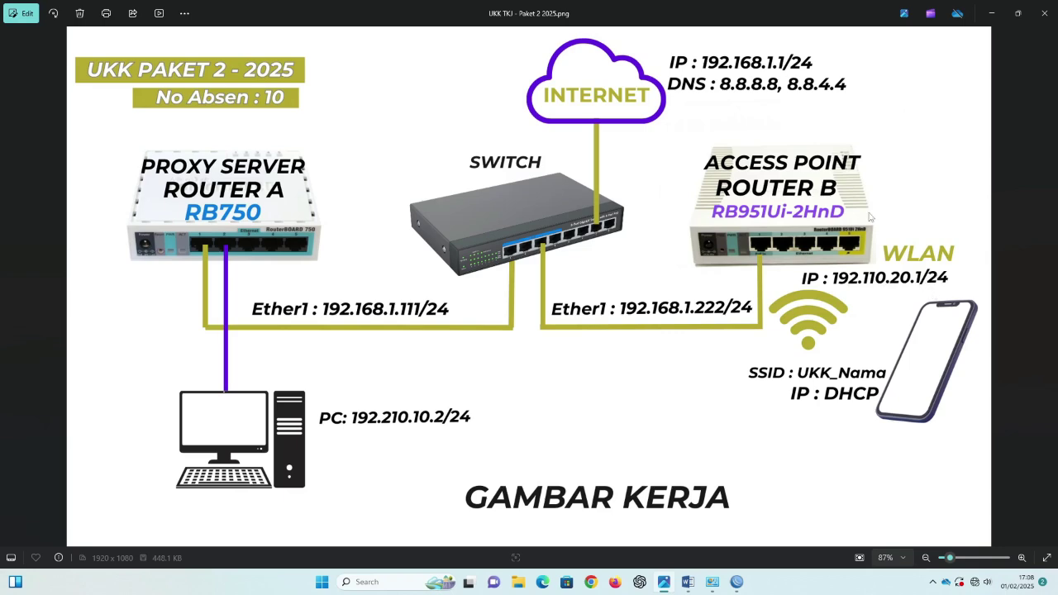
# Step: Add the address 192.168.1.222/24 on ether1-WAN
pyautogui.click(992, 15)
pyautogui.click(221, 83)
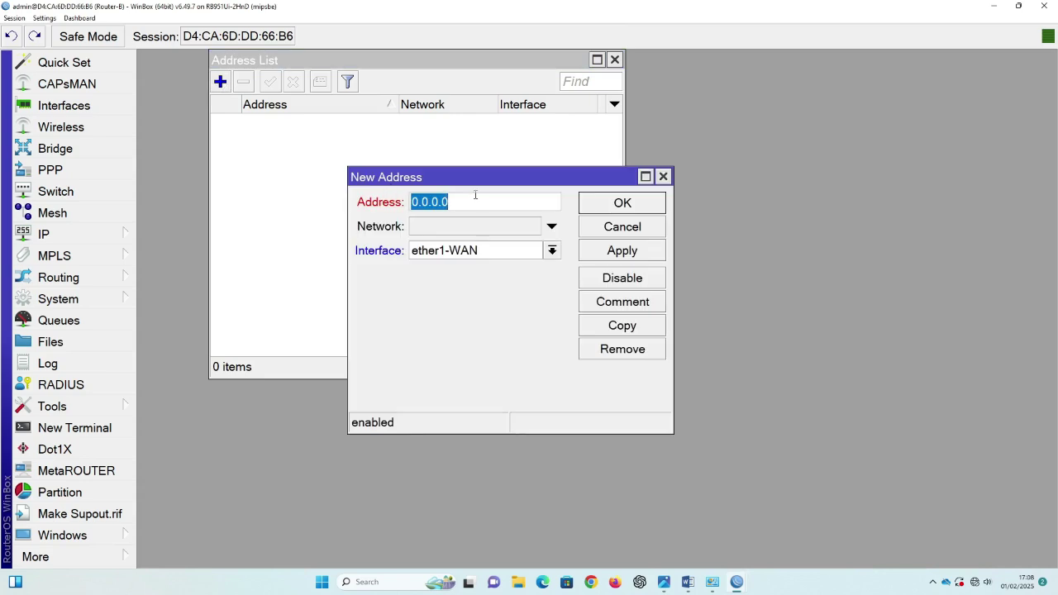
pyautogui.write('192.168')
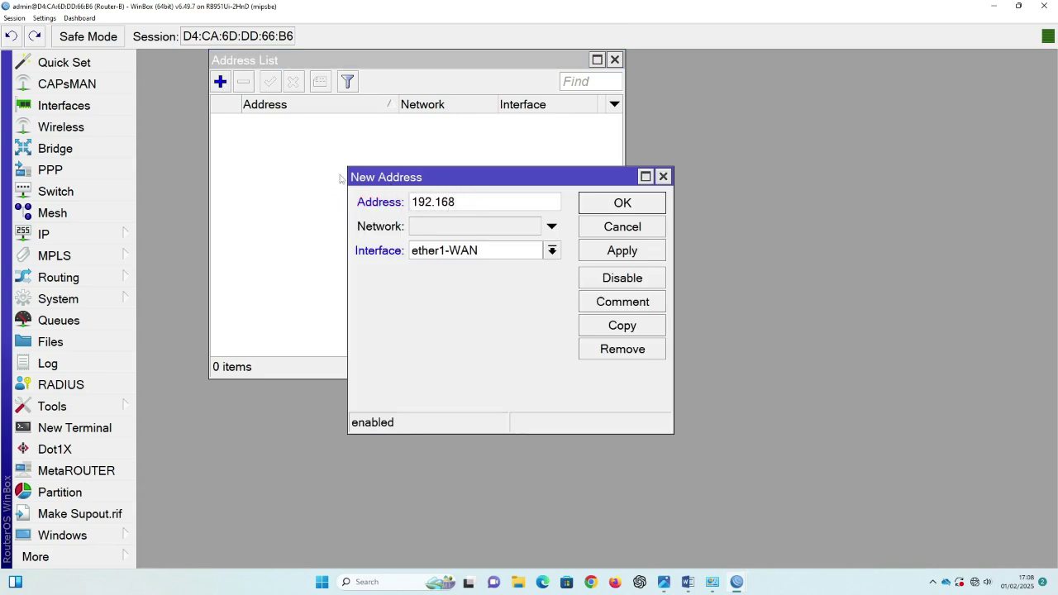
pyautogui.write('.1.222/24')
pyautogui.click(623, 250)
pyautogui.click(623, 203)
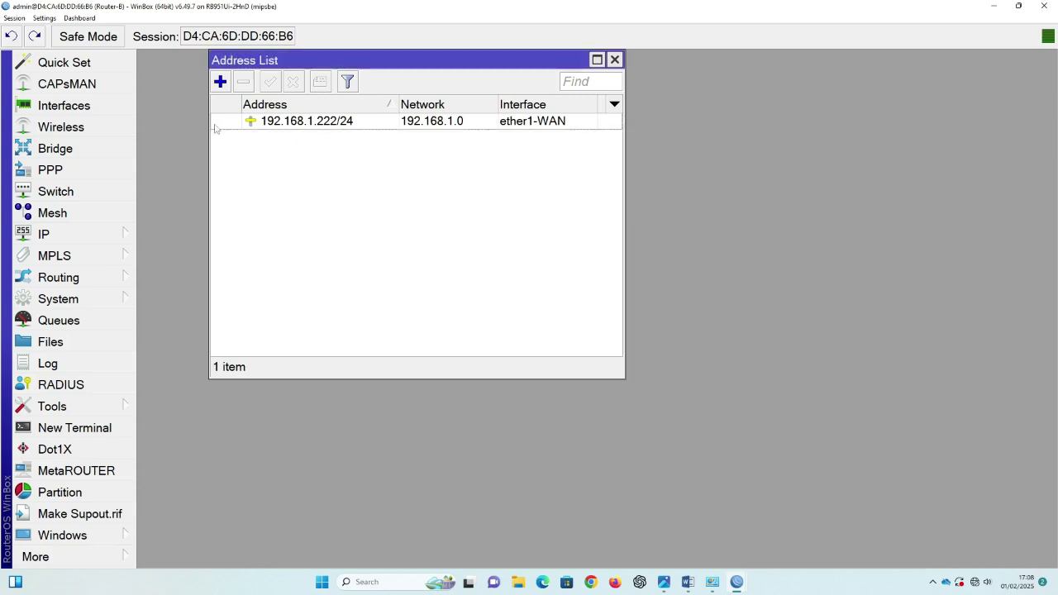
# Step: Add the address 192.110.20.1/24 on the wlan1 interface
pyautogui.click(220, 81)
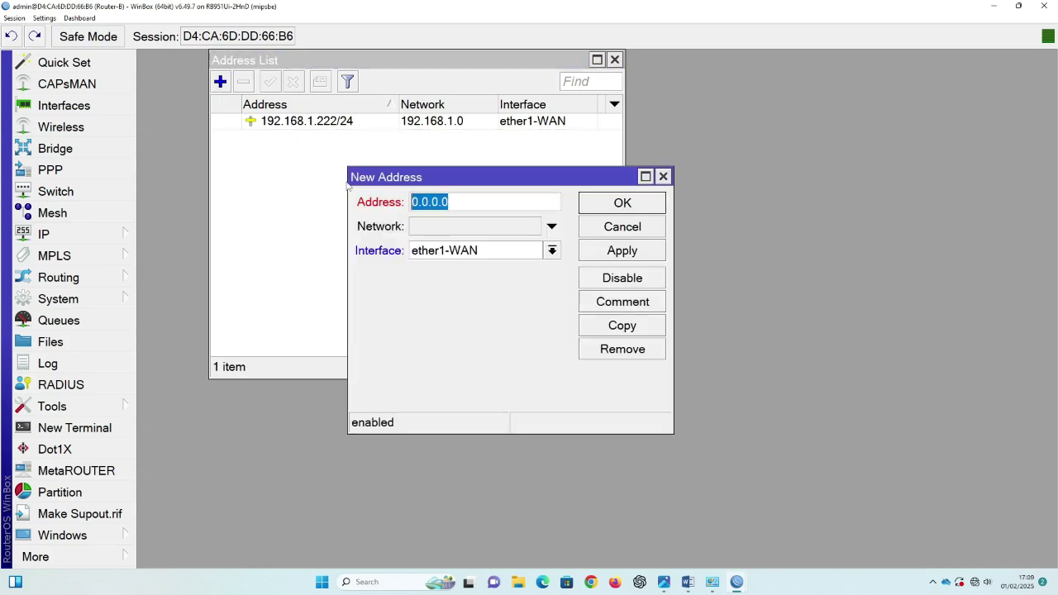
pyautogui.write('192.168')
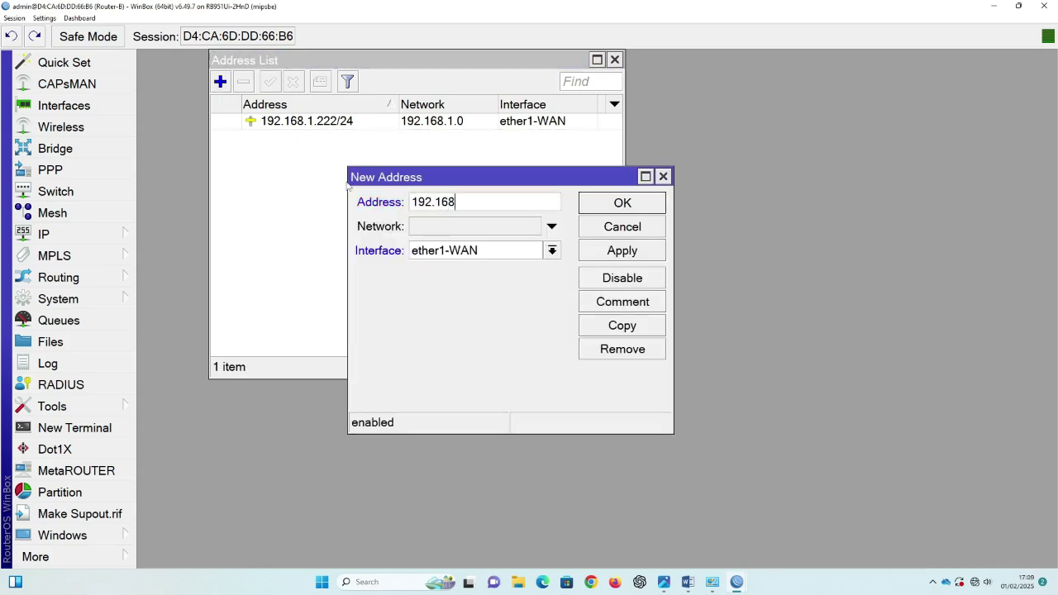
pyautogui.press('BackSpace')
pyautogui.press('BackSpace')
pyautogui.press('BackSpace')
pyautogui.write('110.20.1/24')
pyautogui.click(458, 252)
pyautogui.press('Escape')
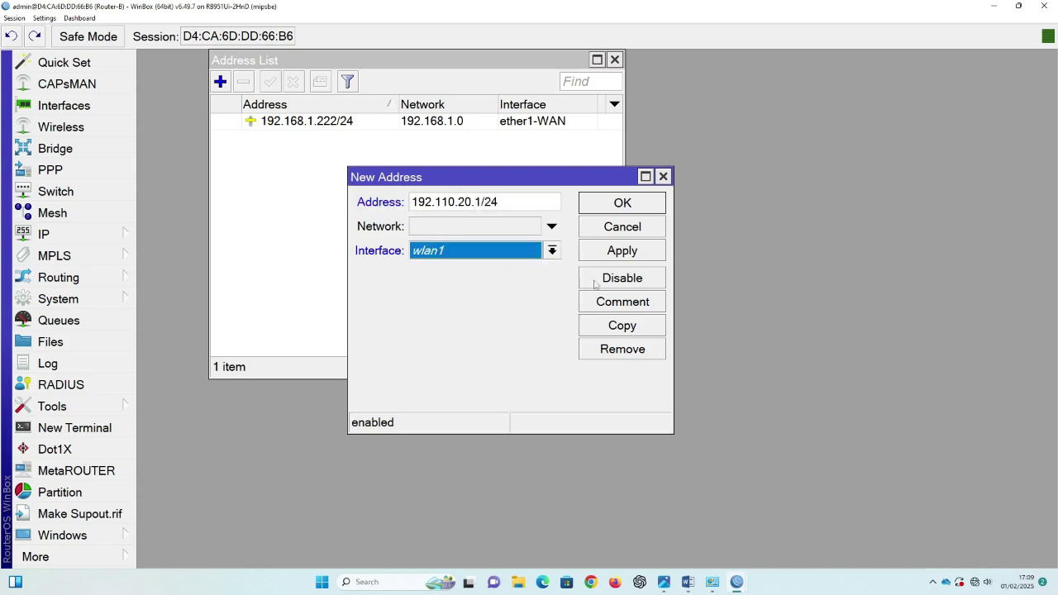
pyautogui.click(622, 253)
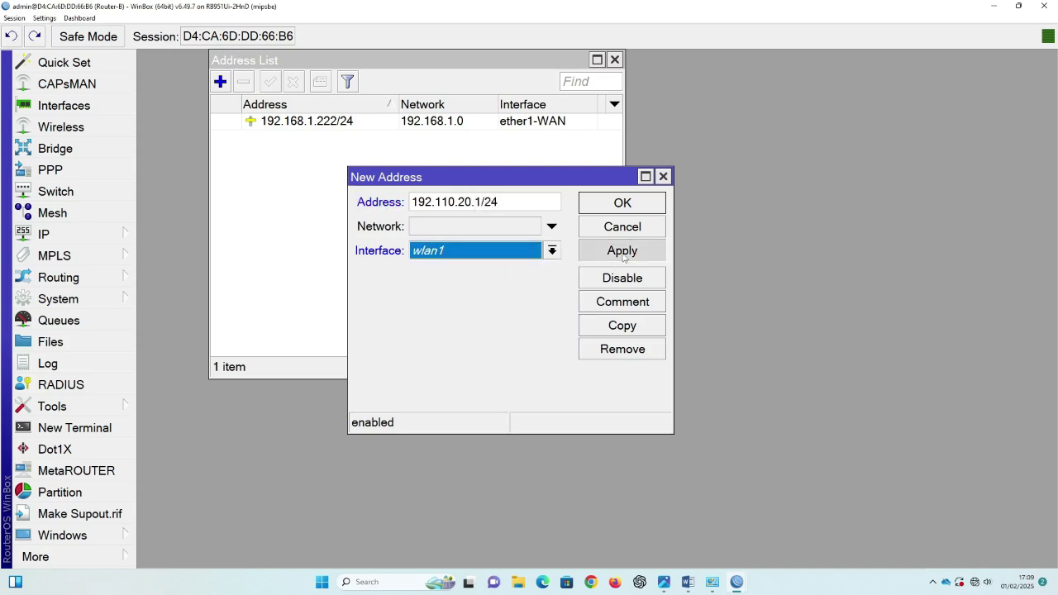
pyautogui.click(632, 205)
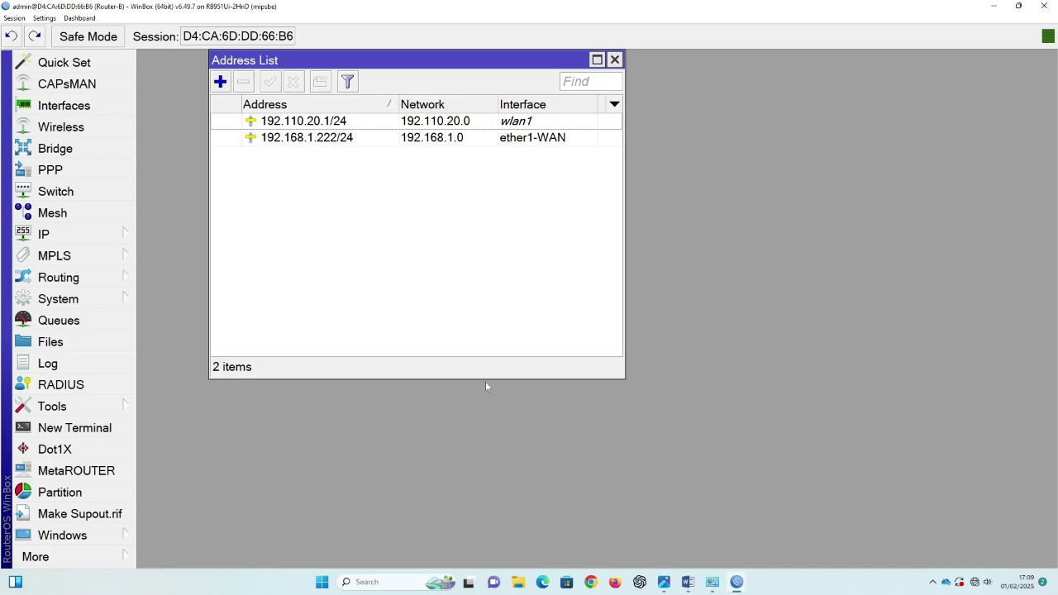
pyautogui.click(84, 235)
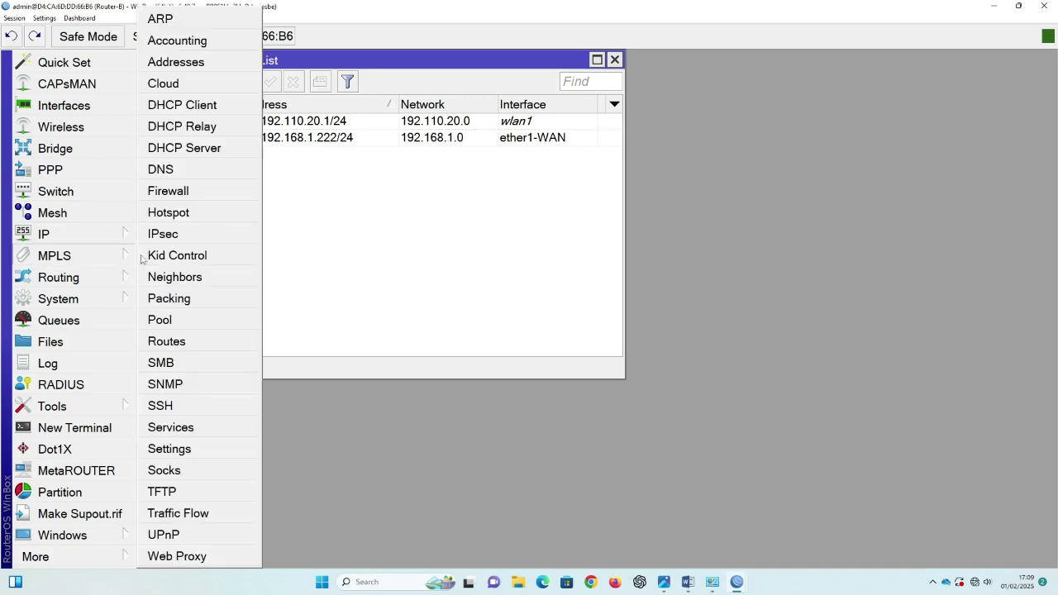
# Step: Add a default route with gateway 192.168.1.1
pyautogui.click(186, 340)
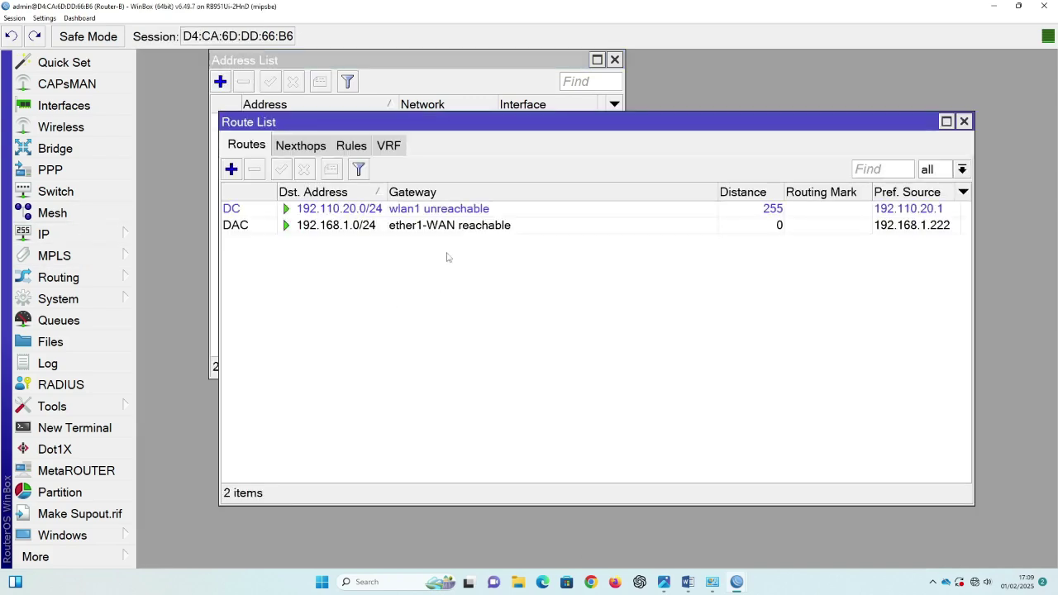
pyautogui.click(231, 169)
pyautogui.press('Tab')
pyautogui.write('19')
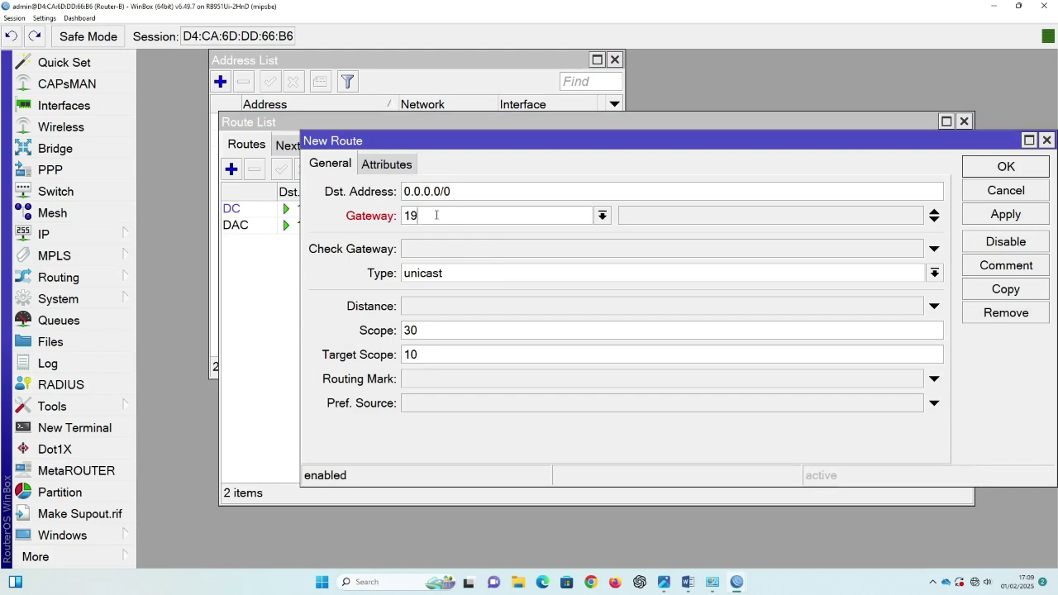
pyautogui.write('2.168')
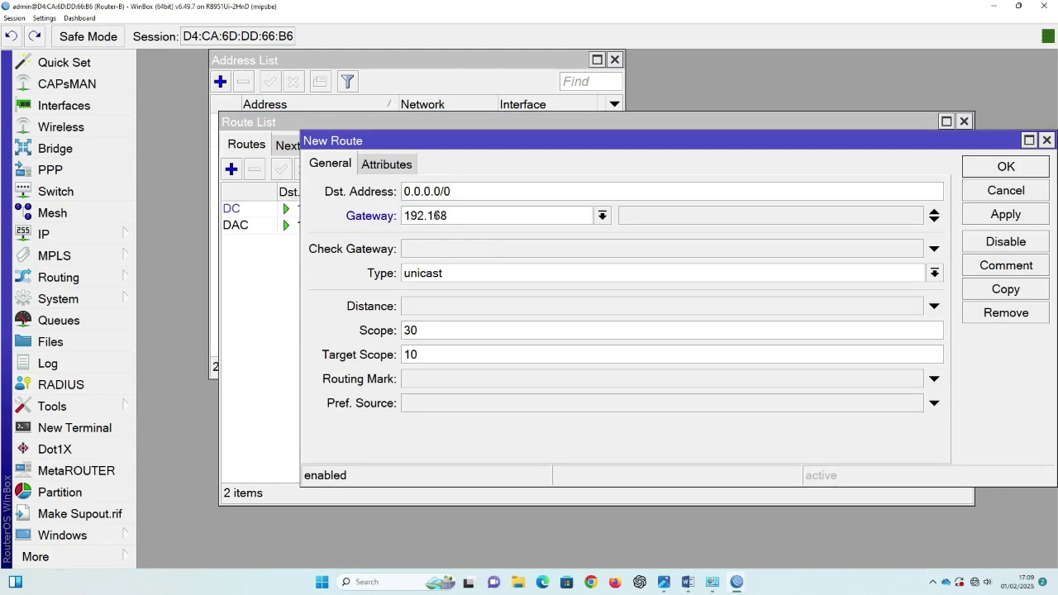
pyautogui.write('.1.1')
pyautogui.click(1031, 217)
pyautogui.click(1026, 170)
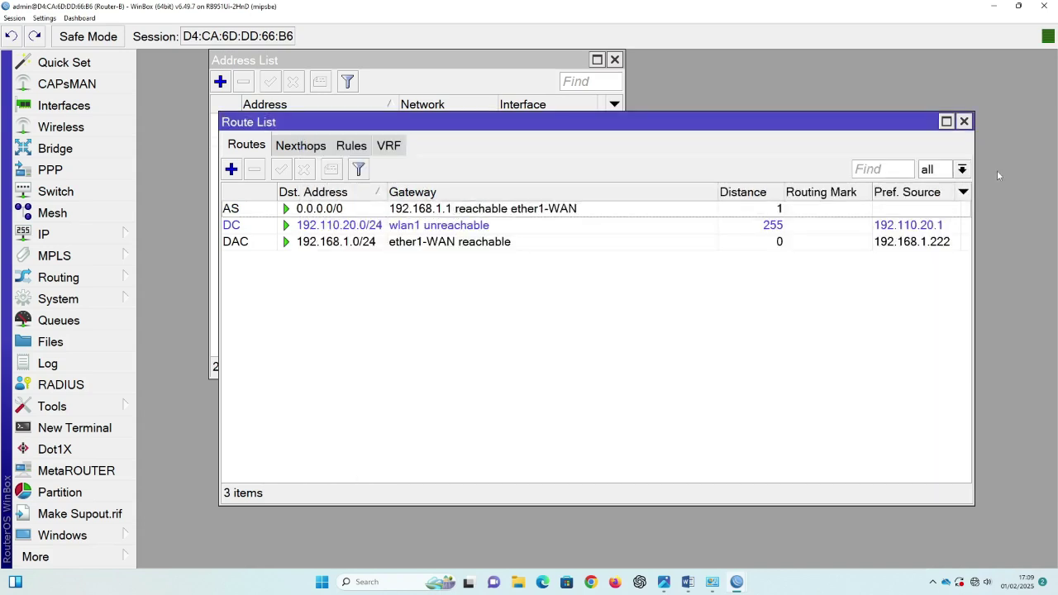
# Step: Set the router's DNS servers to 8.8.8.8 and 8.8.4.4
pyautogui.click(69, 237)
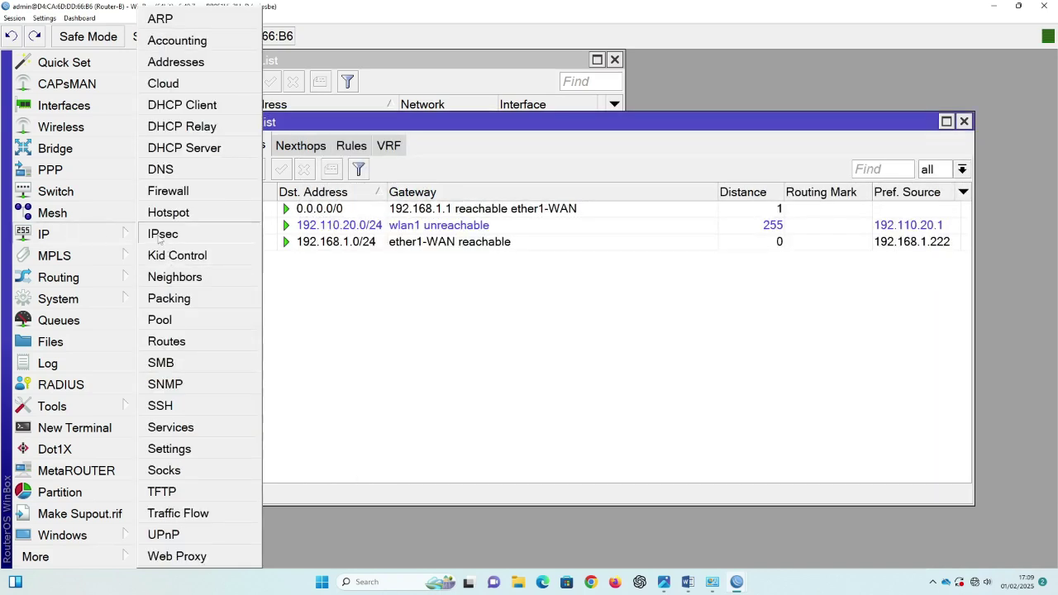
pyautogui.click(179, 176)
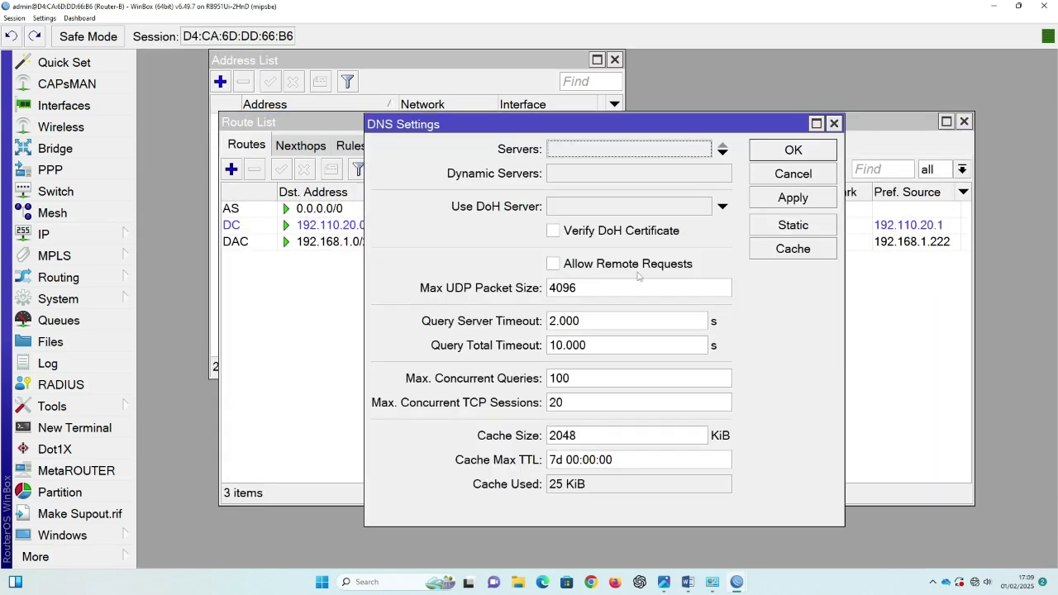
pyautogui.click(583, 149)
pyautogui.write('8')
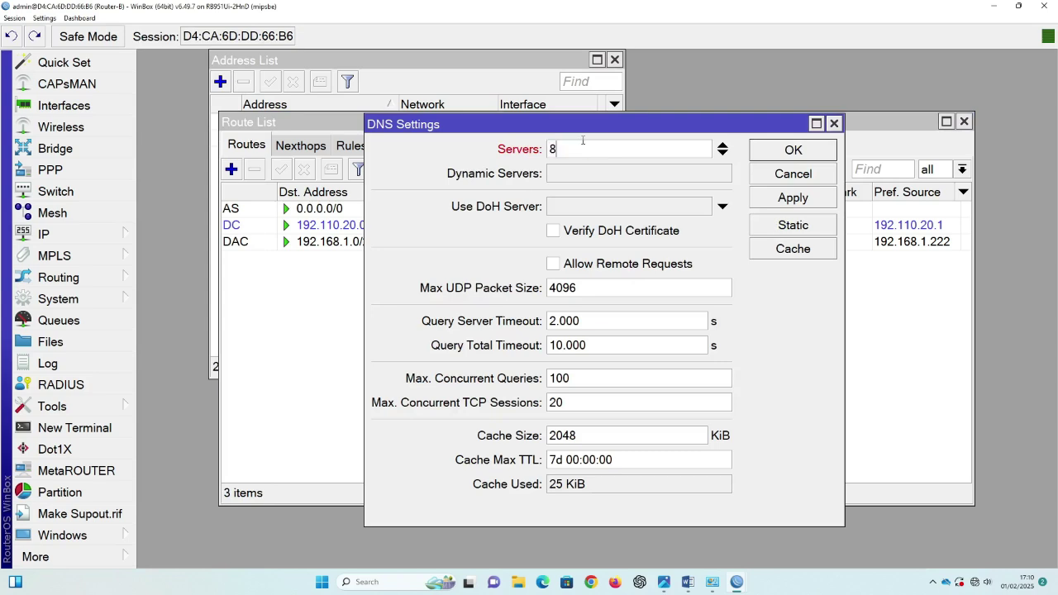
pyautogui.write('.8.8.8')
pyautogui.click(724, 154)
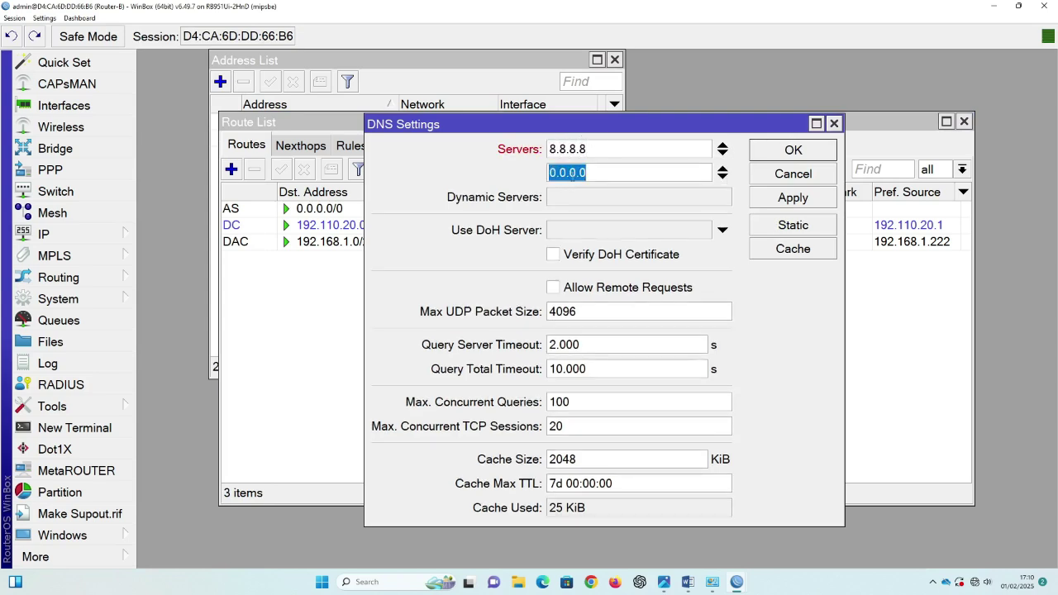
pyautogui.write('8.8.4.')
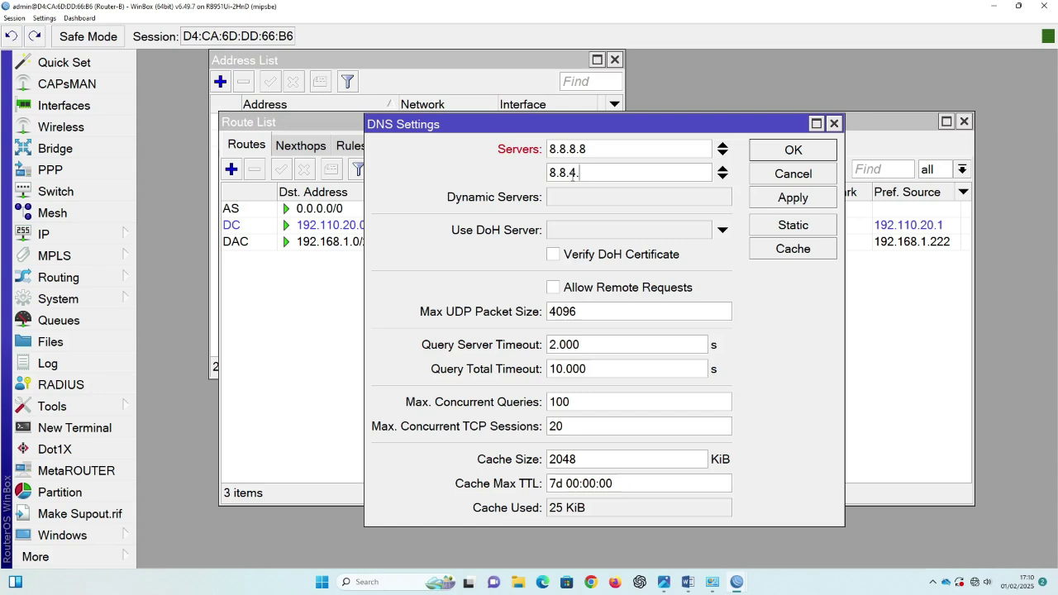
pyautogui.write('4')
pyautogui.click(821, 155)
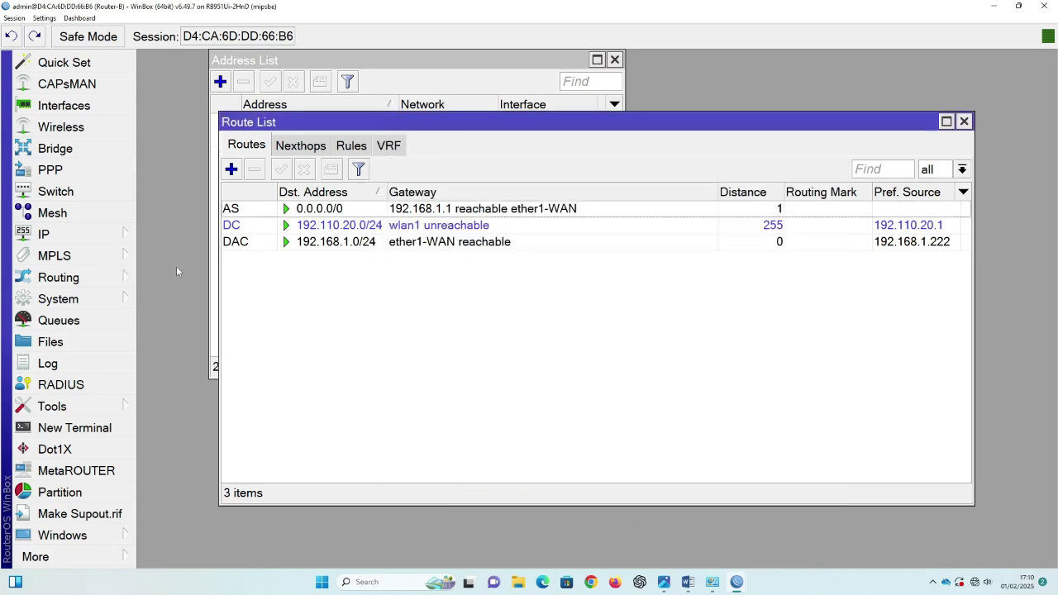
pyautogui.click(91, 234)
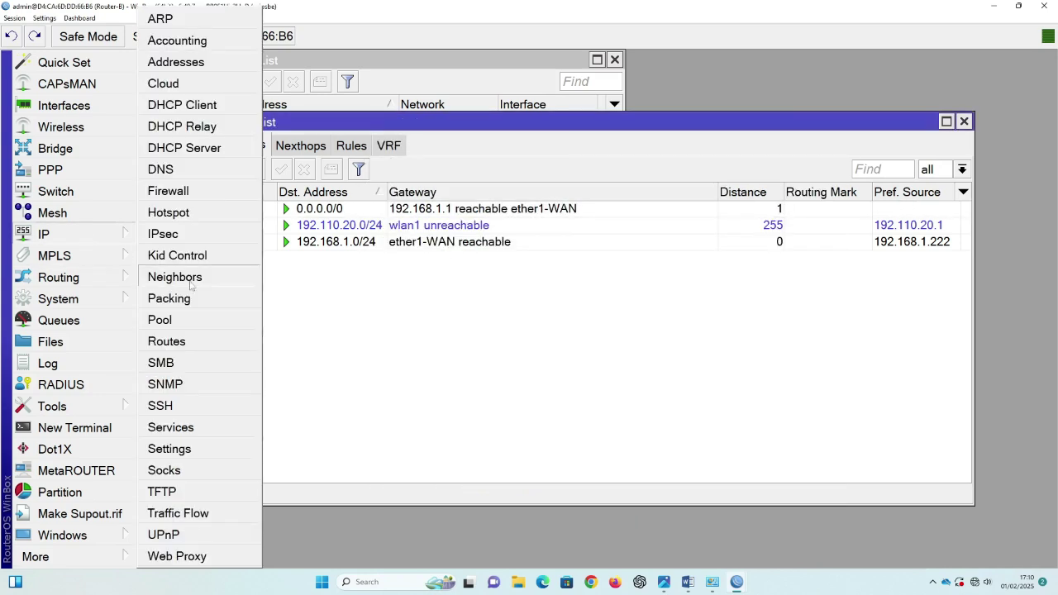
# Step: Add a NAT masquerade rule with out-interface ether1-WAN
pyautogui.click(182, 198)
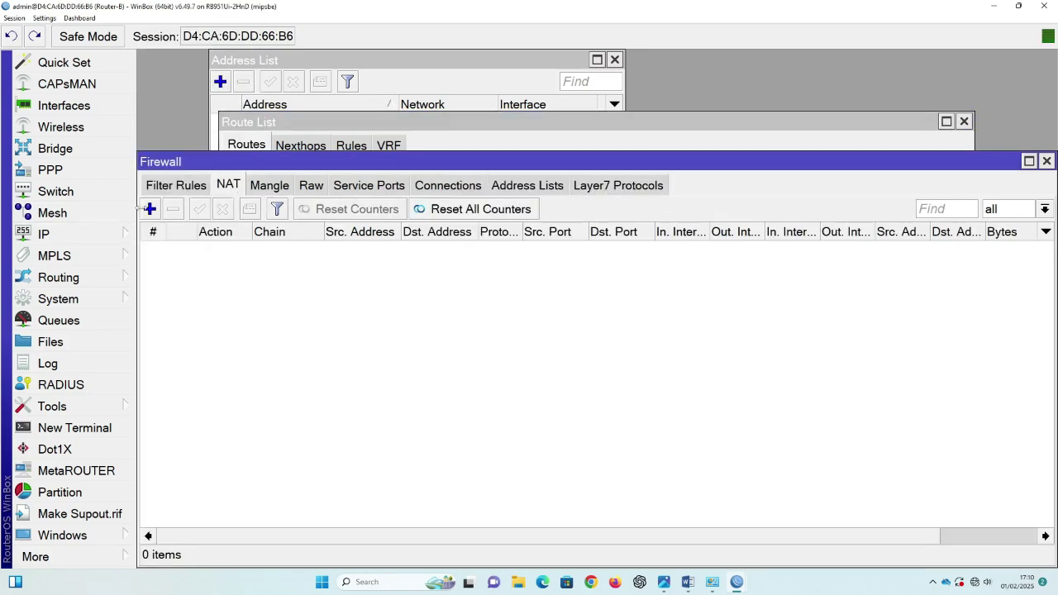
pyautogui.click(149, 209)
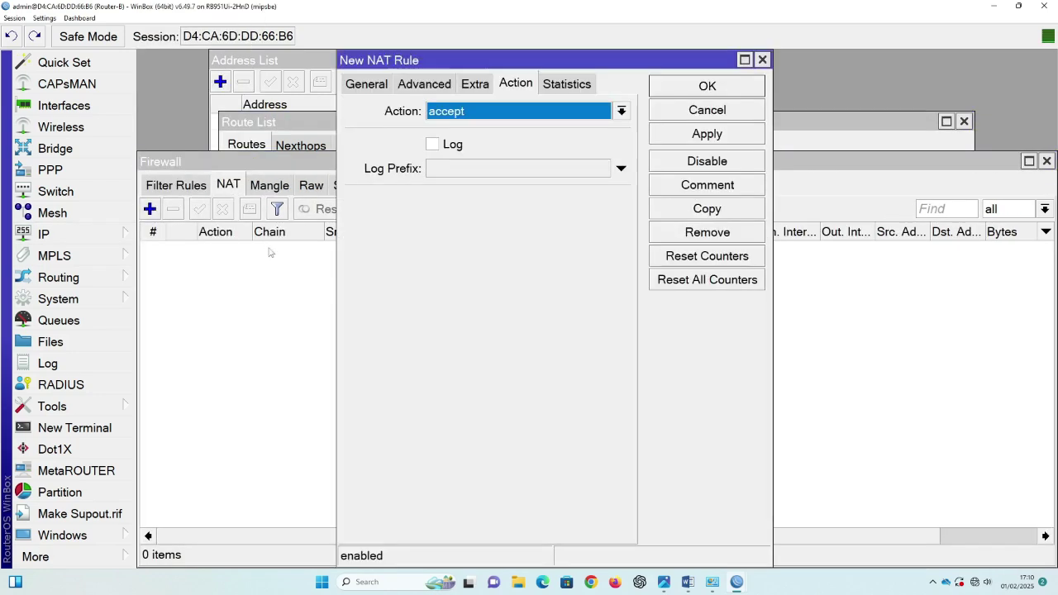
pyautogui.click(372, 85)
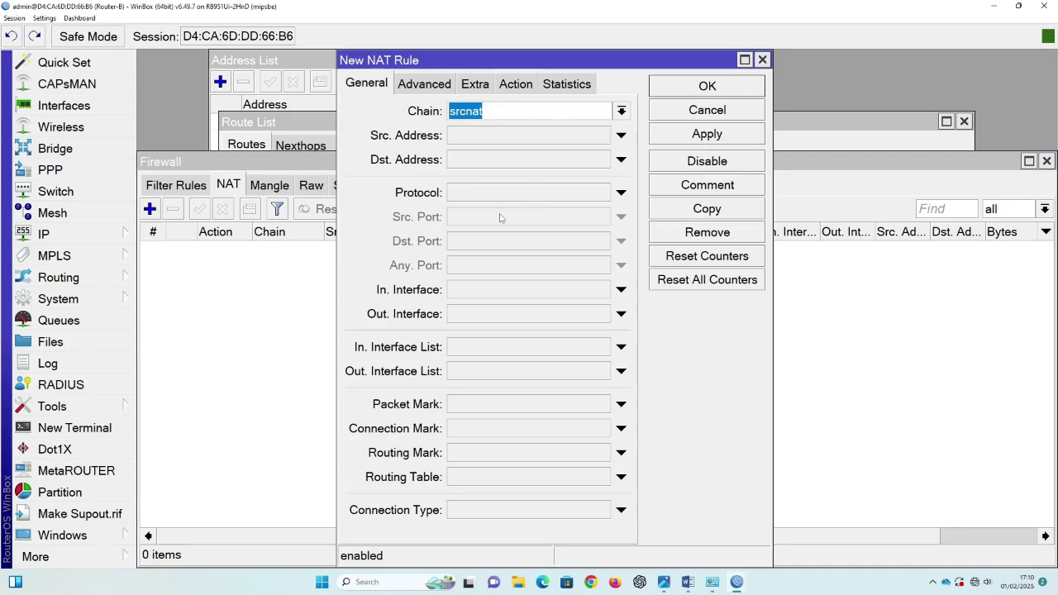
pyautogui.click(465, 316)
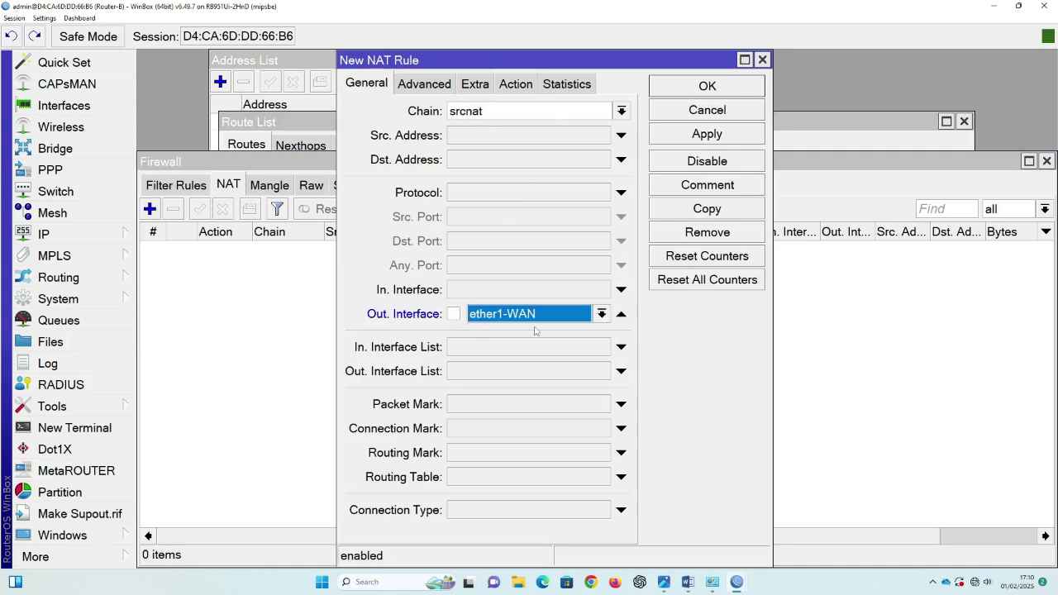
pyautogui.click(516, 83)
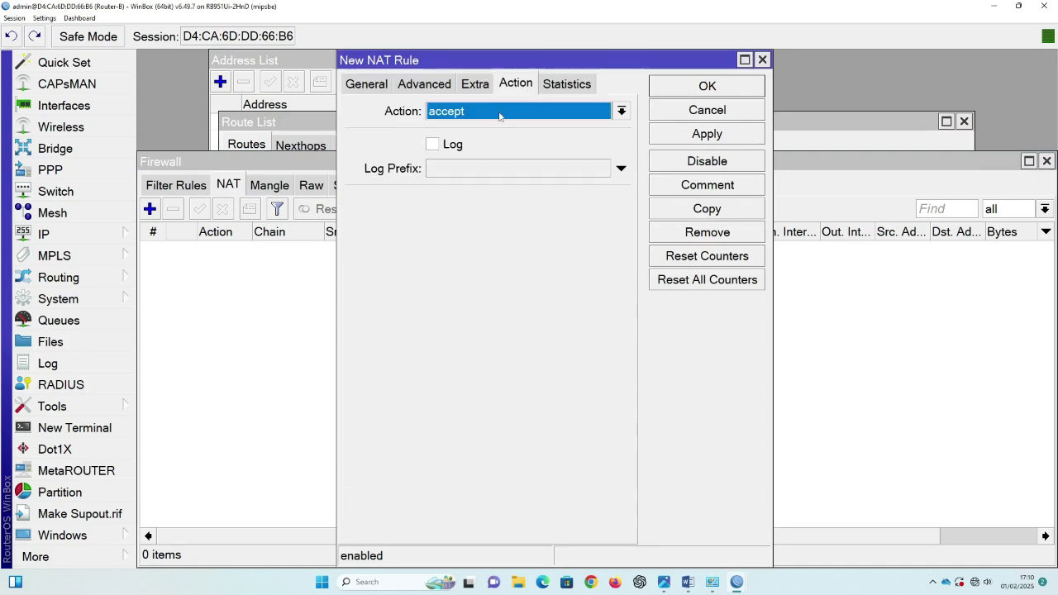
pyautogui.click(500, 116)
pyautogui.click(459, 212)
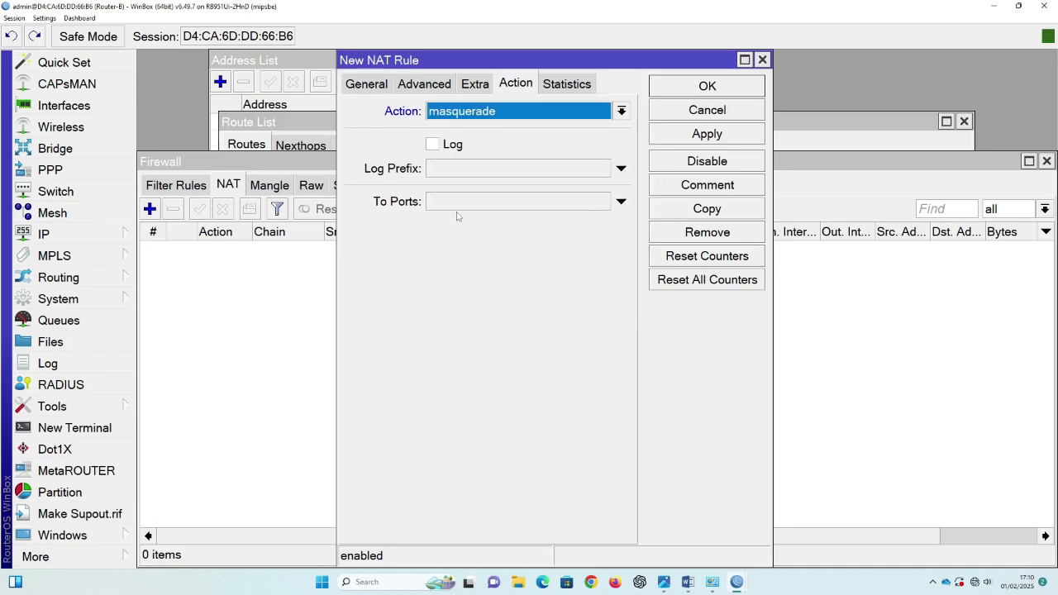
pyautogui.click(724, 135)
pyautogui.click(719, 86)
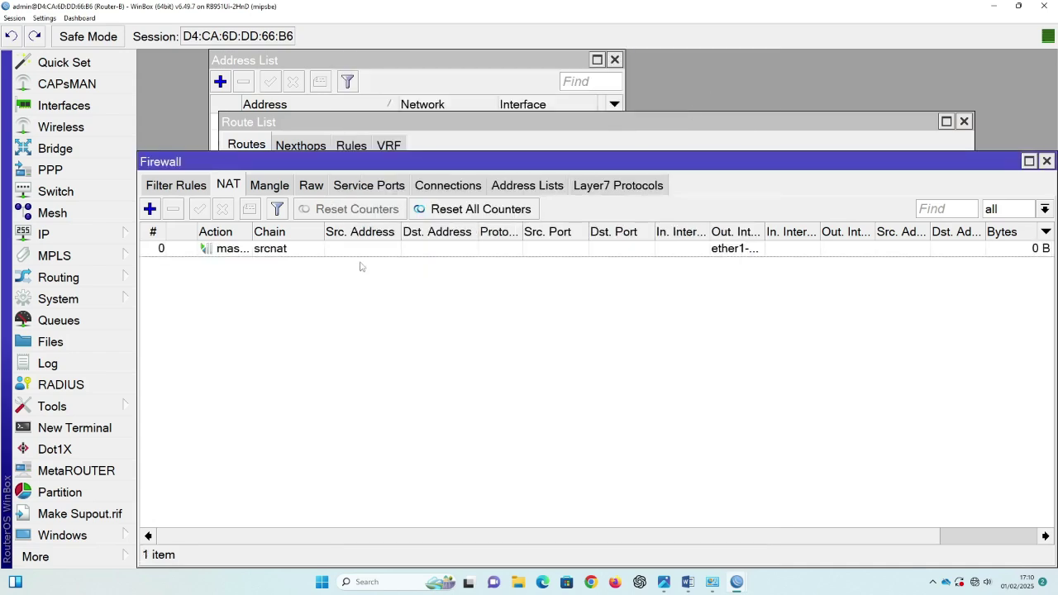
# Step: Ping google.com from the router terminal, then close the terminal, firewall and route windows
pyautogui.click(84, 430)
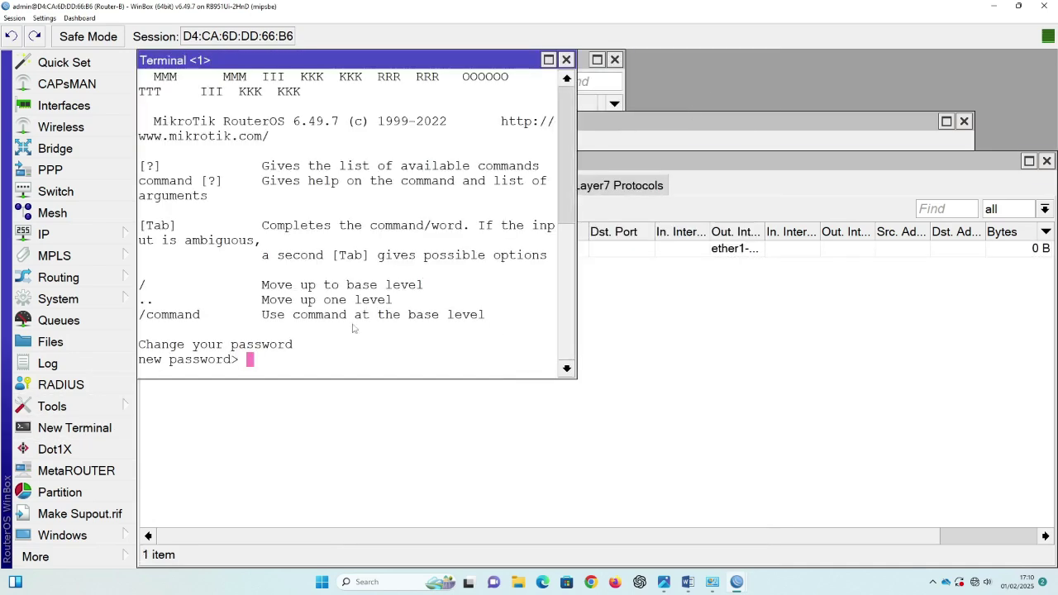
pyautogui.press('Return')
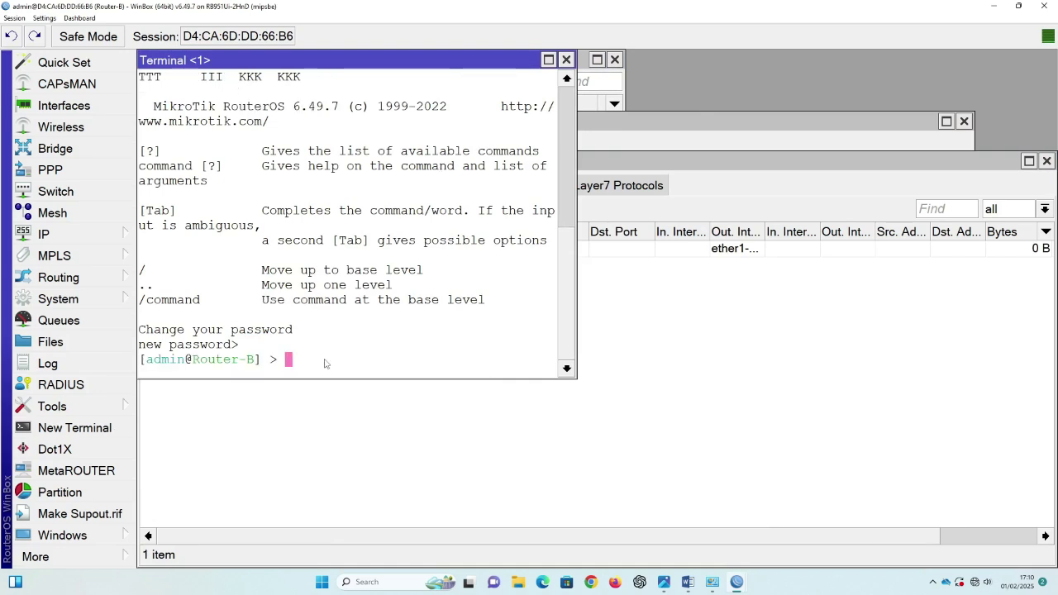
pyautogui.write('ping google.com')
pyautogui.press('Return')
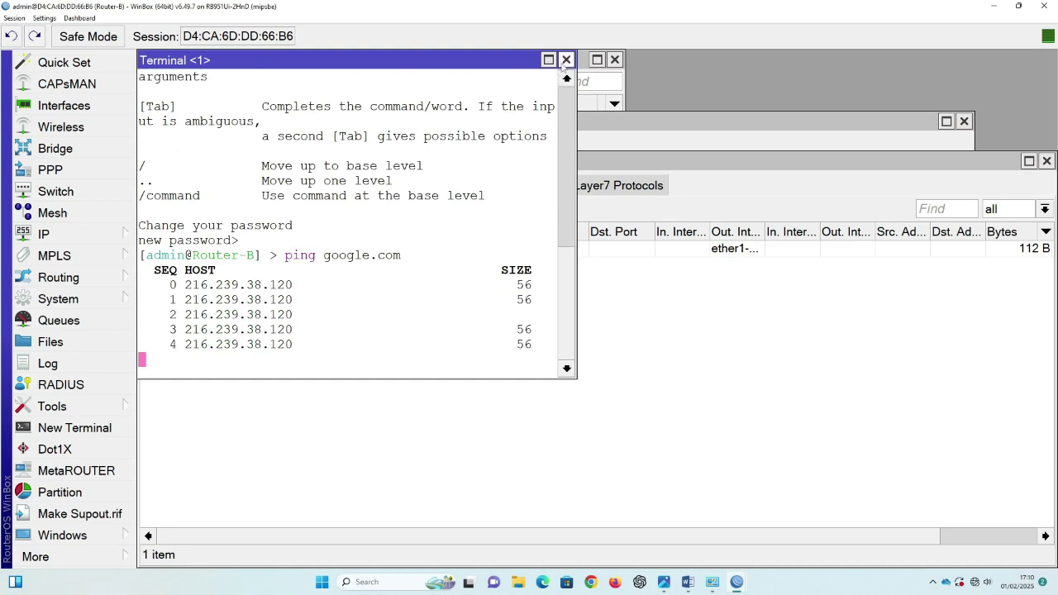
pyautogui.hotkey('ctrl', 'c')
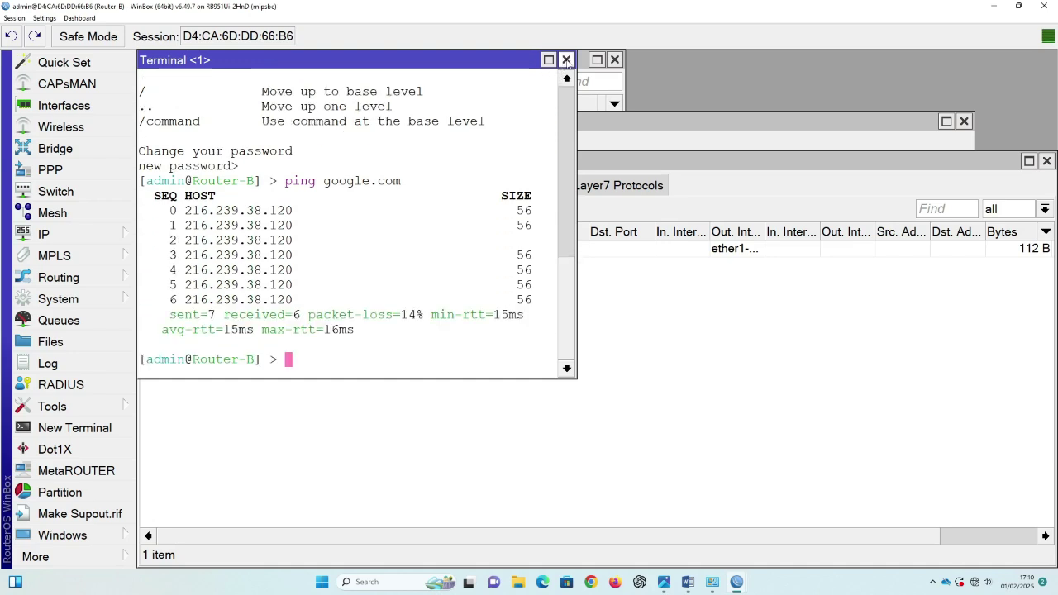
pyautogui.click(566, 60)
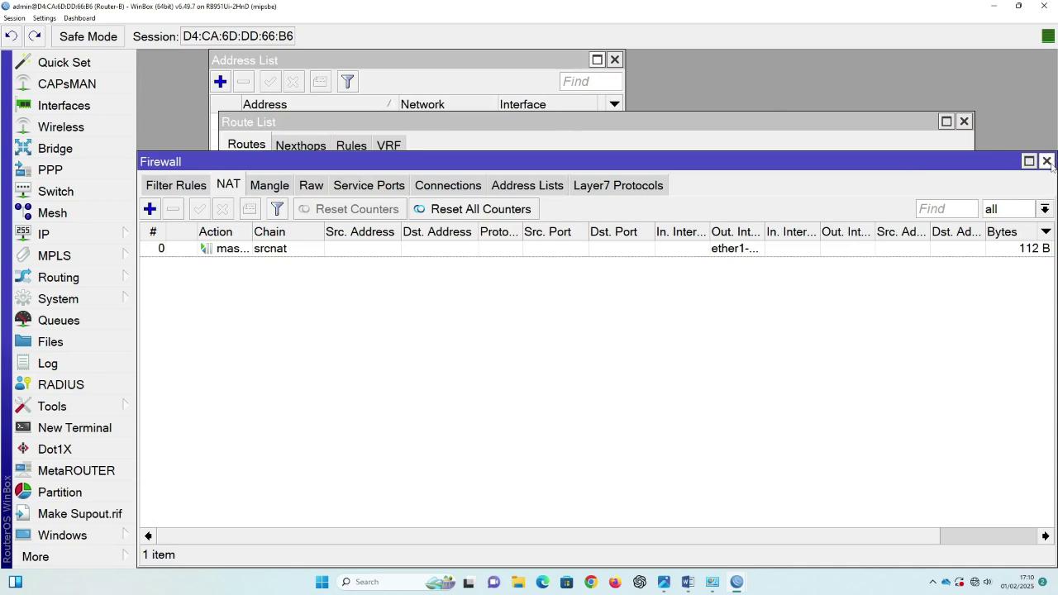
pyautogui.click(1047, 161)
pyautogui.click(964, 122)
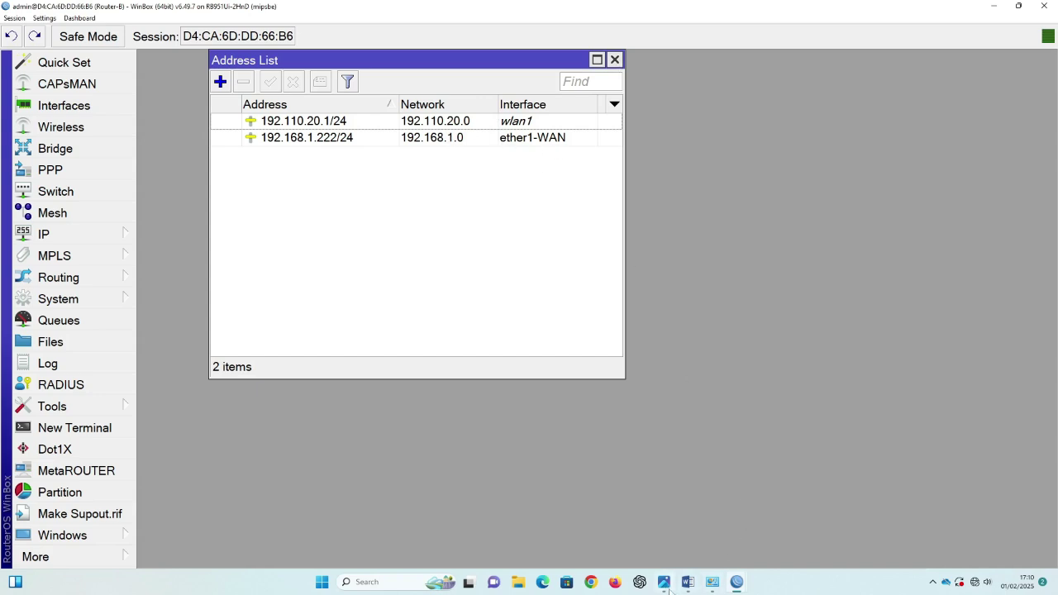
# Step: Start DHCP Setup on wlan1, accepting address space 192.110.20.0/24 and gateway 192.110.20.1
pyautogui.click(666, 584)
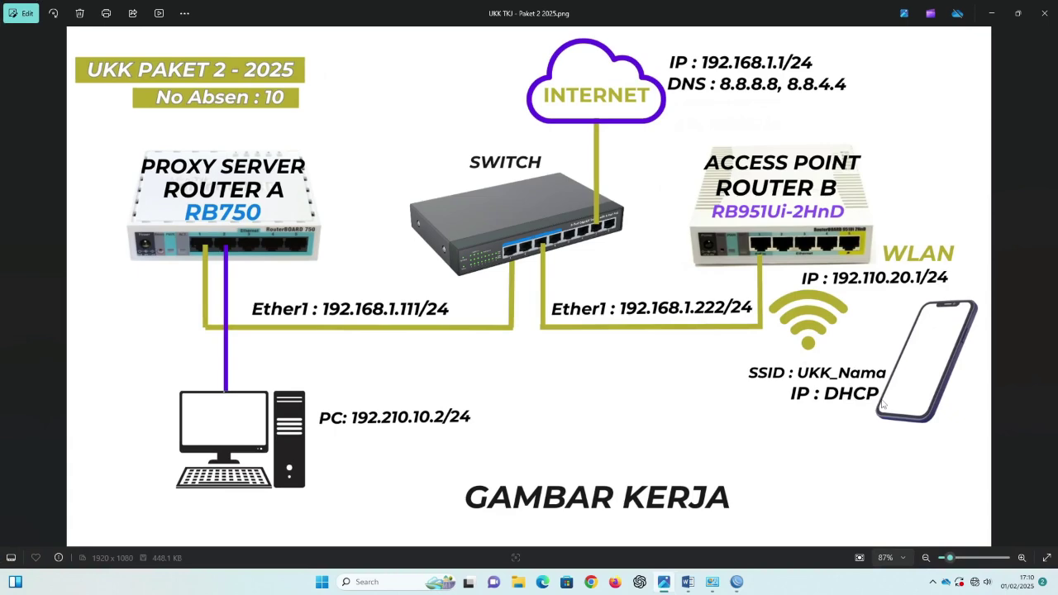
pyautogui.click(991, 13)
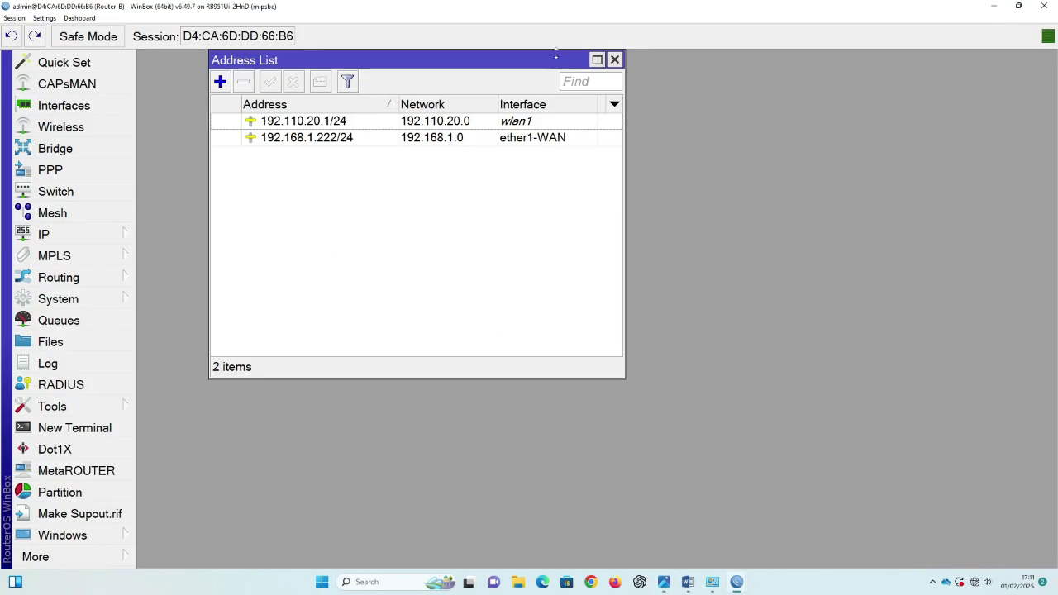
pyautogui.click(104, 240)
pyautogui.click(184, 148)
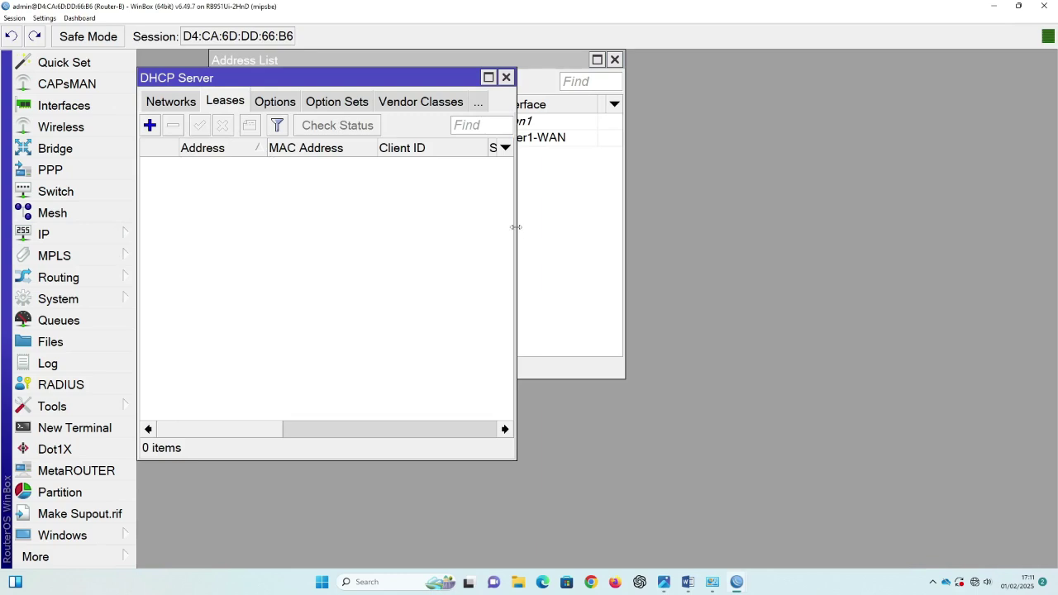
pyautogui.moveTo(516, 227); pyautogui.dragTo(800, 226)
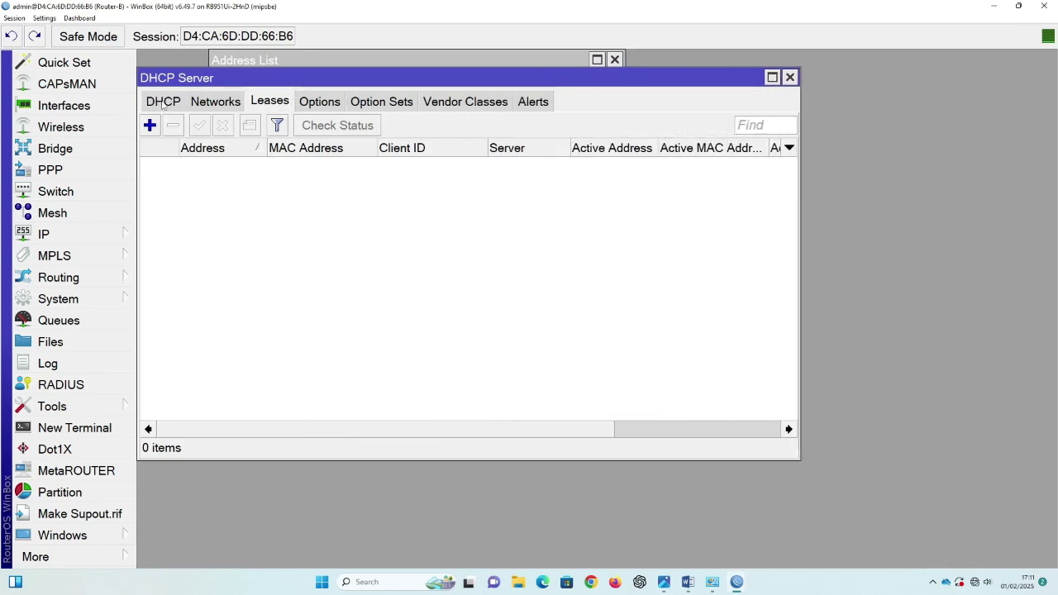
pyautogui.click(163, 102)
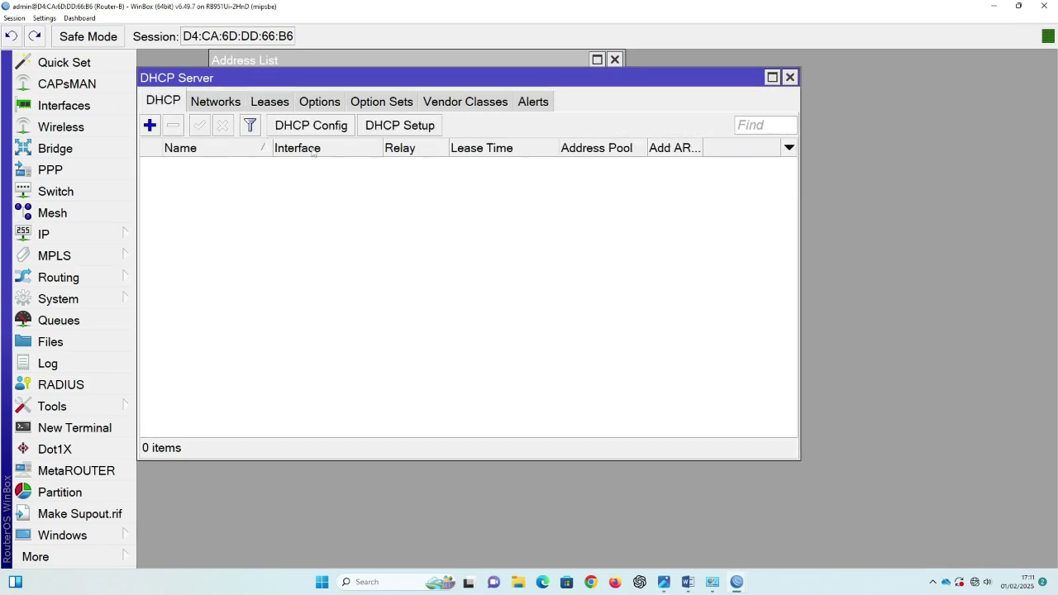
pyautogui.click(410, 132)
pyautogui.click(626, 303)
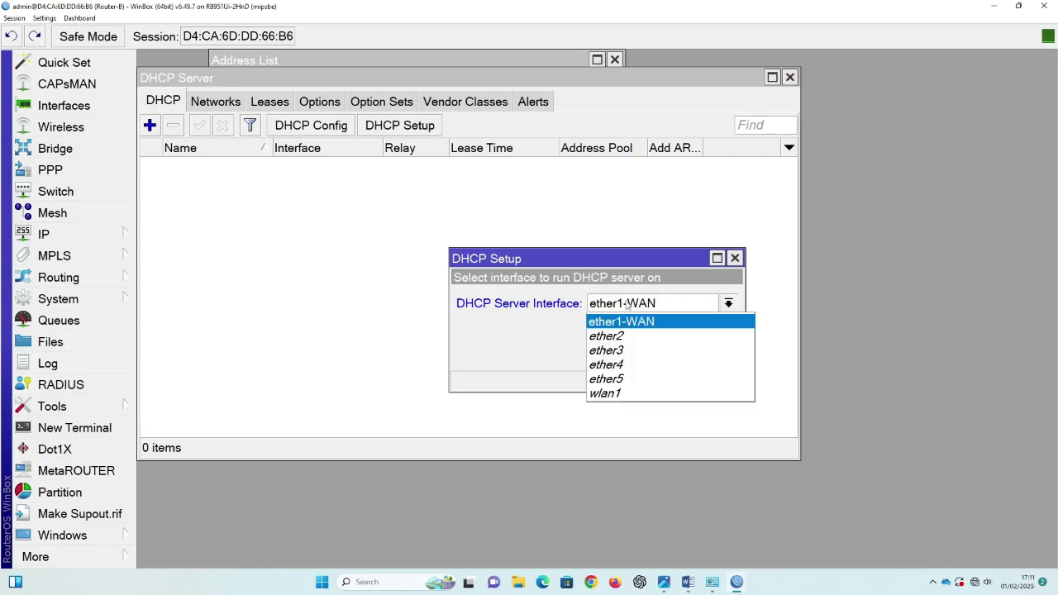
pyautogui.click(614, 395)
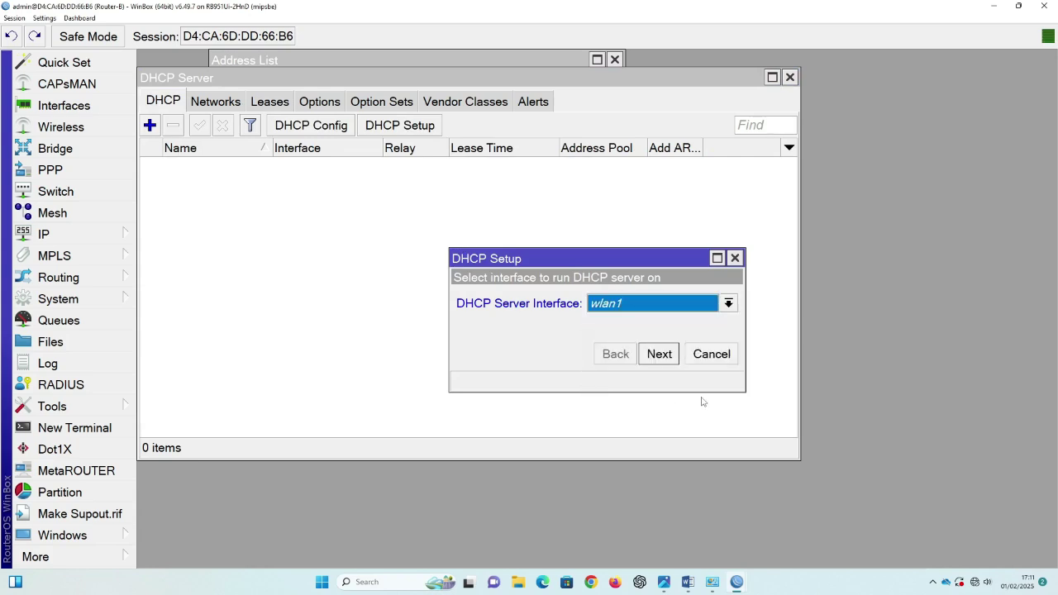
pyautogui.click(660, 354)
pyautogui.click(660, 354)
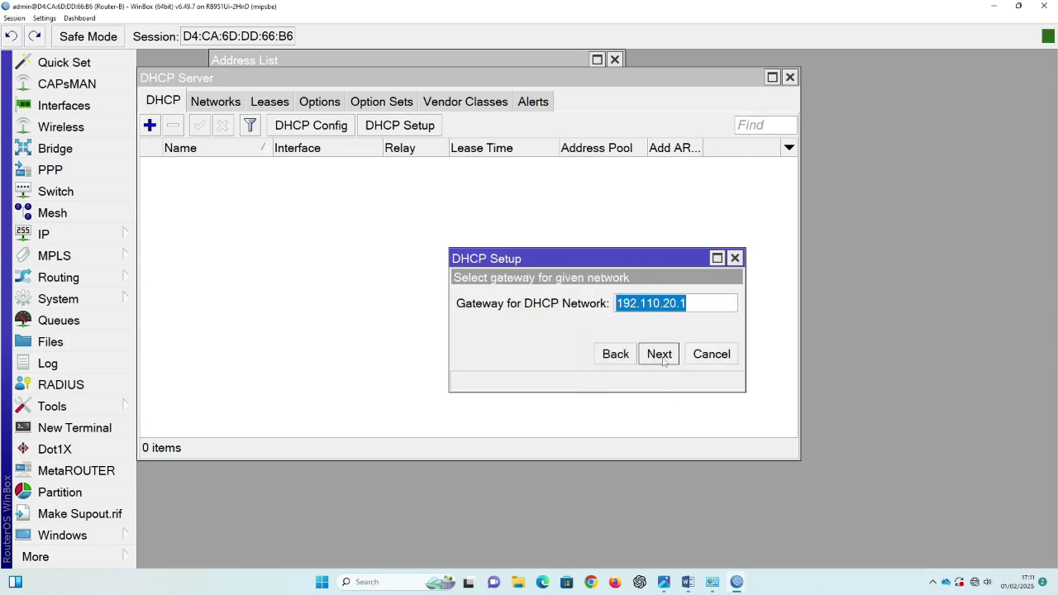
pyautogui.click(660, 354)
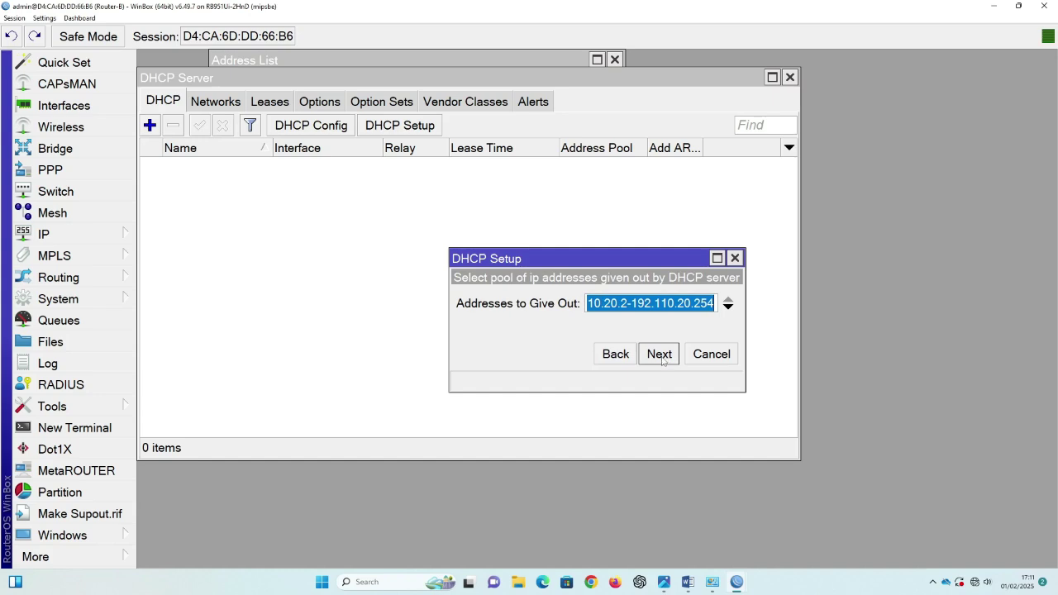
# Step: Change the pool to 192.110.20.200–192.110.20.254 and keep DNS 8.8.8.8 and 8.8.4.4
pyautogui.click(626, 302)
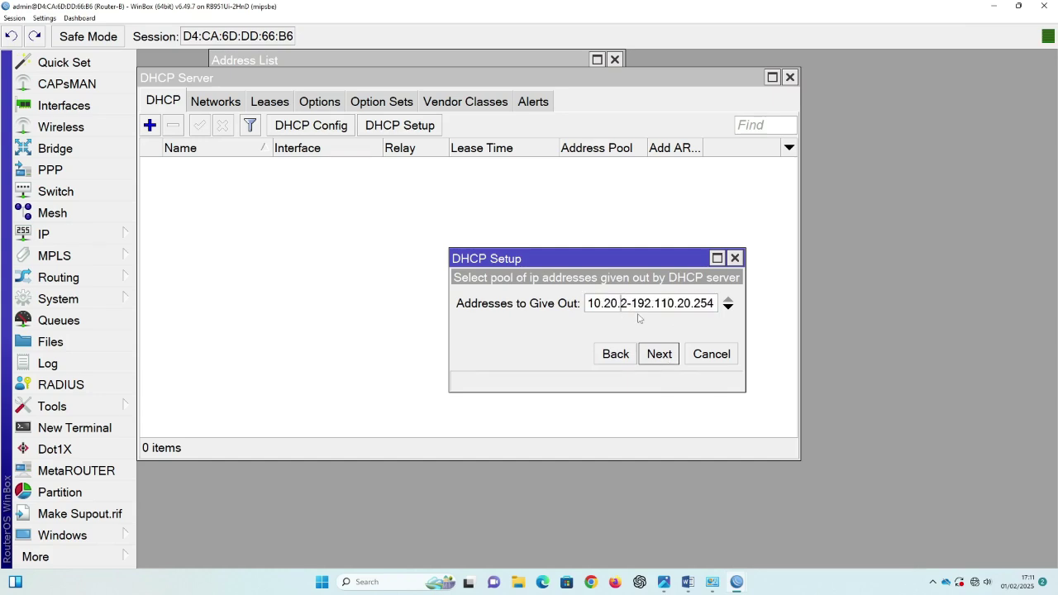
pyautogui.press('Home')
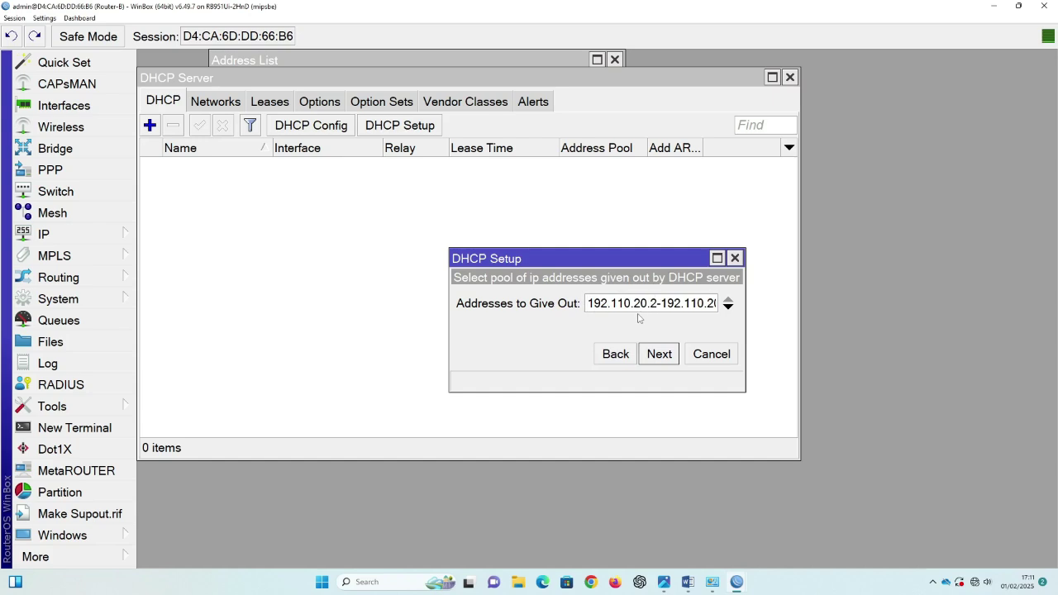
pyautogui.write('00')
pyautogui.press('Right')
pyautogui.press('Right')
pyautogui.press('Right')
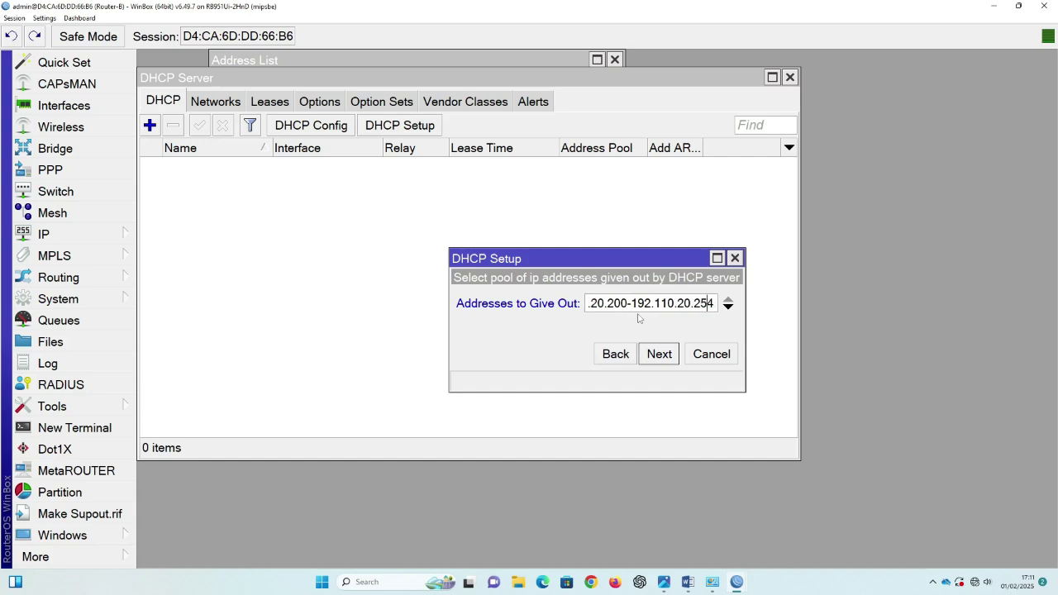
pyautogui.click(663, 355)
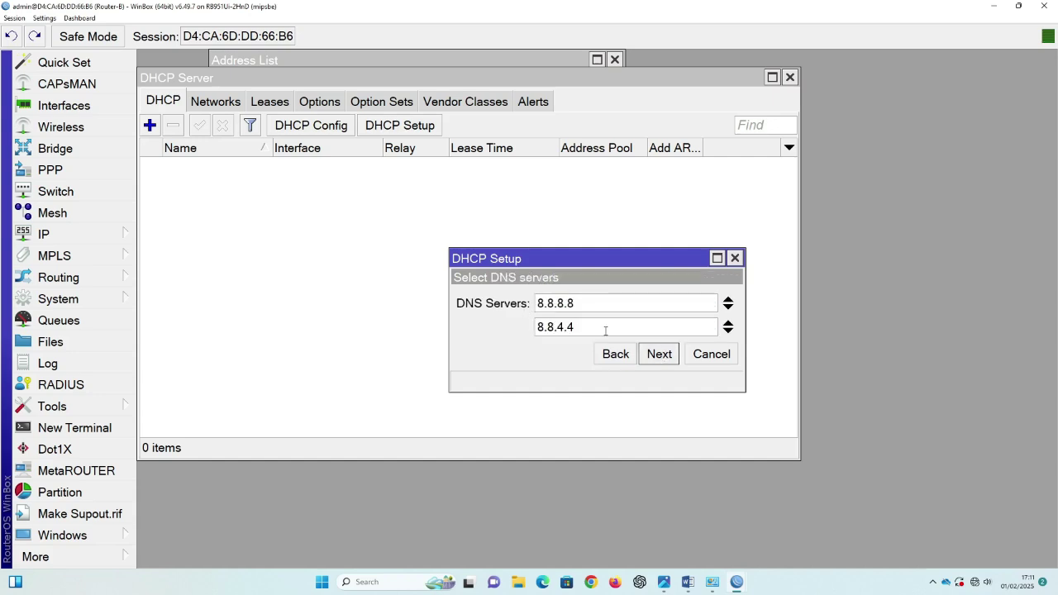
pyautogui.click(662, 357)
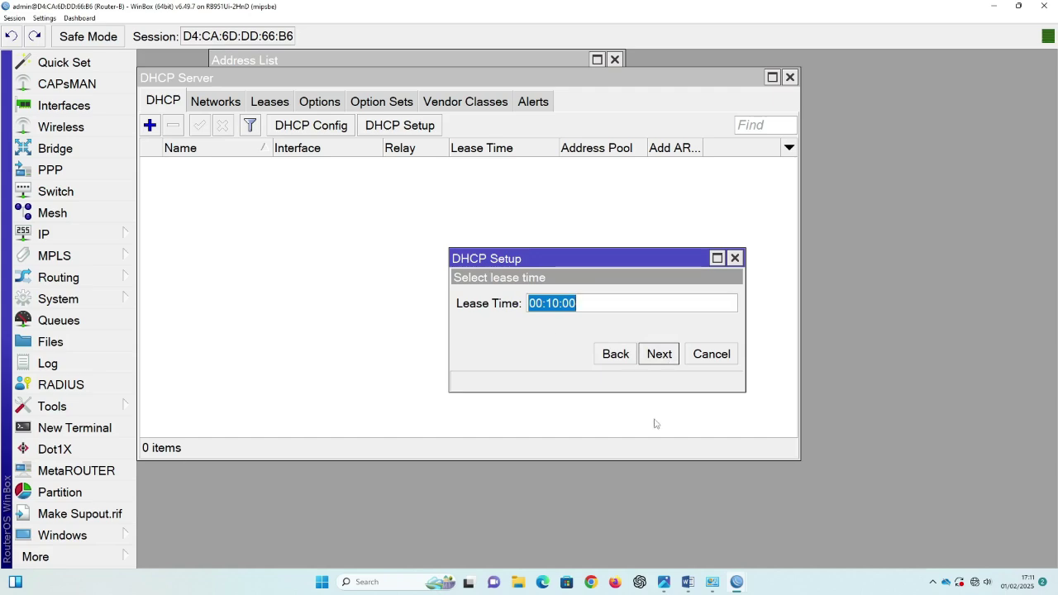
# Step: Set the lease time to 08:00:00 from the task document and finish the DHCP setup
pyautogui.click(687, 582)
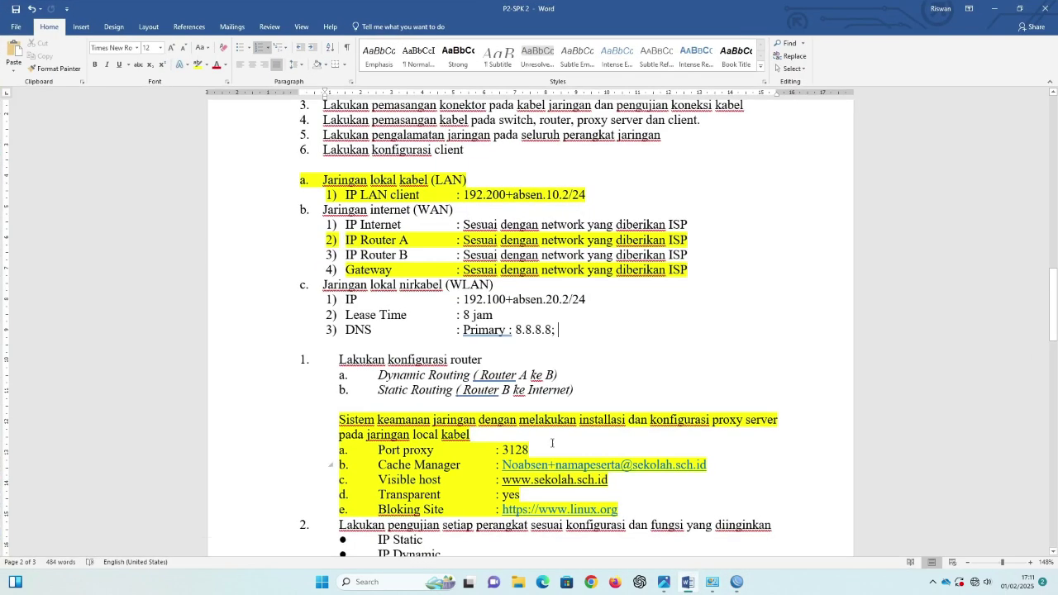
pyautogui.moveTo(464, 315); pyautogui.dragTo(500, 315)
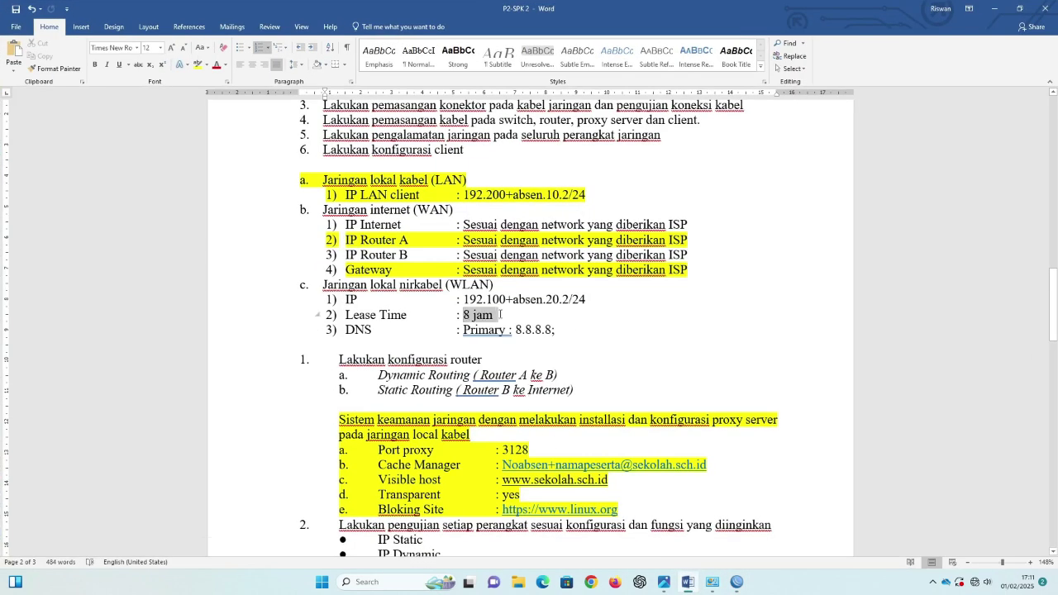
pyautogui.click(998, 12)
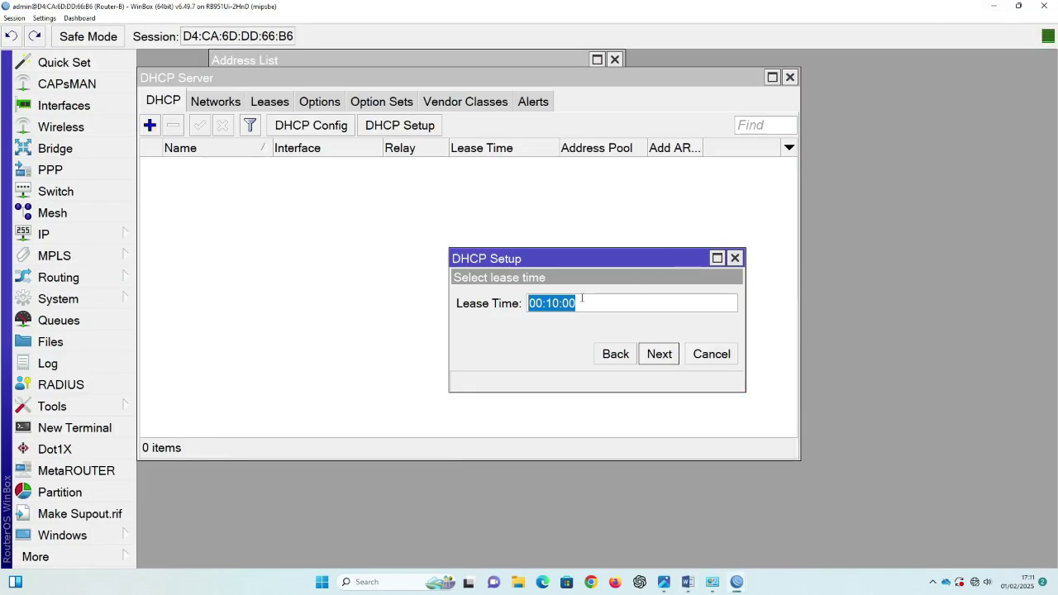
pyautogui.click(552, 304)
pyautogui.press('BackSpace')
pyautogui.write('8')
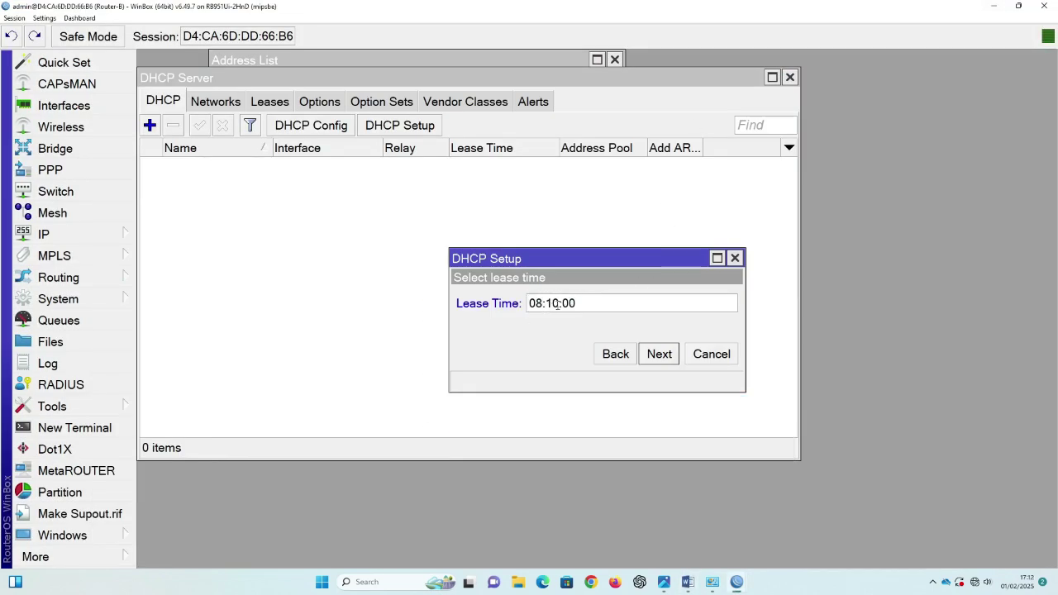
pyautogui.moveTo(559, 304); pyautogui.dragTo(551, 304)
pyautogui.press('BackSpace')
pyautogui.press('BackSpace')
pyautogui.write('00')
pyautogui.click(660, 355)
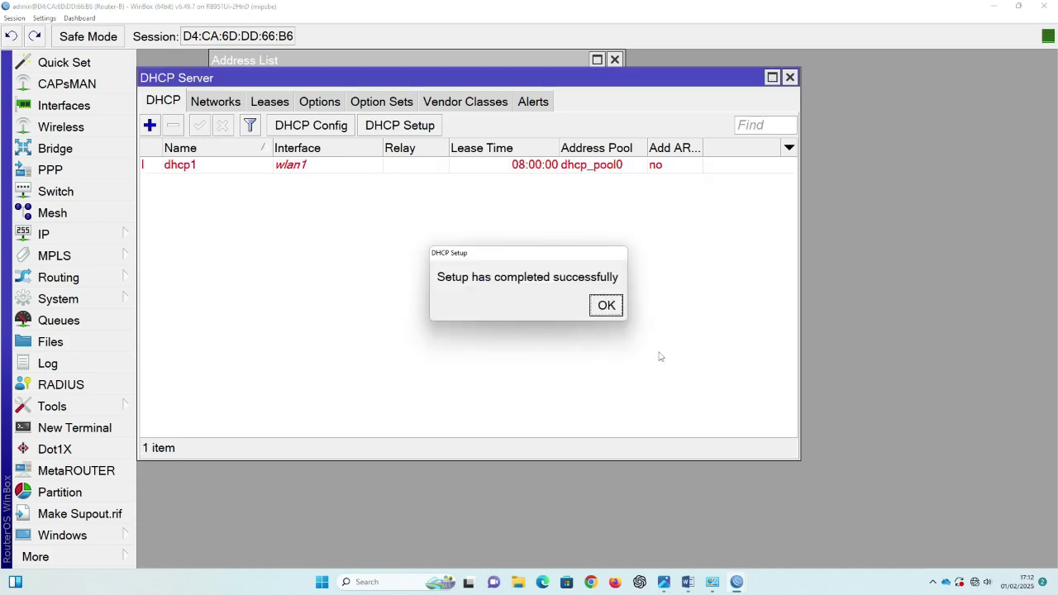
pyautogui.click(608, 306)
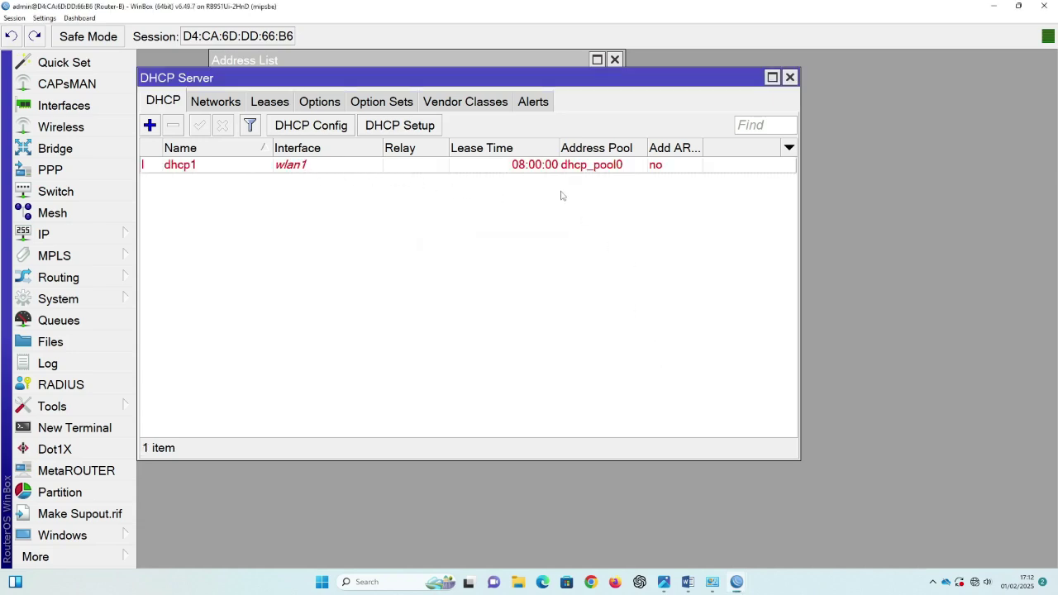
pyautogui.click(790, 78)
# Step: Create security profile password-wlan with dynamic keys, WPA2 PSK and the pre-shared key
pyautogui.click(614, 59)
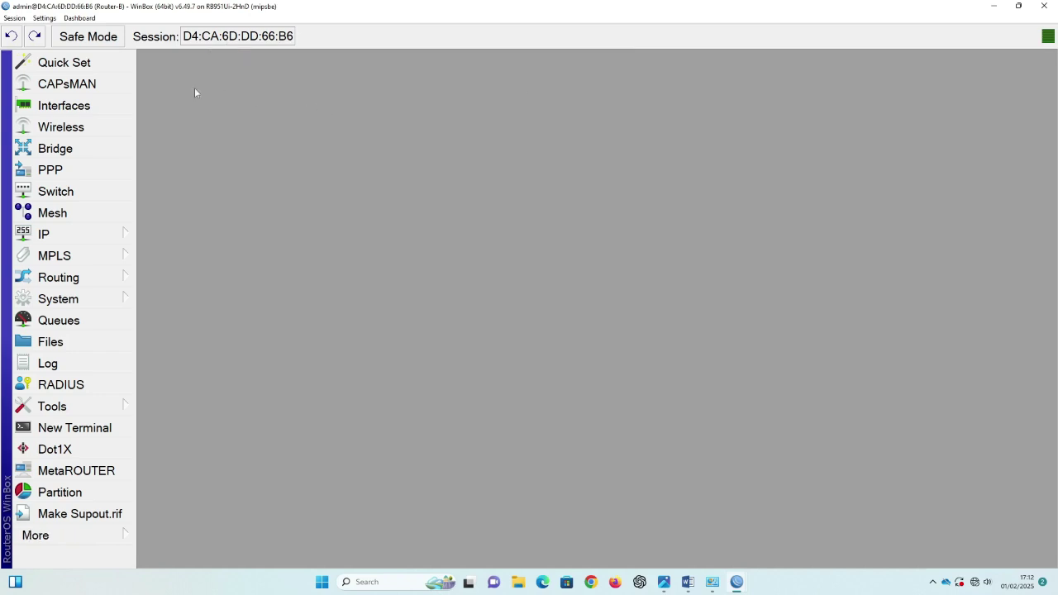
pyautogui.click(57, 129)
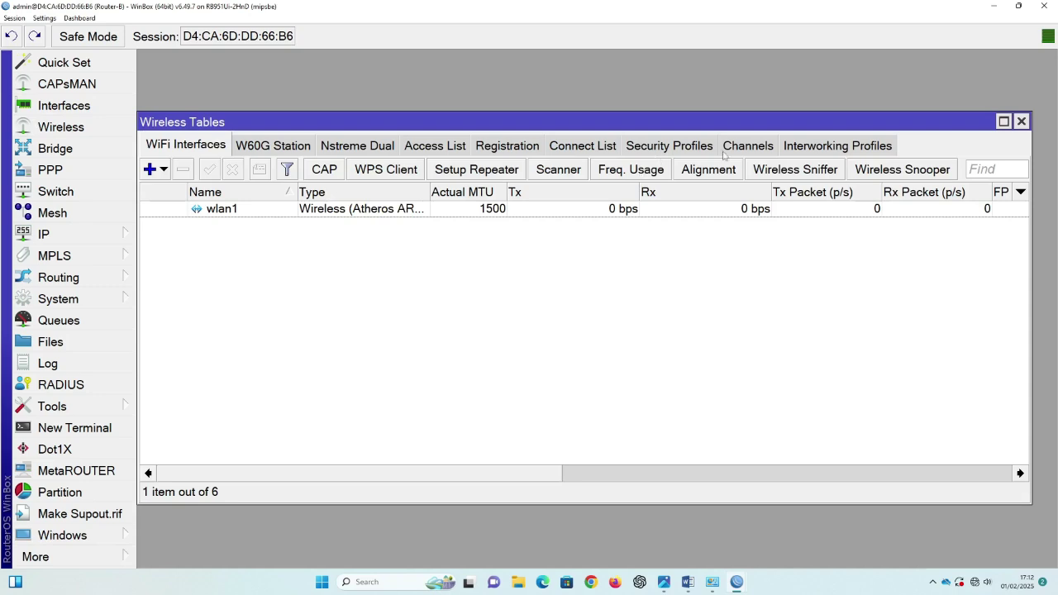
pyautogui.click(662, 151)
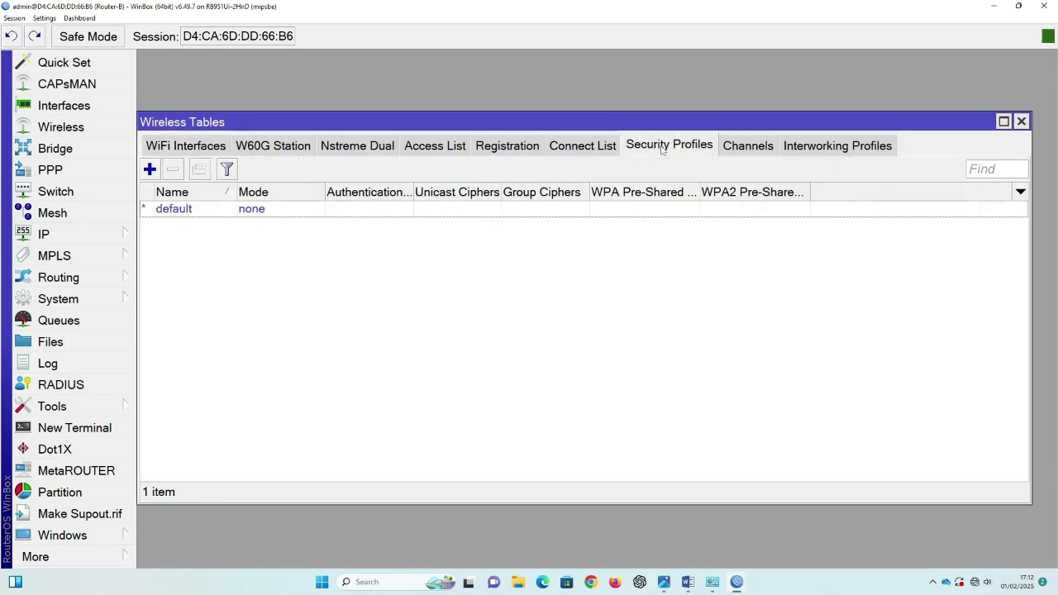
pyautogui.click(150, 169)
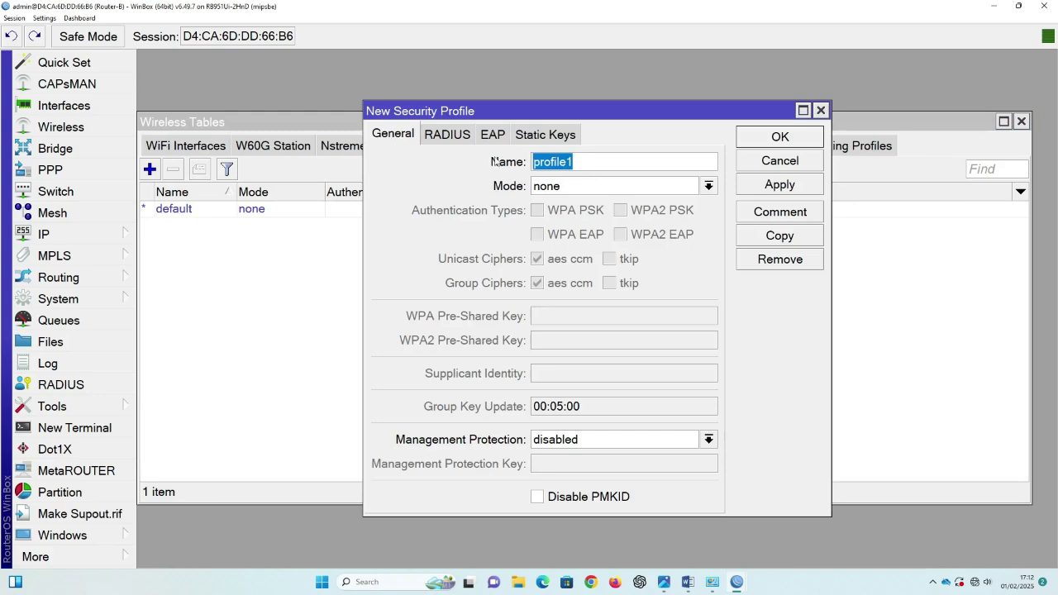
pyautogui.write('passwor')
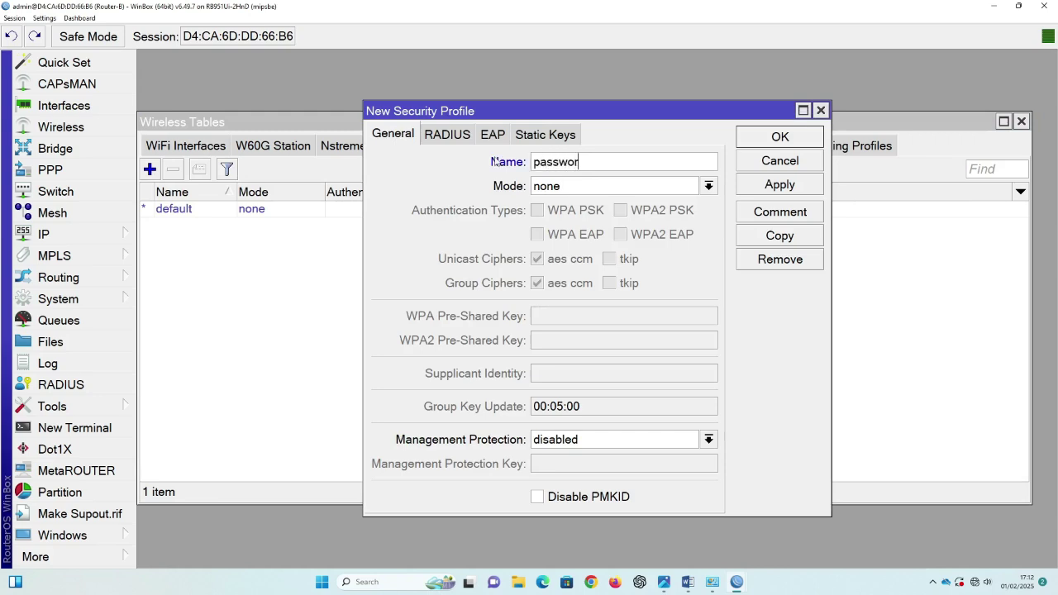
pyautogui.write('d-wlan')
pyautogui.click(557, 190)
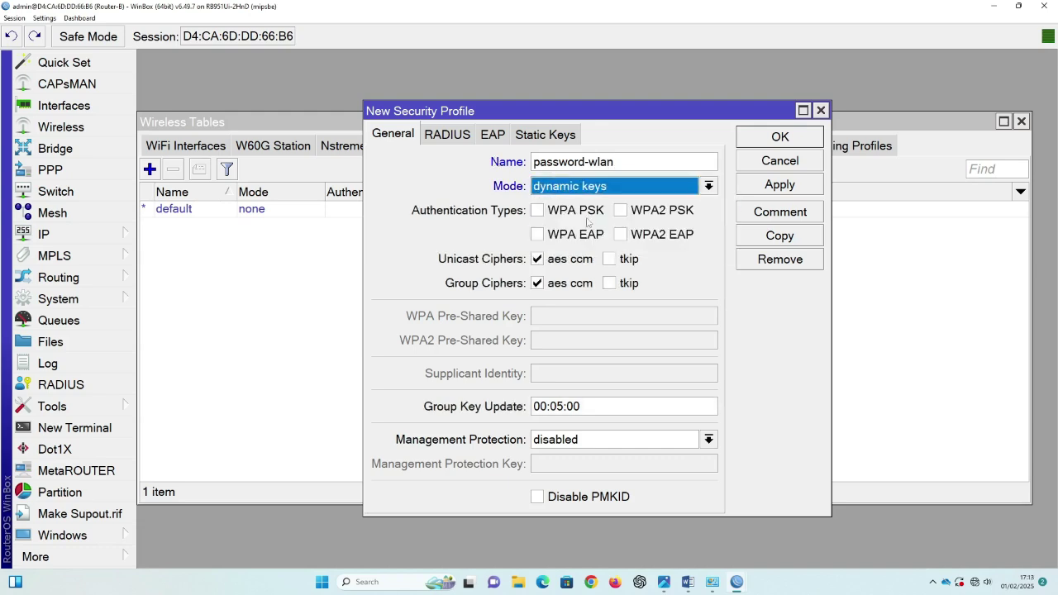
pyautogui.click(562, 205)
pyautogui.click(620, 210)
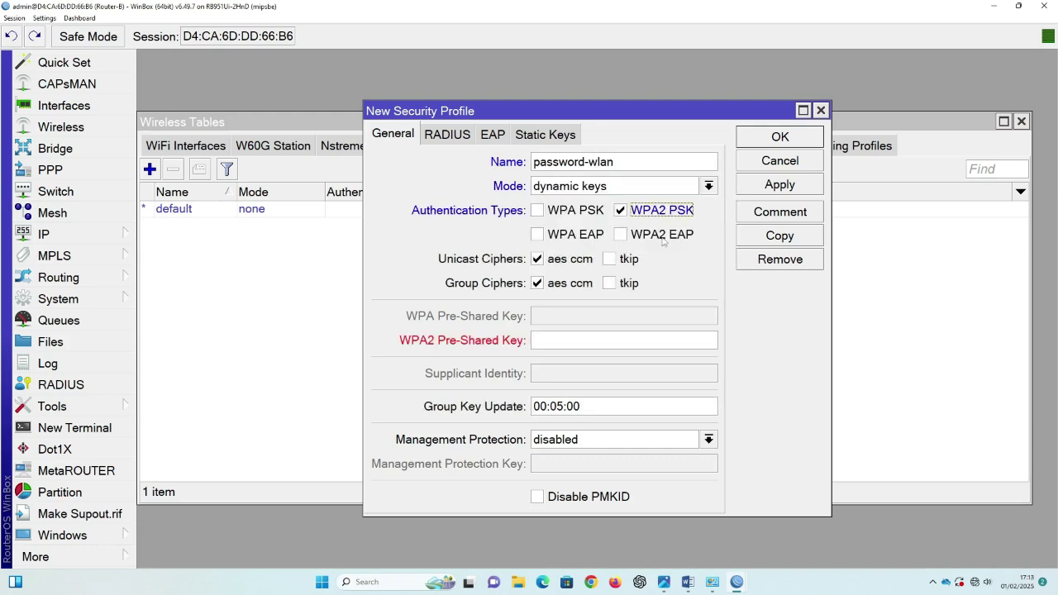
pyautogui.click(603, 339)
pyautogui.write('12345678')
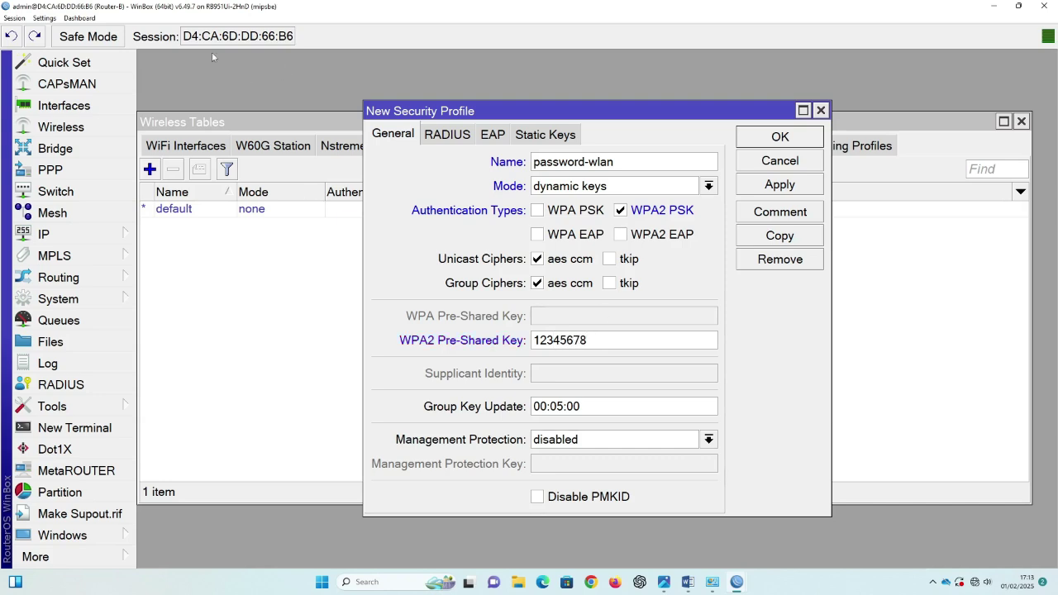
# Step: Toggle WinBox's Hide Passwords display setting on and back off
pyautogui.click(44, 17)
pyautogui.click(63, 43)
pyautogui.click(44, 18)
pyautogui.click(63, 43)
# Step: Save the password-wlan profile and check it in the security profile list
pyautogui.click(788, 188)
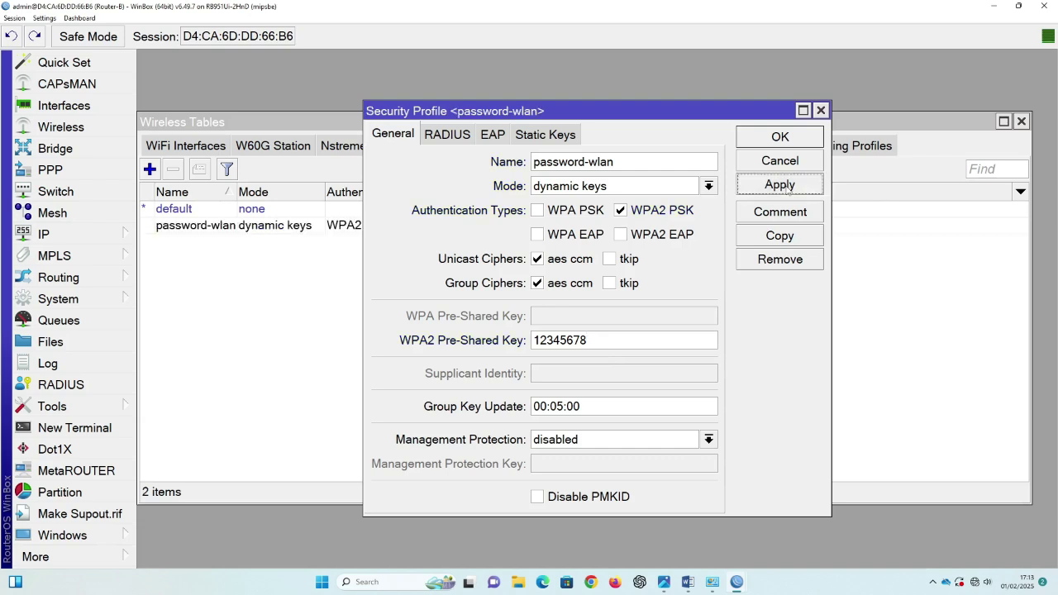
pyautogui.click(790, 142)
pyautogui.click(246, 228)
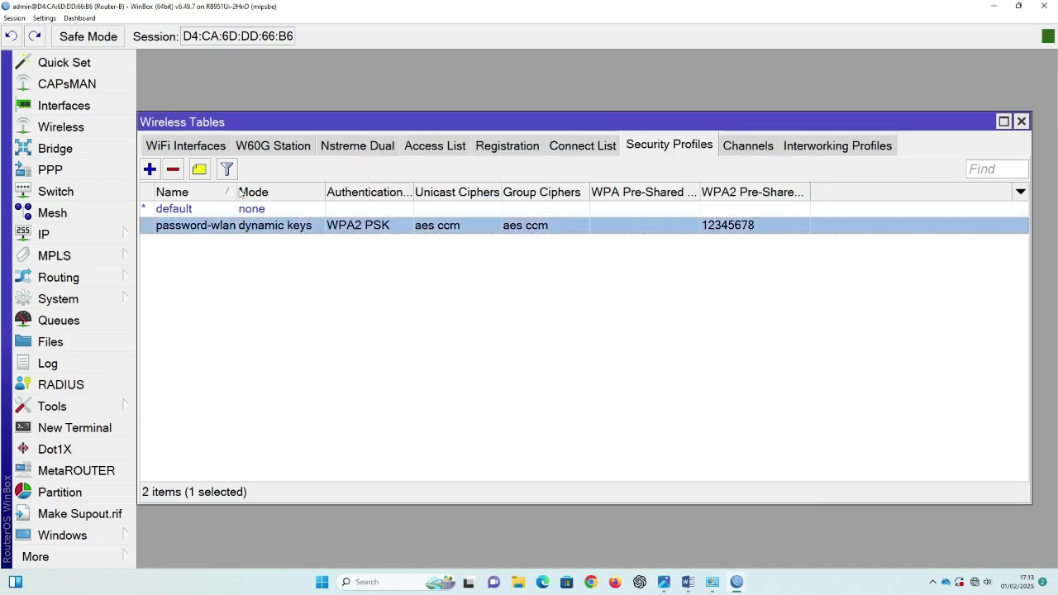
pyautogui.click(233, 192)
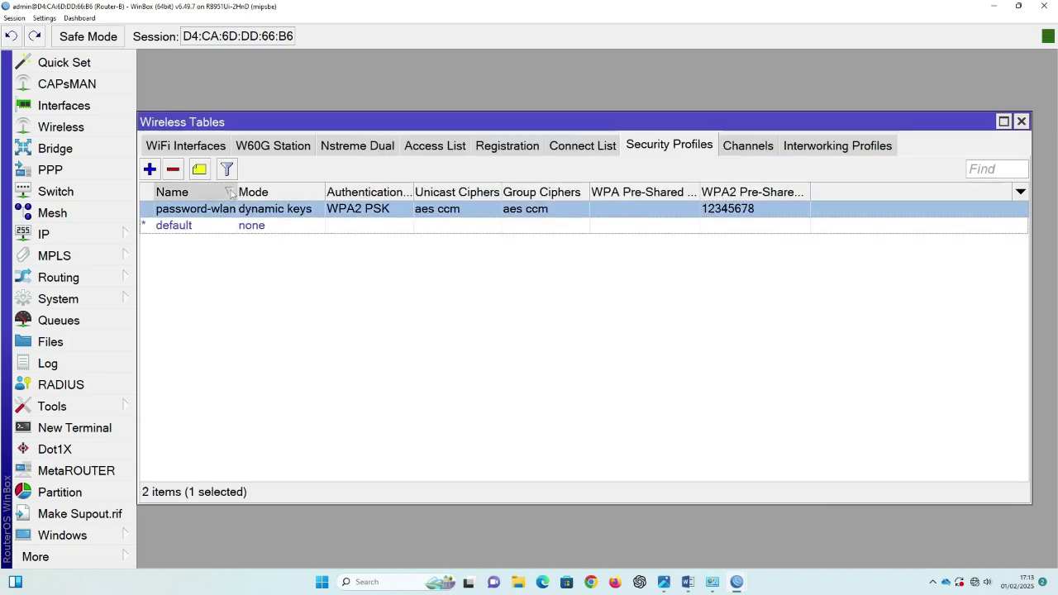
pyautogui.click(233, 192)
pyautogui.click(200, 149)
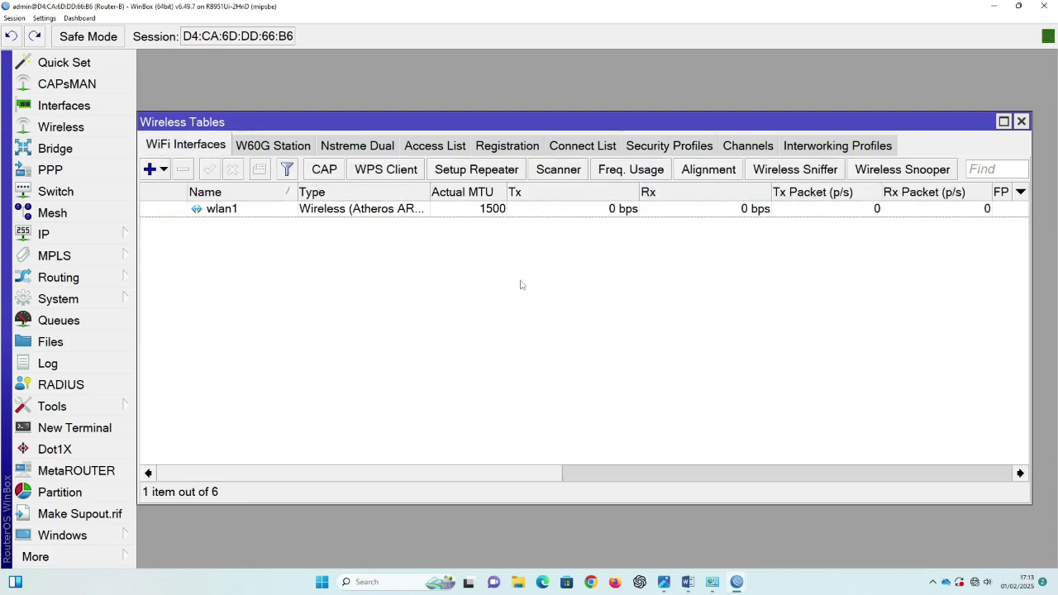
# Step: Set wlan1 to ap bridge mode, band 2GHz-B/G/N, 20MHz width, frequency 2437 MHz
pyautogui.doubleClick(385, 211)
pyautogui.click(342, 106)
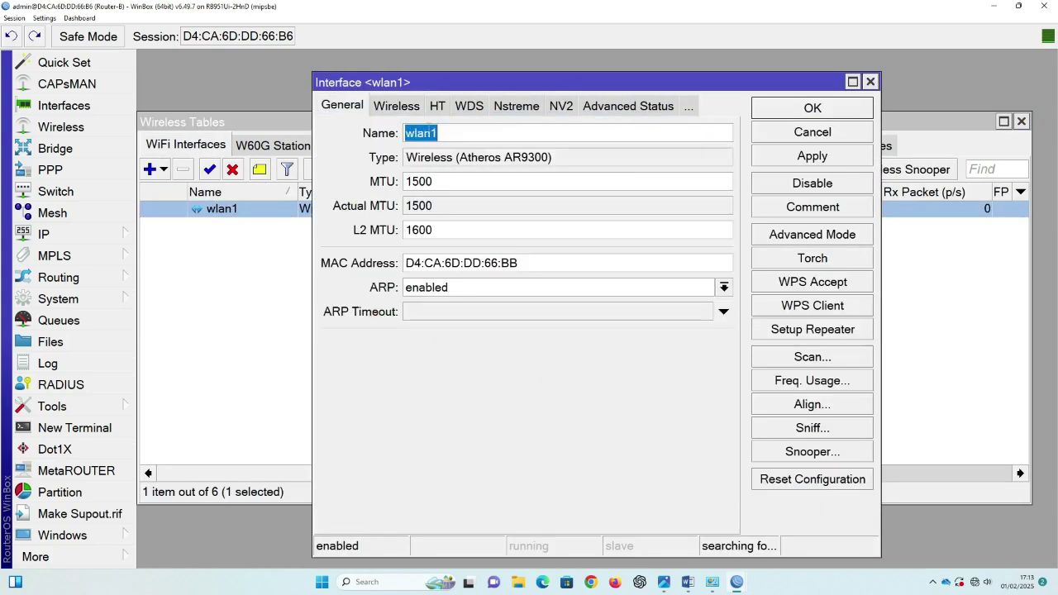
pyautogui.click(395, 111)
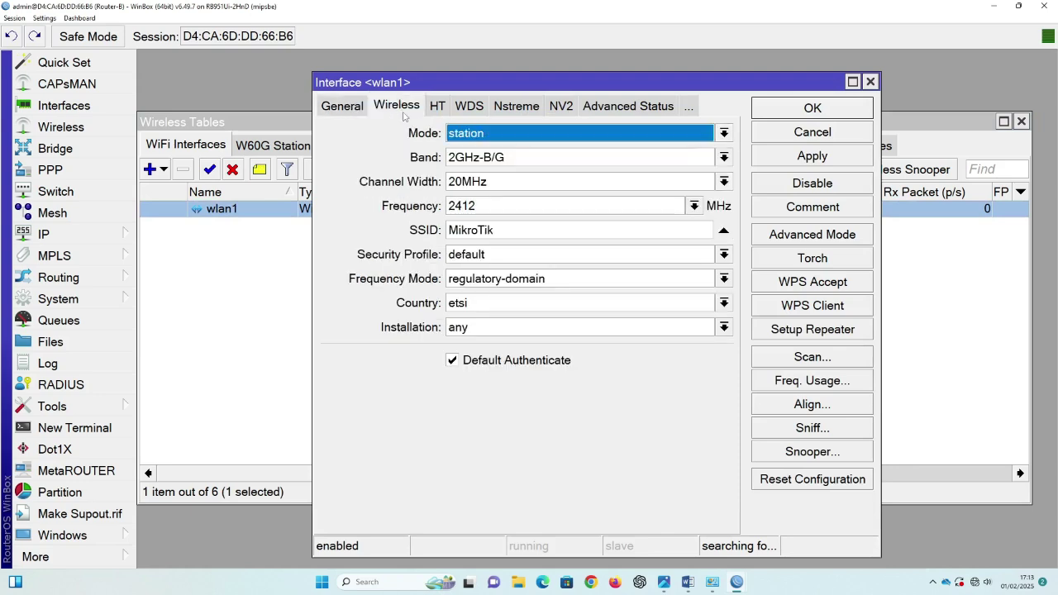
pyautogui.click(490, 133)
pyautogui.click(484, 166)
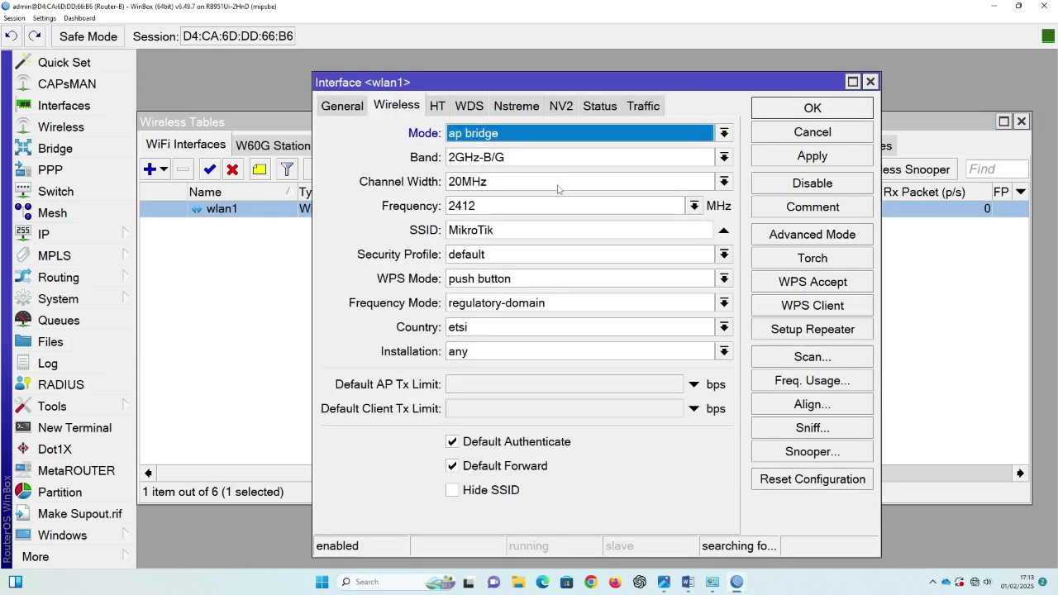
pyautogui.click(492, 158)
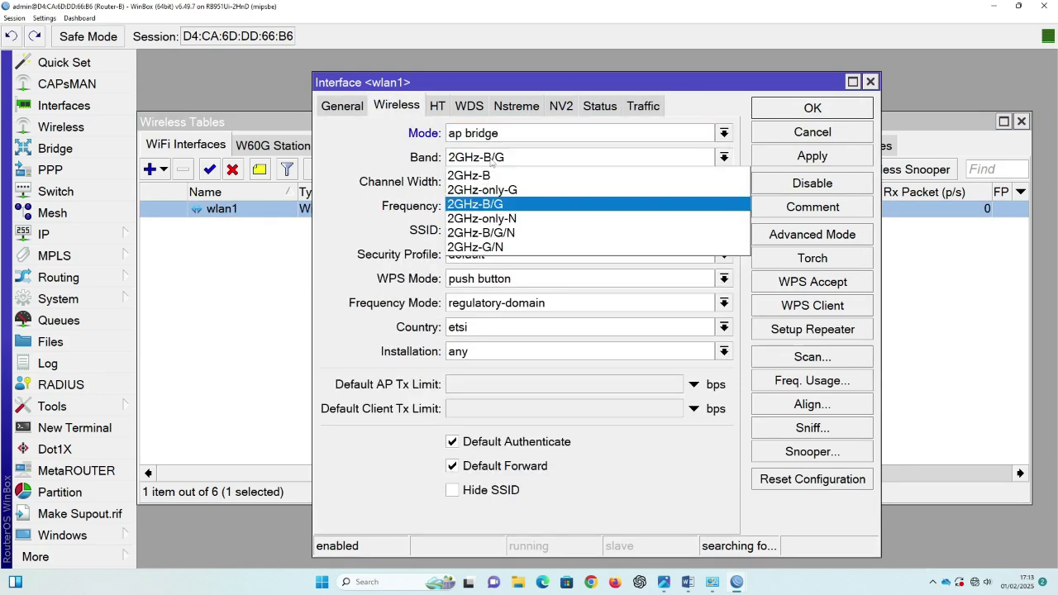
pyautogui.click(484, 232)
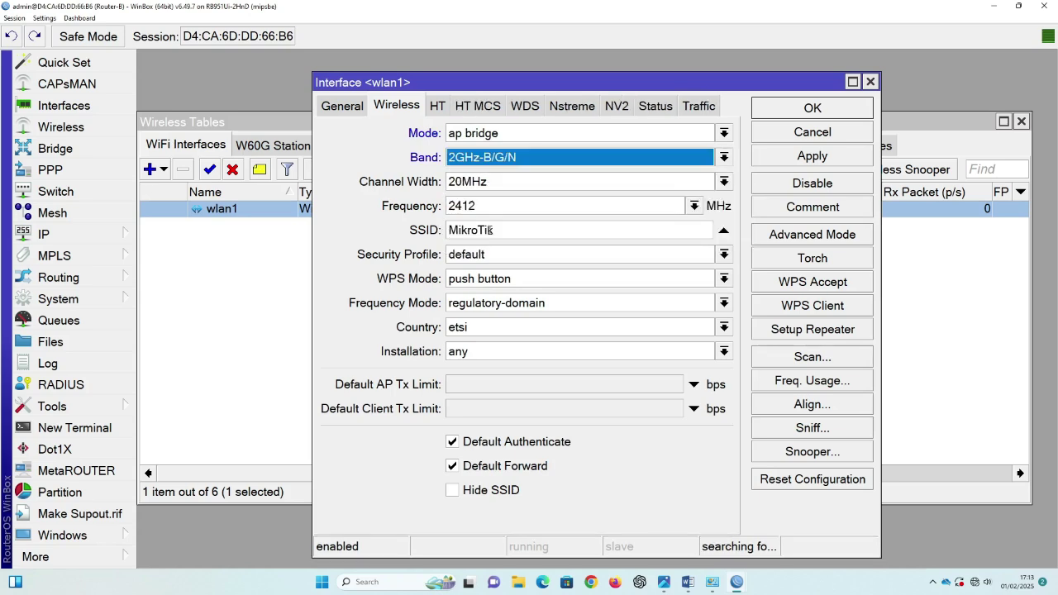
pyautogui.click(725, 184)
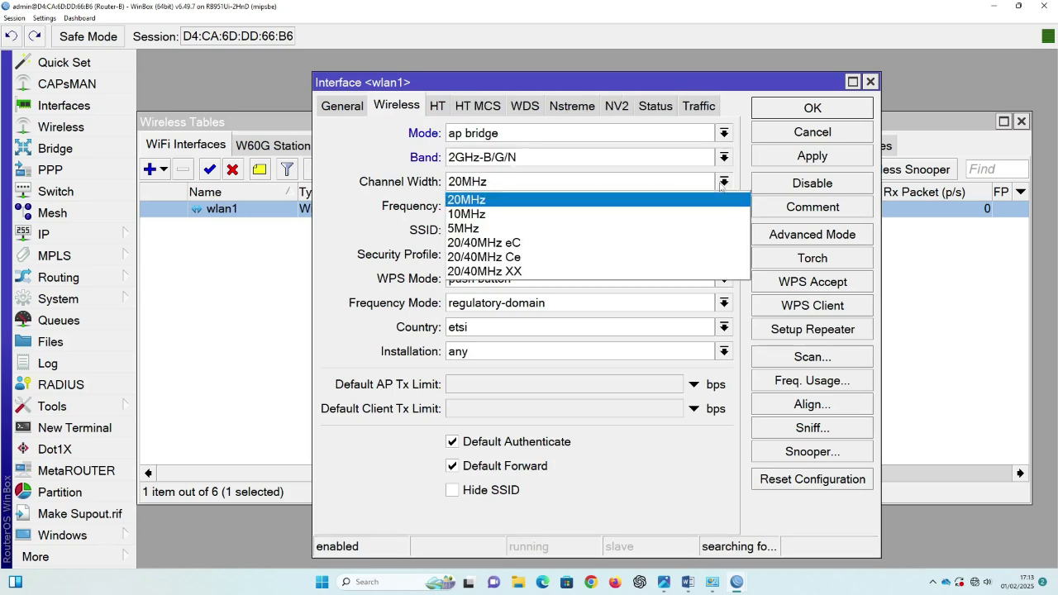
pyautogui.click(468, 200)
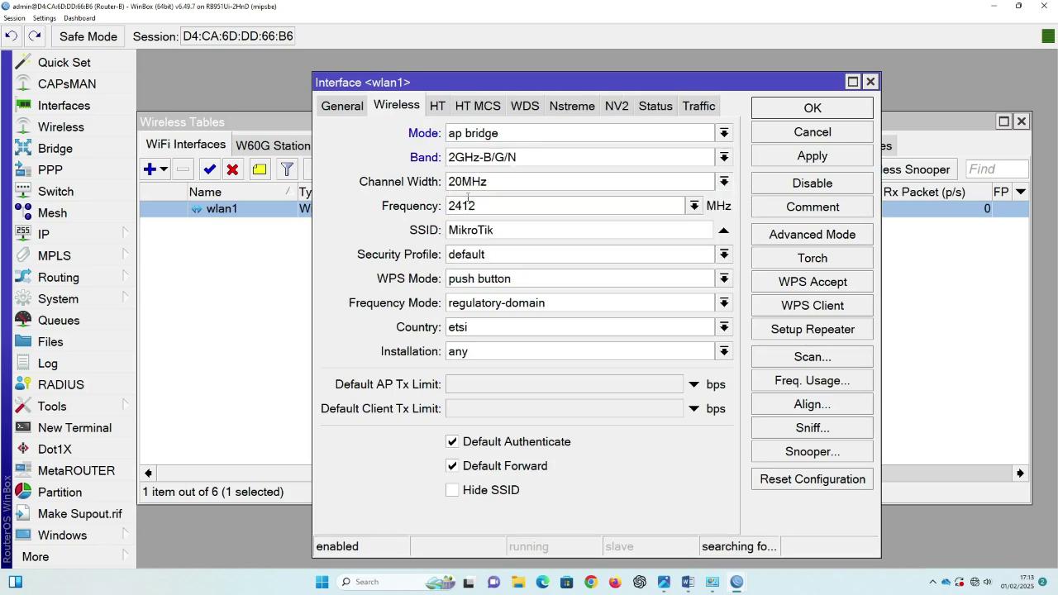
pyautogui.click(695, 206)
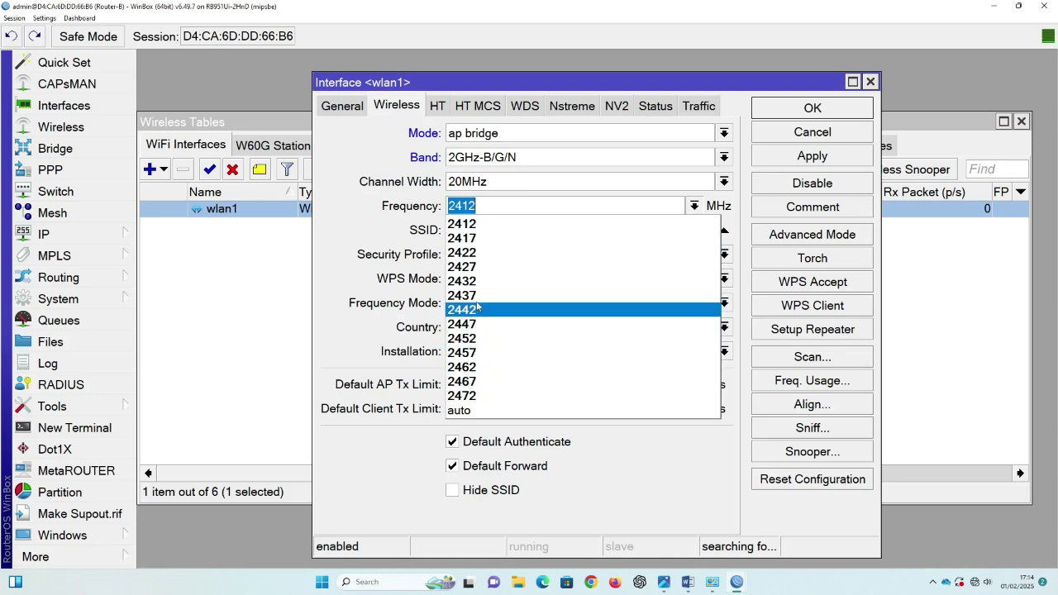
pyautogui.click(477, 296)
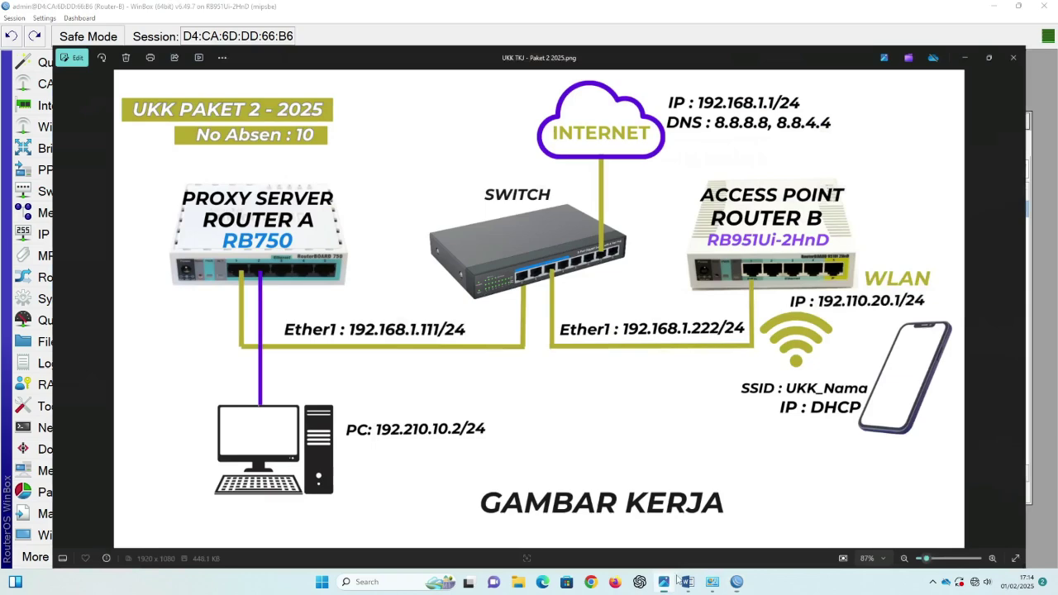
# Step: Set the SSID to UKK-ITNEWBIE with security profile password-wlan and apply it
pyautogui.click(664, 583)
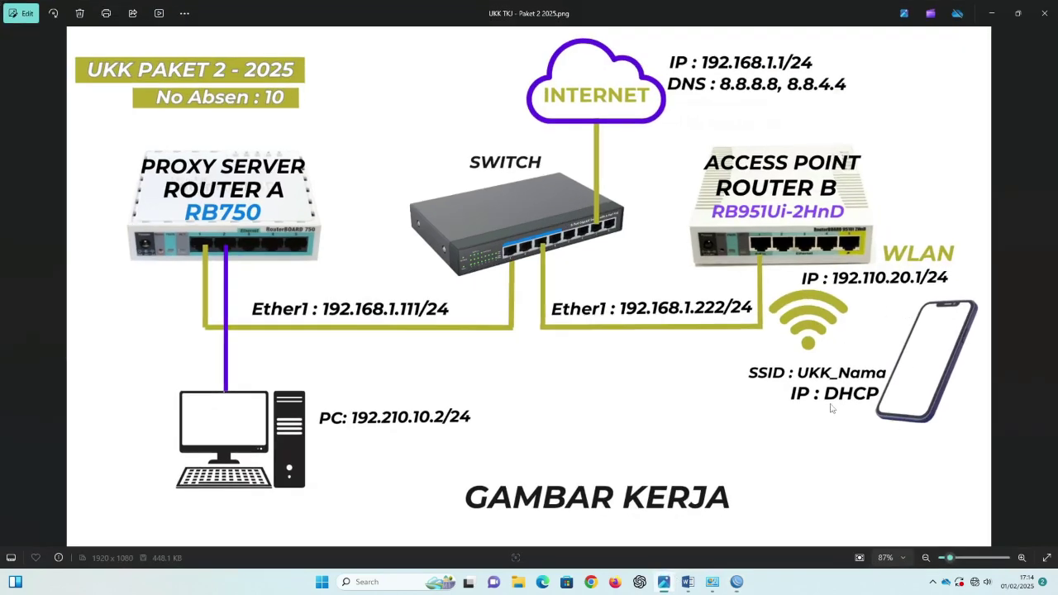
pyautogui.click(993, 14)
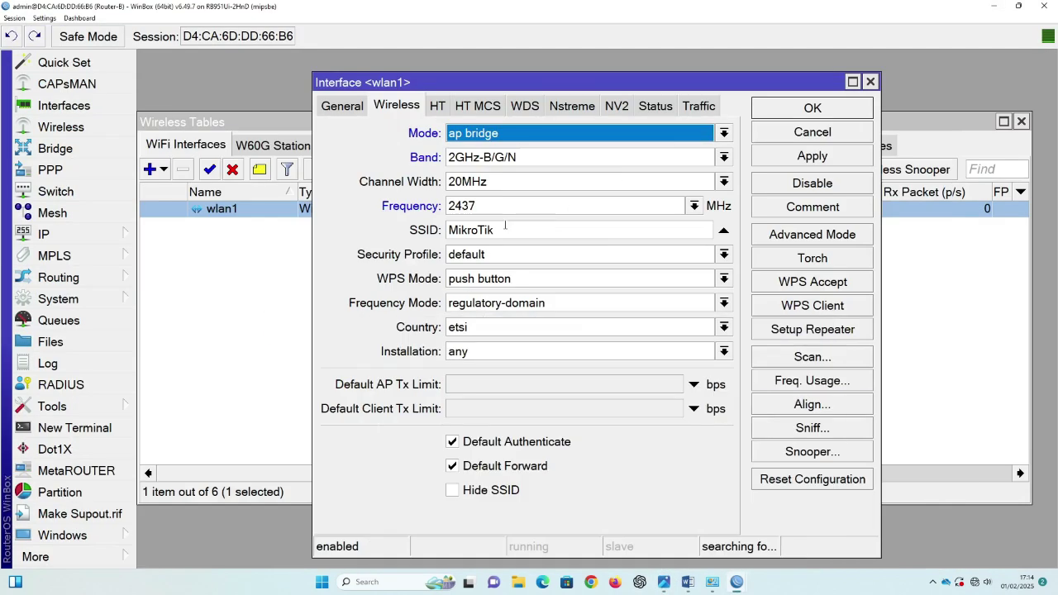
pyautogui.doubleClick(472, 224)
pyautogui.write('U')
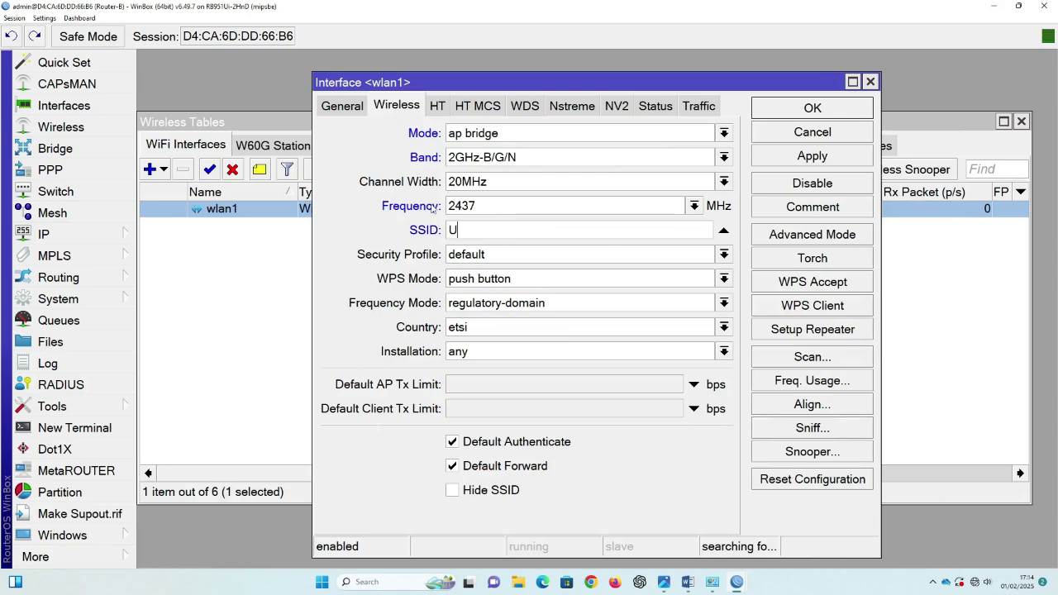
pyautogui.write('KK-ITNEWBIE')
pyautogui.click(725, 254)
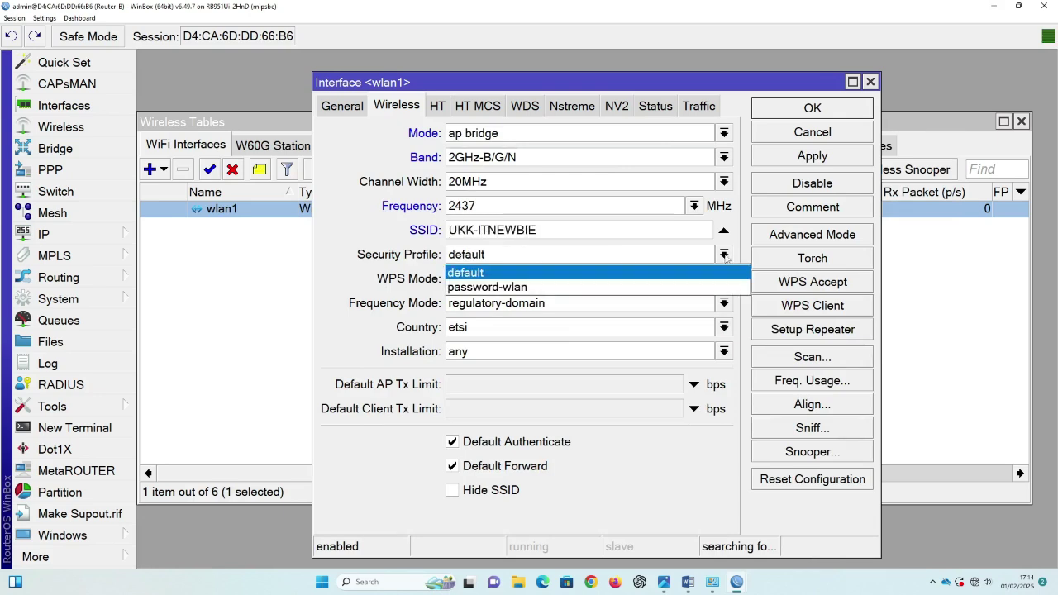
pyautogui.click(496, 288)
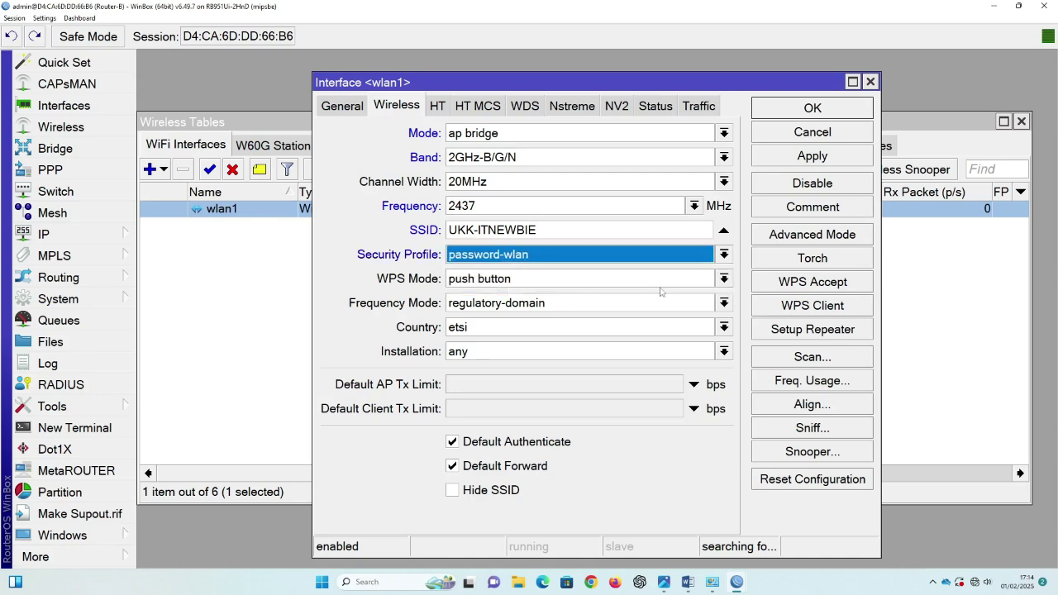
pyautogui.click(813, 157)
pyautogui.click(813, 108)
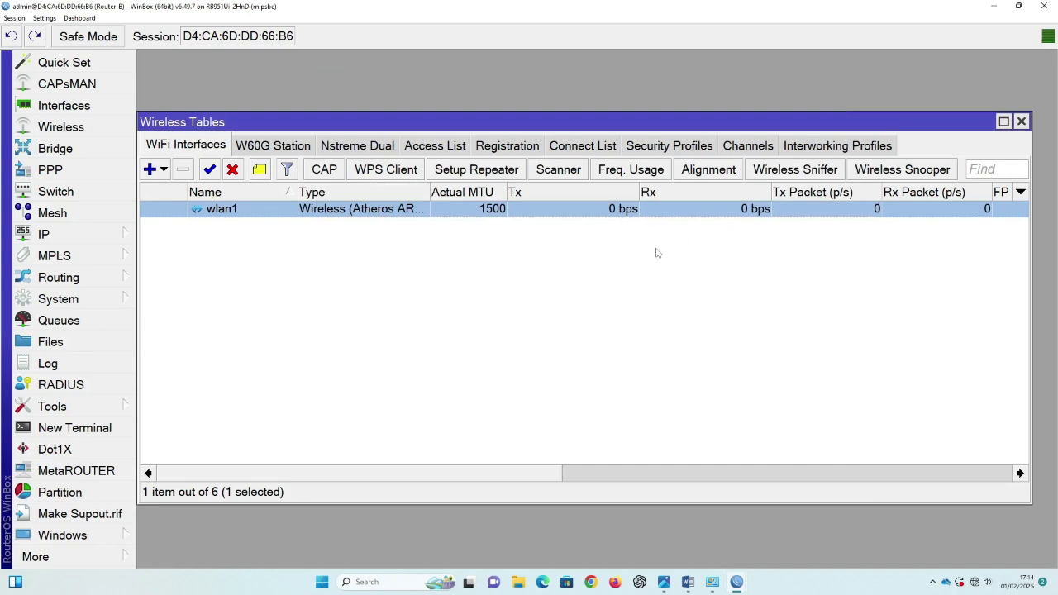
pyautogui.press('super+d')
pyautogui.click(977, 582)
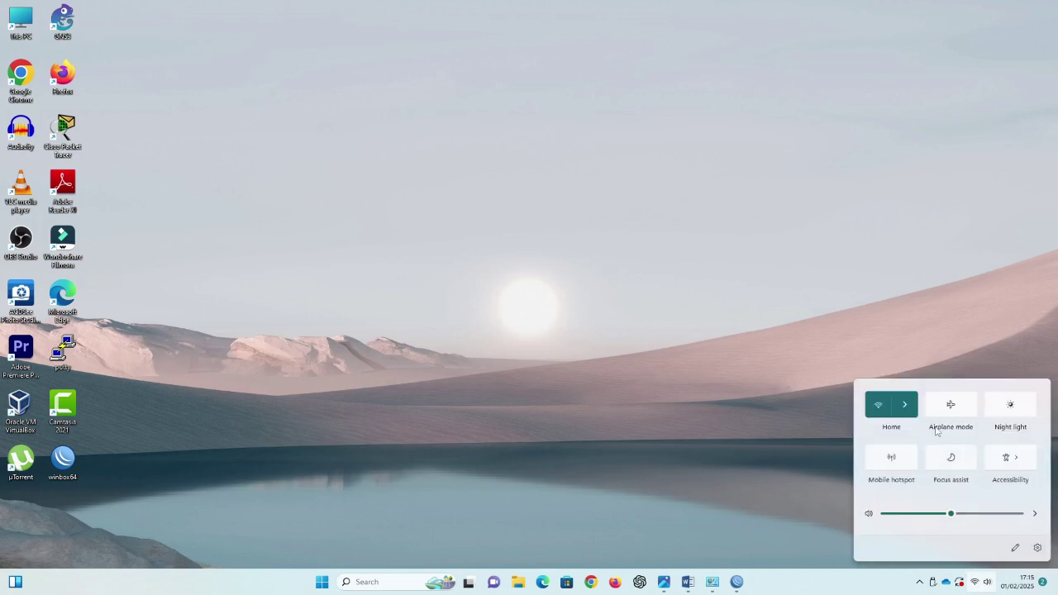
# Step: Connect the laptop to the UKK-ITNEWBIE Wi-Fi network using its security key
pyautogui.click(906, 405)
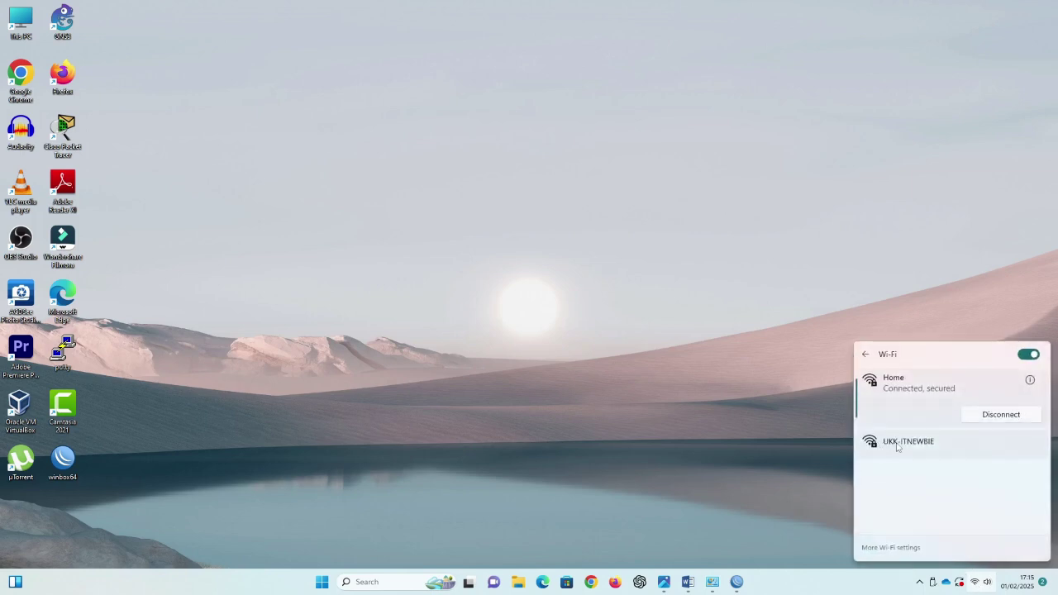
pyautogui.click(898, 447)
pyautogui.click(1001, 463)
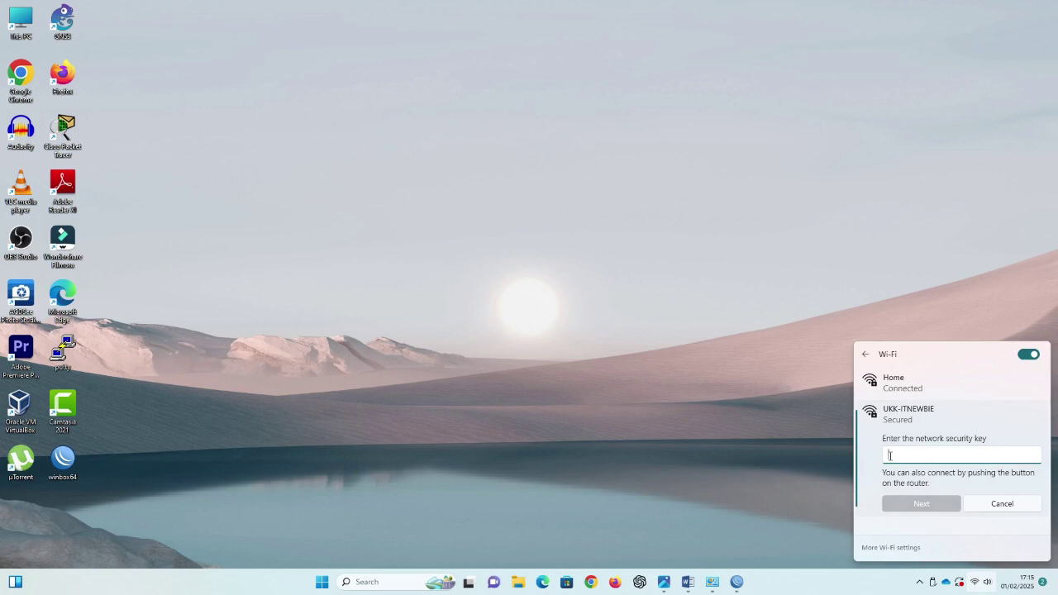
pyautogui.write('u')
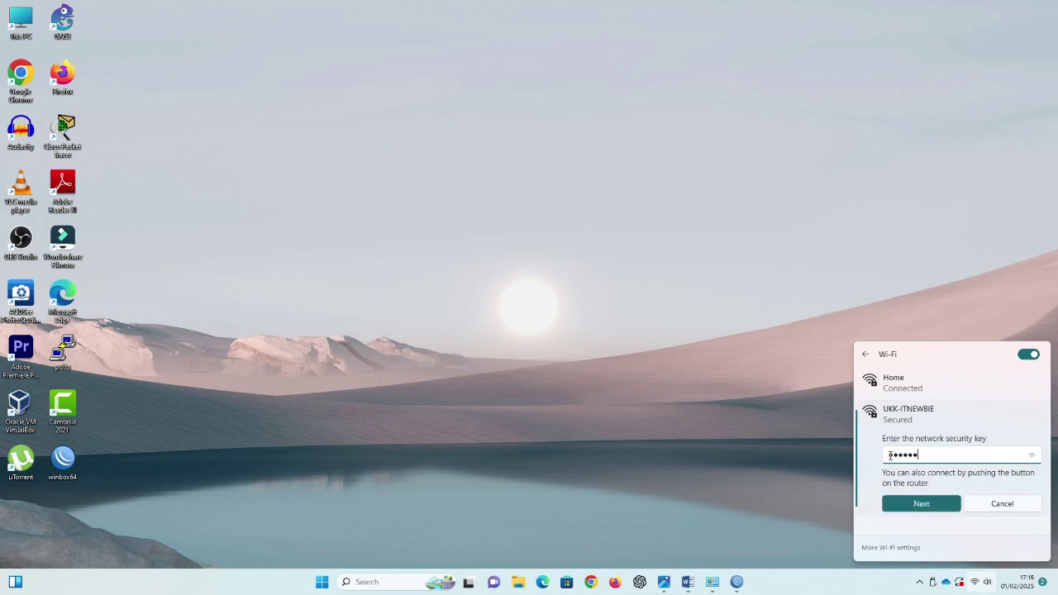
pyautogui.click(1033, 455)
pyautogui.click(912, 504)
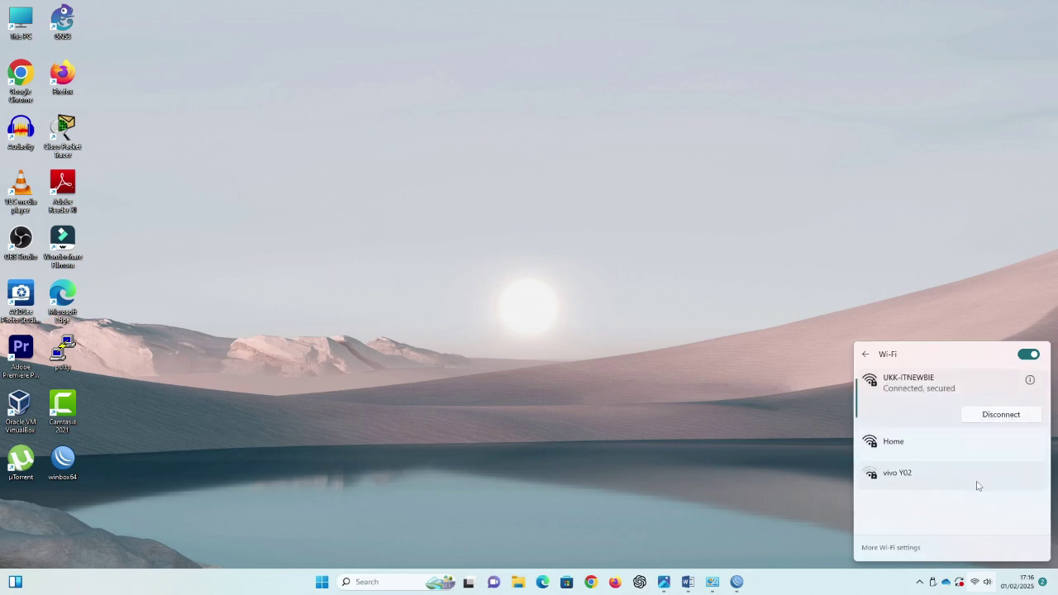
pyautogui.click(681, 323)
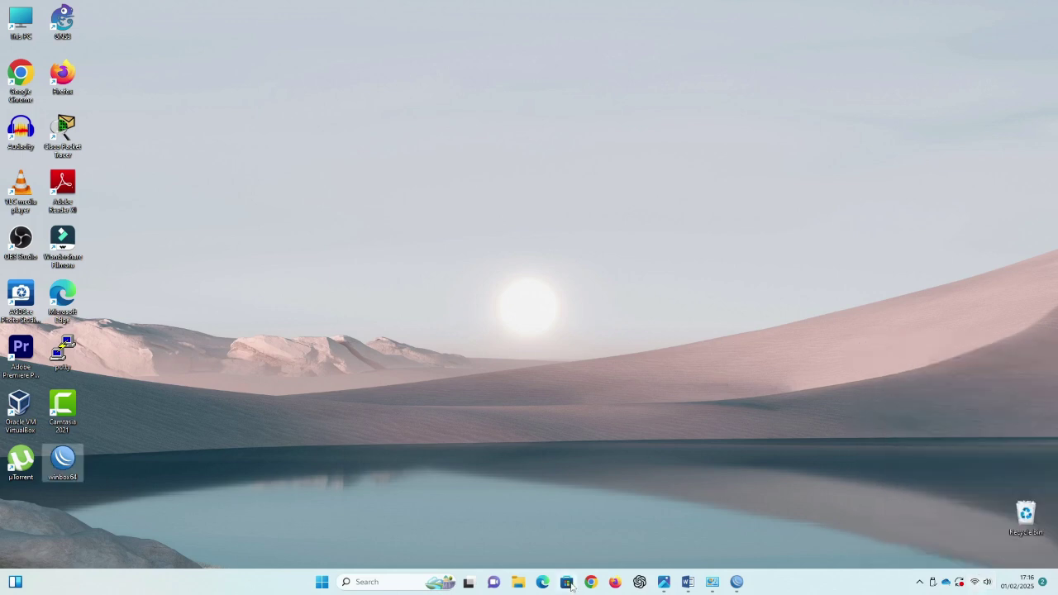
# Step: Load detik.com in Firefox, decline the translation offer, and minimize the browser
pyautogui.click(619, 584)
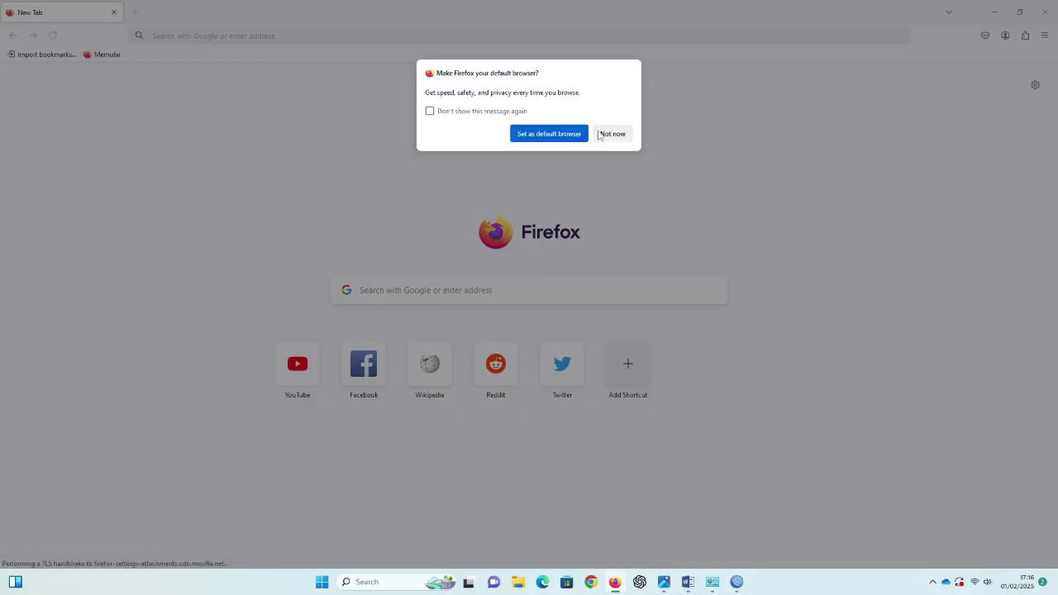
pyautogui.click(604, 134)
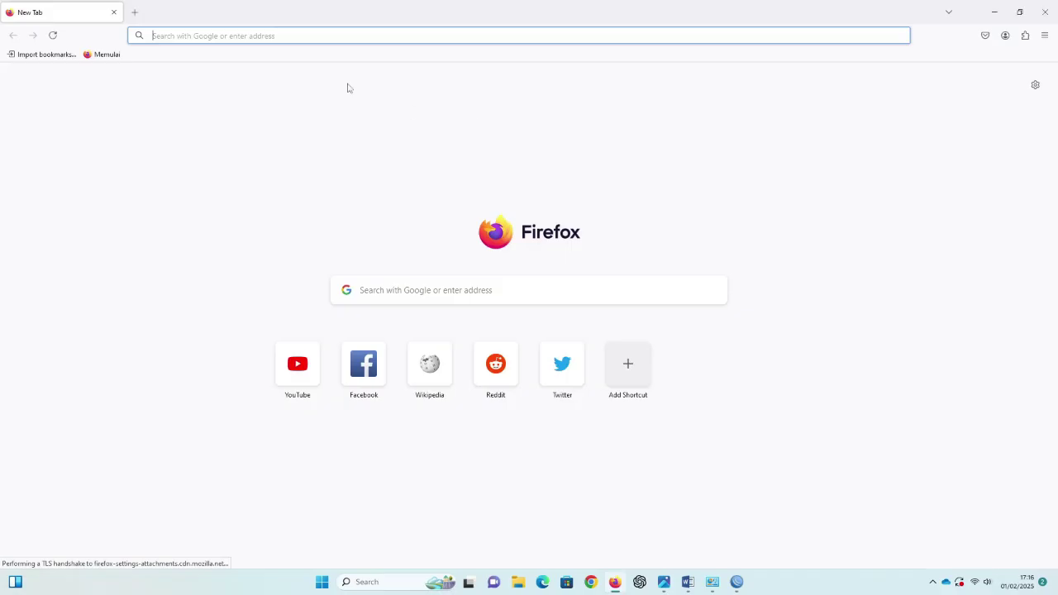
pyautogui.write('DFT')
pyautogui.press('BackSpace')
pyautogui.press('BackSpace')
pyautogui.press('BackSpace')
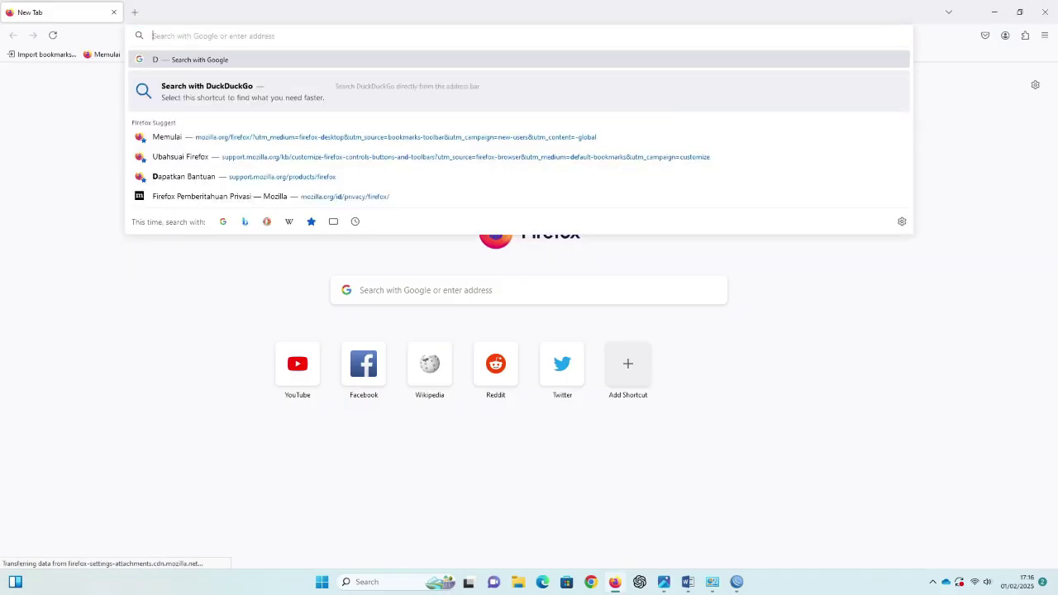
pyautogui.write('set')
pyautogui.press('BackSpace')
pyautogui.press('BackSpace')
pyautogui.press('BackSpace')
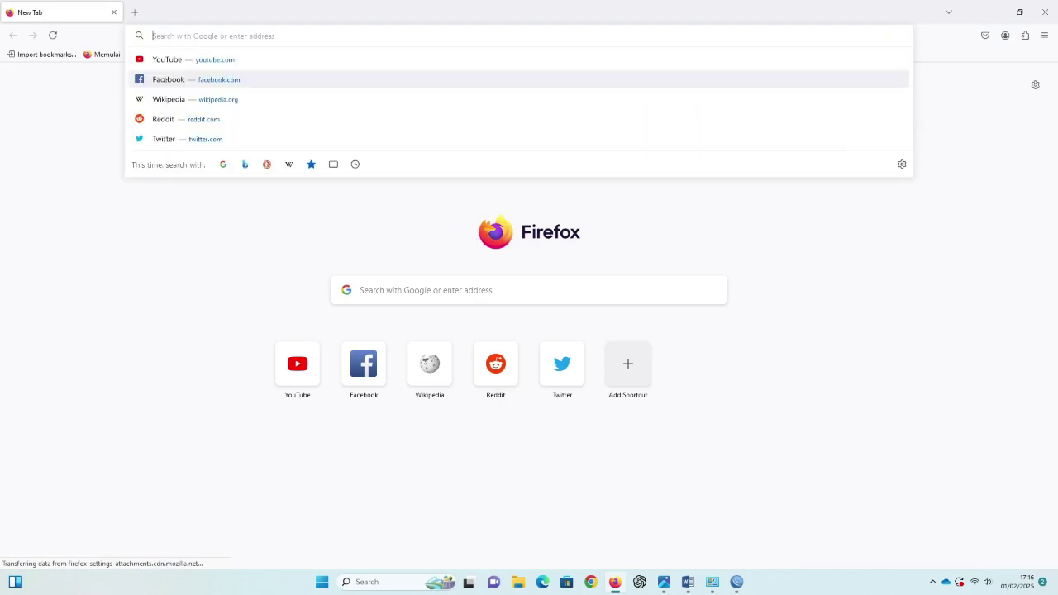
pyautogui.write('de')
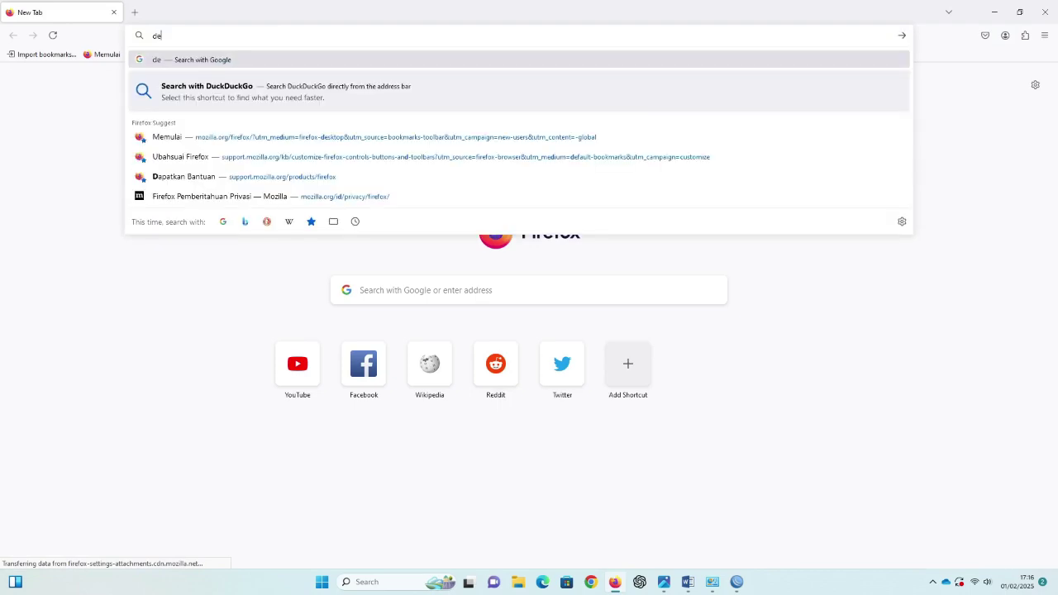
pyautogui.write('tik.com')
pyautogui.press('Return')
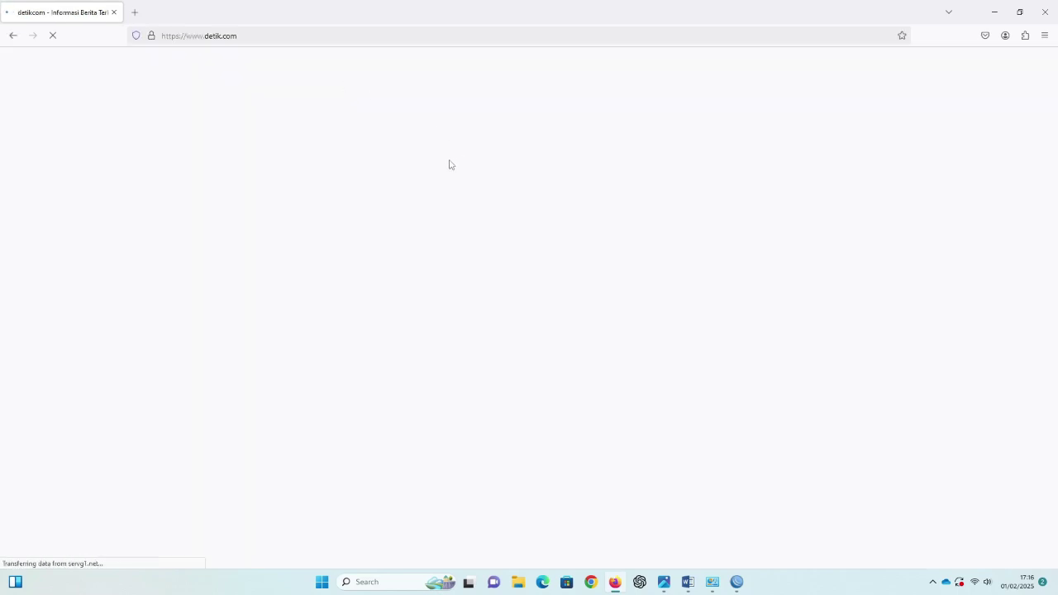
pyautogui.scroll(-10, 631, 375)
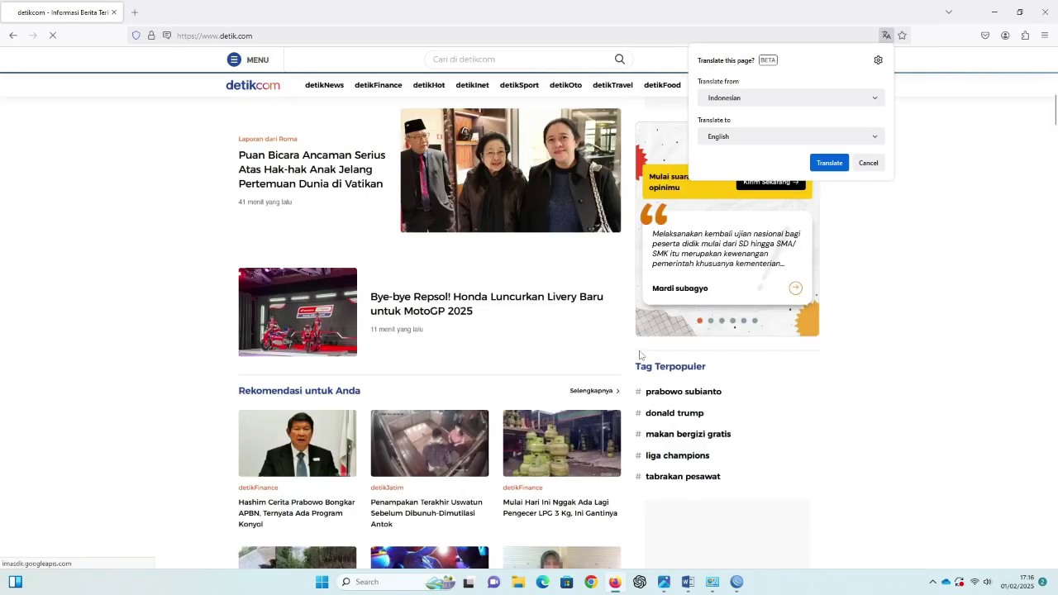
pyautogui.scroll(3, 638, 355)
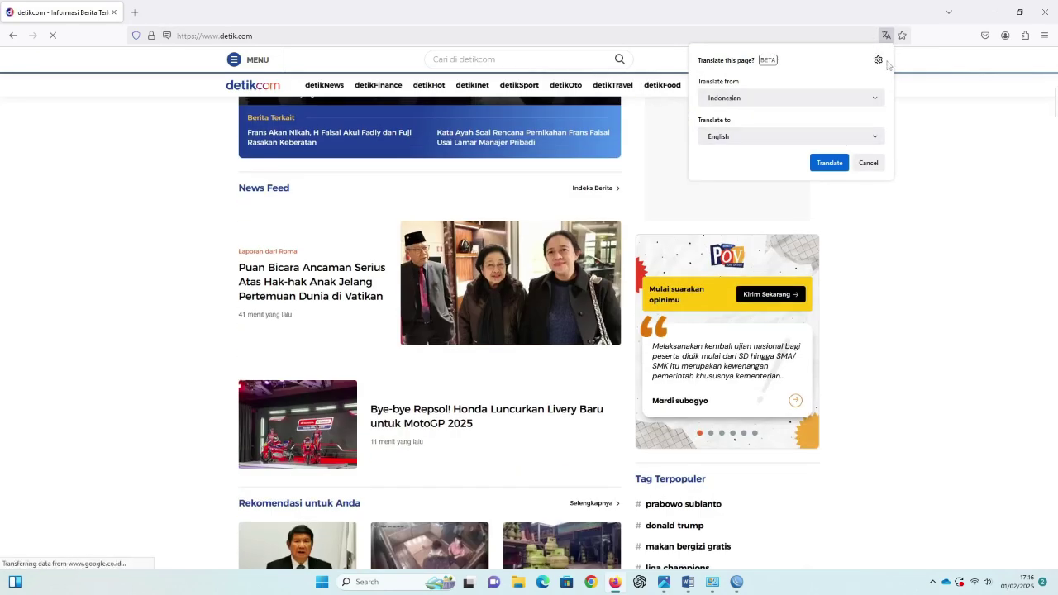
pyautogui.click(868, 163)
pyautogui.click(995, 12)
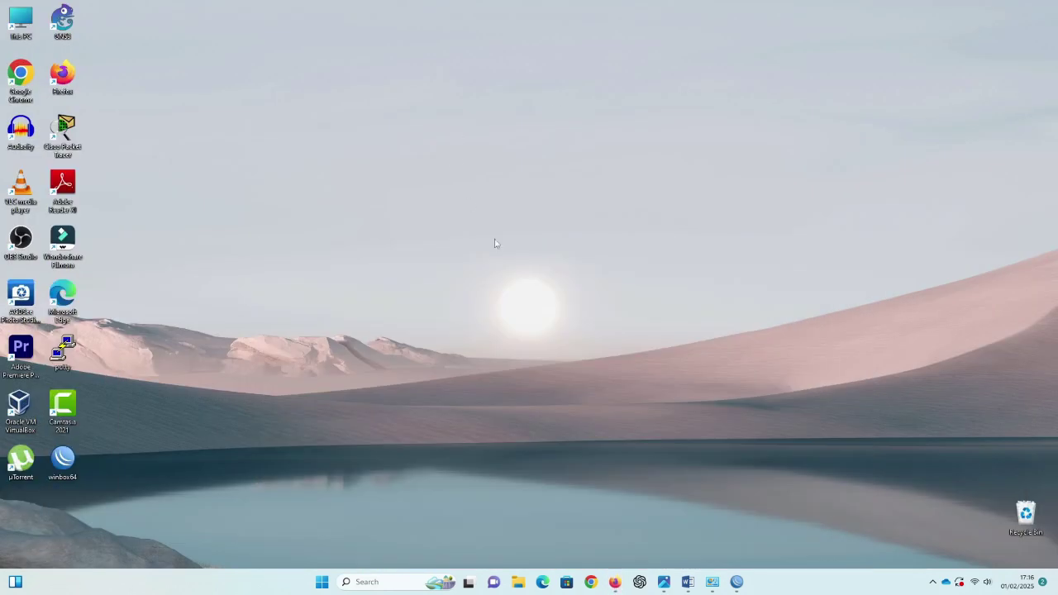
# Step: Restore Router-B's WinBox and inspect the wireless client registered on wlan1
pyautogui.moveTo(737, 583)
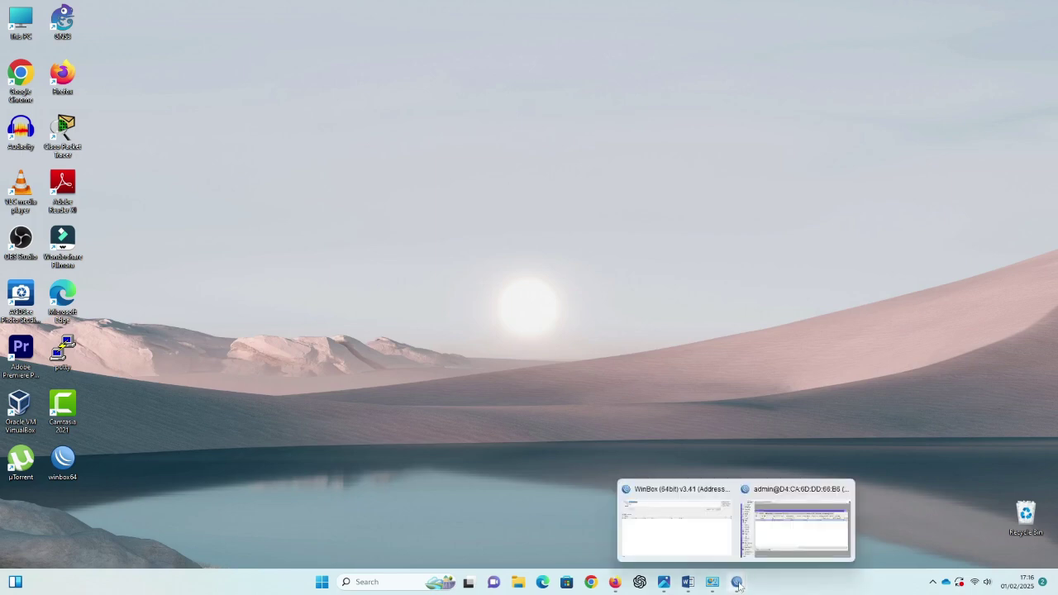
pyautogui.click(773, 550)
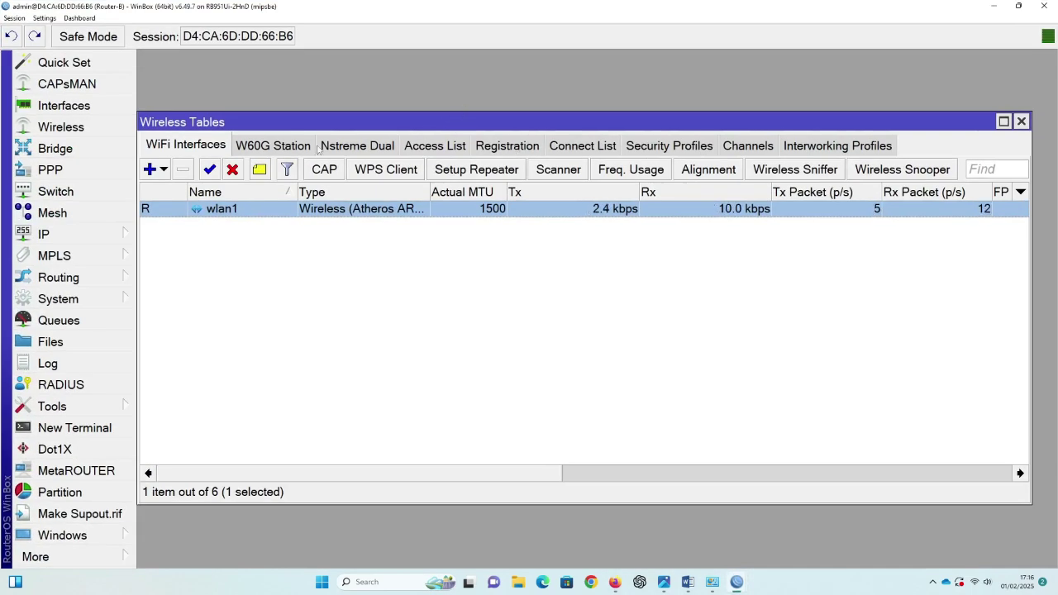
pyautogui.click(492, 145)
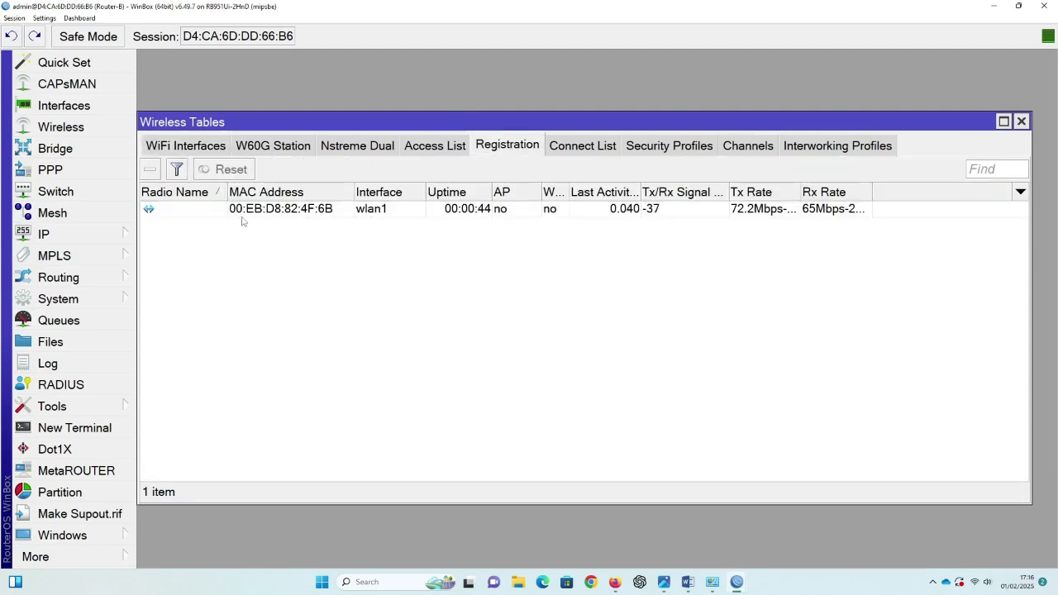
pyautogui.doubleClick(378, 212)
pyautogui.press('Escape')
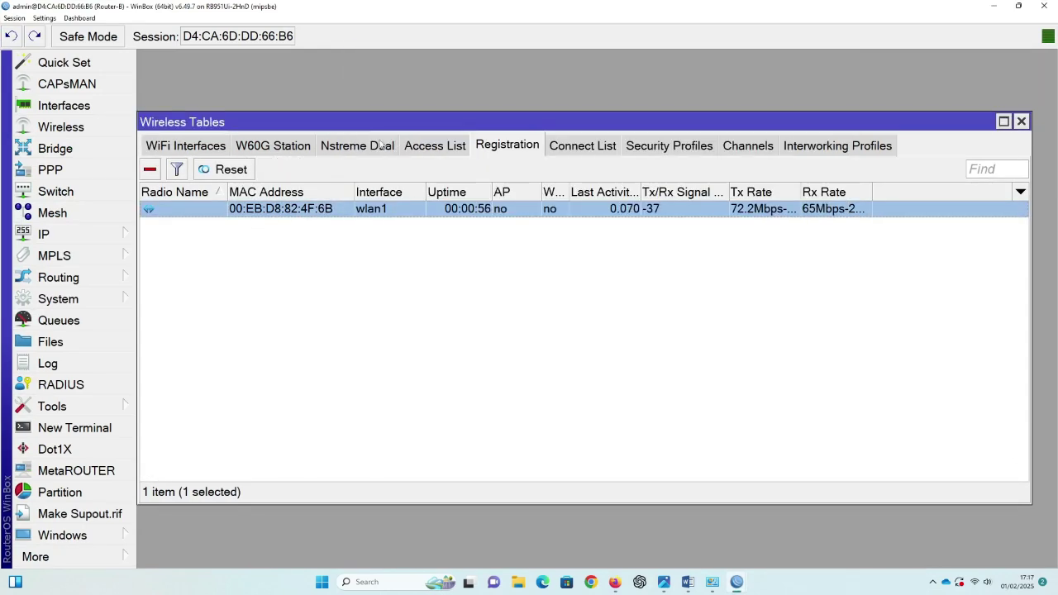
pyautogui.click(434, 148)
pyautogui.click(527, 149)
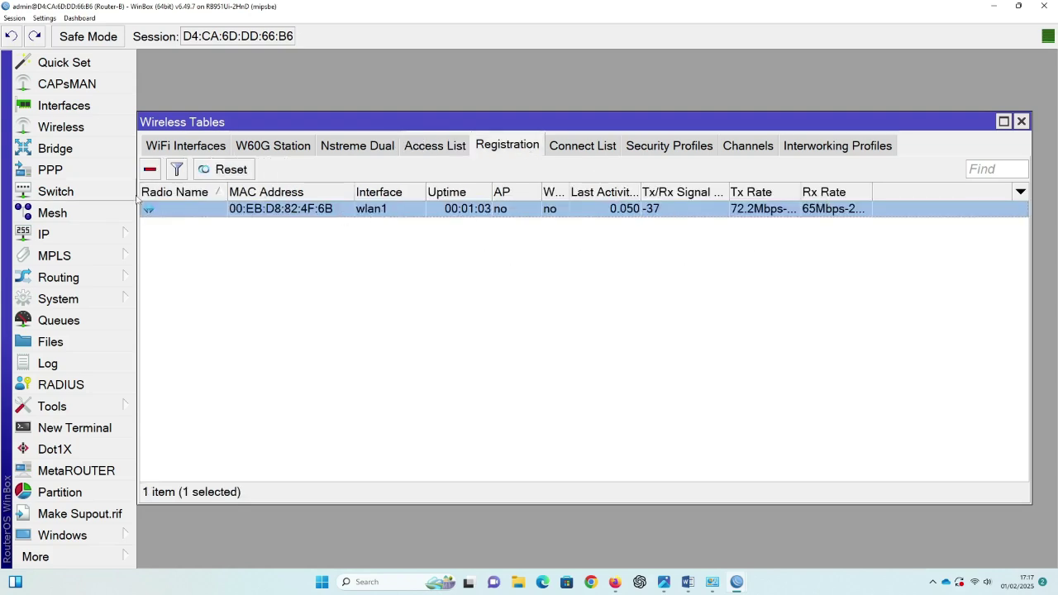
# Step: Confirm the dhcp1 lease for 192.110.20.254 in DHCP Server Leases, then minimize WinBox
pyautogui.click(98, 238)
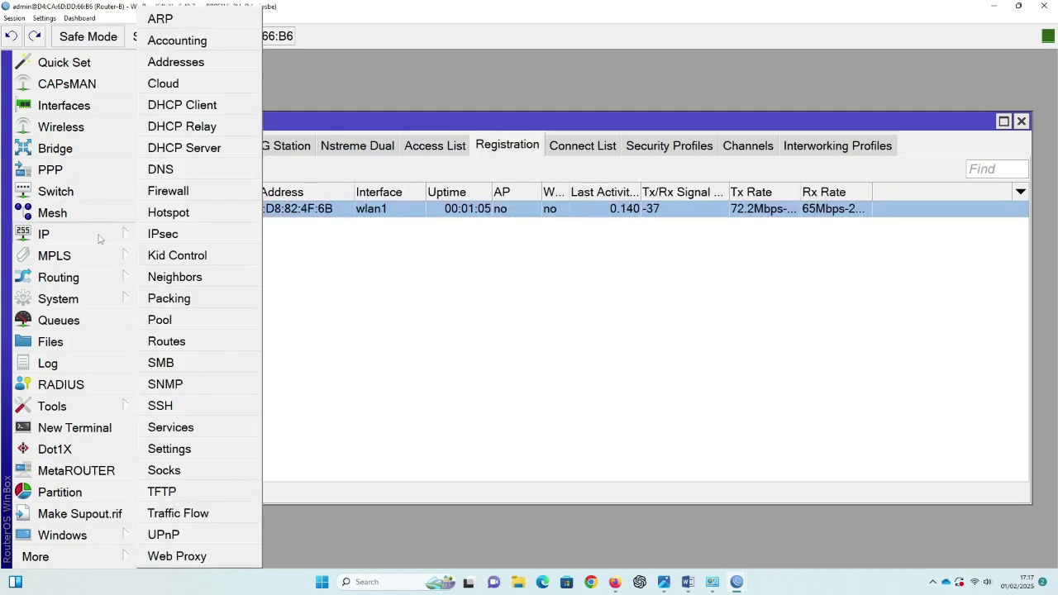
pyautogui.click(182, 148)
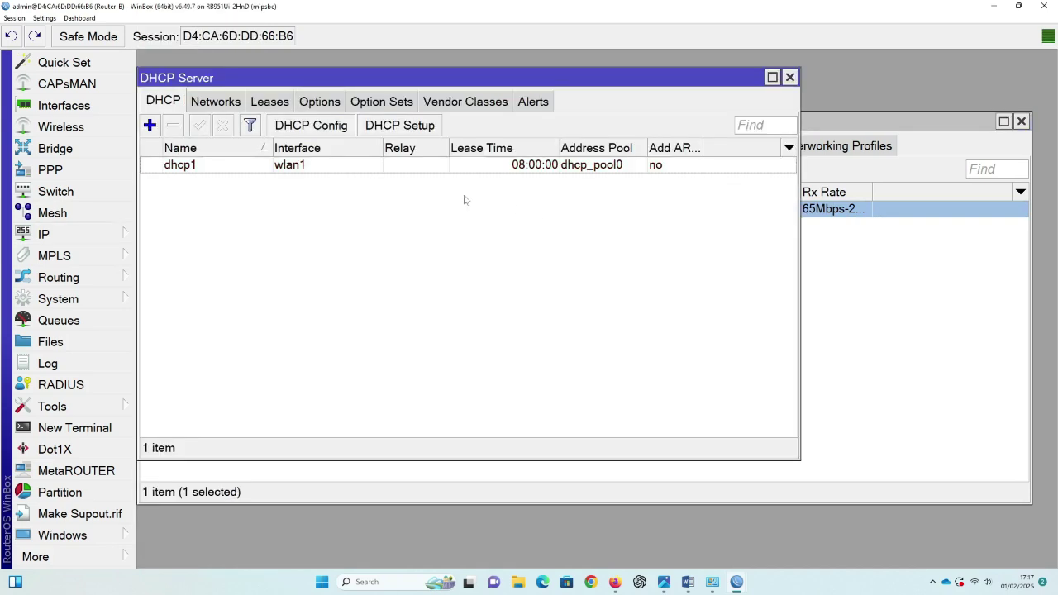
pyautogui.click(269, 103)
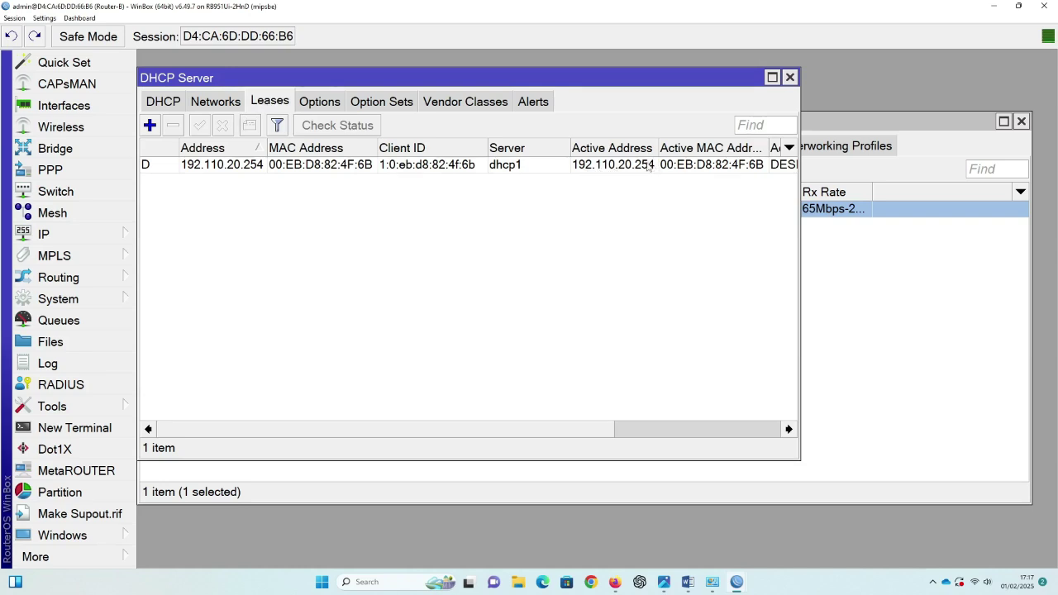
pyautogui.doubleClick(651, 166)
pyautogui.moveTo(600, 203); pyautogui.dragTo(493, 204)
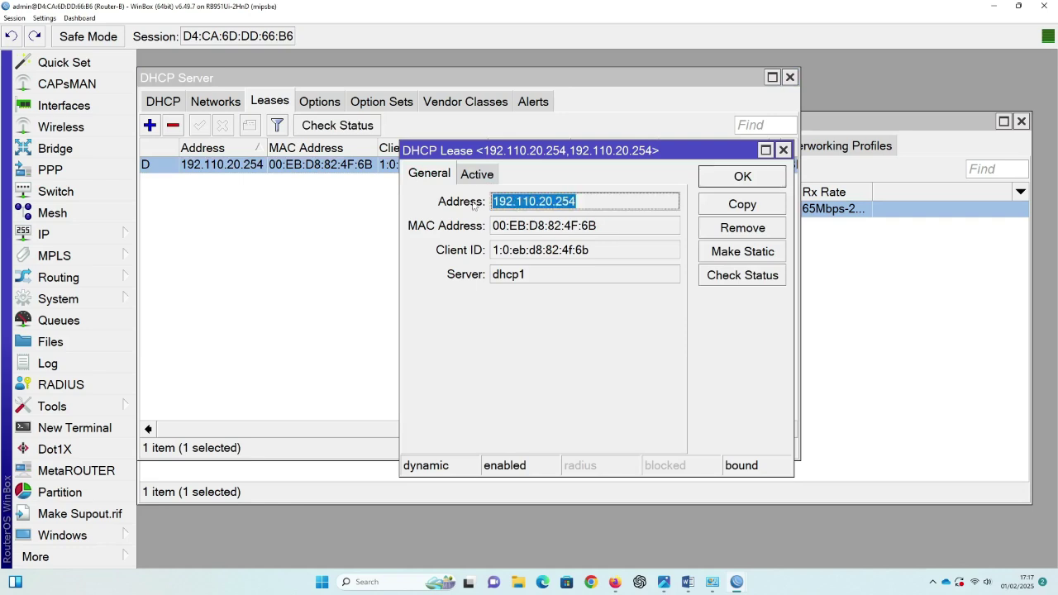
pyautogui.click(759, 184)
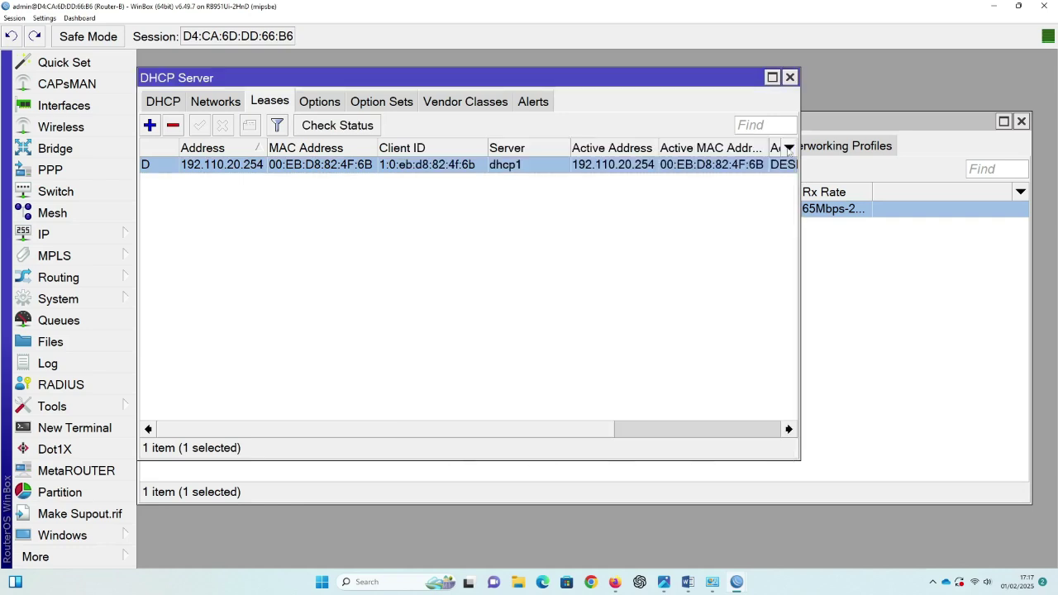
pyautogui.click(791, 77)
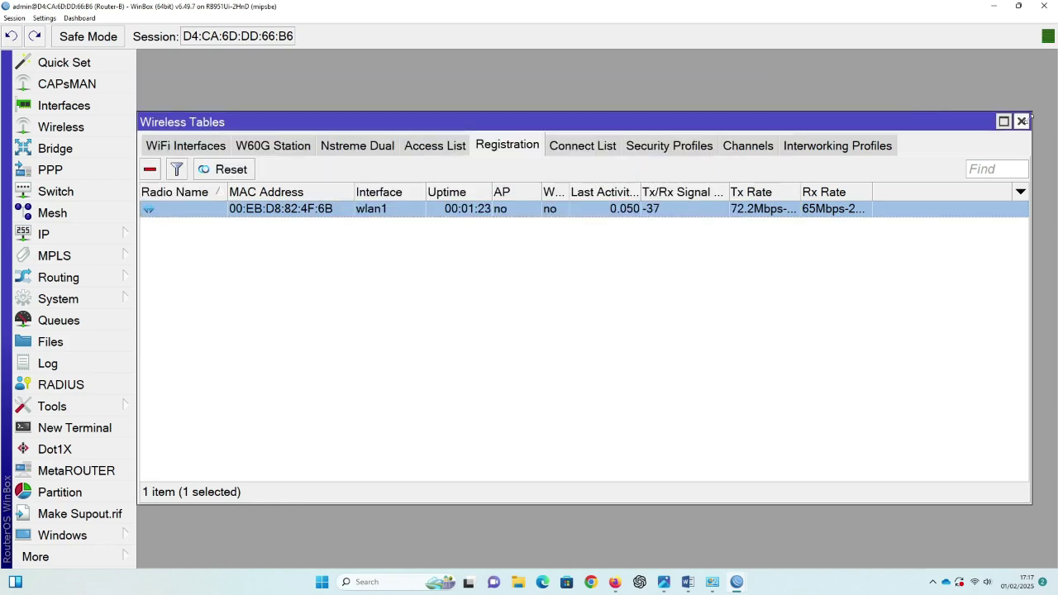
pyautogui.click(994, 6)
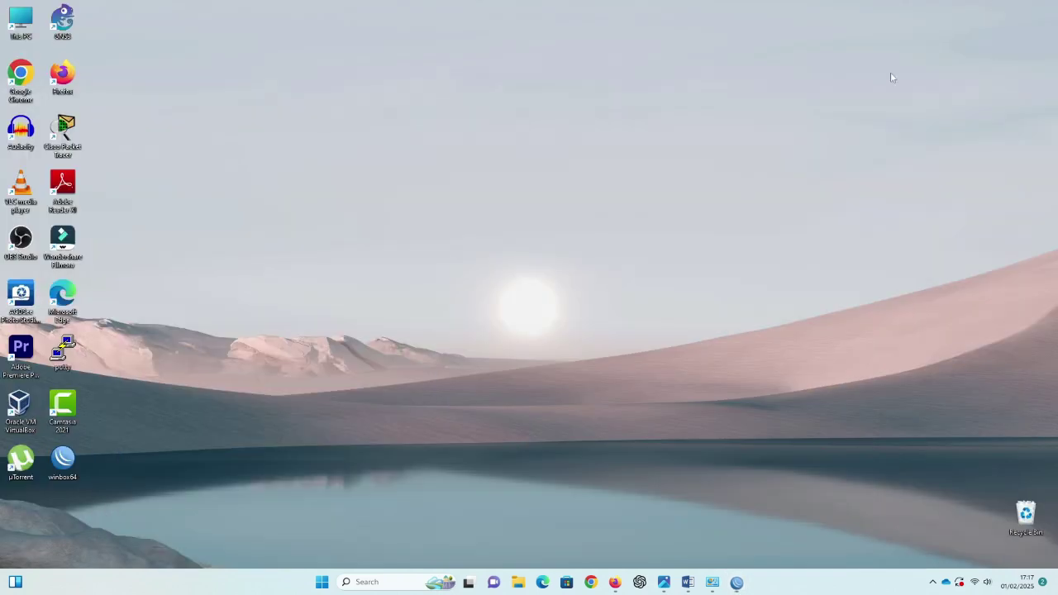
# Step: Highlight the WAN and WLAN requirement lines in yellow
pyautogui.click(688, 583)
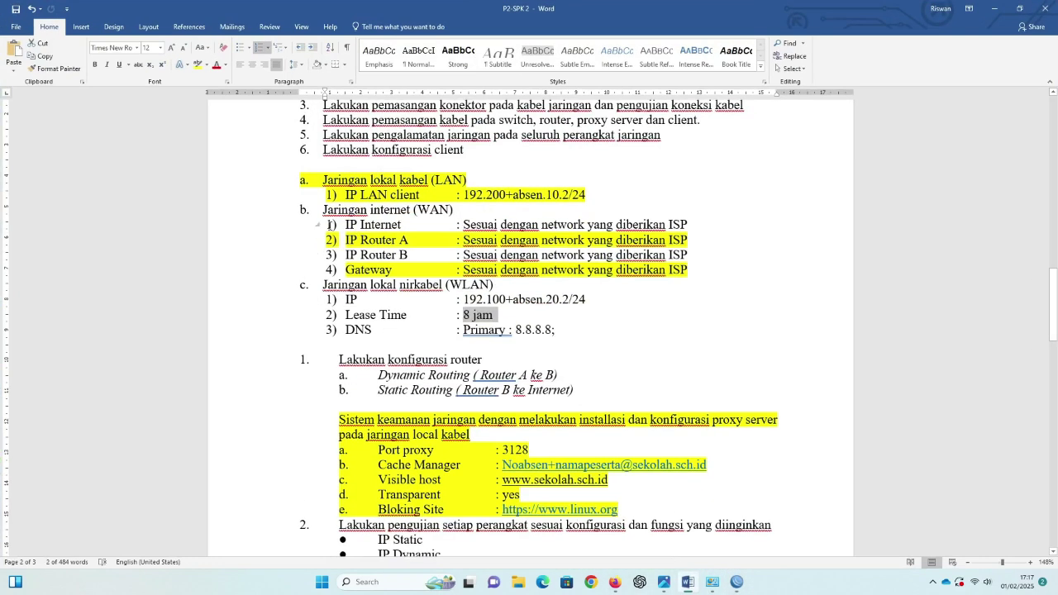
pyautogui.moveTo(321, 209); pyautogui.dragTo(619, 333)
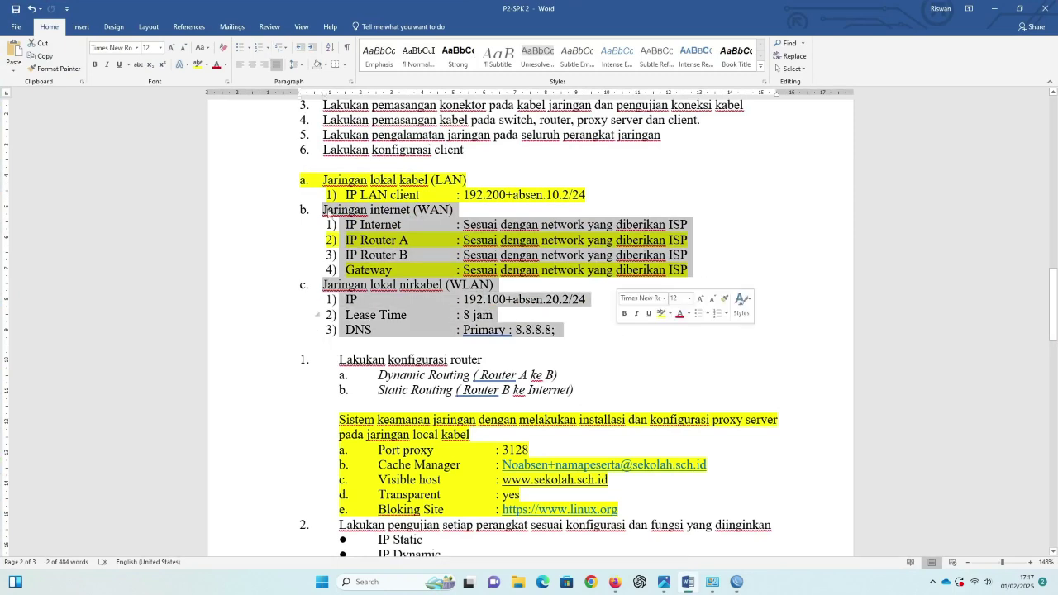
pyautogui.click(198, 64)
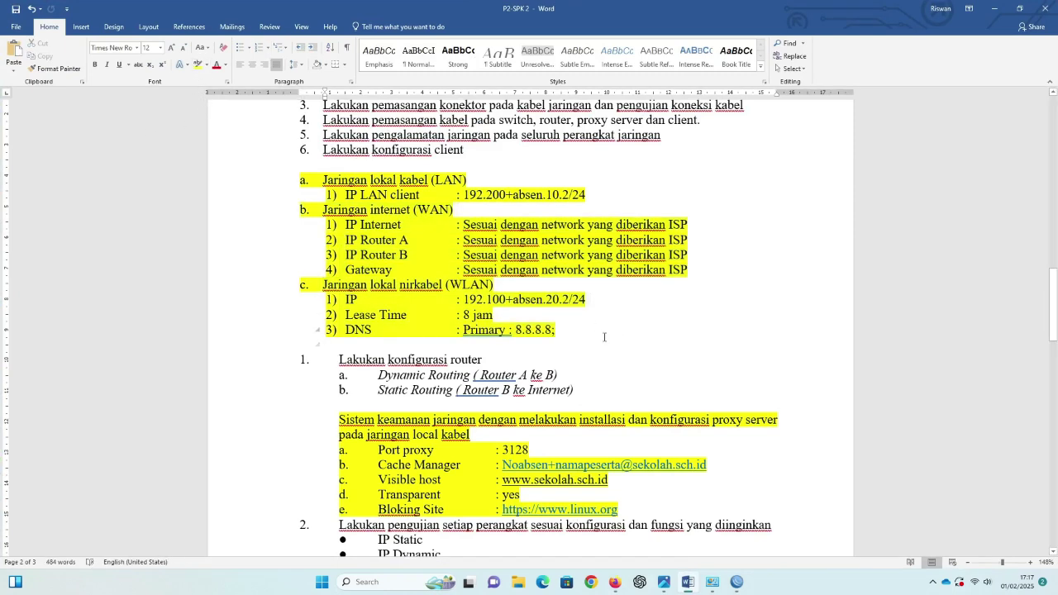
# Step: Highlight item b, Static Routing, in yellow and minimize the document
pyautogui.scroll(-3, 576, 350)
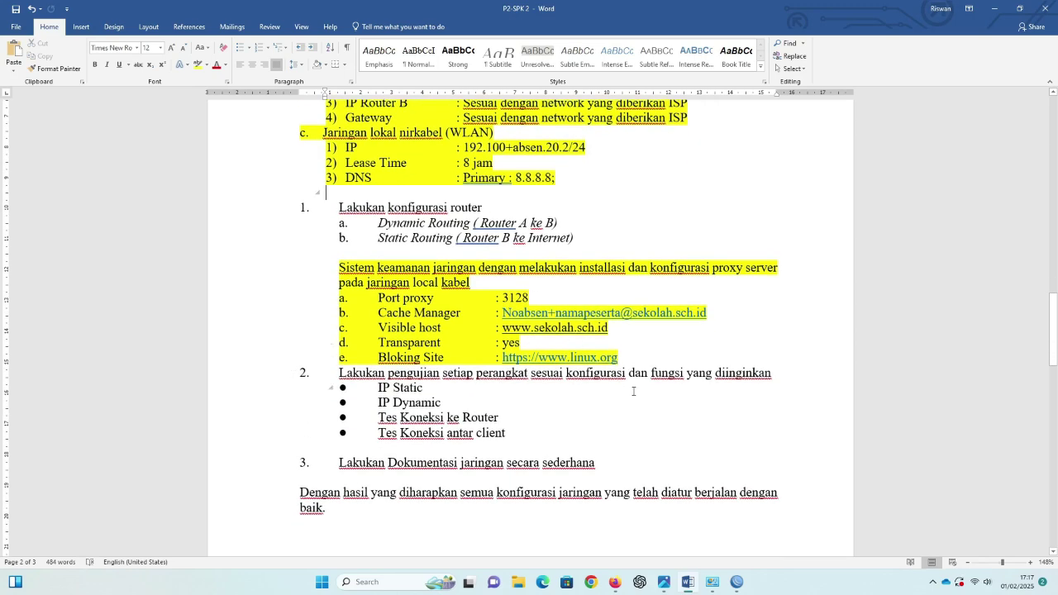
pyautogui.scroll(-2, 634, 391)
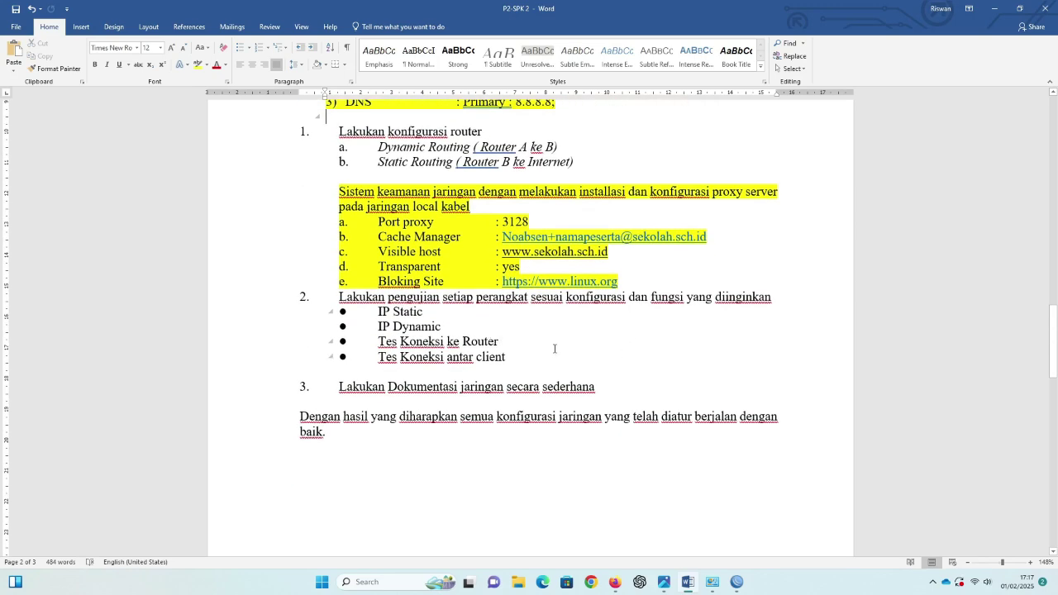
pyautogui.scroll(3, 555, 349)
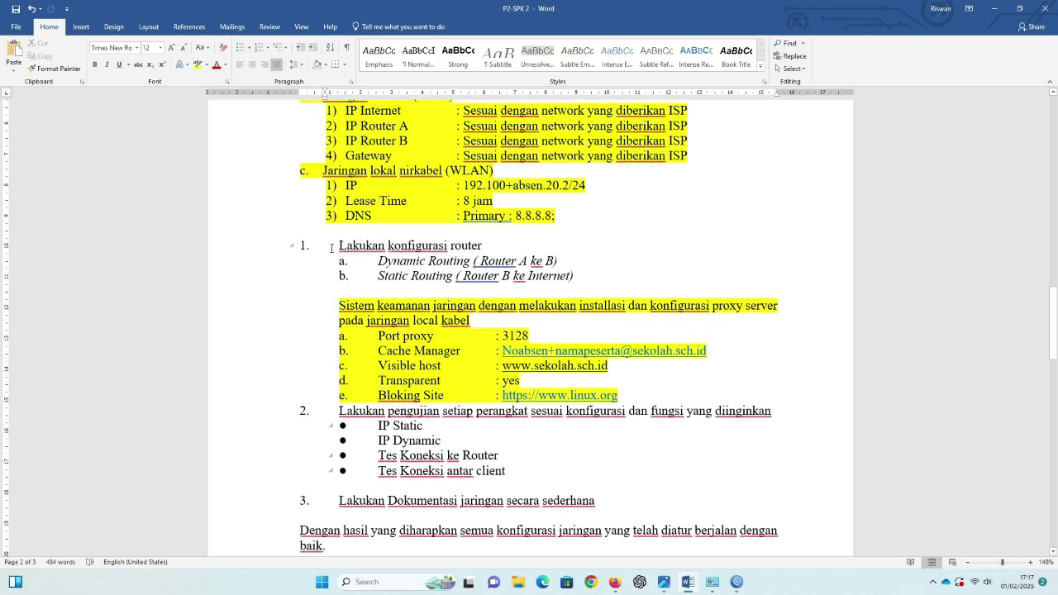
pyautogui.moveTo(339, 246); pyautogui.dragTo(577, 277)
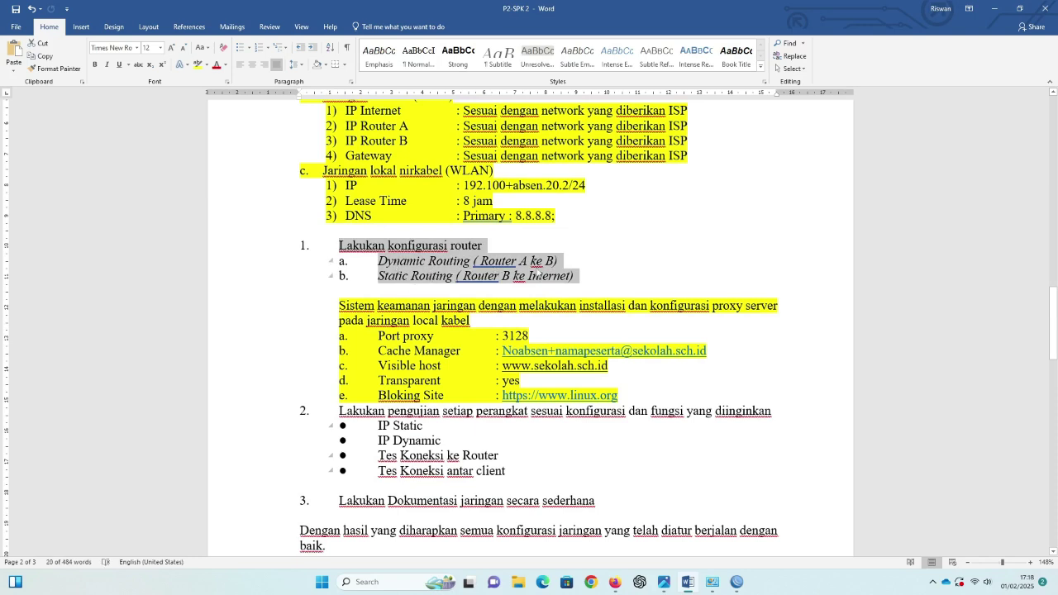
pyautogui.click(617, 275)
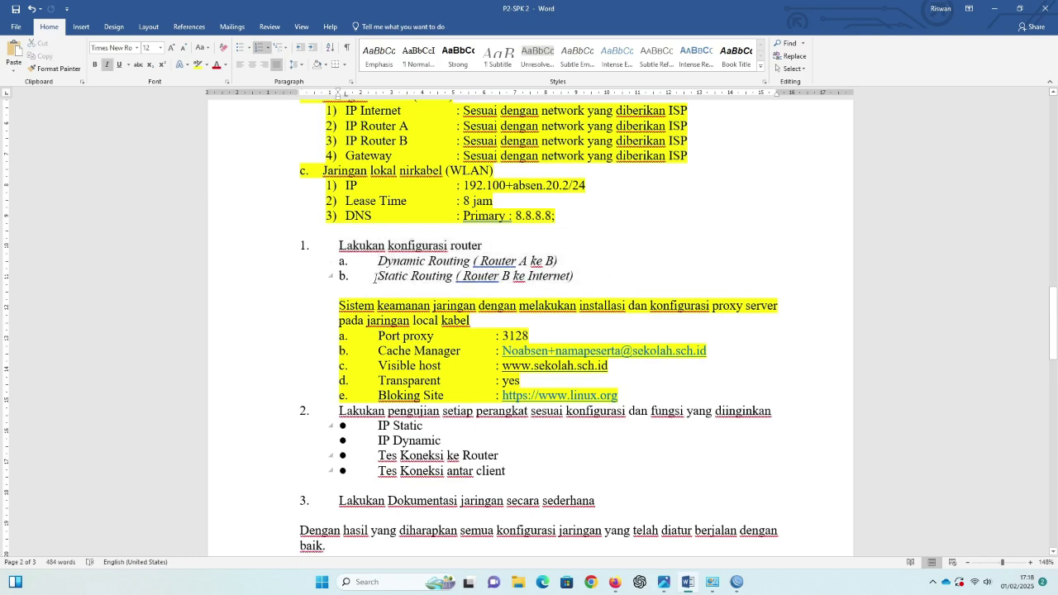
pyautogui.moveTo(376, 278); pyautogui.dragTo(582, 278)
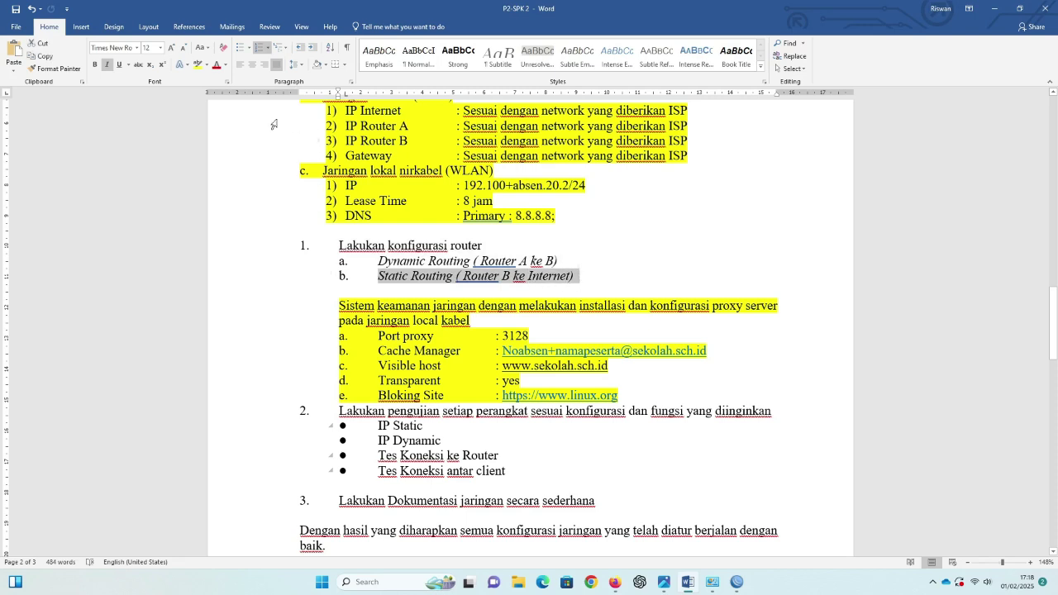
pyautogui.click(198, 64)
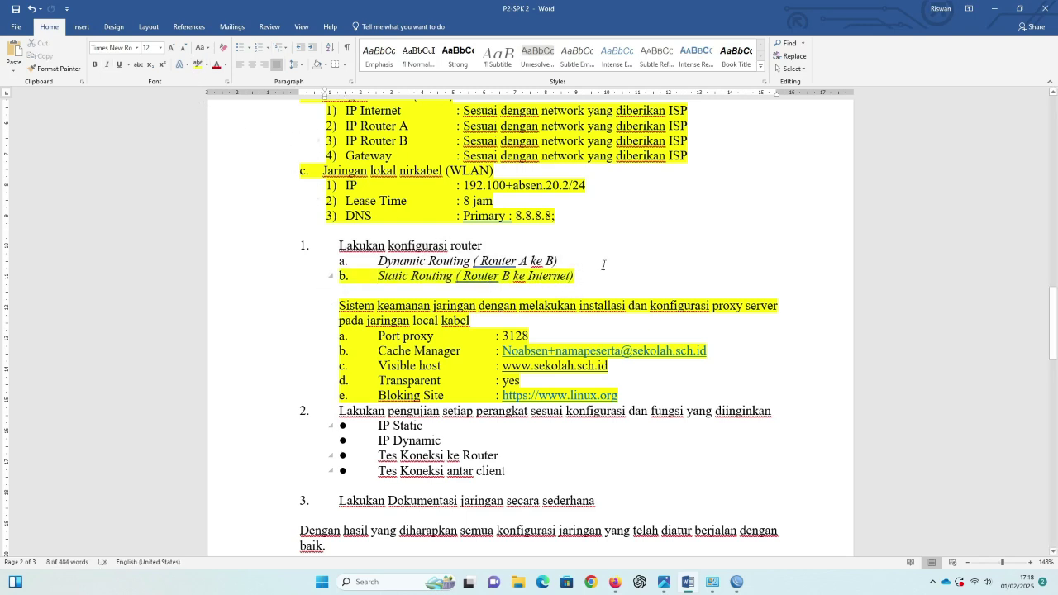
pyautogui.click(378, 261)
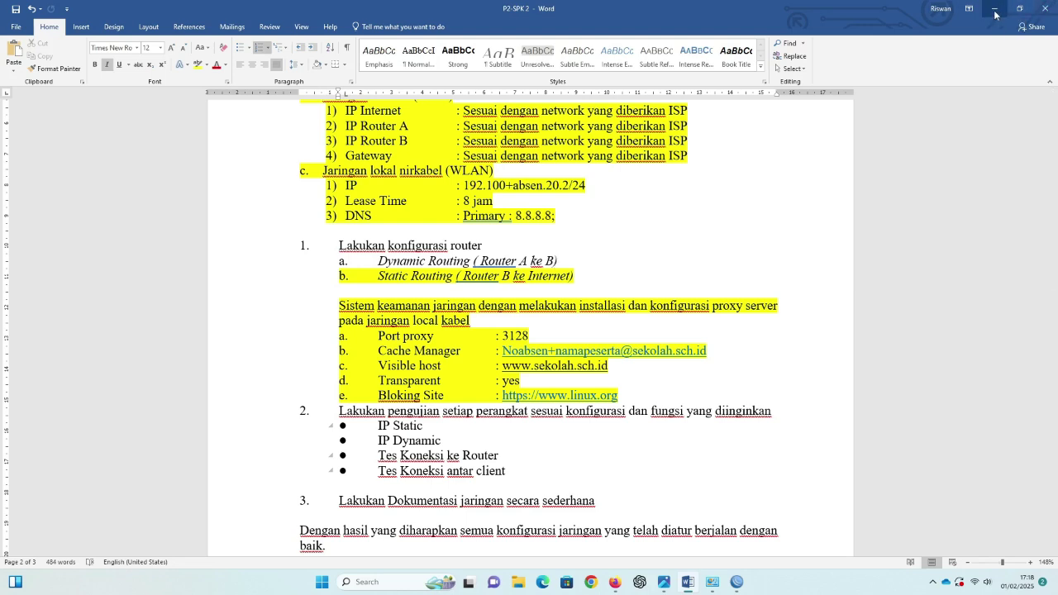
pyautogui.click(995, 10)
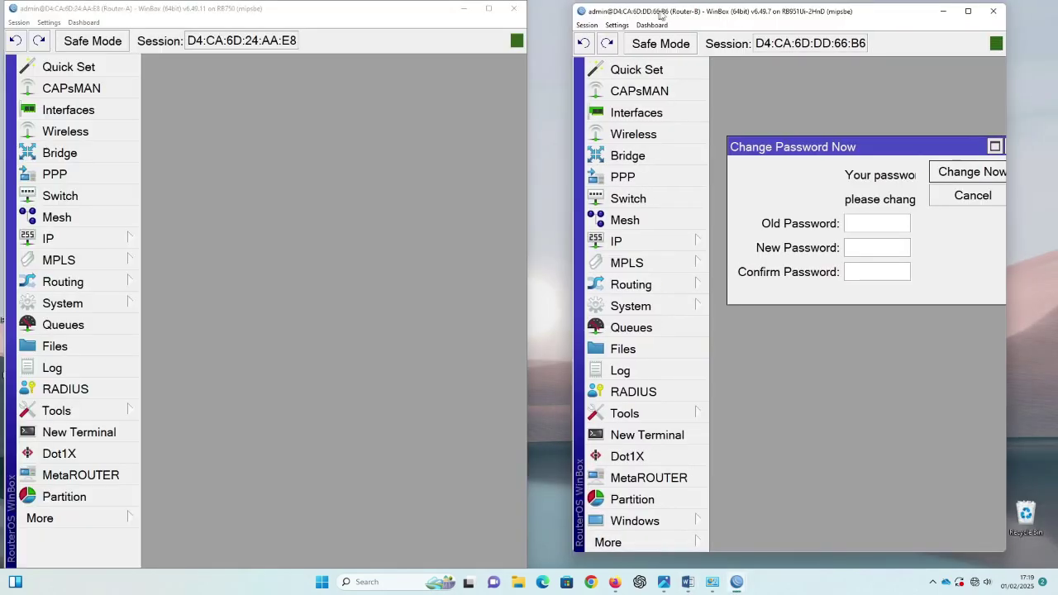
# Step: Close Router-B's Change Password Now prompt unchanged and snap its window to the right half
pyautogui.moveTo(656, 16)
pyautogui.mouseDown()
pyautogui.moveTo(673, 13)
pyautogui.moveTo(659, 17)
pyautogui.mouseUp()
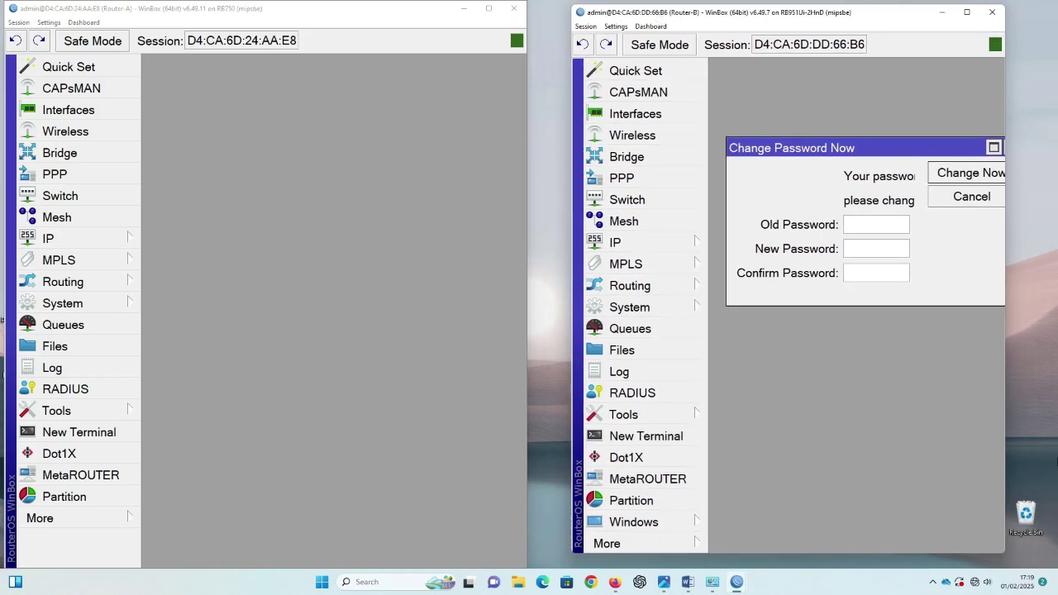
pyautogui.moveTo(1006, 555); pyautogui.dragTo(1034, 559)
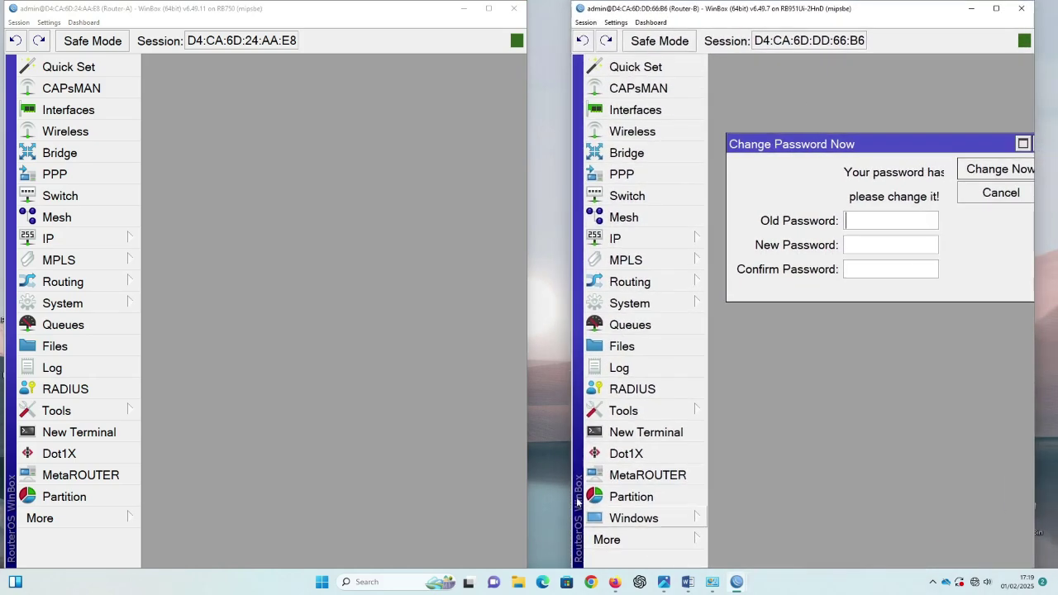
pyautogui.click(450, 474)
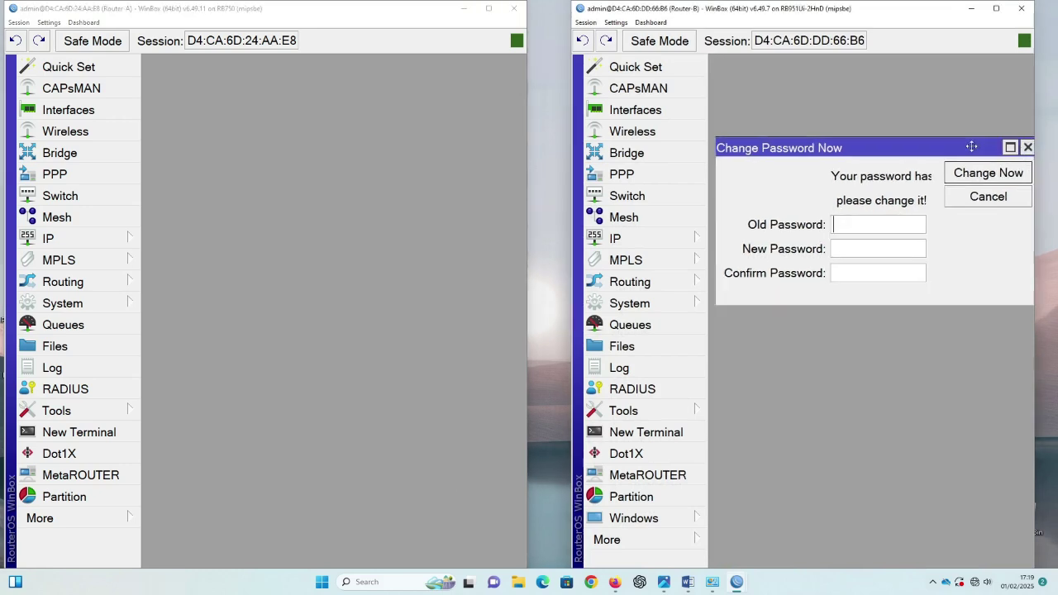
pyautogui.moveTo(969, 147); pyautogui.dragTo(950, 157)
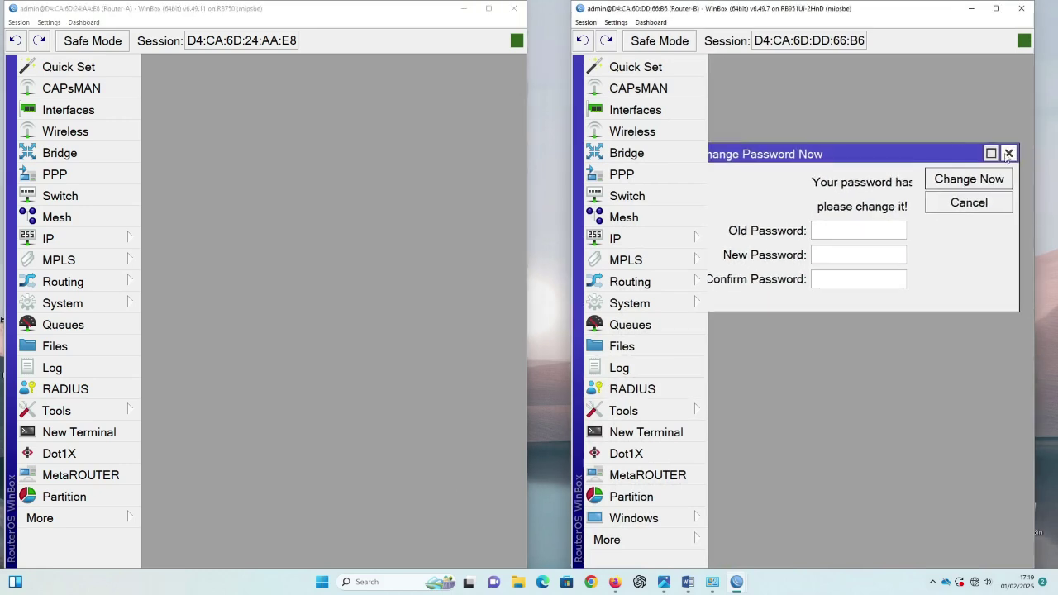
pyautogui.click(1009, 154)
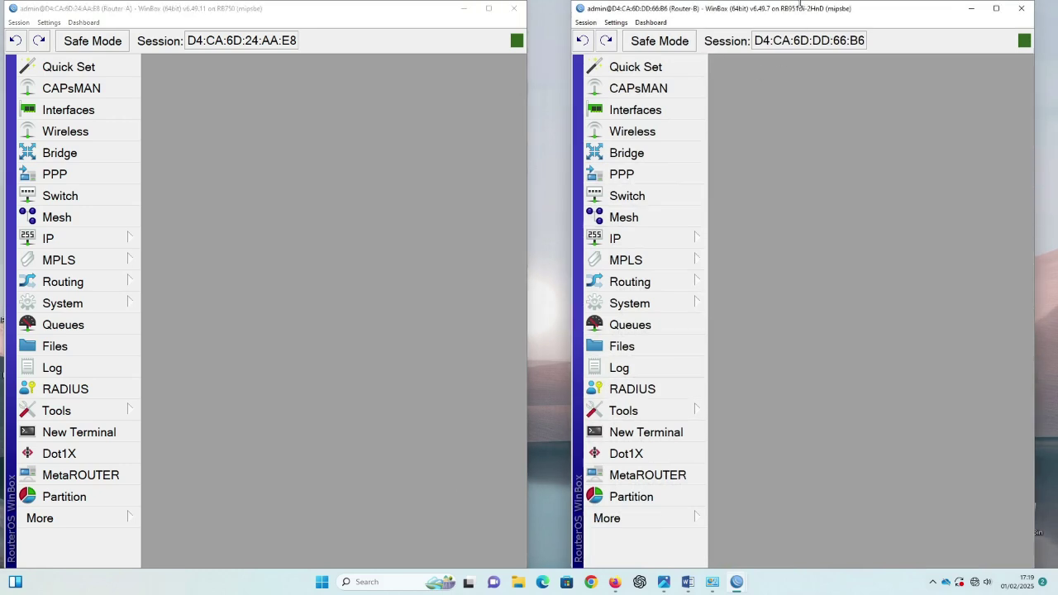
pyautogui.press('super+Right')
# Step: Show both routers' Address Lists, Router-B listing 192.110.20.1/24 on wlan1 and 192.168.1.222/24 on ether1-WAN
pyautogui.click(107, 246)
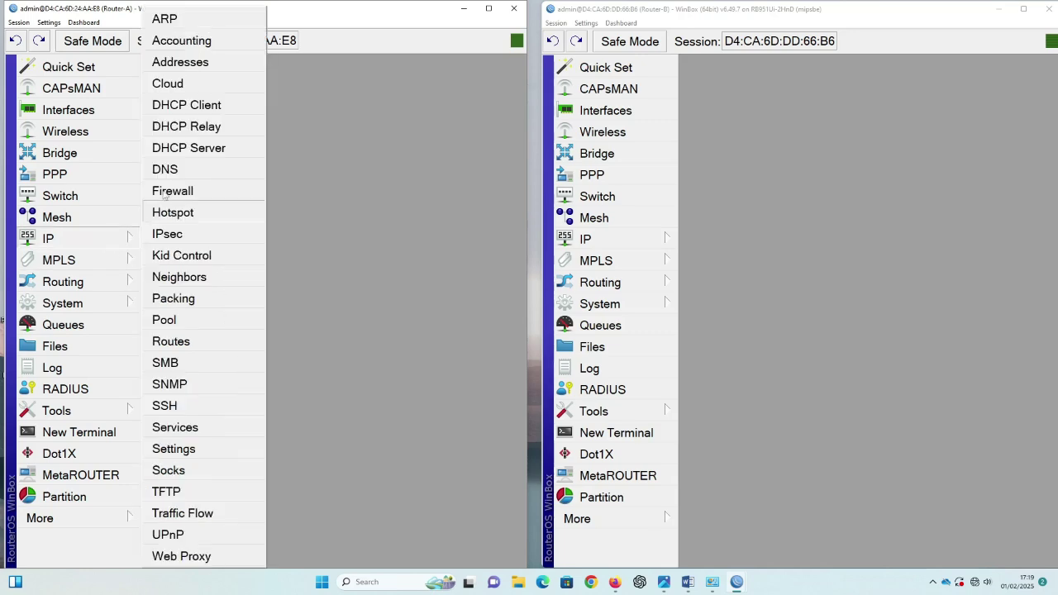
pyautogui.click(180, 62)
pyautogui.moveTo(318, 86); pyautogui.dragTo(303, 73)
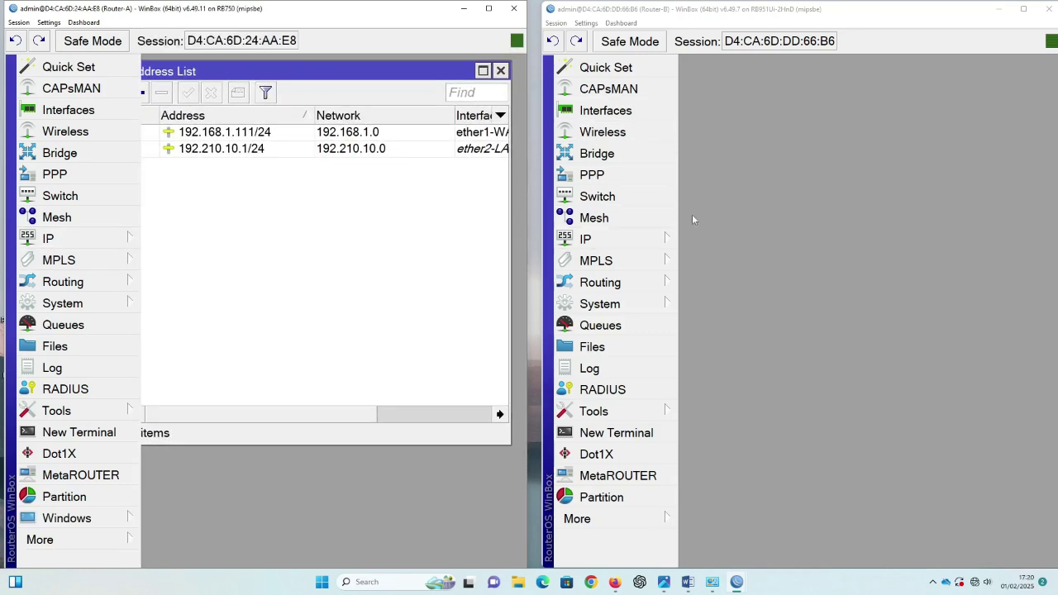
pyautogui.click(658, 238)
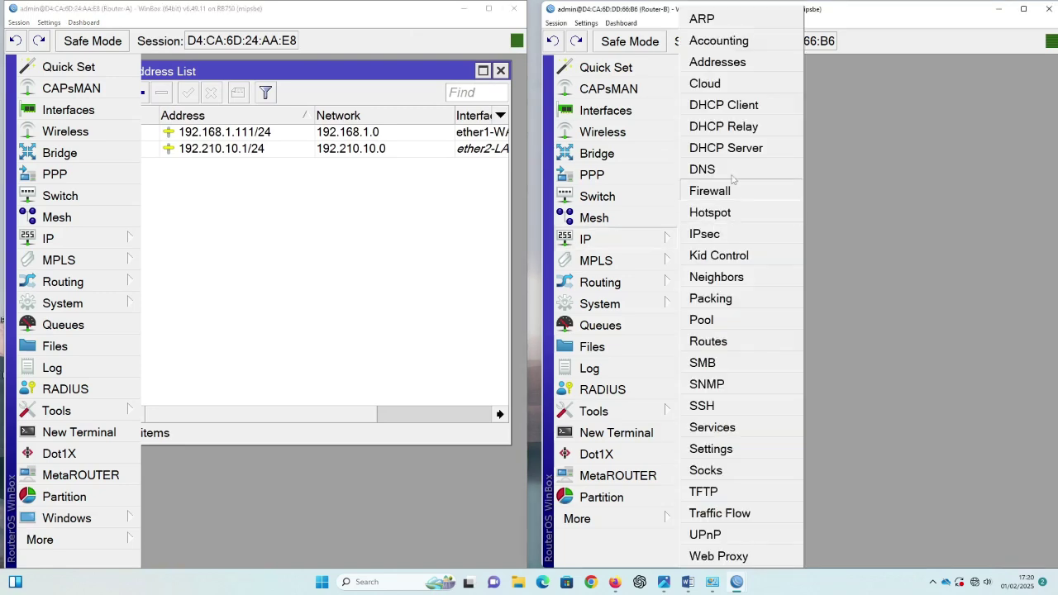
pyautogui.click(733, 63)
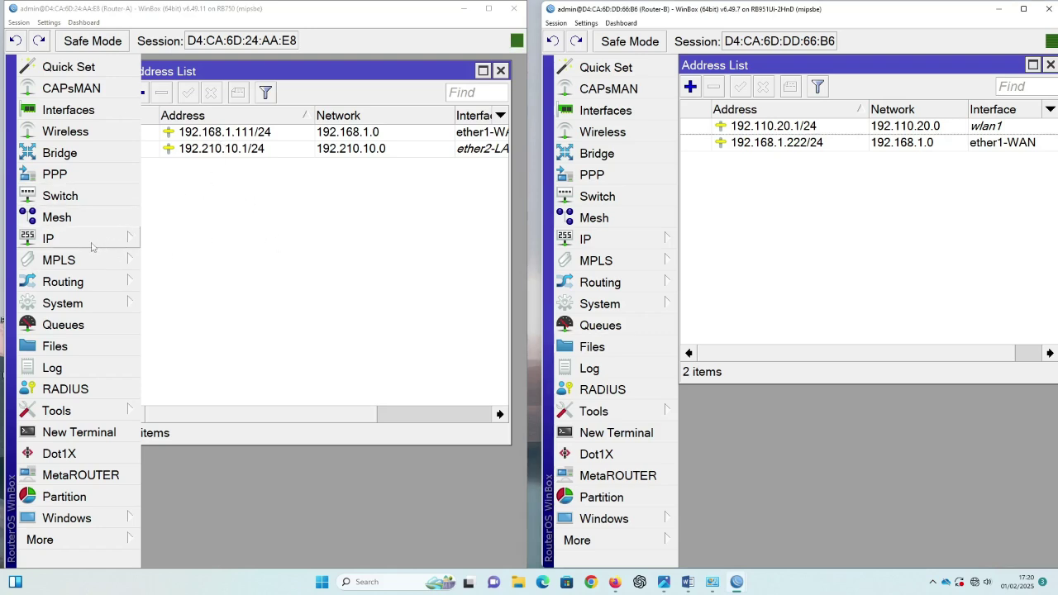
pyautogui.click(83, 284)
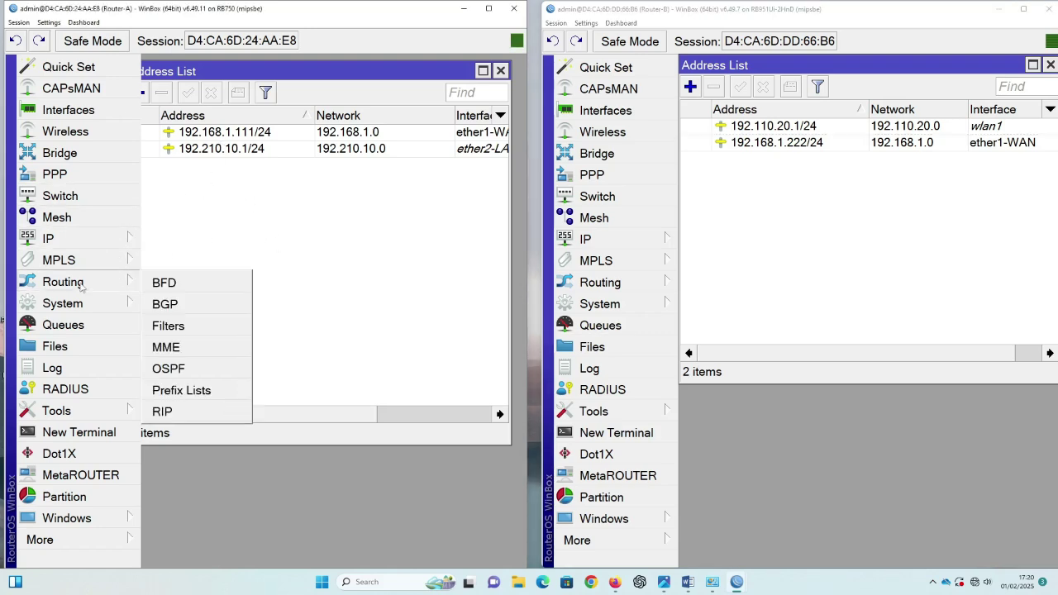
# Step: Set Redistribute Connected Routes to 'as type 1' in Router-A's default OSPF instance
pyautogui.click(169, 370)
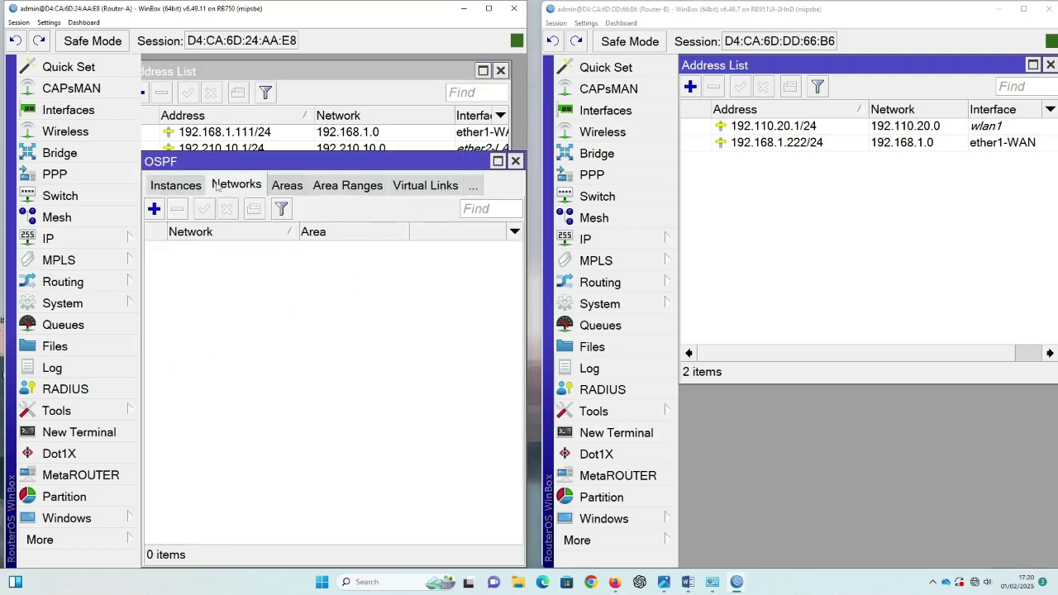
pyautogui.click(172, 187)
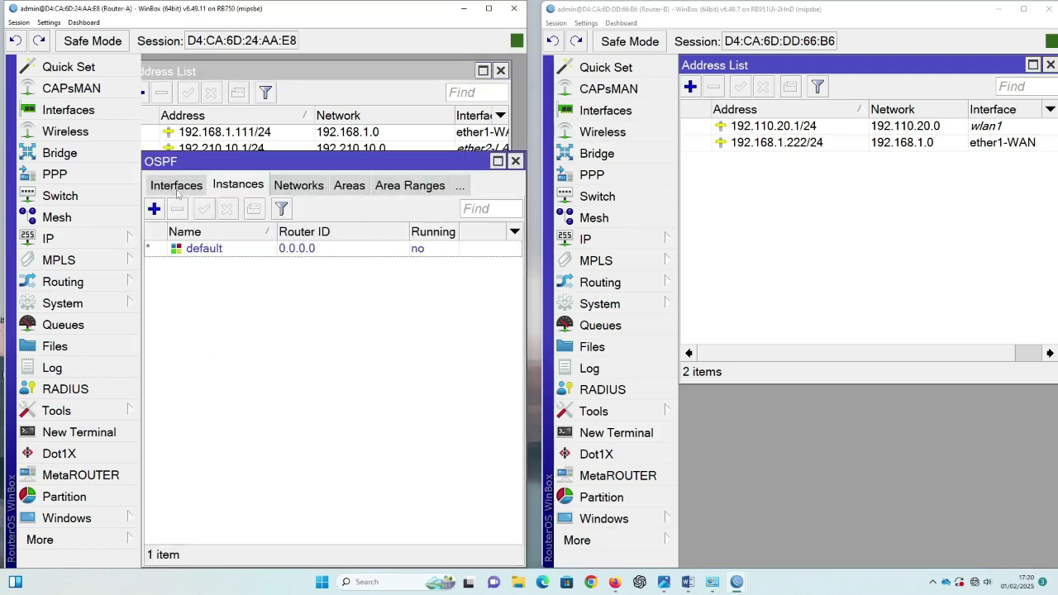
pyautogui.doubleClick(220, 249)
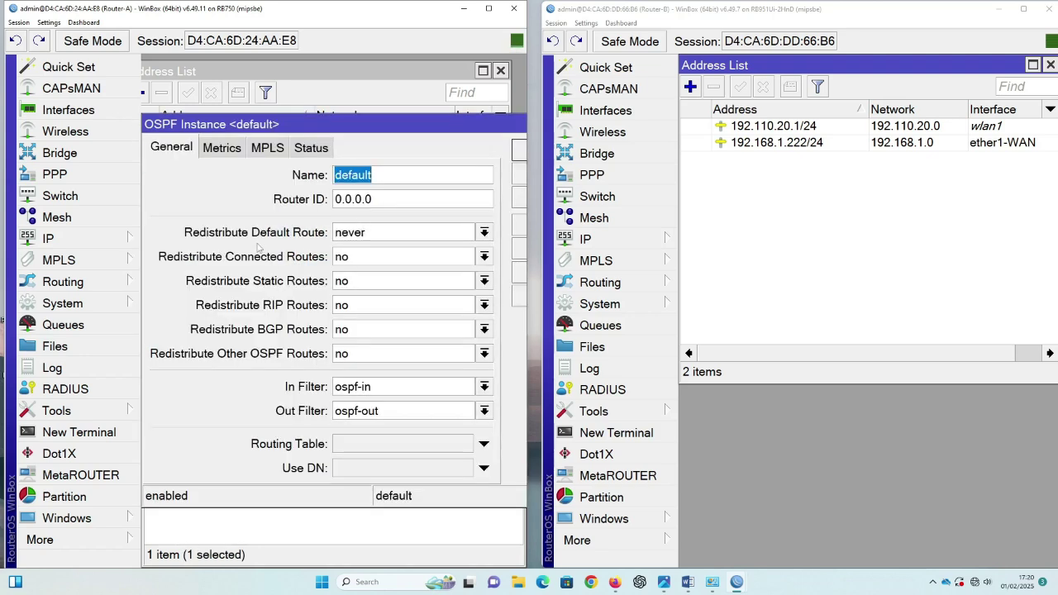
pyautogui.click(483, 257)
pyautogui.click(413, 276)
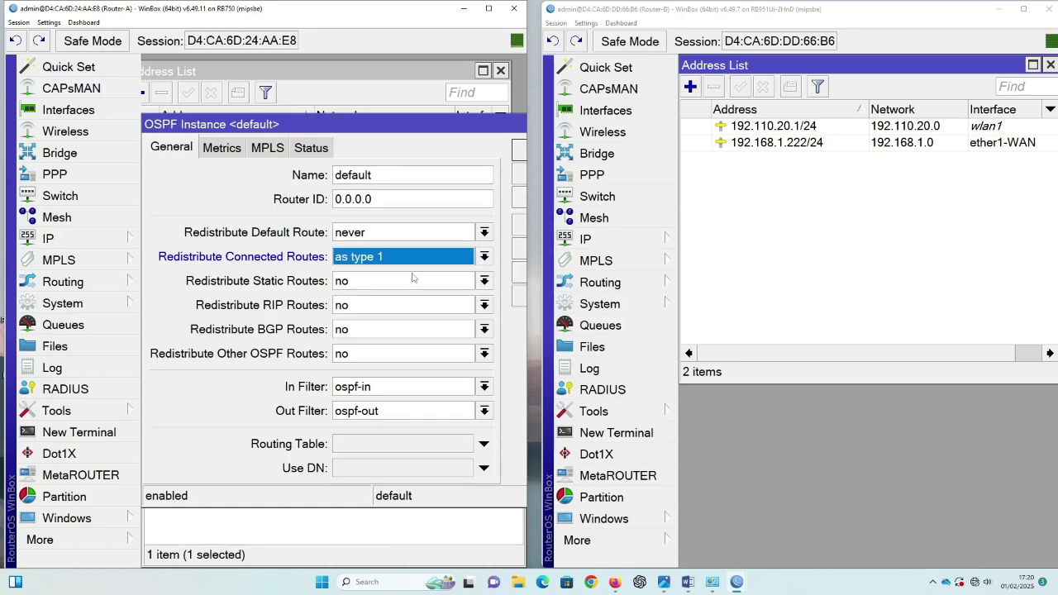
pyautogui.moveTo(490, 131); pyautogui.dragTo(424, 135)
pyautogui.click(482, 159)
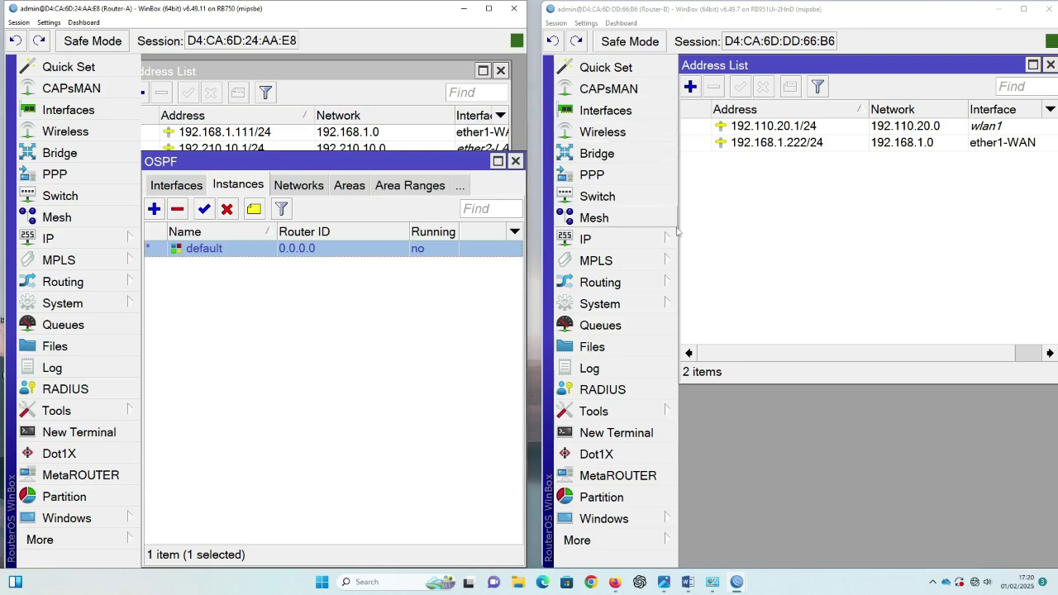
# Step: Set Redistribute Connected Routes to 'as type 1' in Router-B's default OSPF instance
pyautogui.click(653, 283)
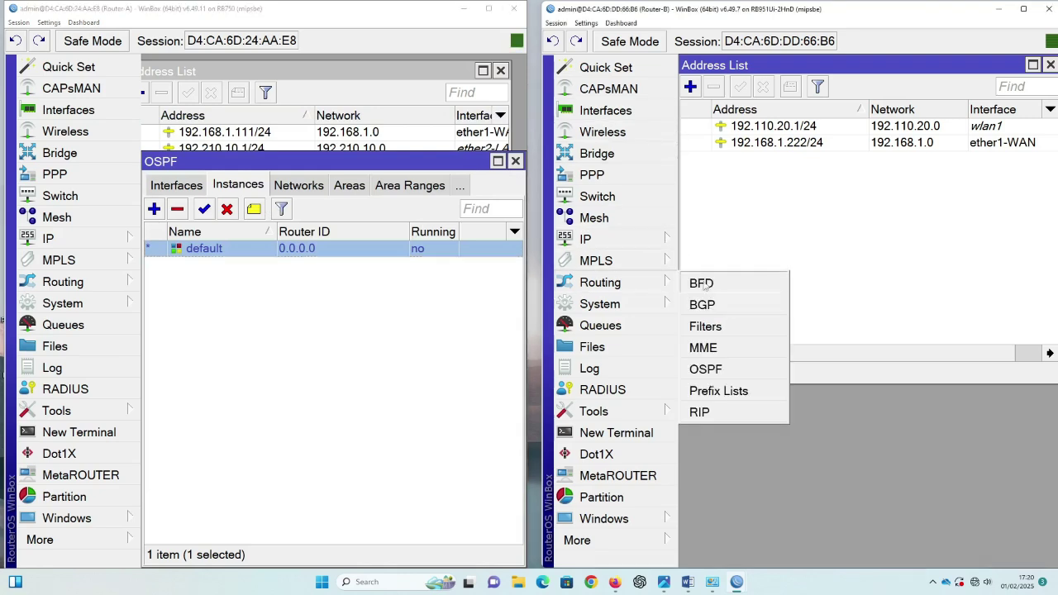
pyautogui.click(723, 370)
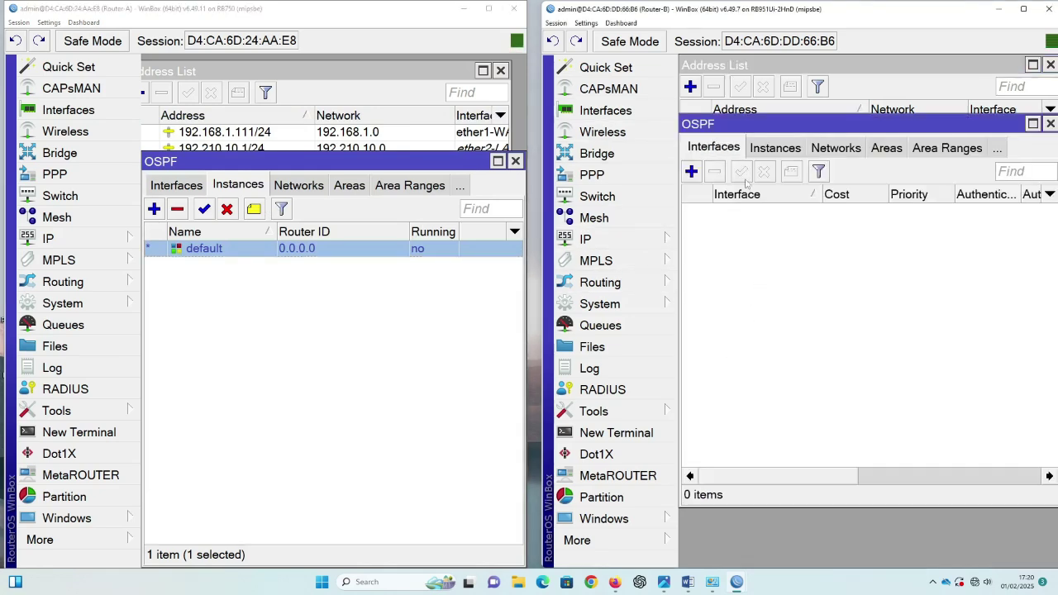
pyautogui.click(777, 149)
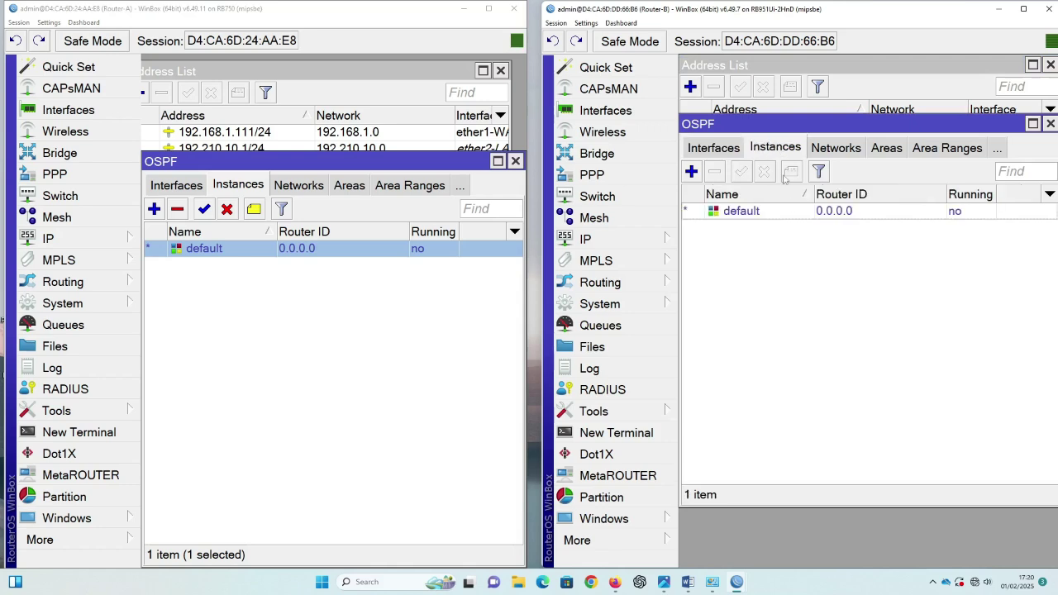
pyautogui.doubleClick(741, 212)
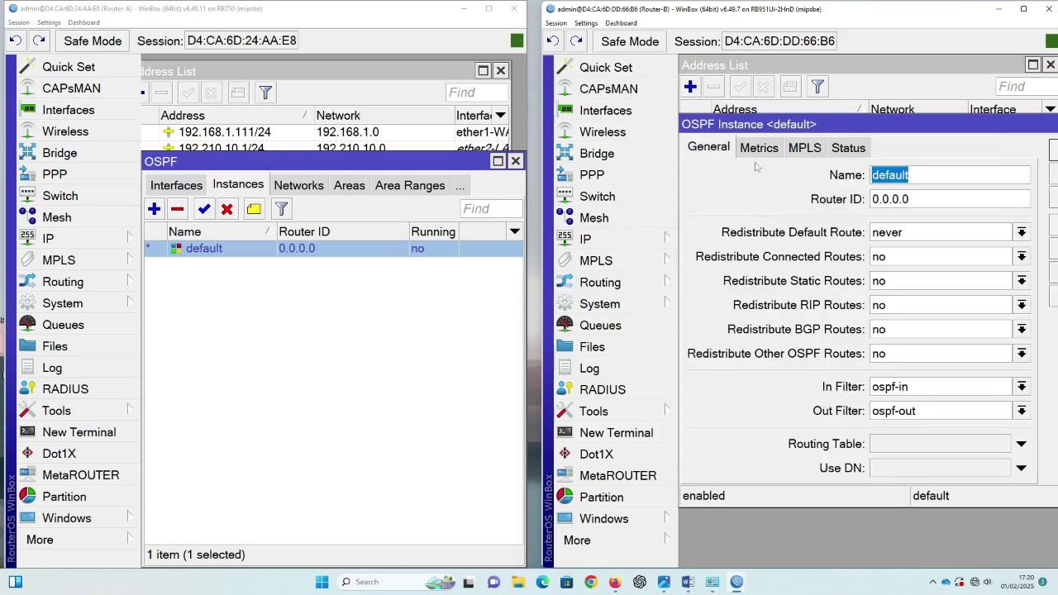
pyautogui.click(914, 257)
pyautogui.click(902, 272)
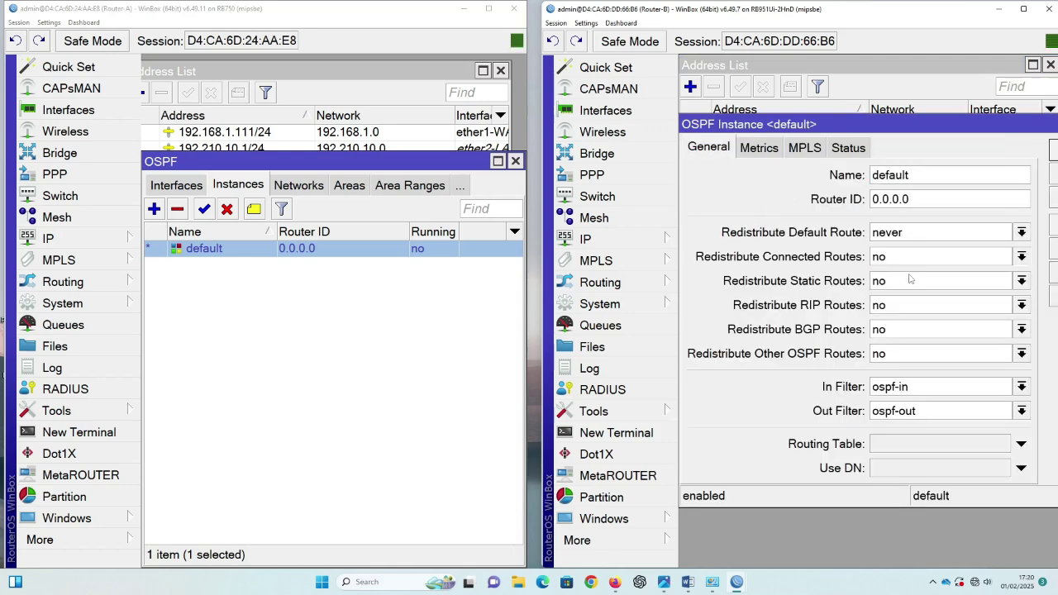
pyautogui.moveTo(955, 127); pyautogui.dragTo(895, 135)
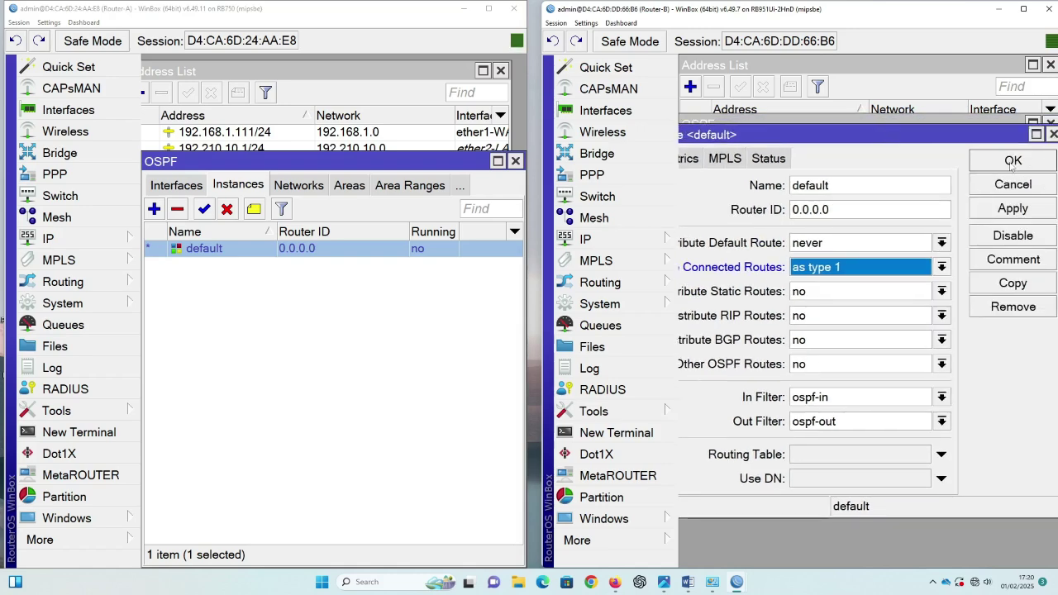
pyautogui.click(1012, 158)
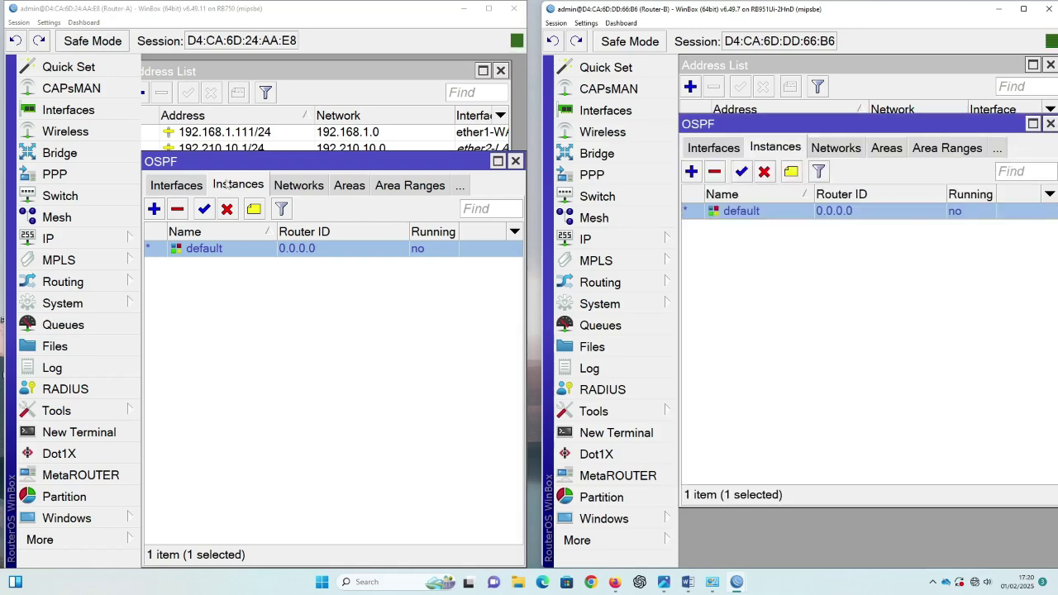
# Step: Show Router-A's OSPF Networks list
pyautogui.click(298, 187)
pyautogui.moveTo(303, 162); pyautogui.dragTo(304, 194)
pyautogui.click(155, 241)
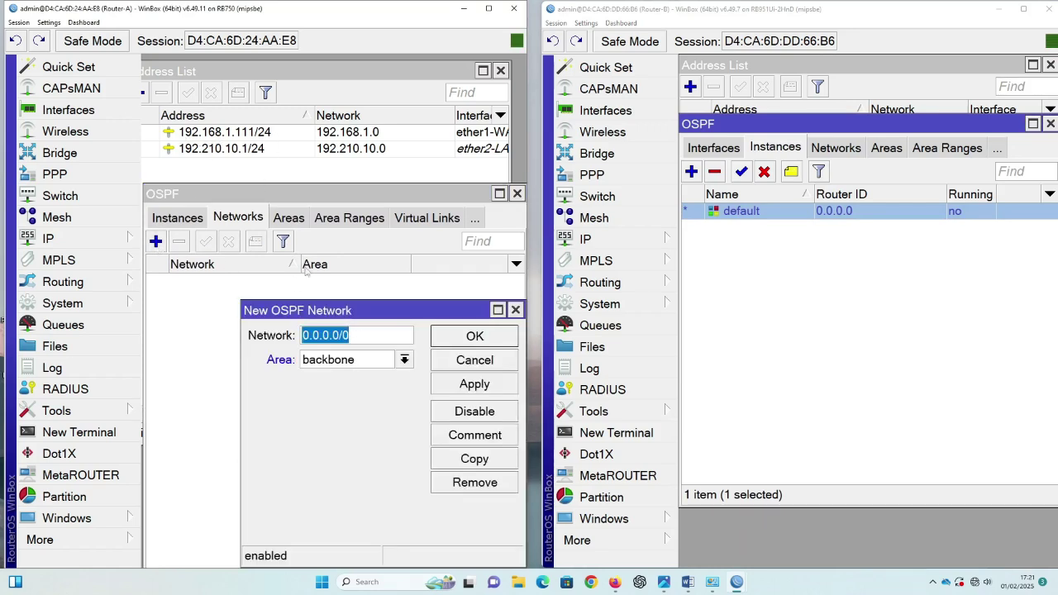
# Step: Add 192.168.1.0/24 and 192.210.10.0/24 as backbone networks in Router-A's OSPF
pyautogui.write('19')
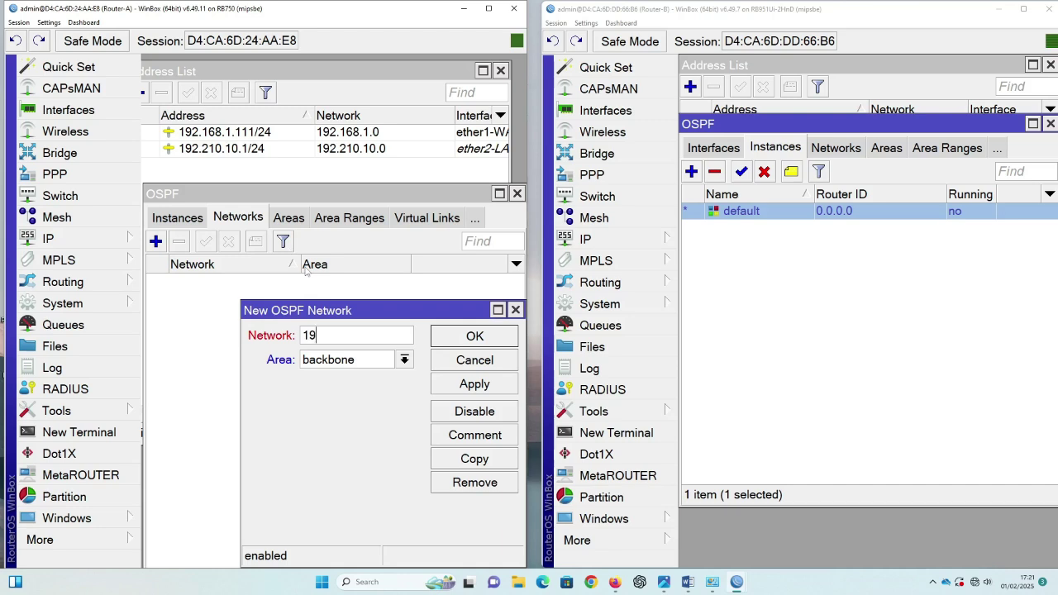
pyautogui.write('2.168.1.0/24')
pyautogui.click(474, 387)
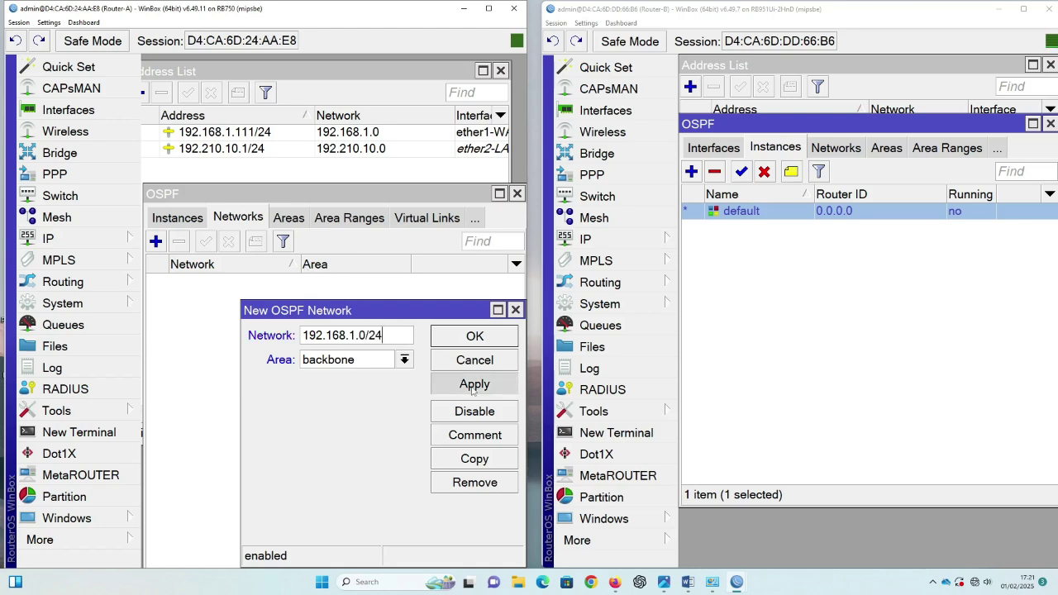
pyautogui.click(476, 338)
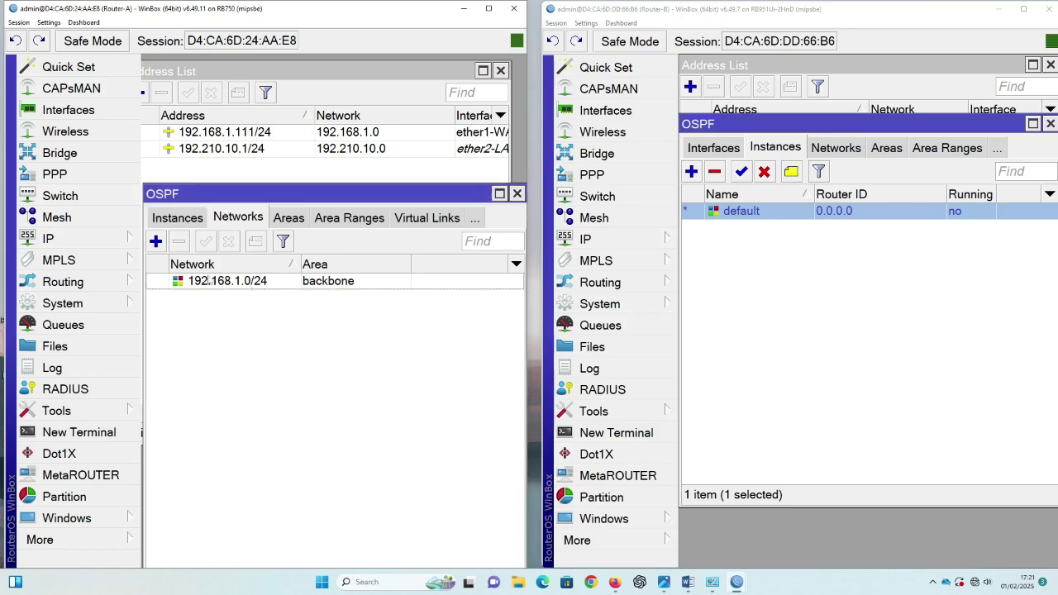
pyautogui.click(156, 242)
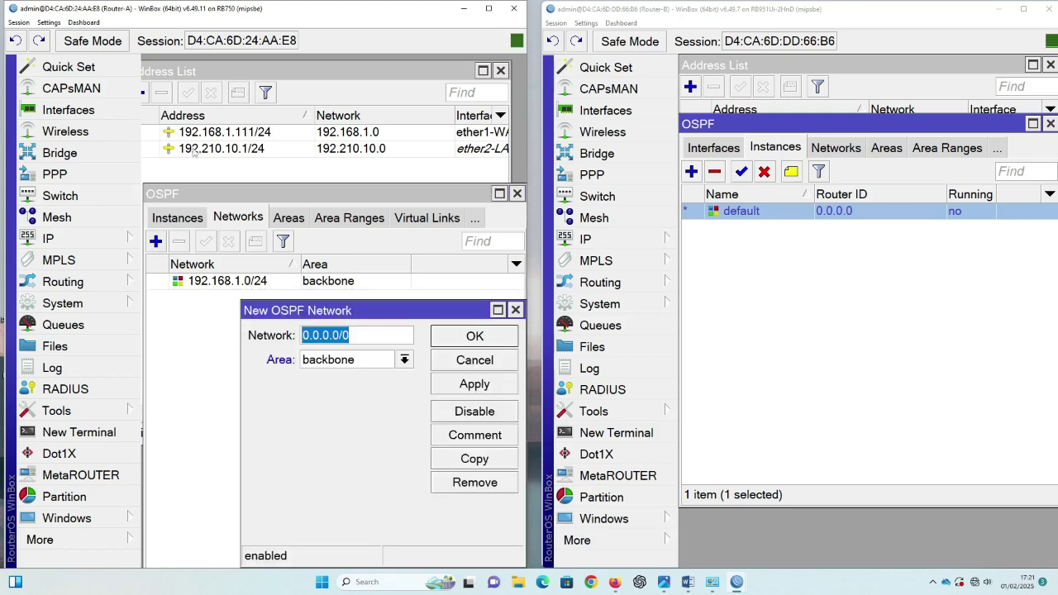
pyautogui.write('19')
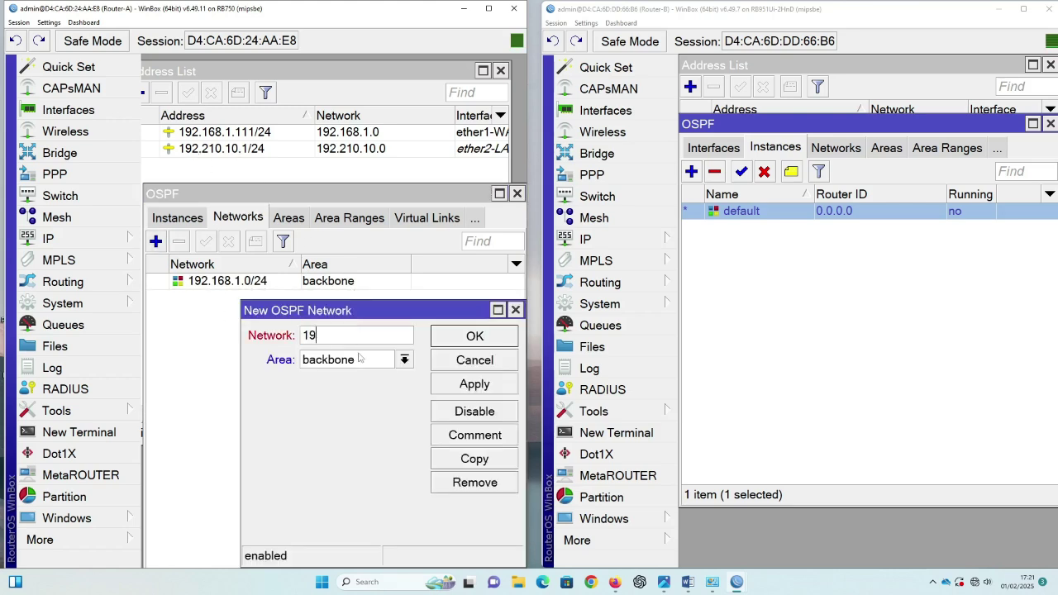
pyautogui.write('2.210.10.0/24')
pyautogui.click(476, 385)
pyautogui.click(482, 342)
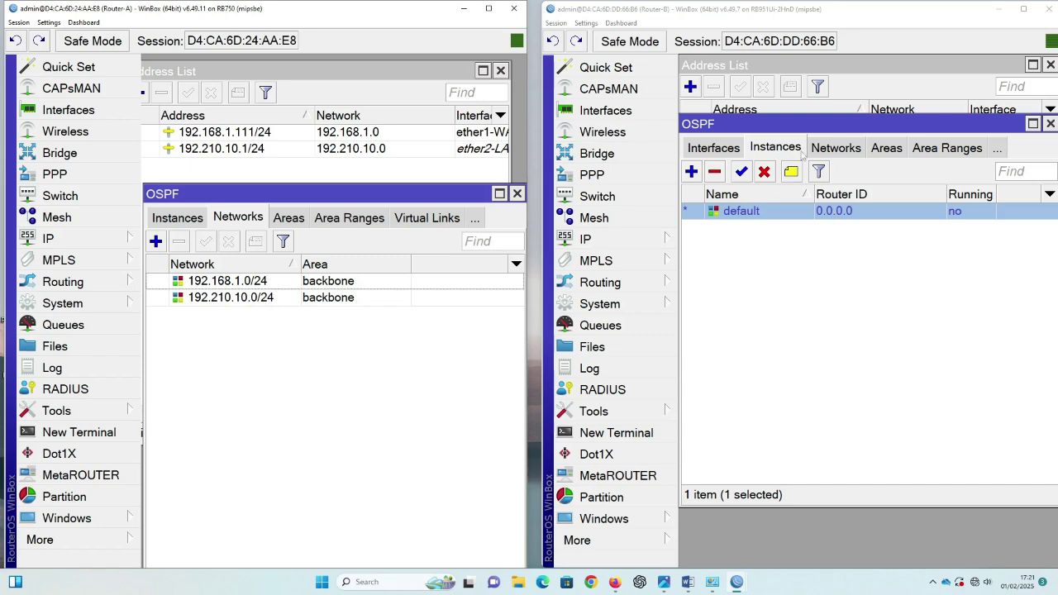
# Step: Add 192.110.20.0/24 as a backbone network on Router-A, then show Router-B's OSPF networks
pyautogui.moveTo(818, 129); pyautogui.dragTo(821, 185)
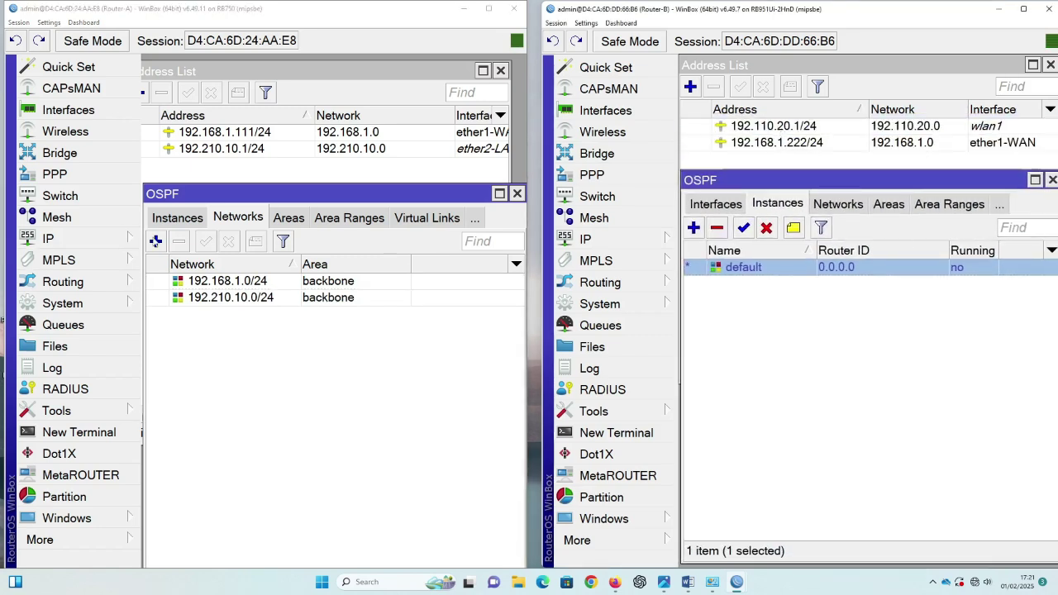
pyautogui.click(155, 240)
pyautogui.moveTo(353, 319); pyautogui.dragTo(282, 326)
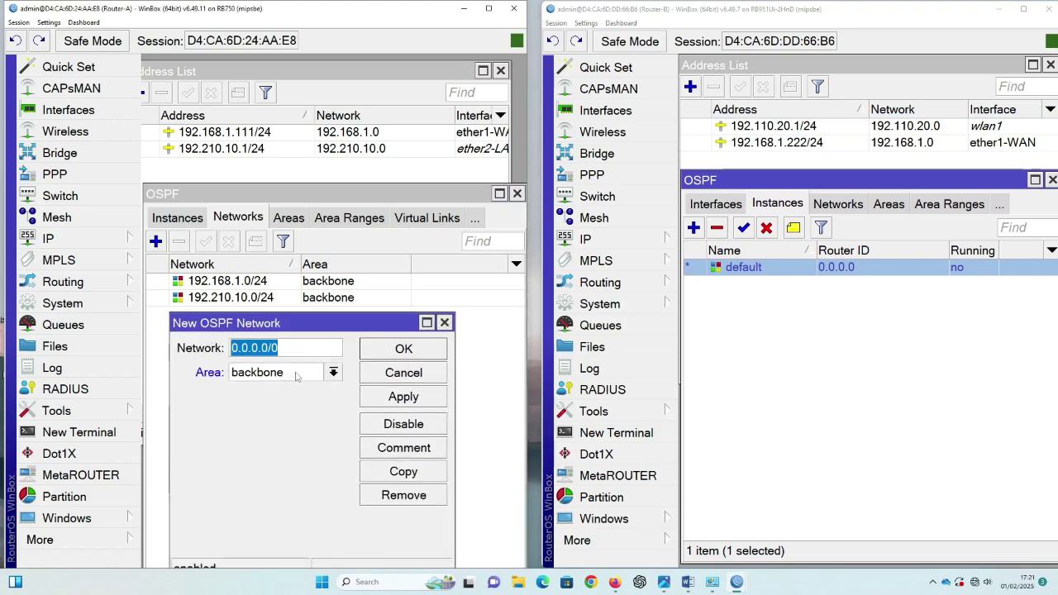
pyautogui.write('1')
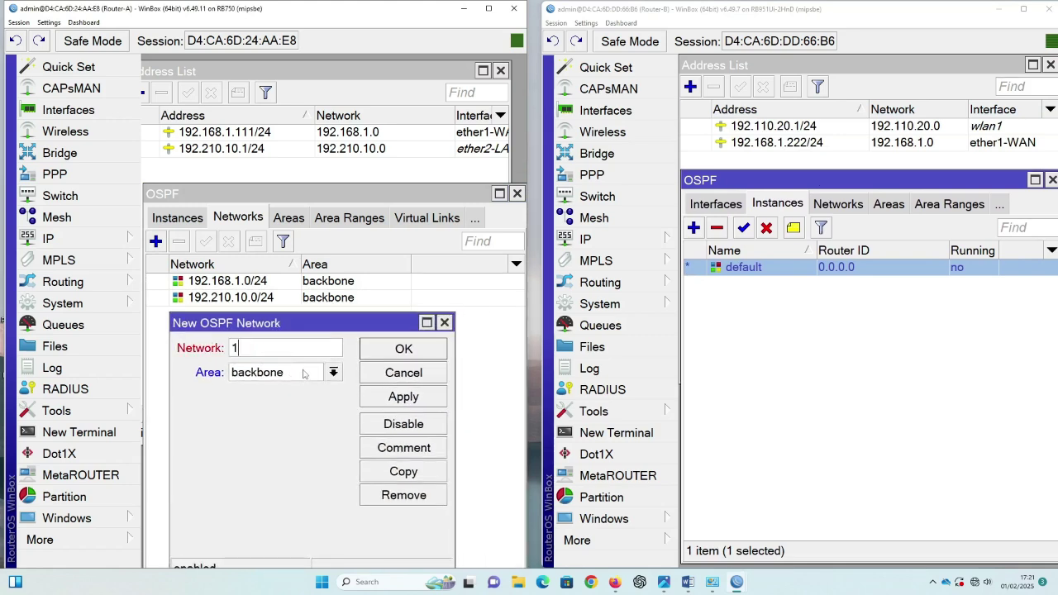
pyautogui.write('92.110.20.0/24')
pyautogui.click(404, 400)
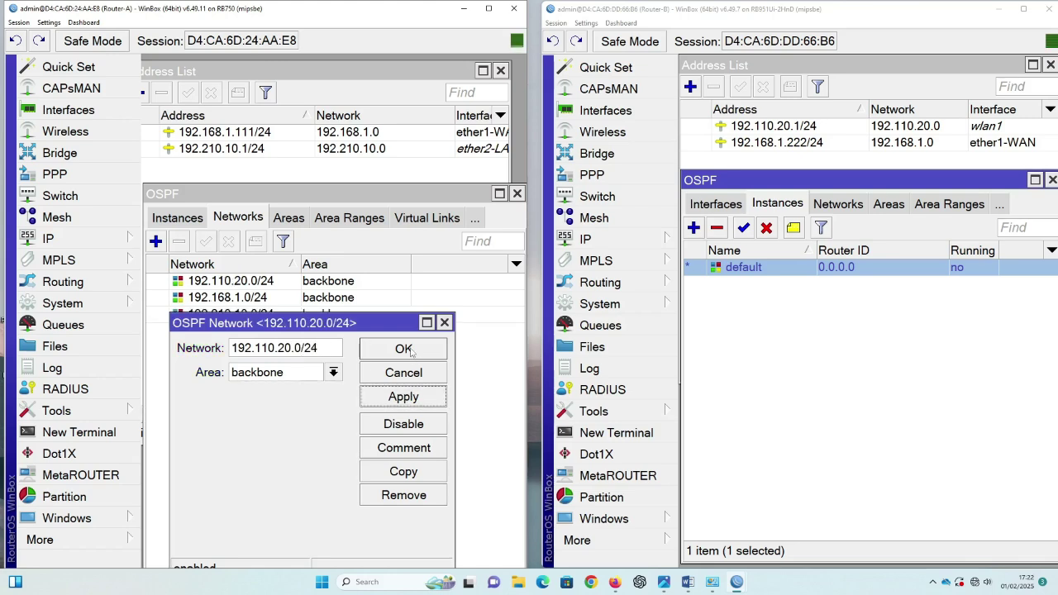
pyautogui.click(403, 349)
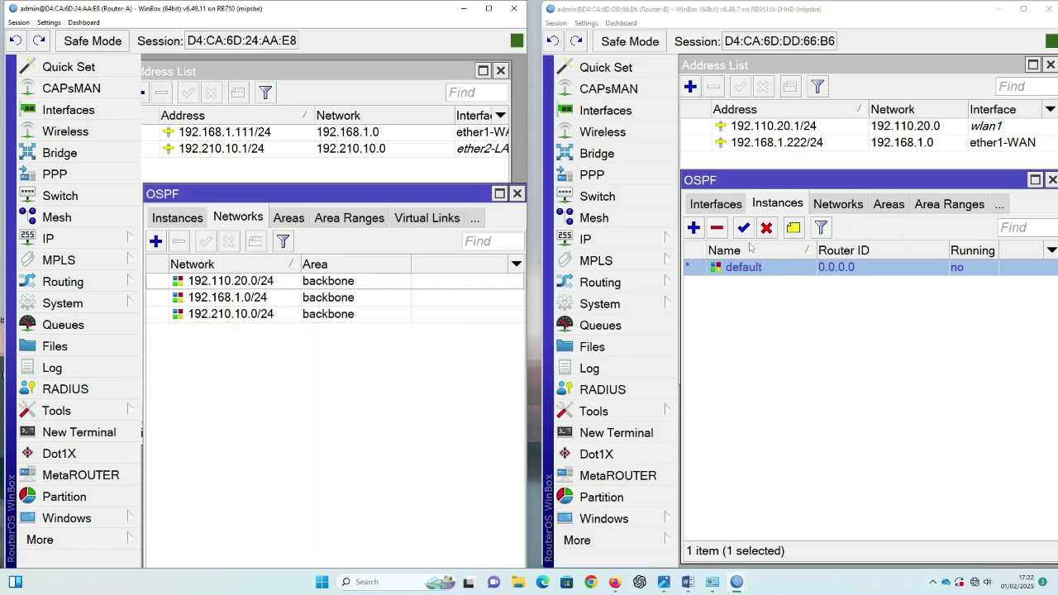
pyautogui.click(840, 204)
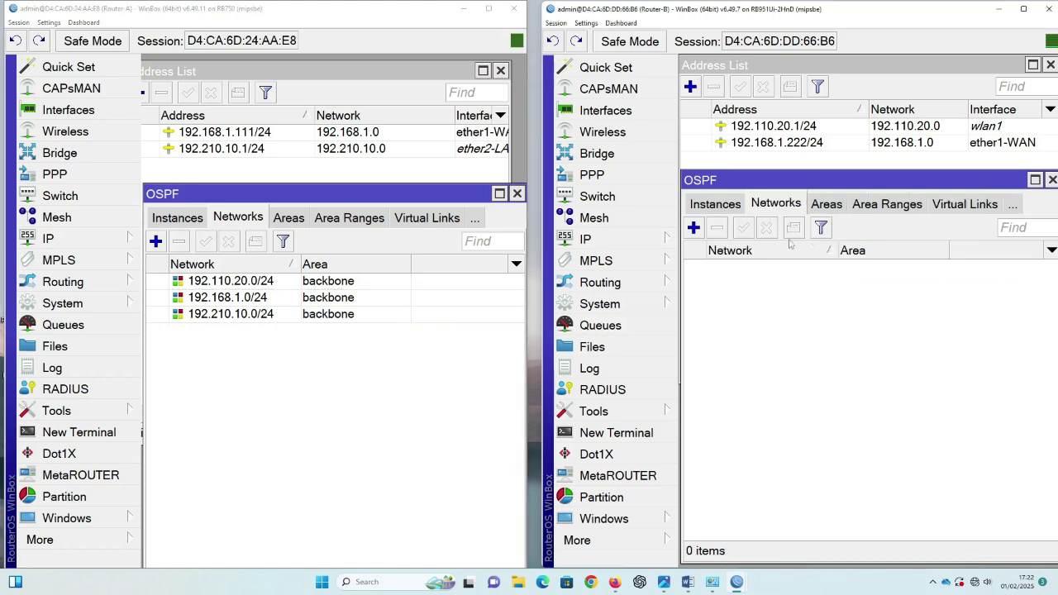
# Step: Add 192.110.20.0/24 and 192.168.1.0/24 as backbone networks in Router-B's OSPF
pyautogui.click(694, 228)
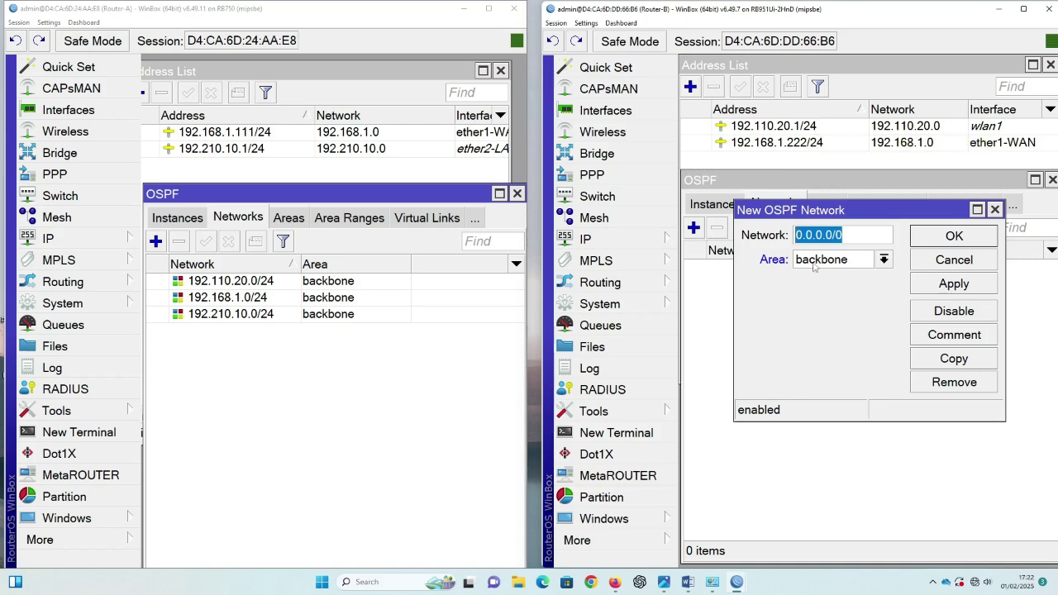
pyautogui.write('192')
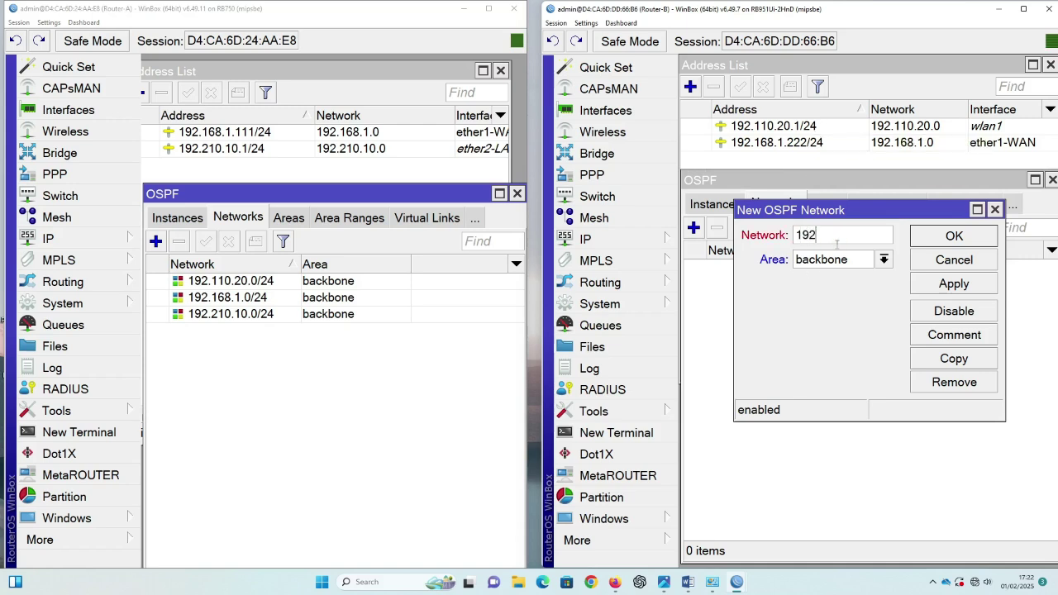
pyautogui.write('.110')
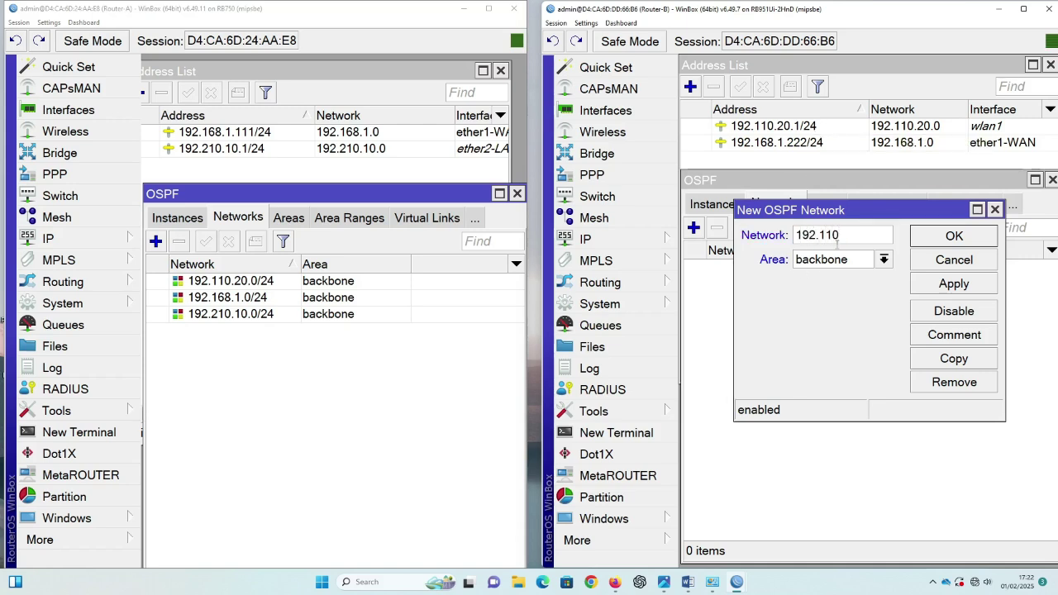
pyautogui.write('.20')
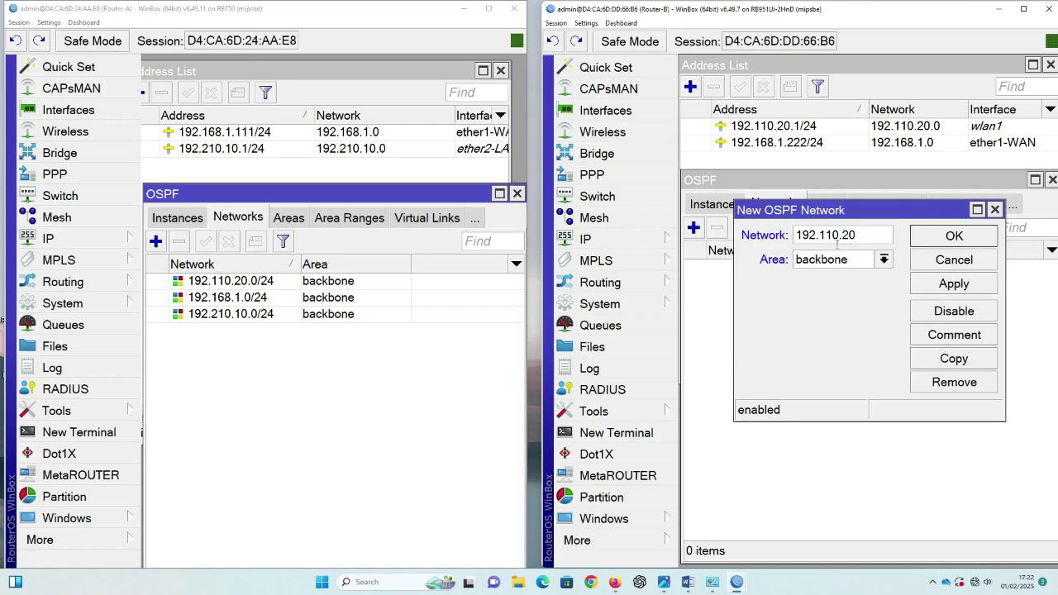
pyautogui.write('.0/24')
pyautogui.click(974, 286)
pyautogui.click(961, 238)
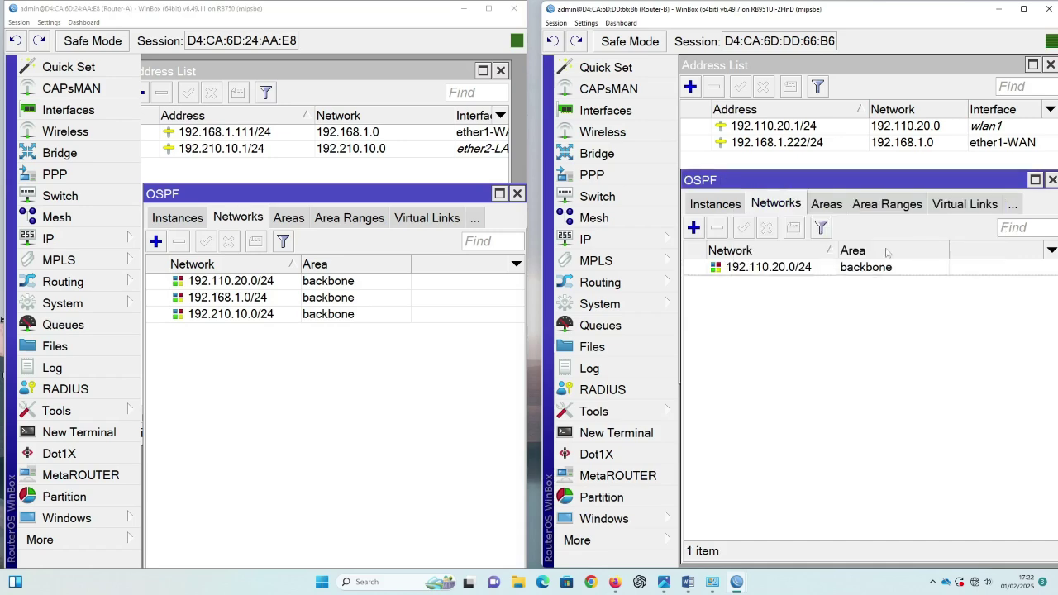
pyautogui.click(695, 228)
pyautogui.moveTo(811, 213); pyautogui.dragTo(802, 297)
pyautogui.click(848, 323)
pyautogui.moveTo(848, 324); pyautogui.dragTo(776, 319)
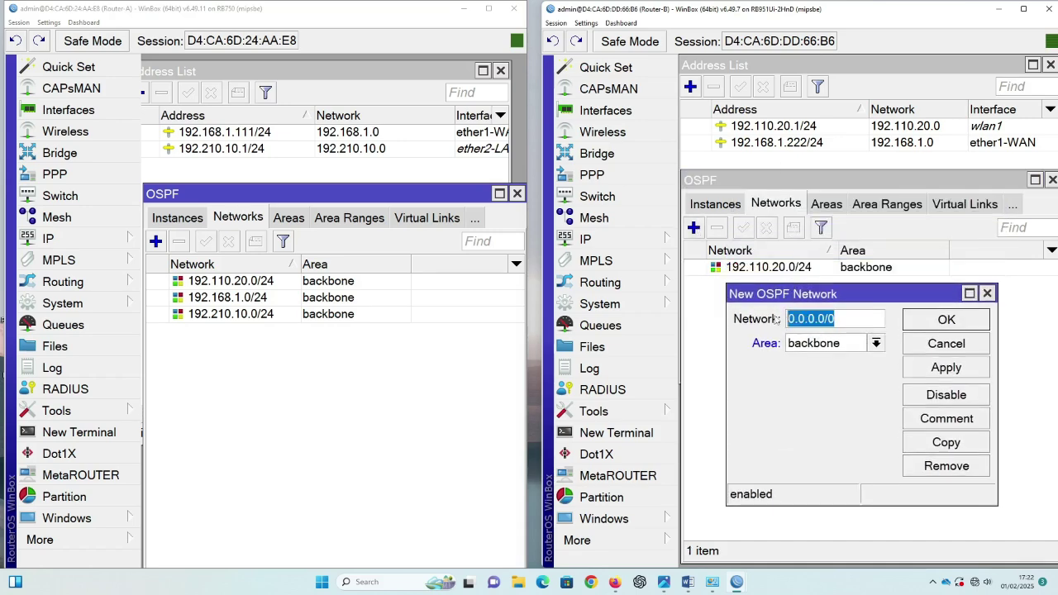
pyautogui.write('192')
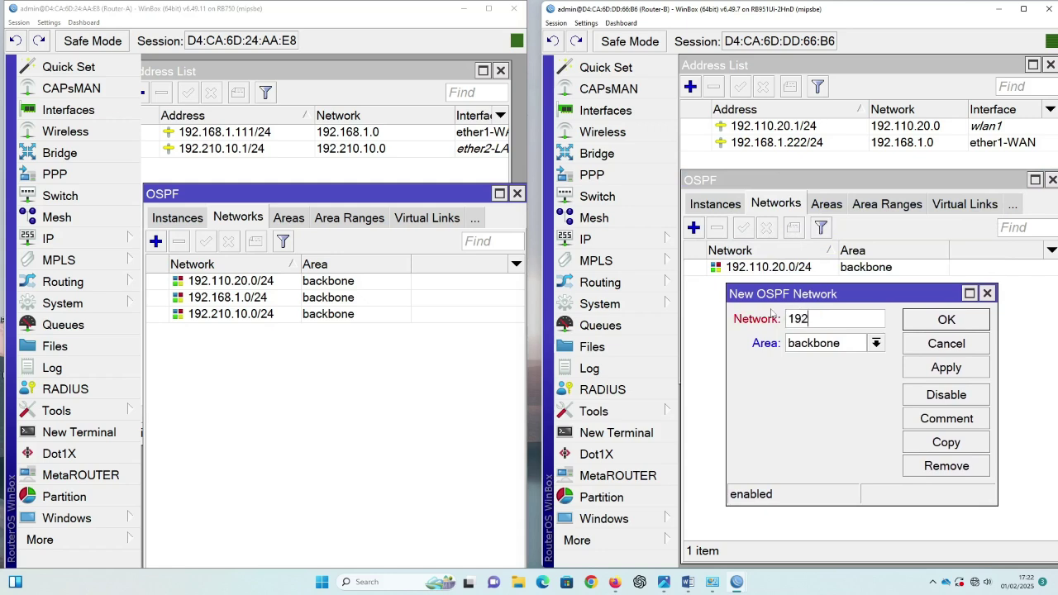
pyautogui.write('.168.1.0/24')
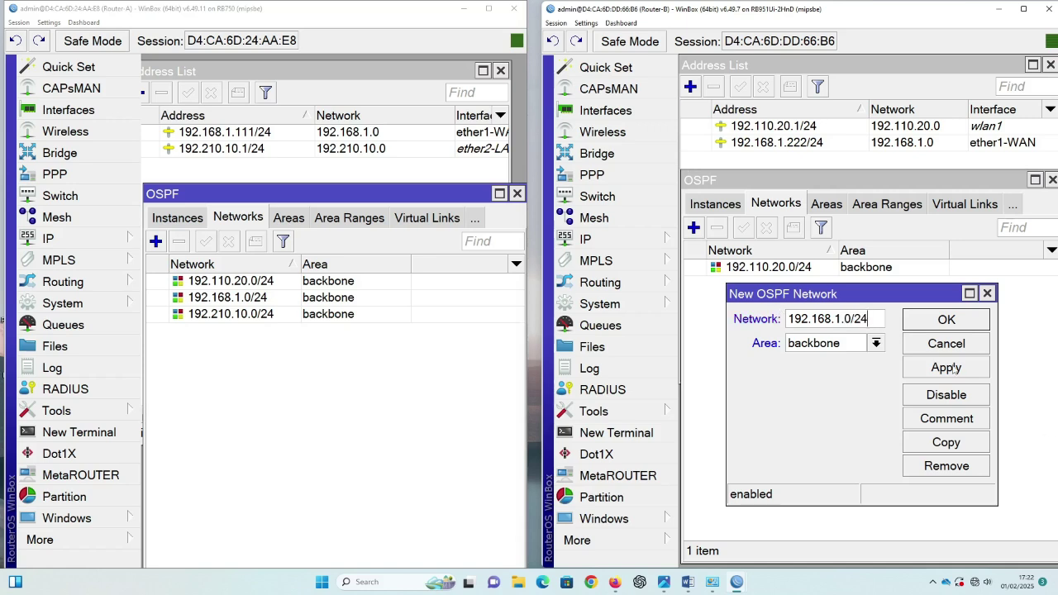
pyautogui.click(953, 368)
pyautogui.click(948, 322)
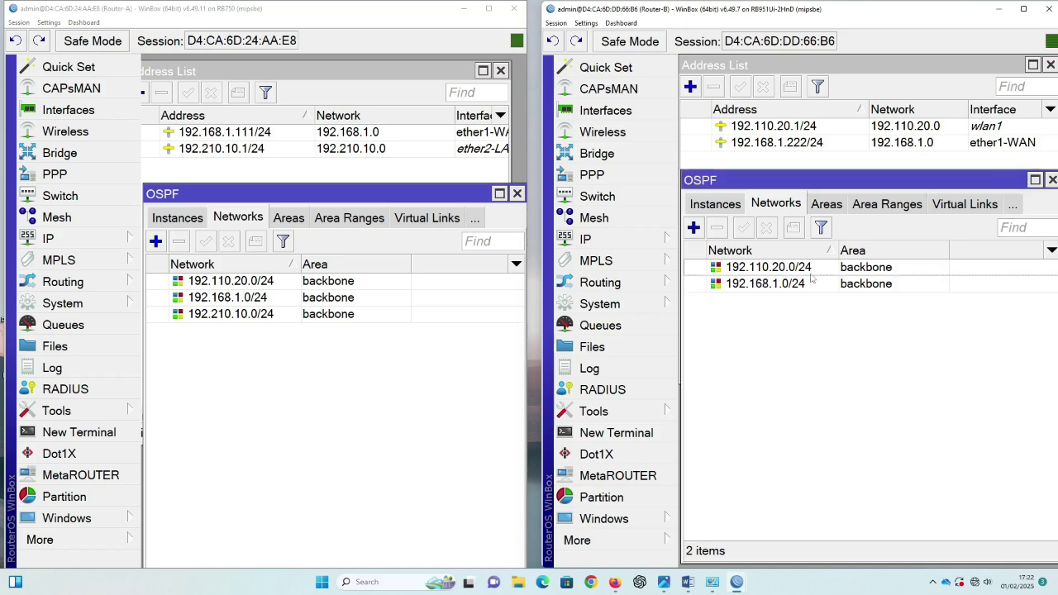
# Step: Add 192.210.10.0/24 as a backbone network in Router-B's OSPF
pyautogui.click(695, 230)
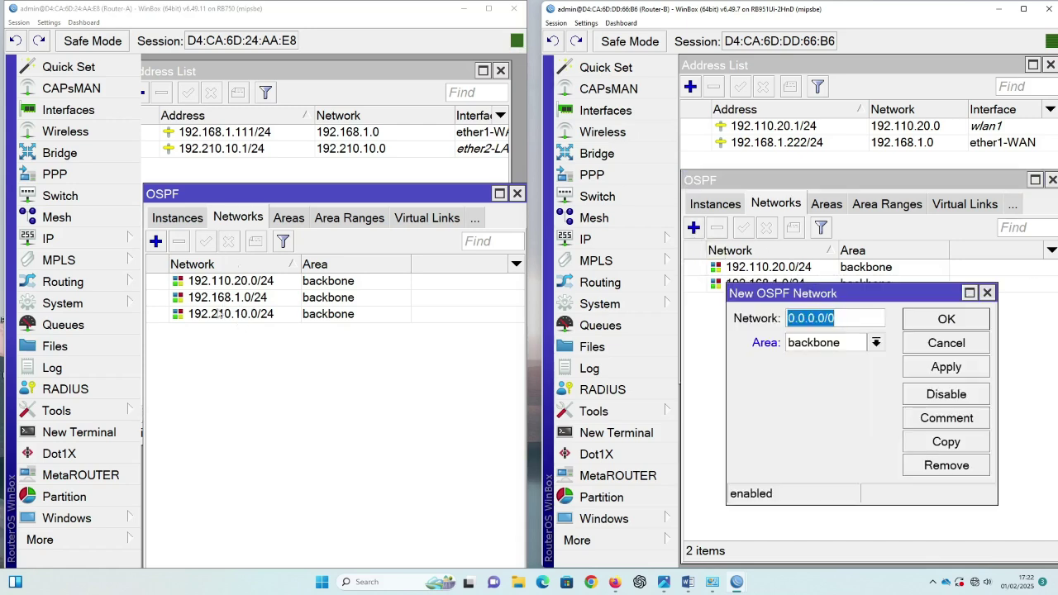
pyautogui.write('1')
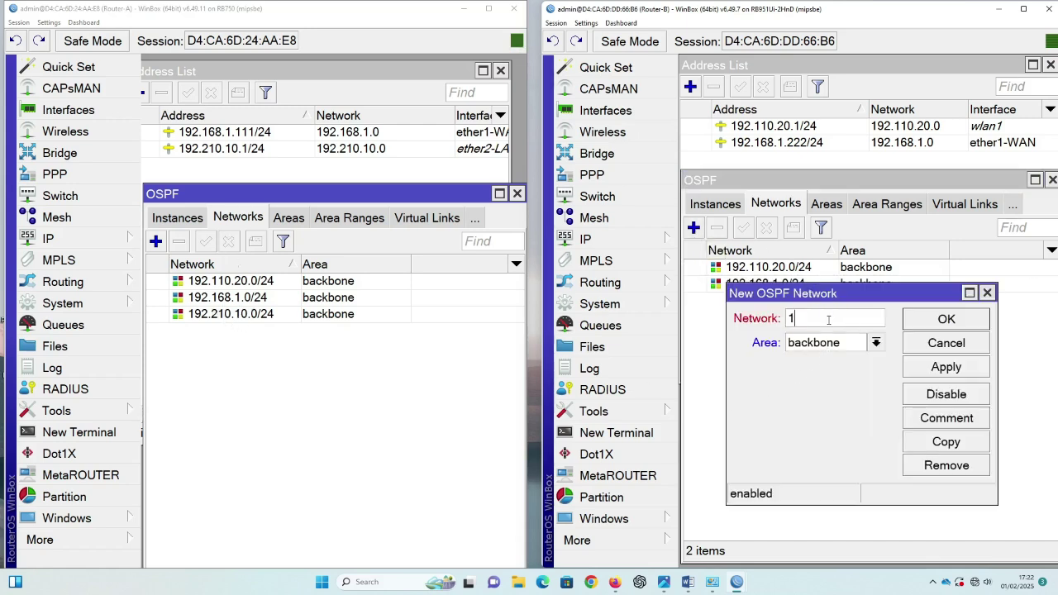
pyautogui.write('92.210.10.0/')
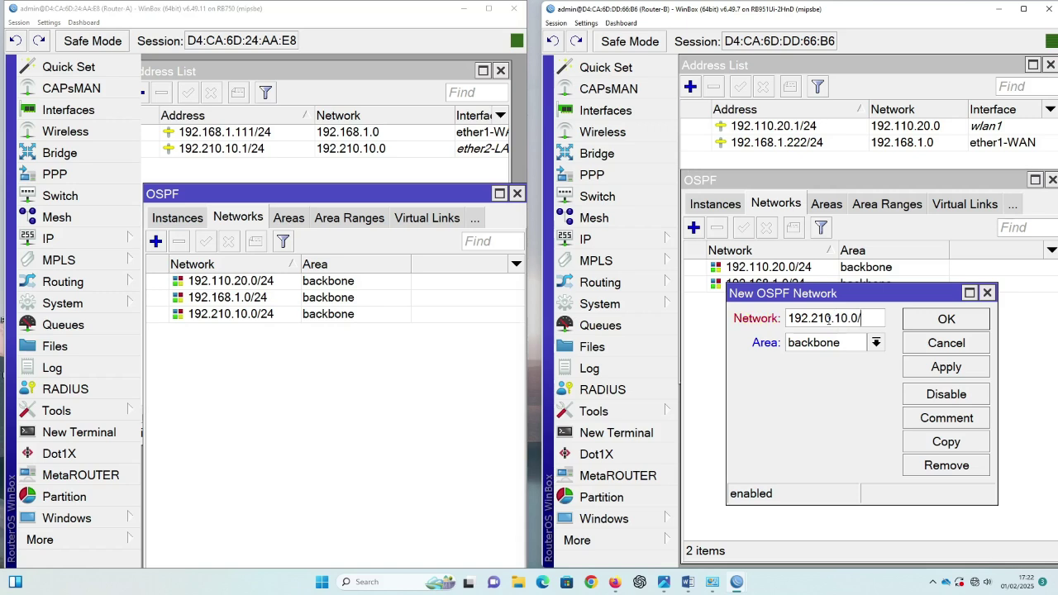
pyautogui.write('24')
pyautogui.click(964, 374)
pyautogui.click(953, 330)
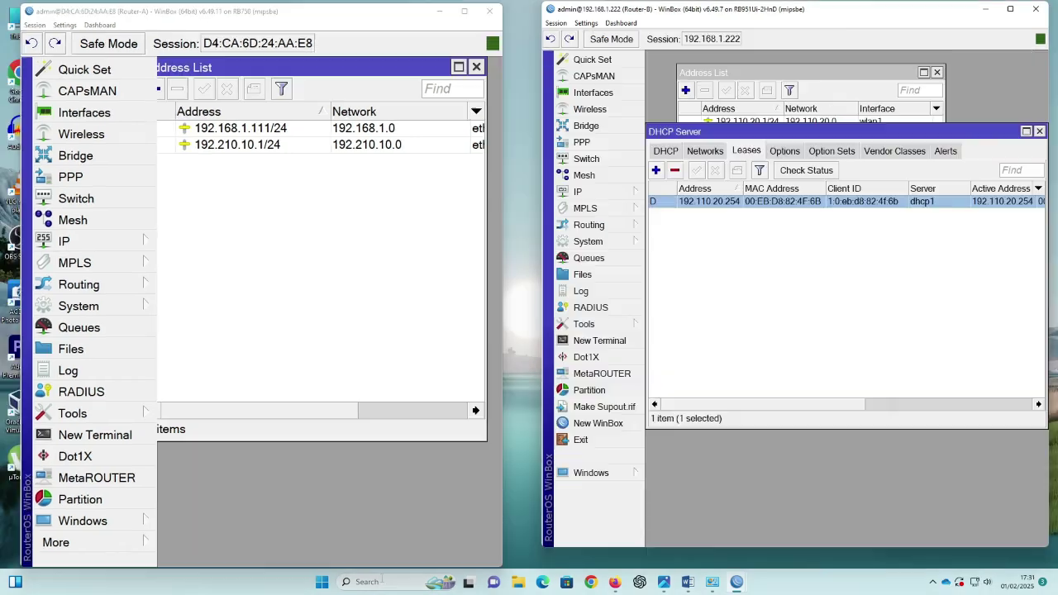
pyautogui.click(383, 581)
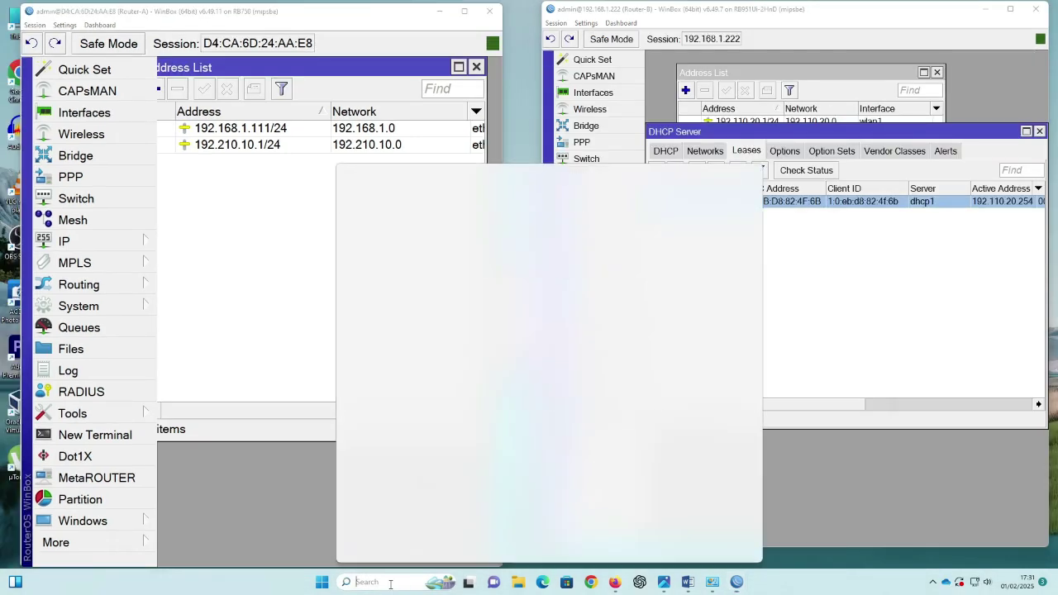
# Step: Open Command Prompt and ping the wireless client at 192.110.20.254
pyautogui.write('cmd')
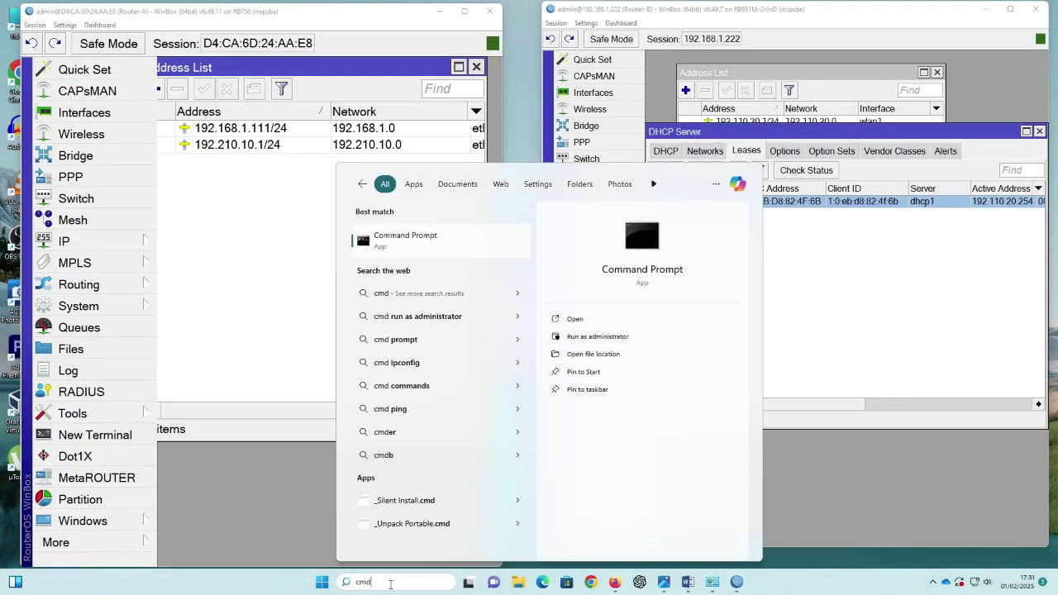
pyautogui.press('Return')
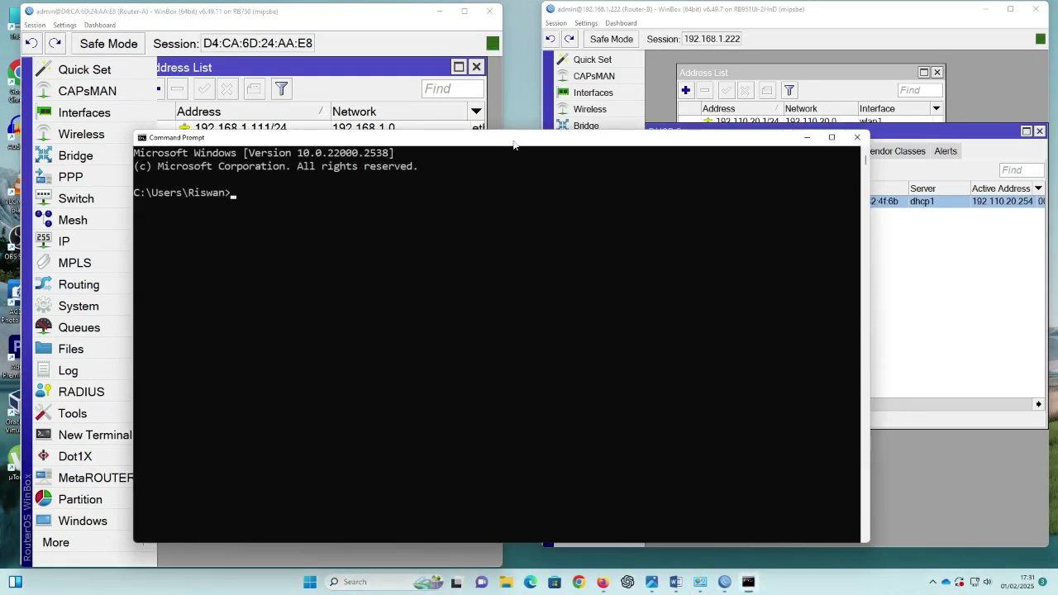
pyautogui.moveTo(513, 133); pyautogui.dragTo(516, 242)
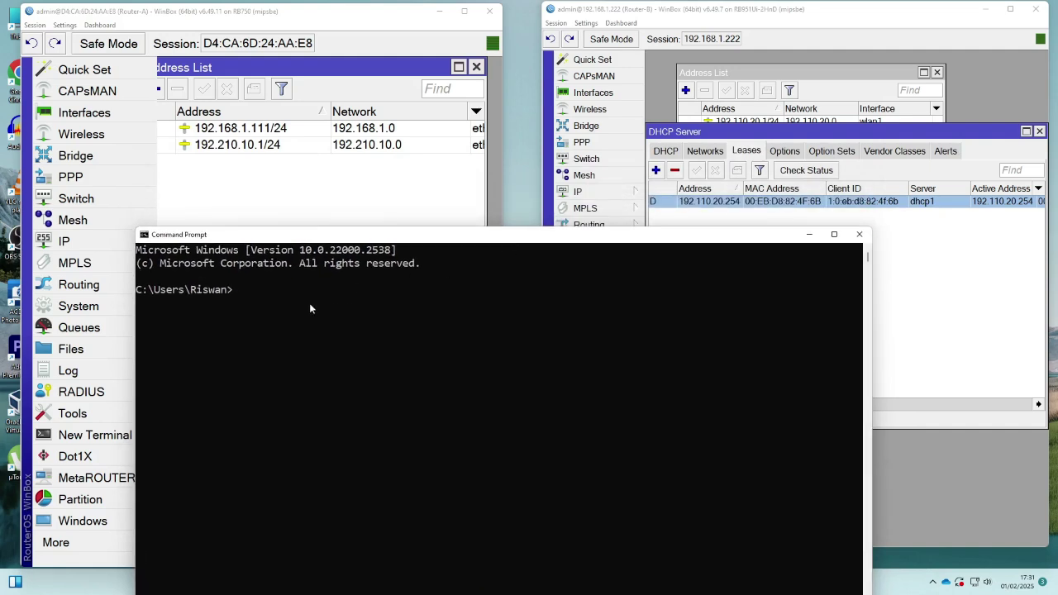
pyautogui.write('ping 19')
pyautogui.write('2.110.20.254')
pyautogui.press('Return')
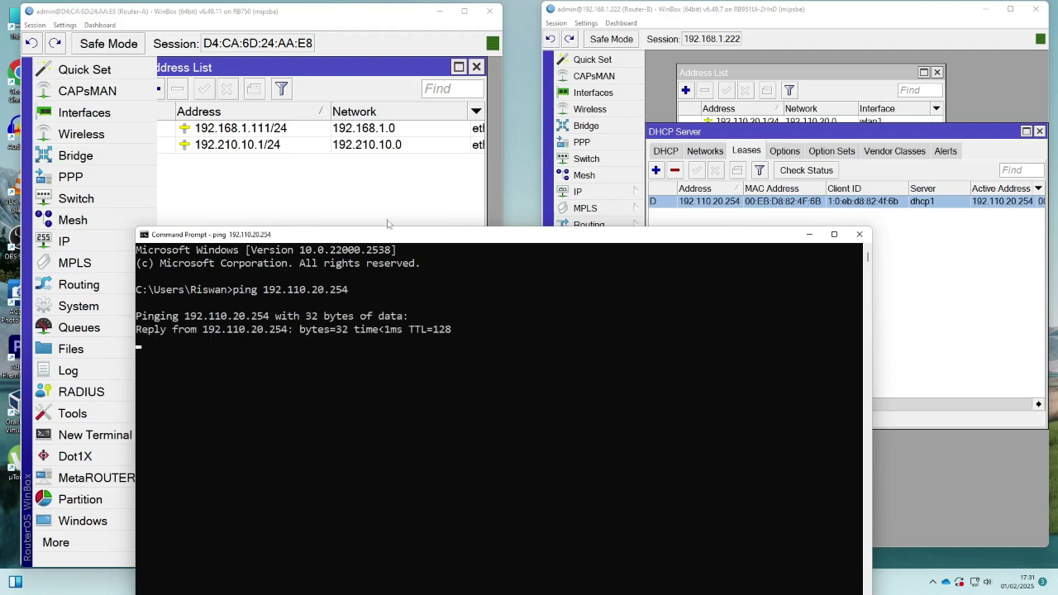
# Step: Run ipconfig, re-ping 192.110.20.254 for 4/4 replies, then bring up the network diagram
pyautogui.moveTo(413, 239); pyautogui.dragTo(403, 171)
pyautogui.write('ipconfig')
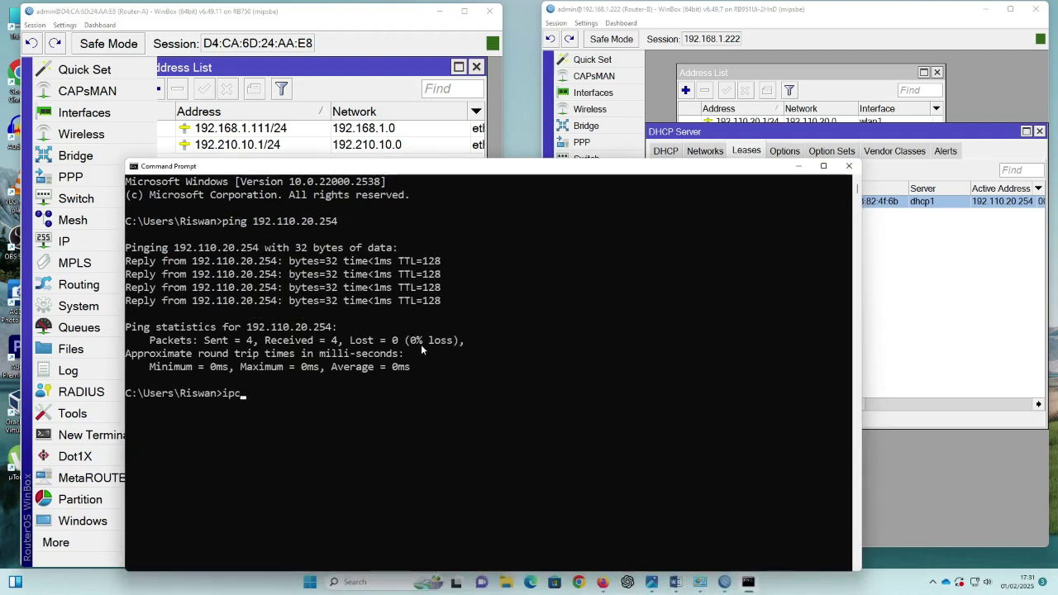
pyautogui.press('Return')
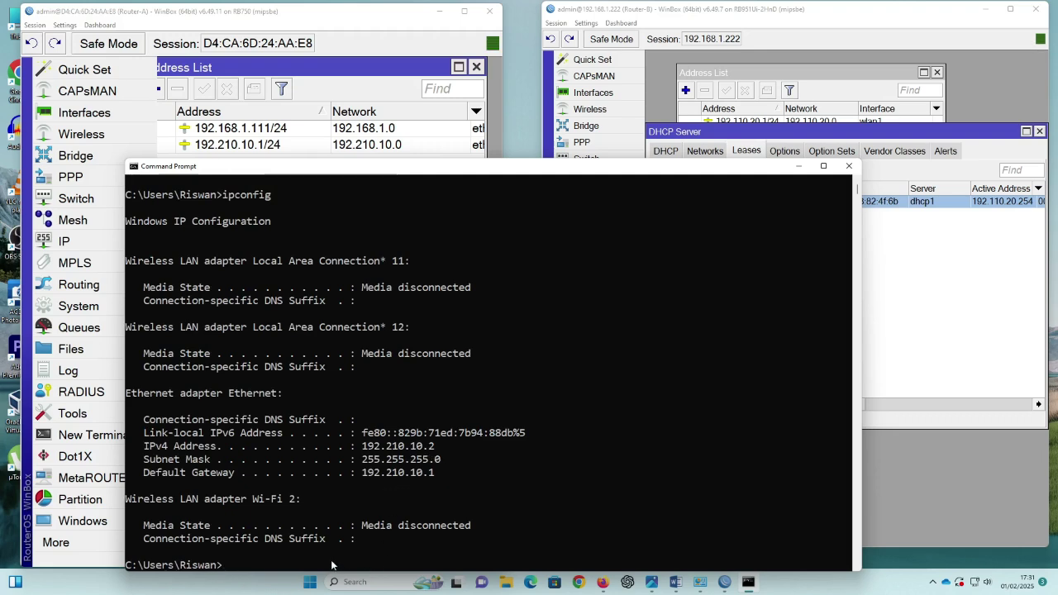
pyautogui.write('ping 192.110.20.254')
pyautogui.press('Return')
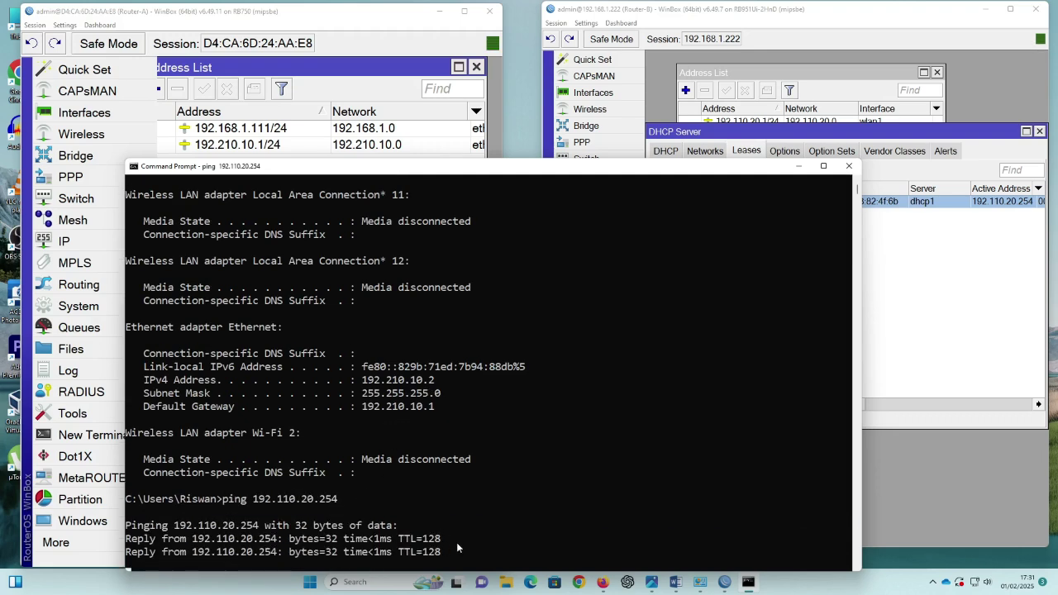
pyautogui.click(652, 584)
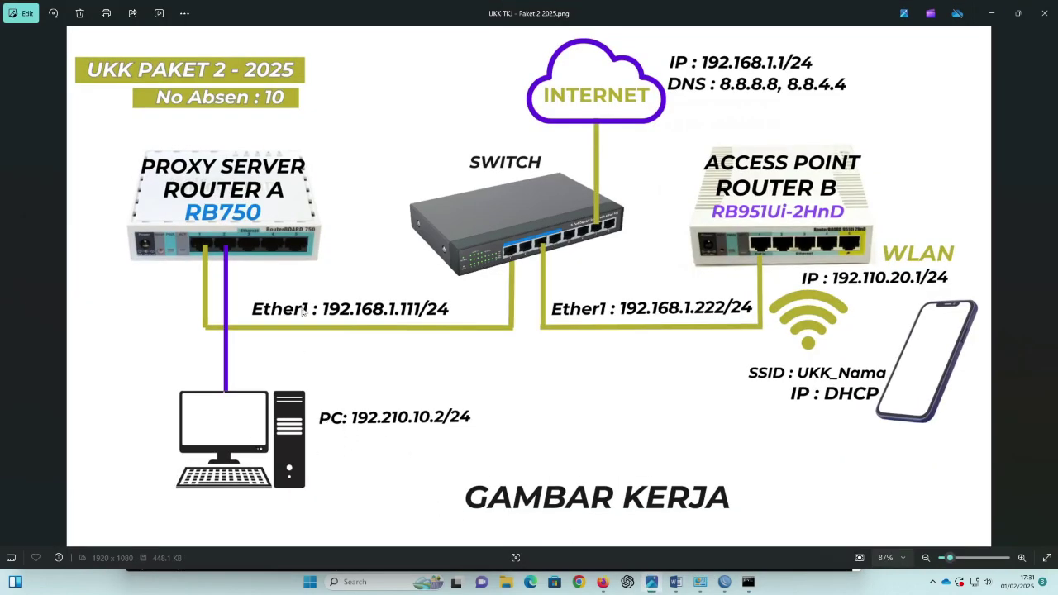